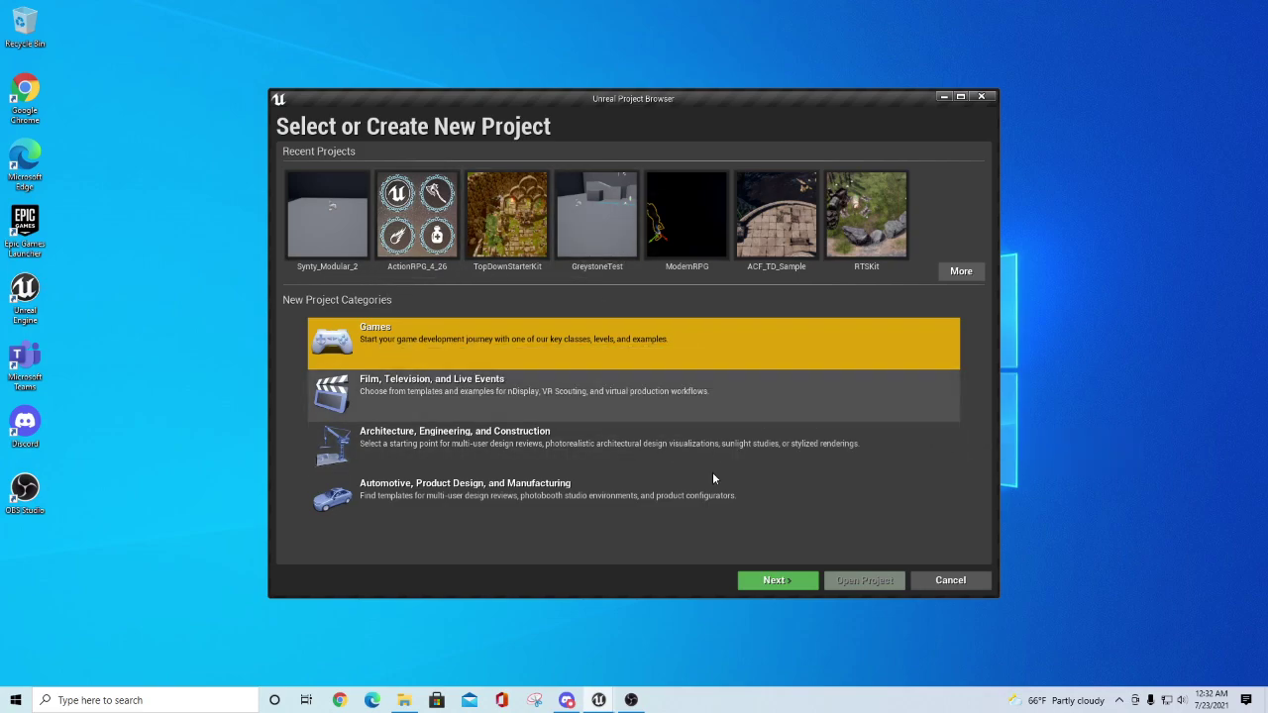
- Start a new project in the Games category using the Third Person template
click(777, 581)
click(552, 178)
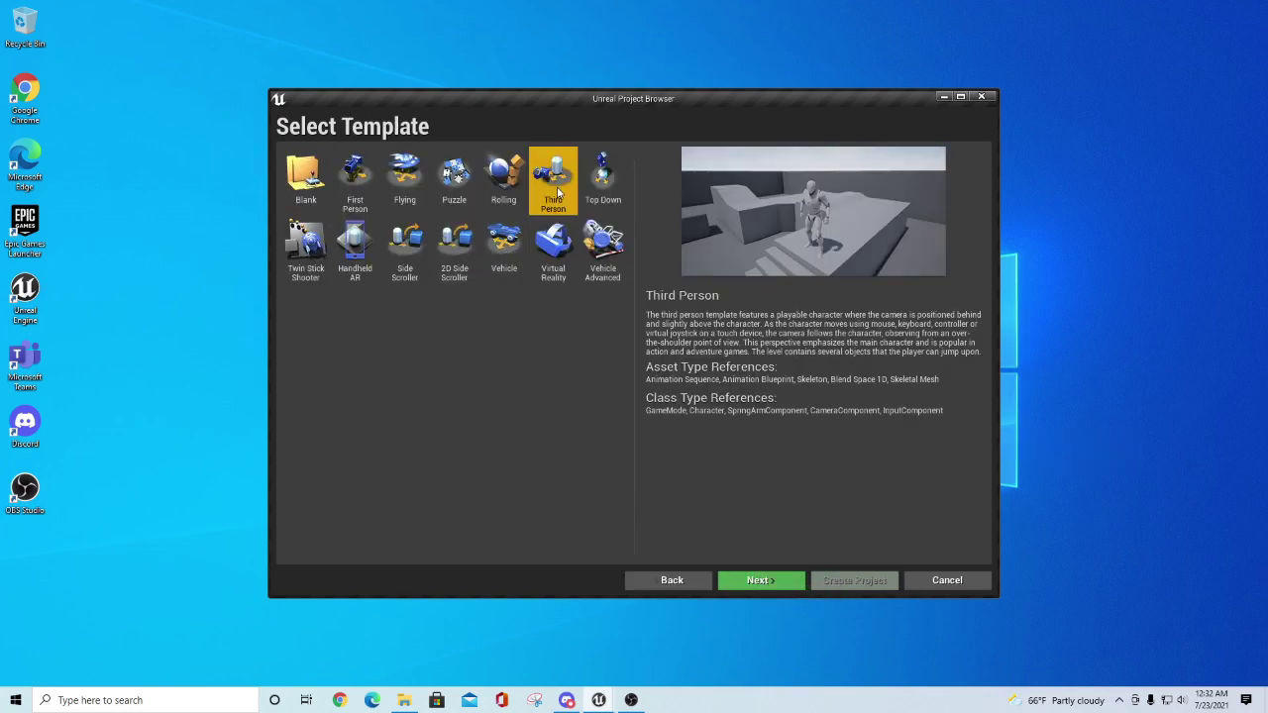
click(757, 578)
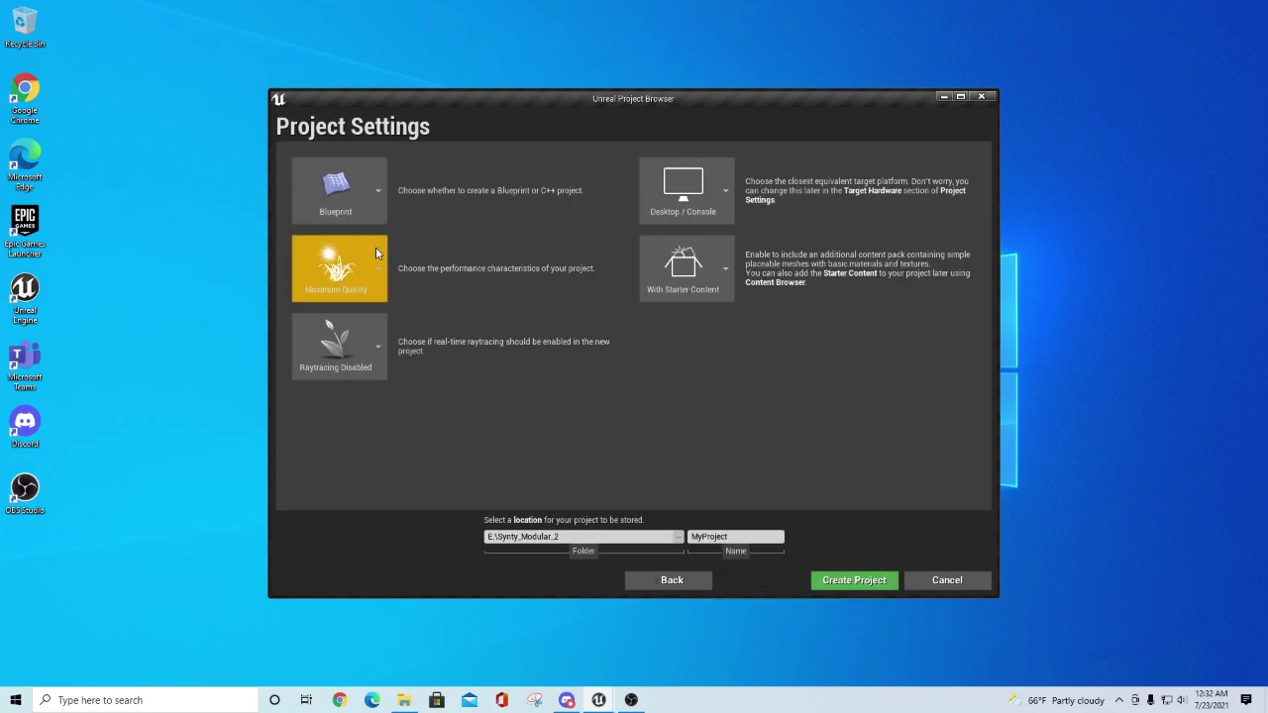
- Set the project folder to E:\Synty_Modular, name the project Synty_Modular, and create it
click(501, 537)
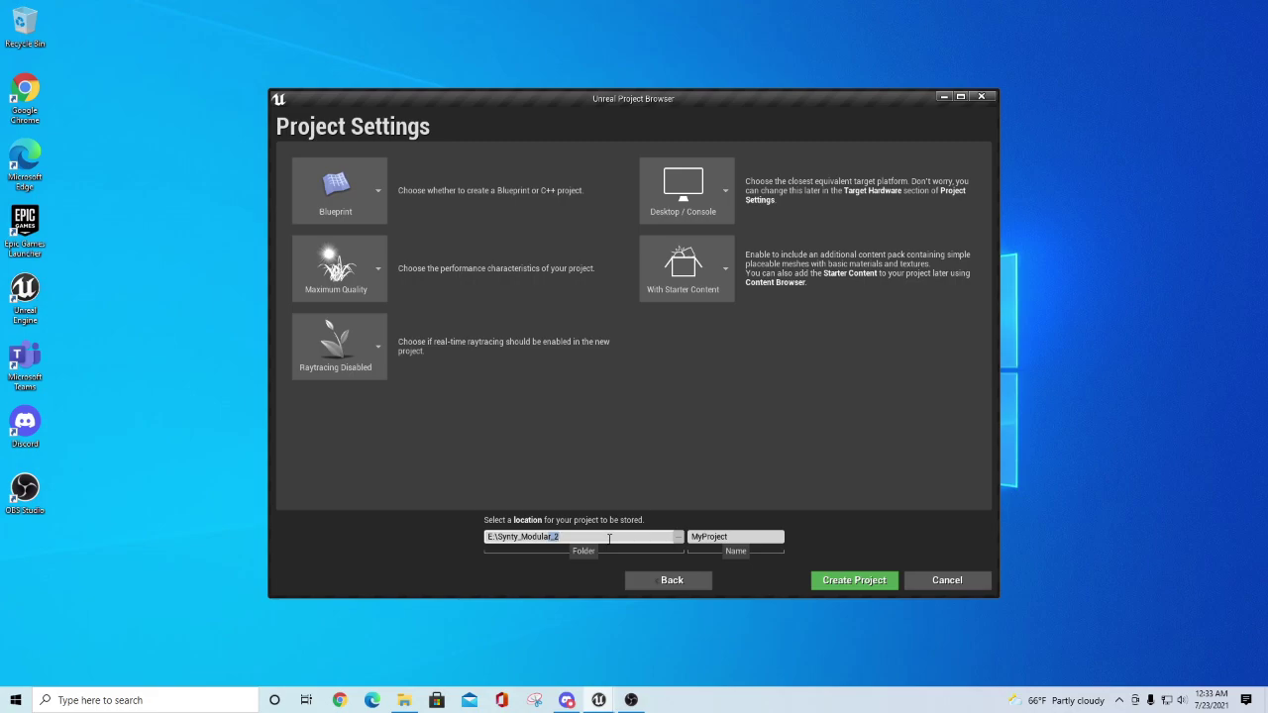
key(Tab)
text(Syn)
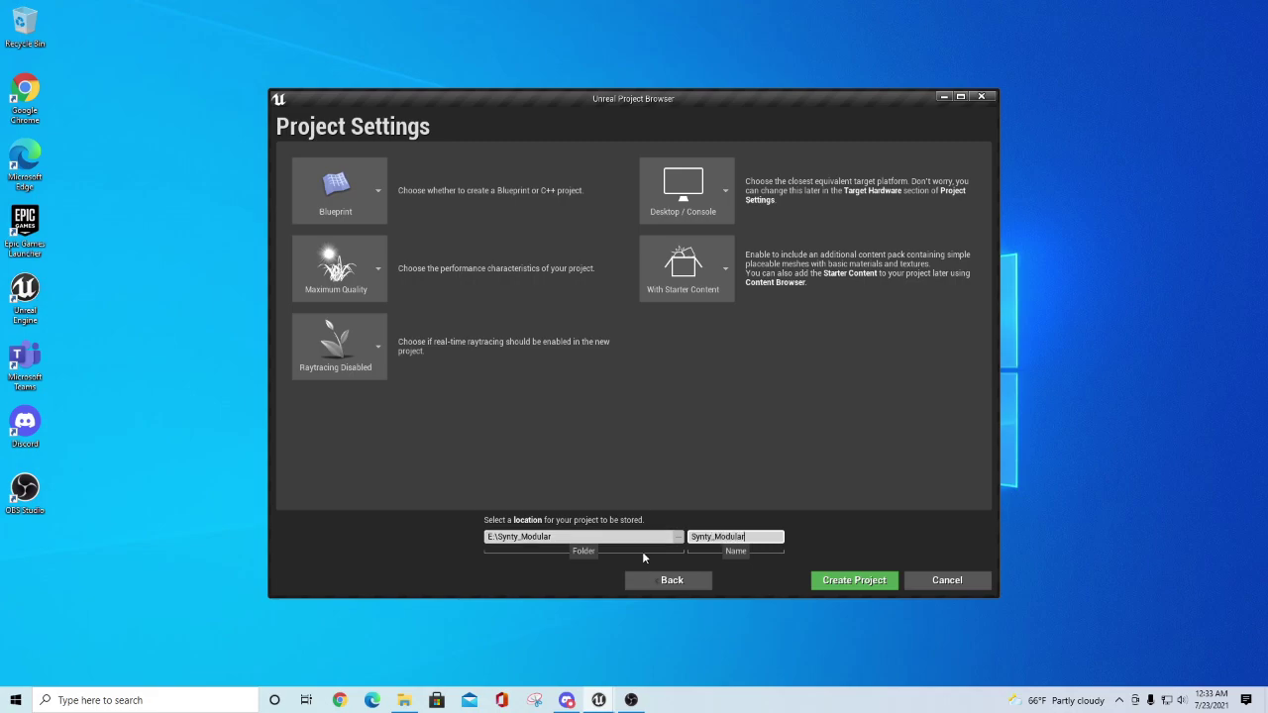
click(837, 582)
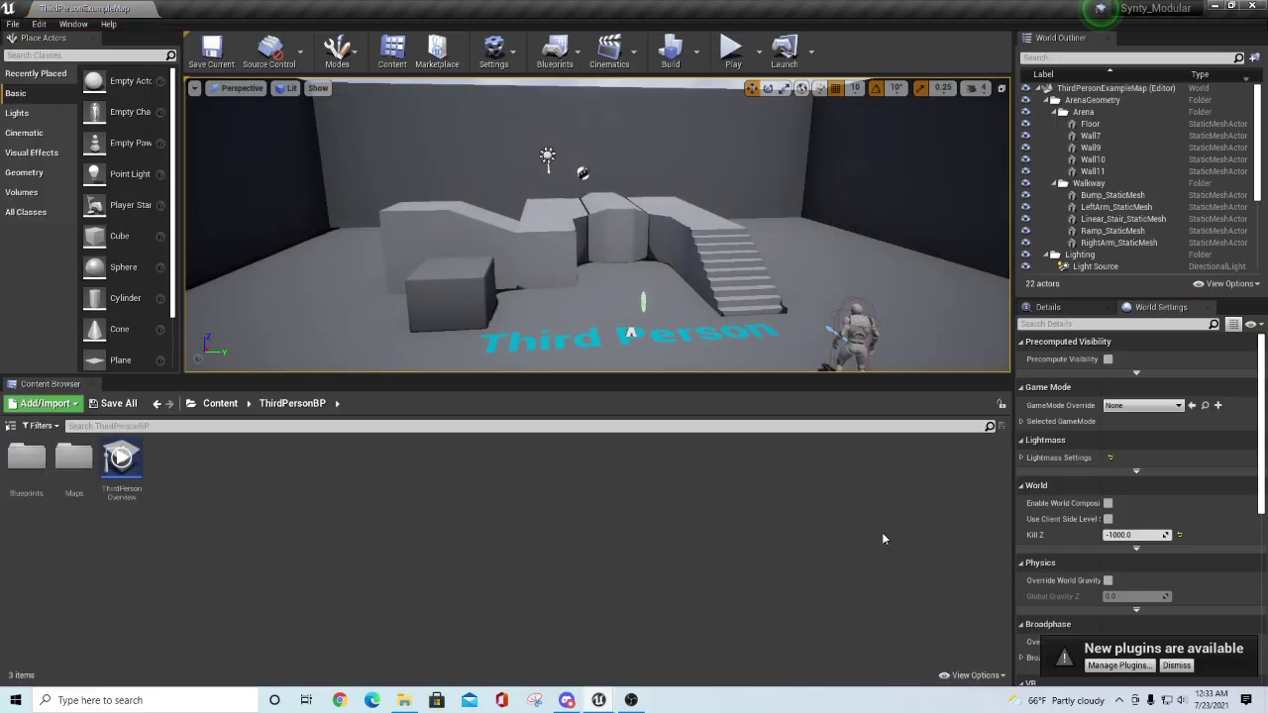
- Dismiss the new plugins notification and make the level viewport taller
click(1173, 668)
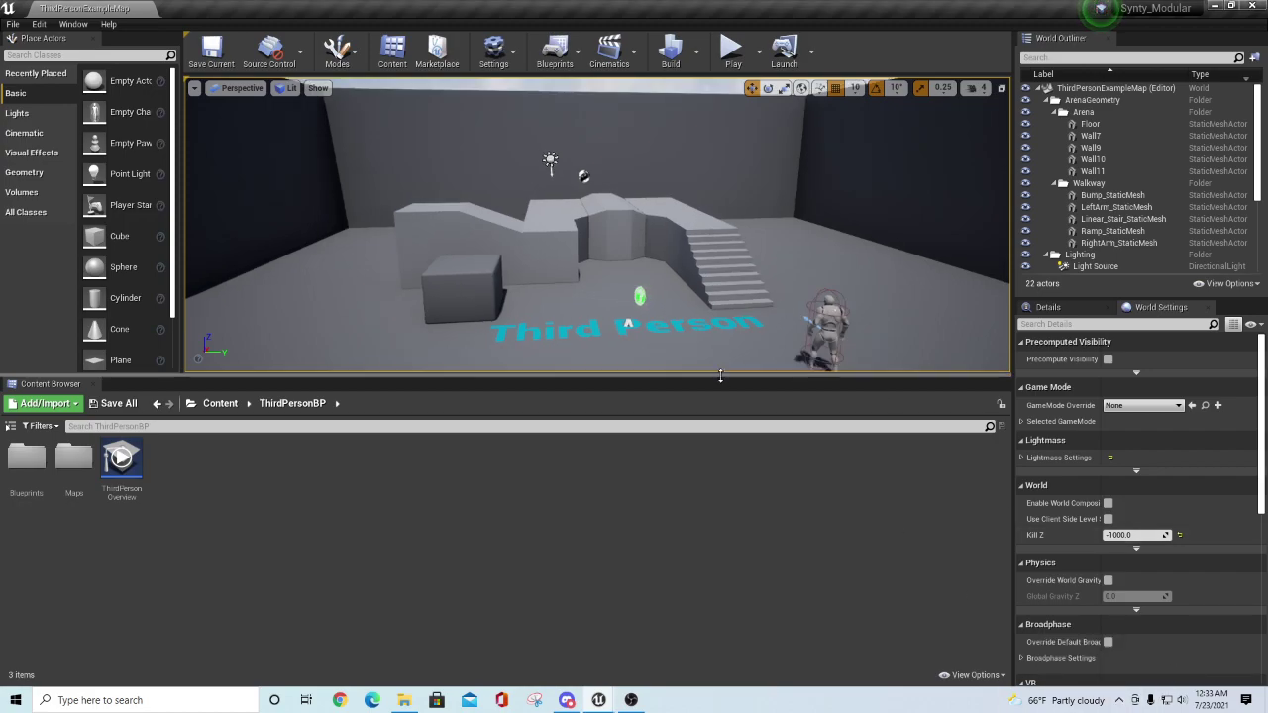
drag(720, 376, 738, 478)
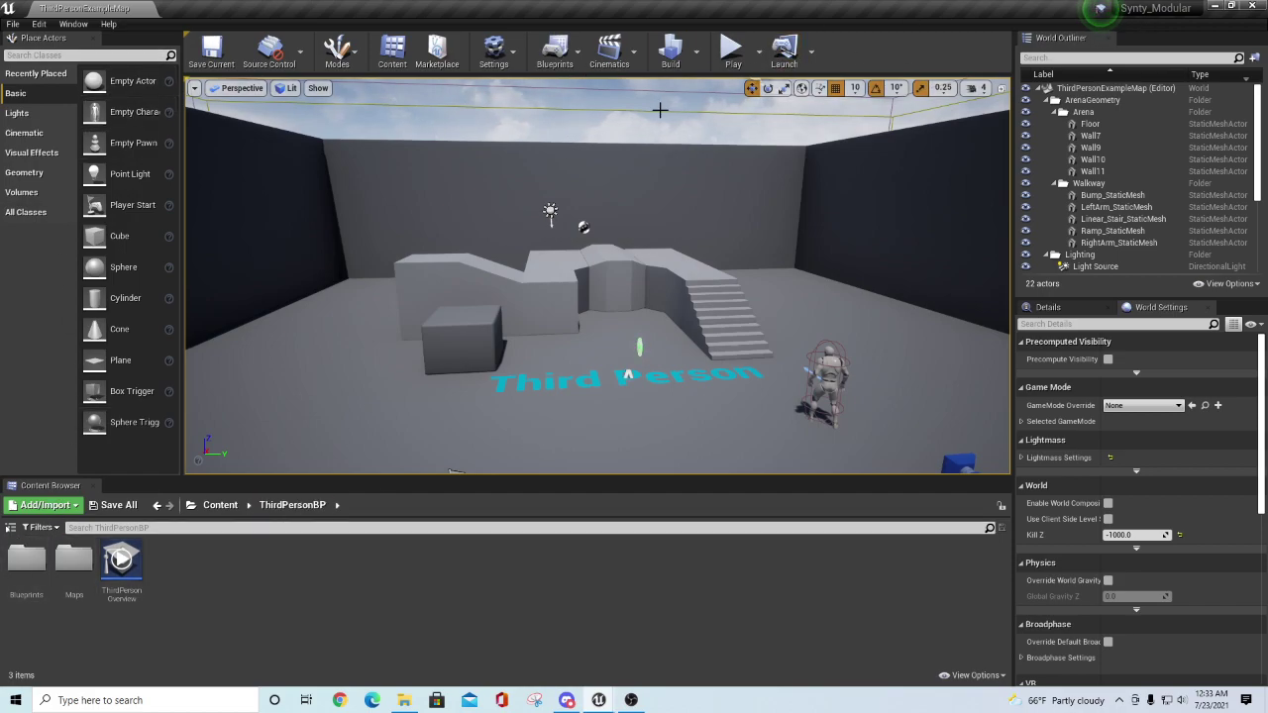
- Play-test the third-person level by moving and jumping with the mannequin, and stop the session
click(730, 61)
key(w)
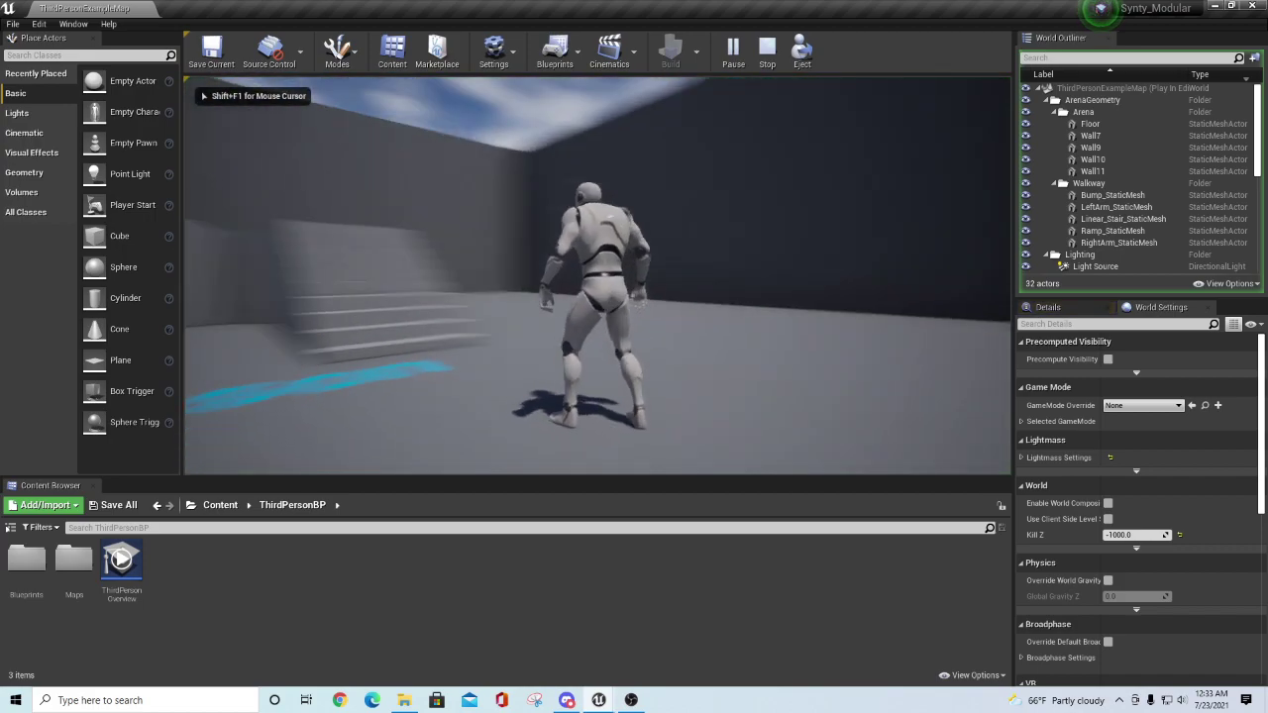
key(space)
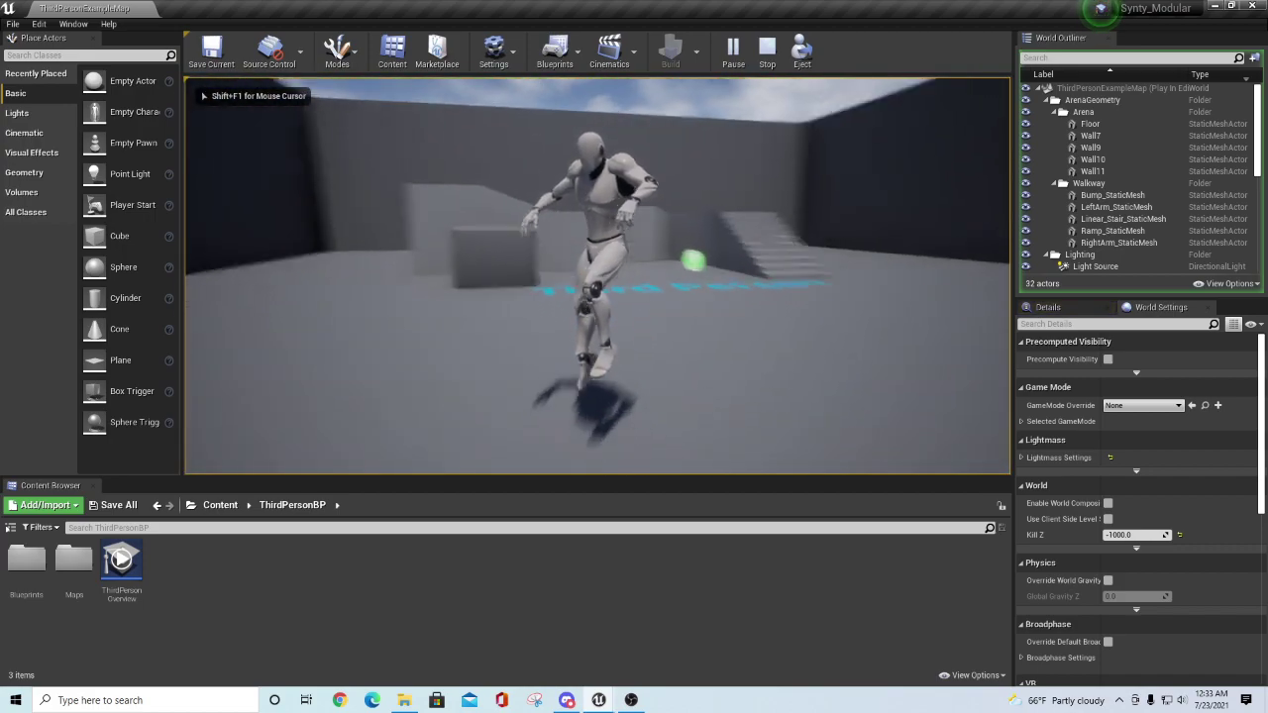
key(Escape)
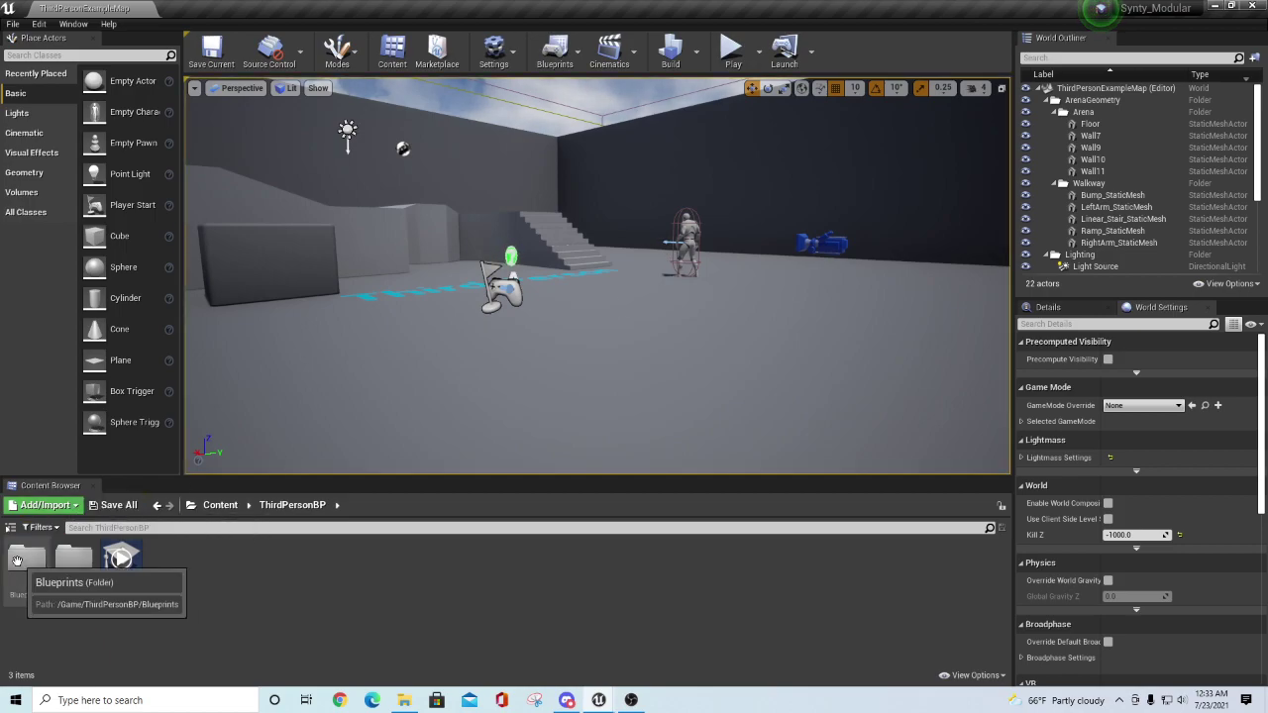
- Show the project's folder tree, and in File Explorer copy the ModularCharacters folder from POLYGON_Modular_Fantasy_Hero's Content folder
click(10, 530)
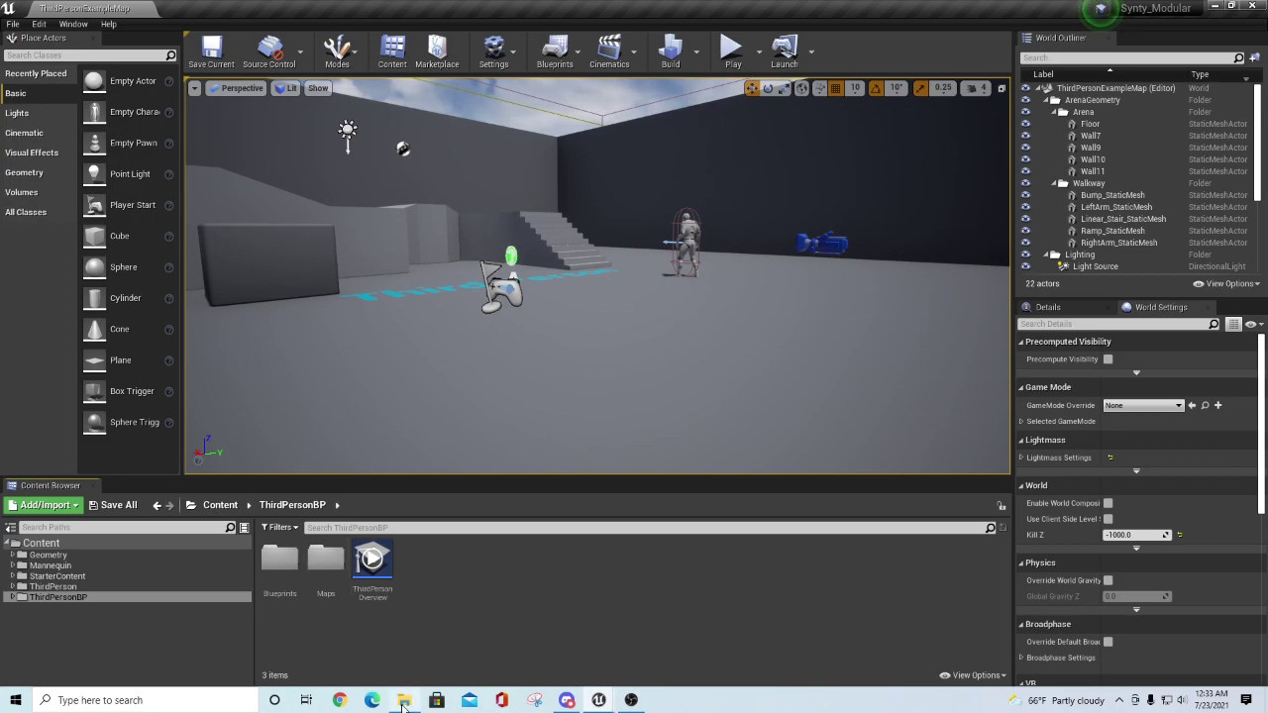
click(407, 701)
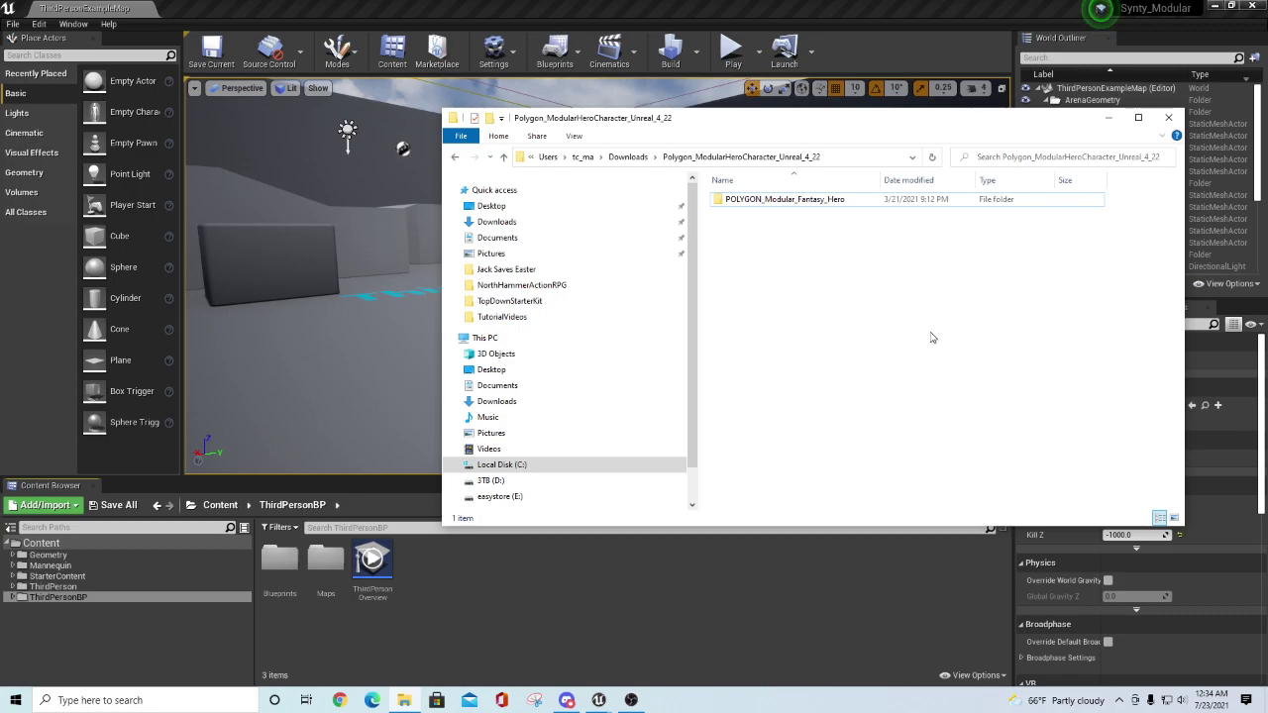
double_click(753, 203)
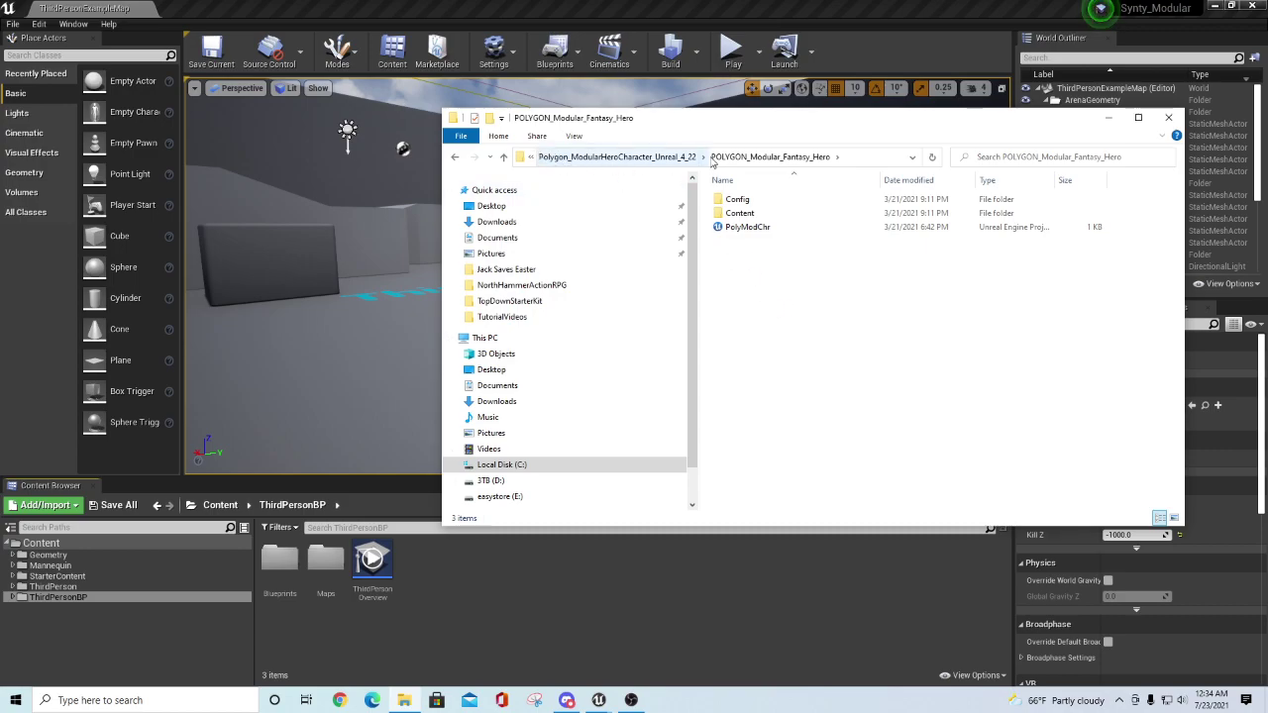
double_click(741, 213)
click(763, 234)
right_click(757, 235)
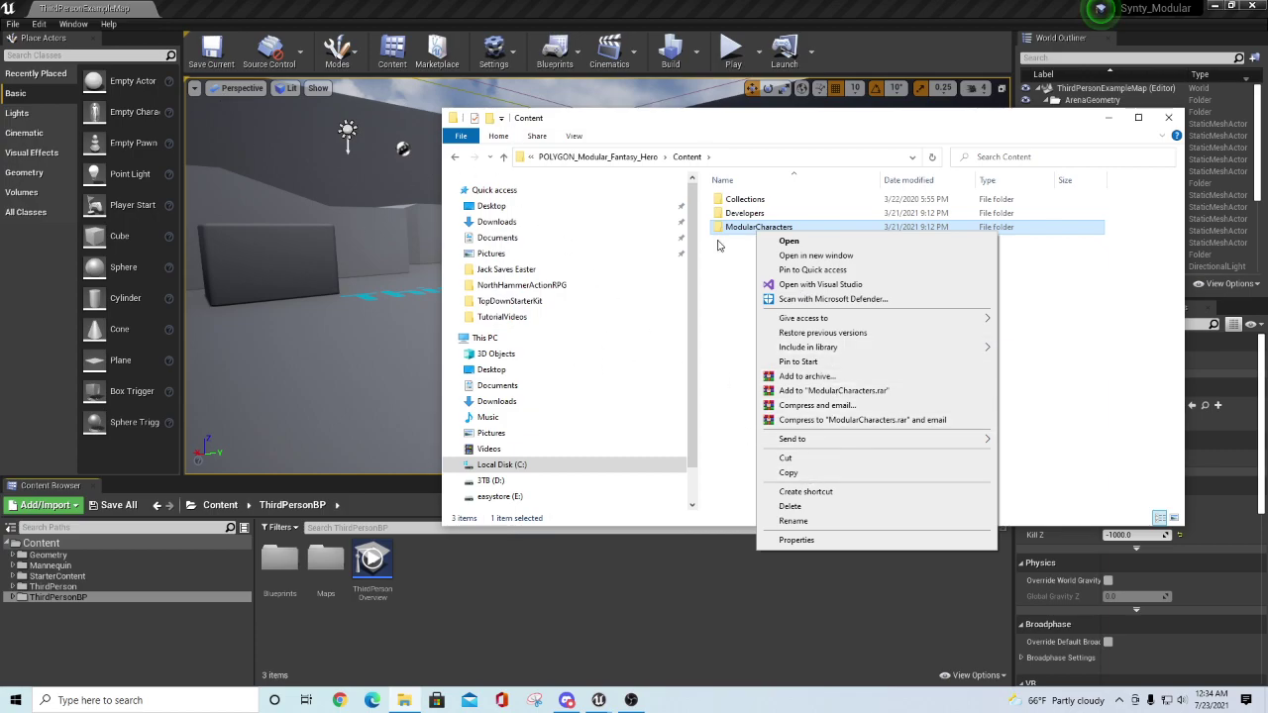
click(799, 473)
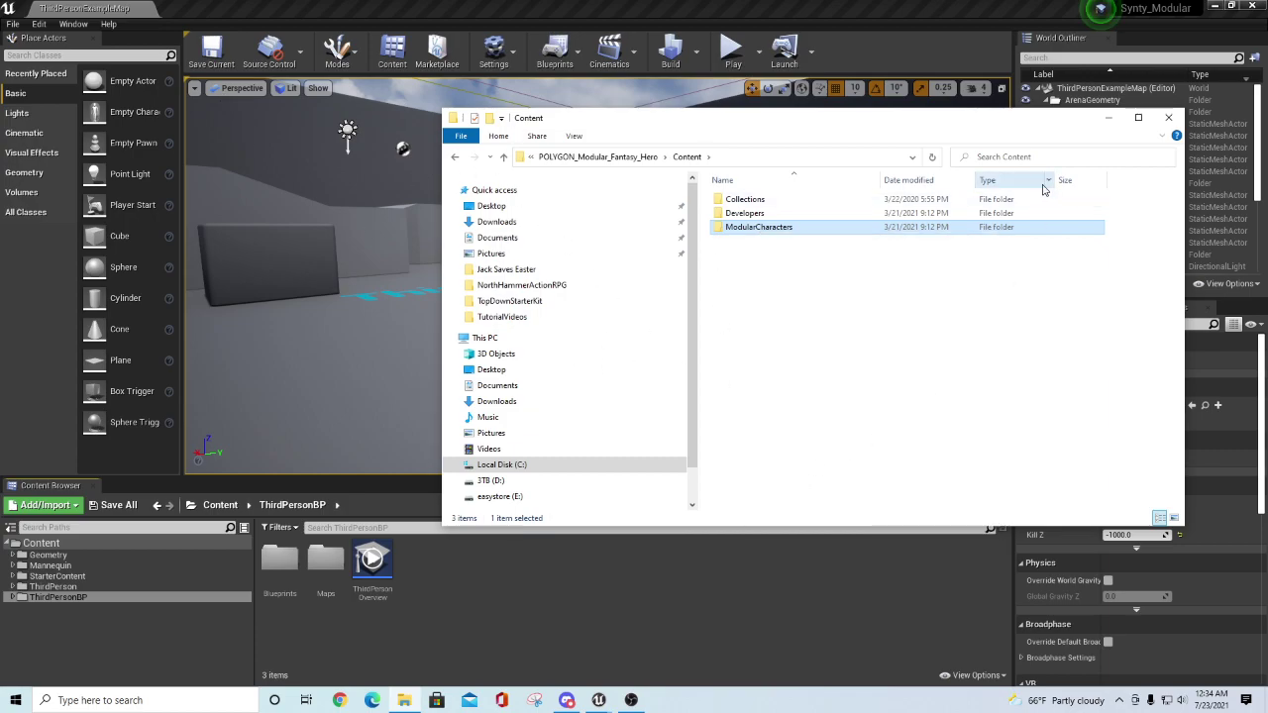
- Show the project's root Content folder in File Explorer and paste the copied ModularCharacters folder into it
click(36, 544)
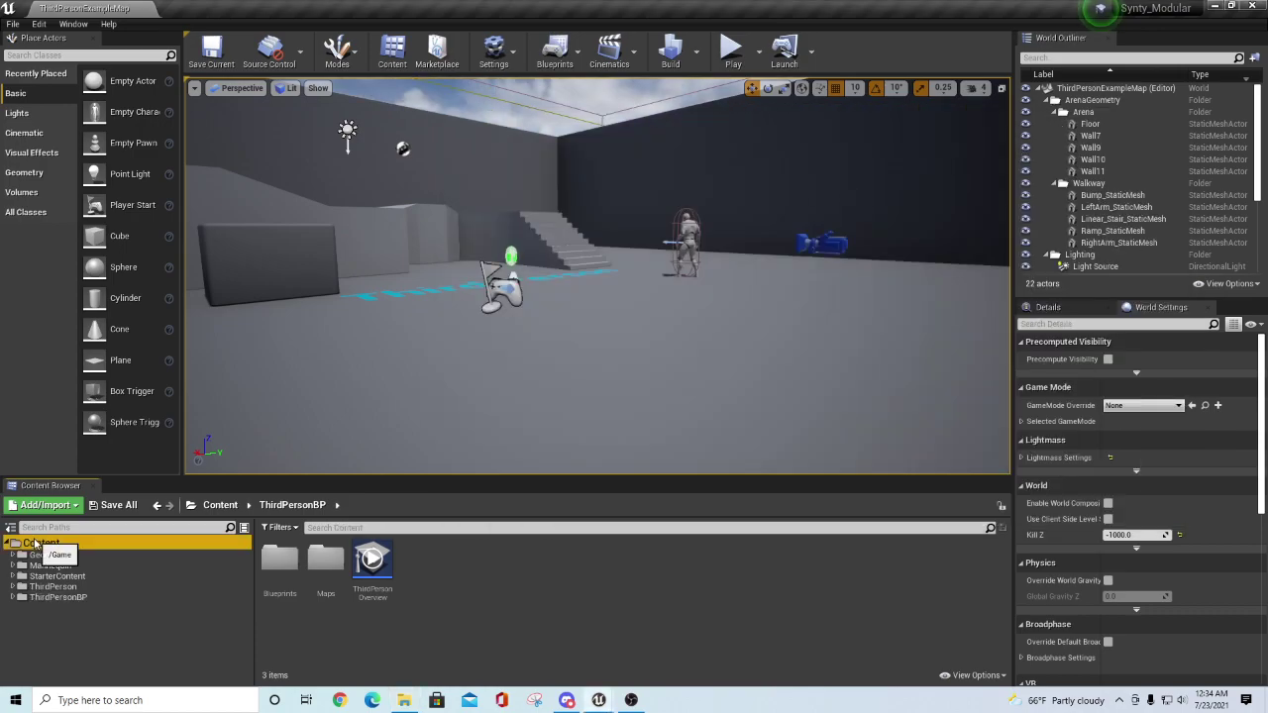
right_click(37, 545)
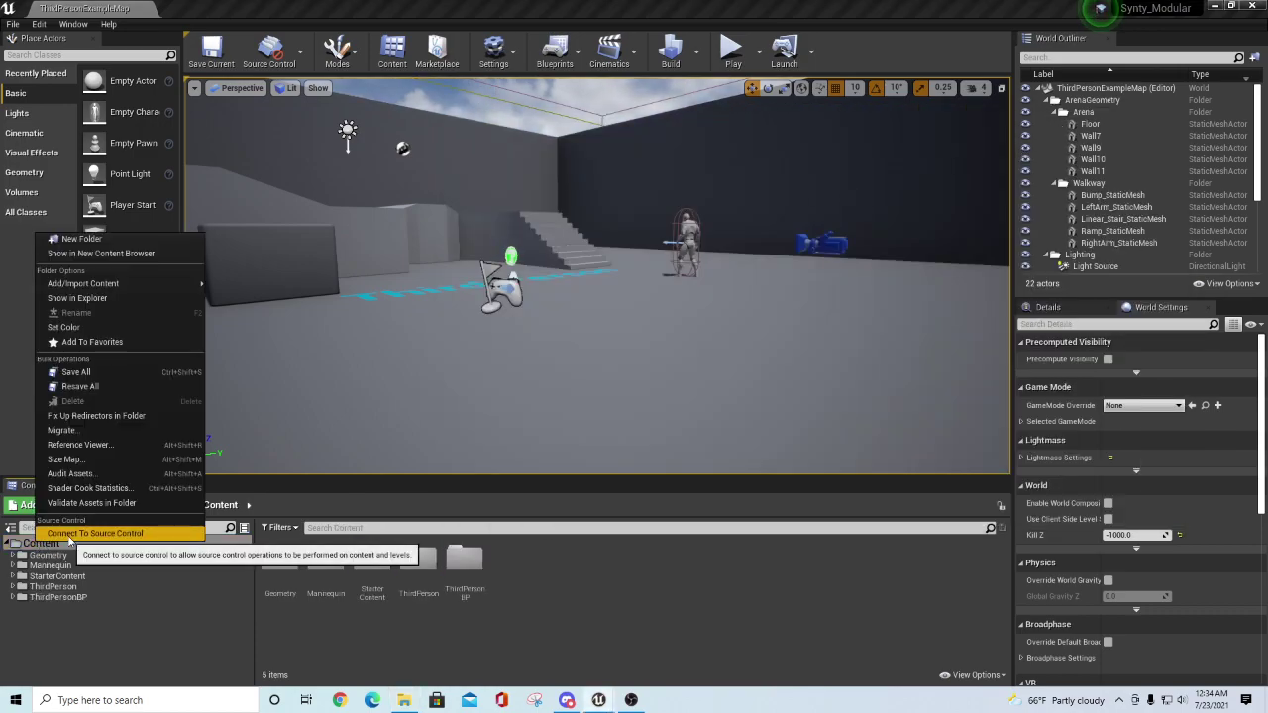
click(169, 298)
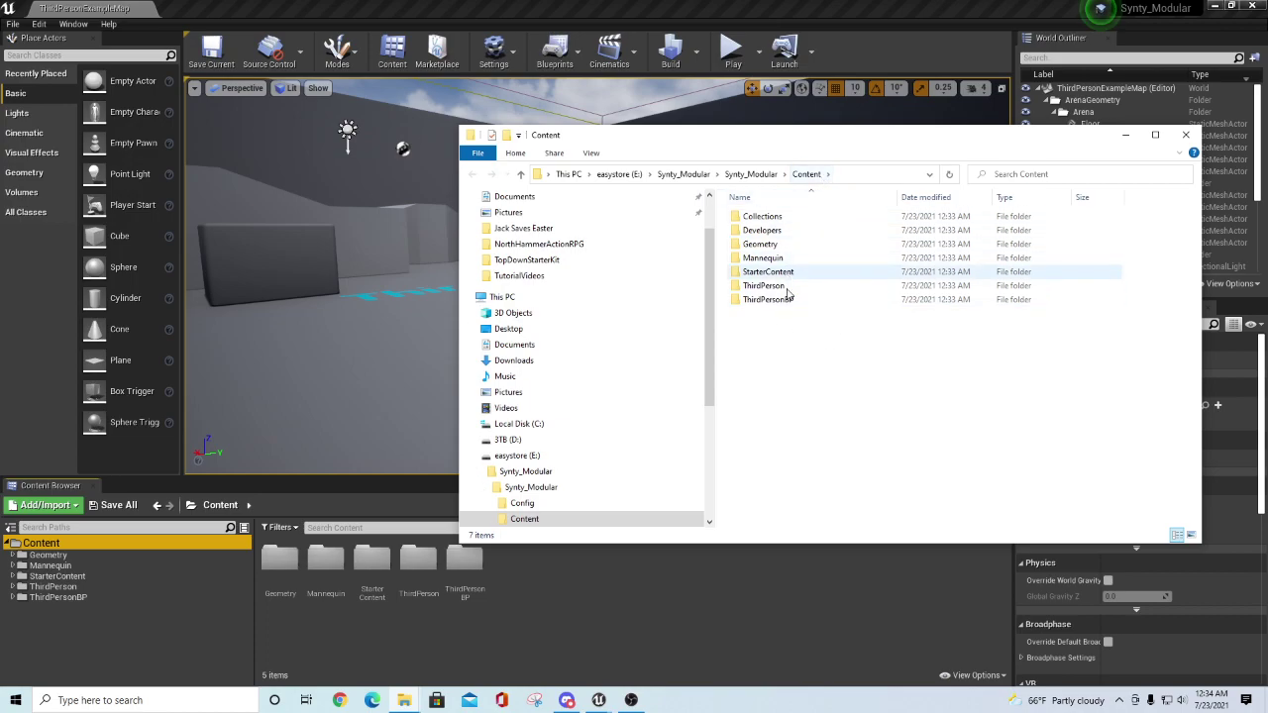
right_click(787, 365)
click(823, 452)
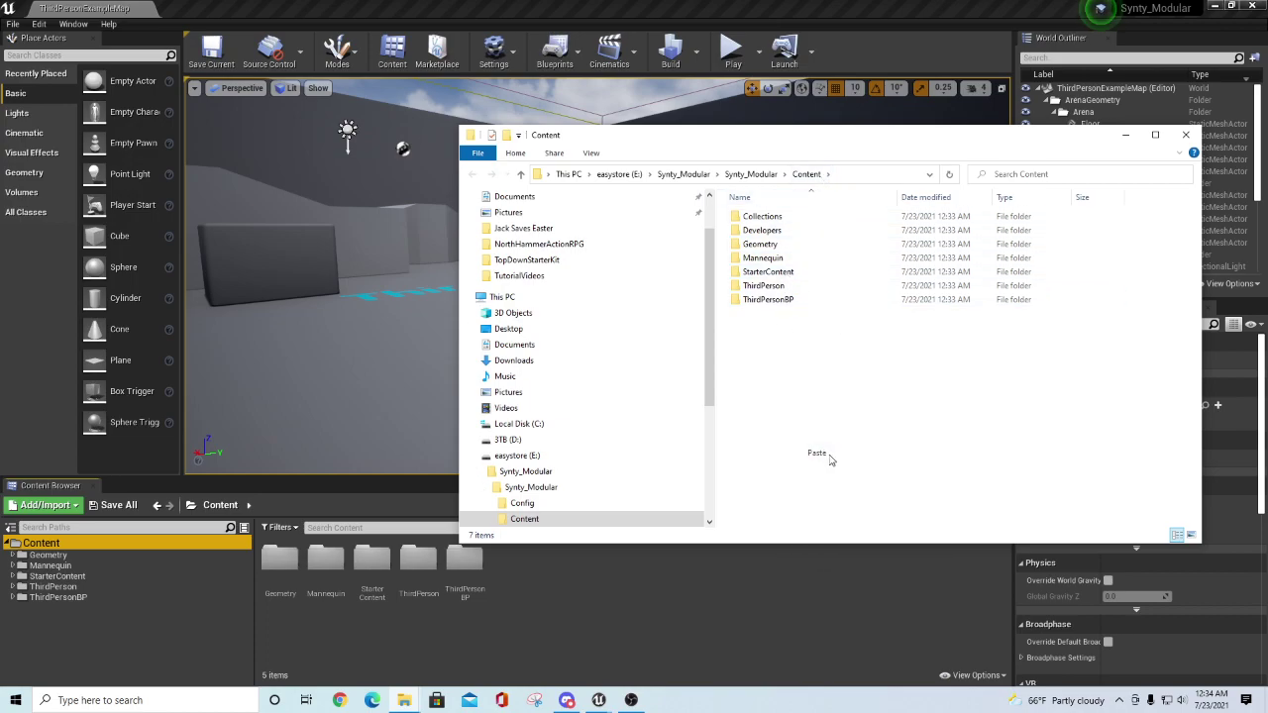
click(1187, 136)
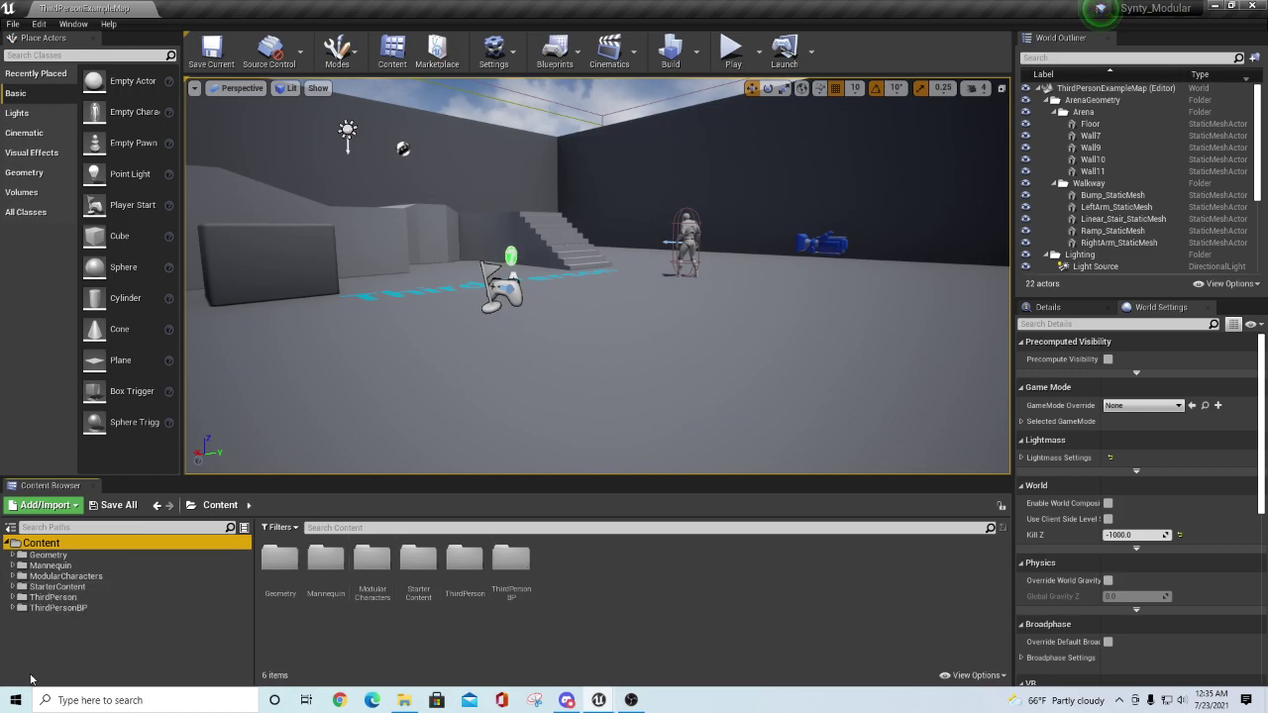
- Expand the imported ModularCharacters folder and open the BP_ModularCharacter blueprint
click(13, 577)
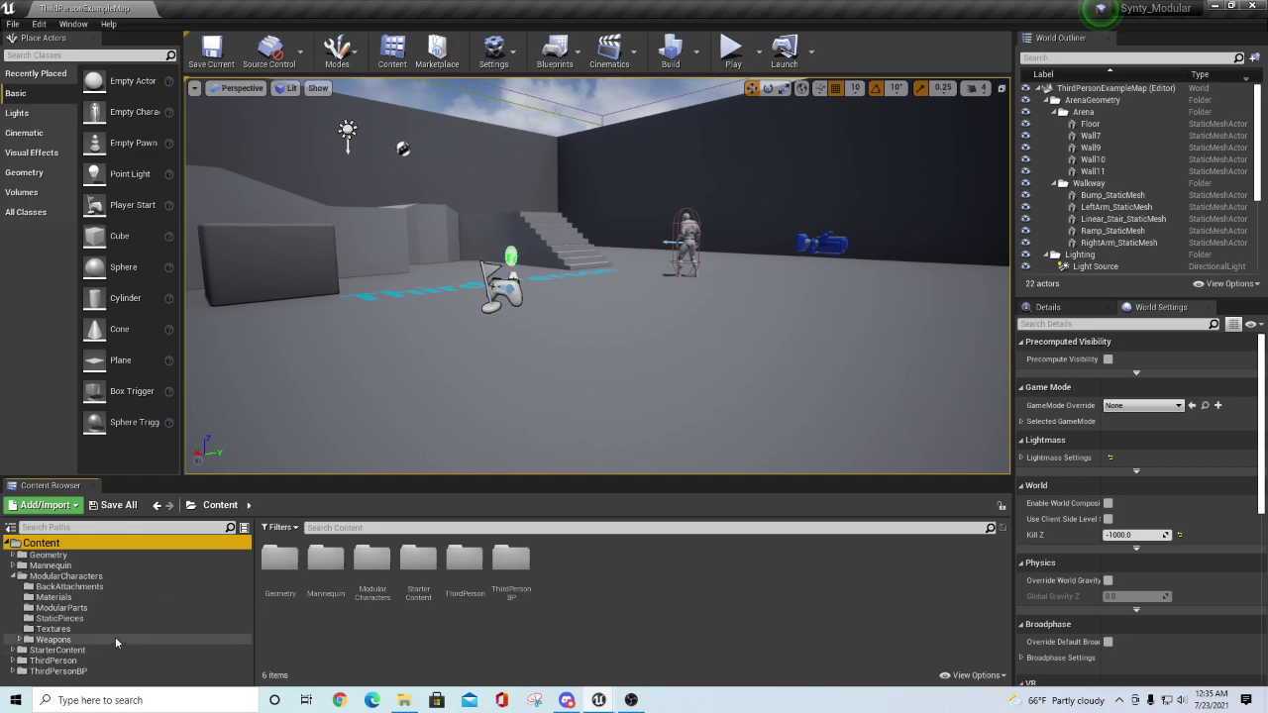
click(67, 577)
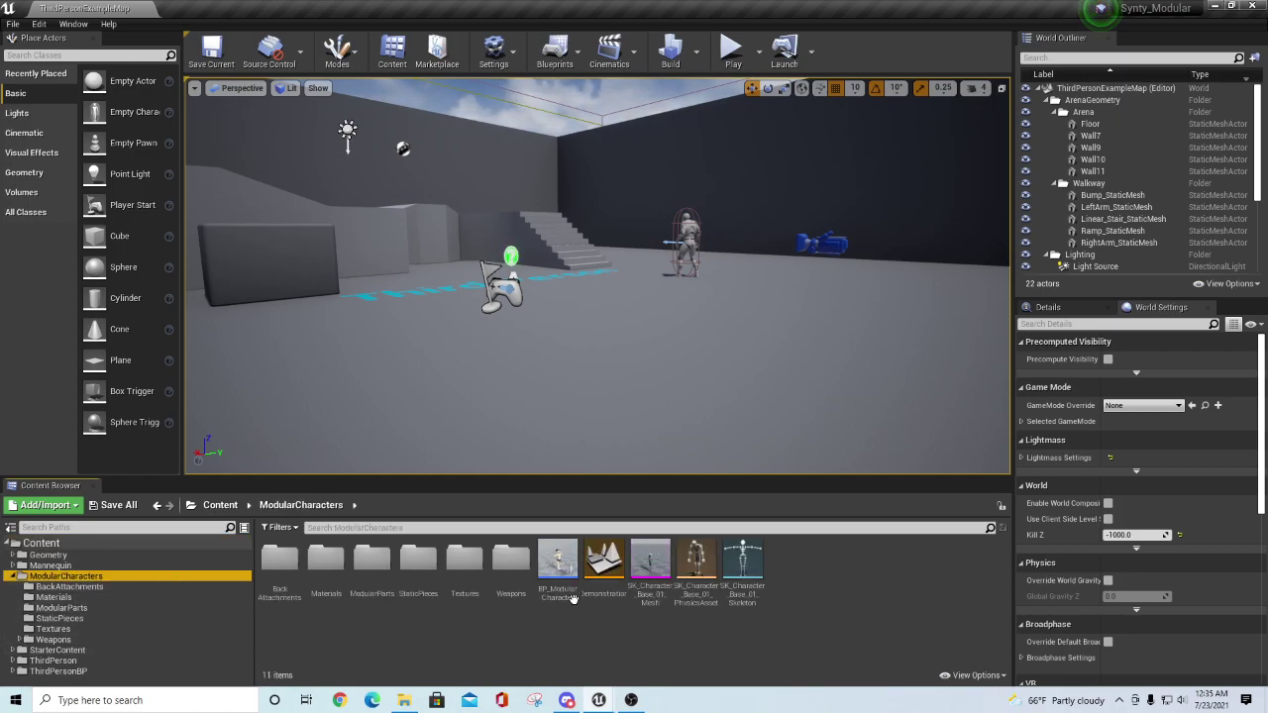
click(559, 569)
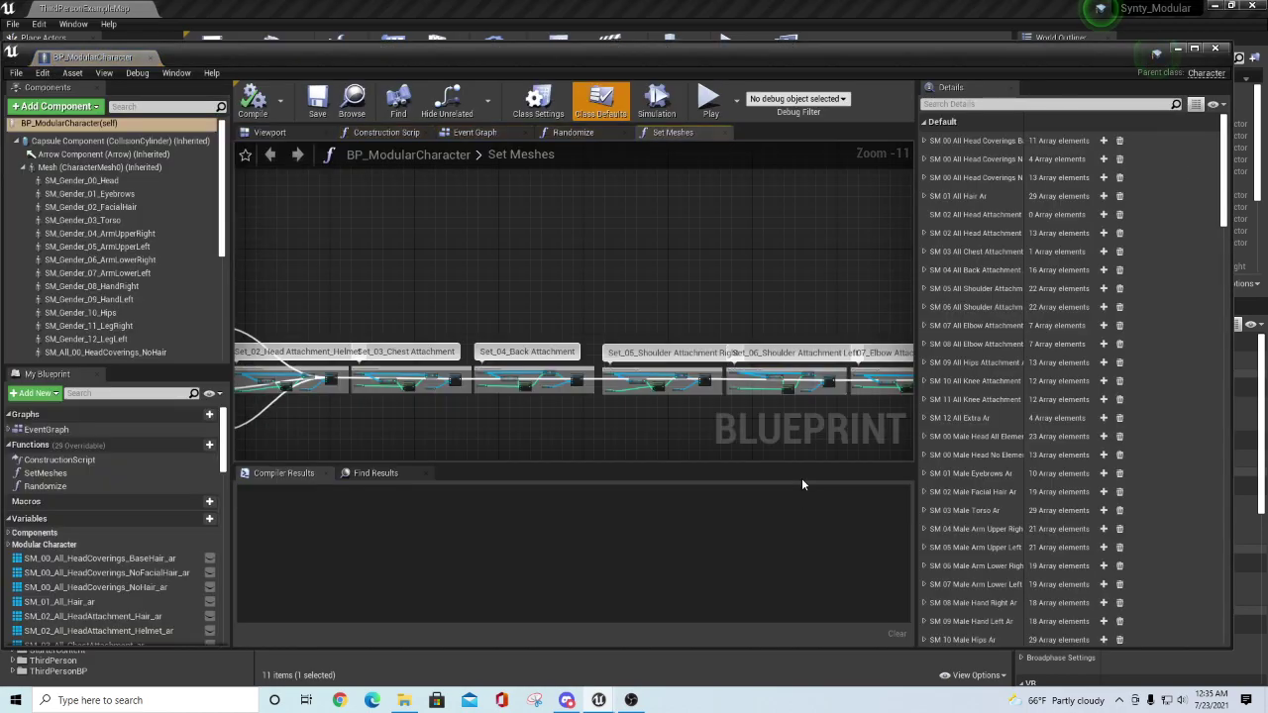
- Close every blueprint view except the Viewport, collapse the Mesh component, and give the My Blueprint list more height
right_click(273, 134)
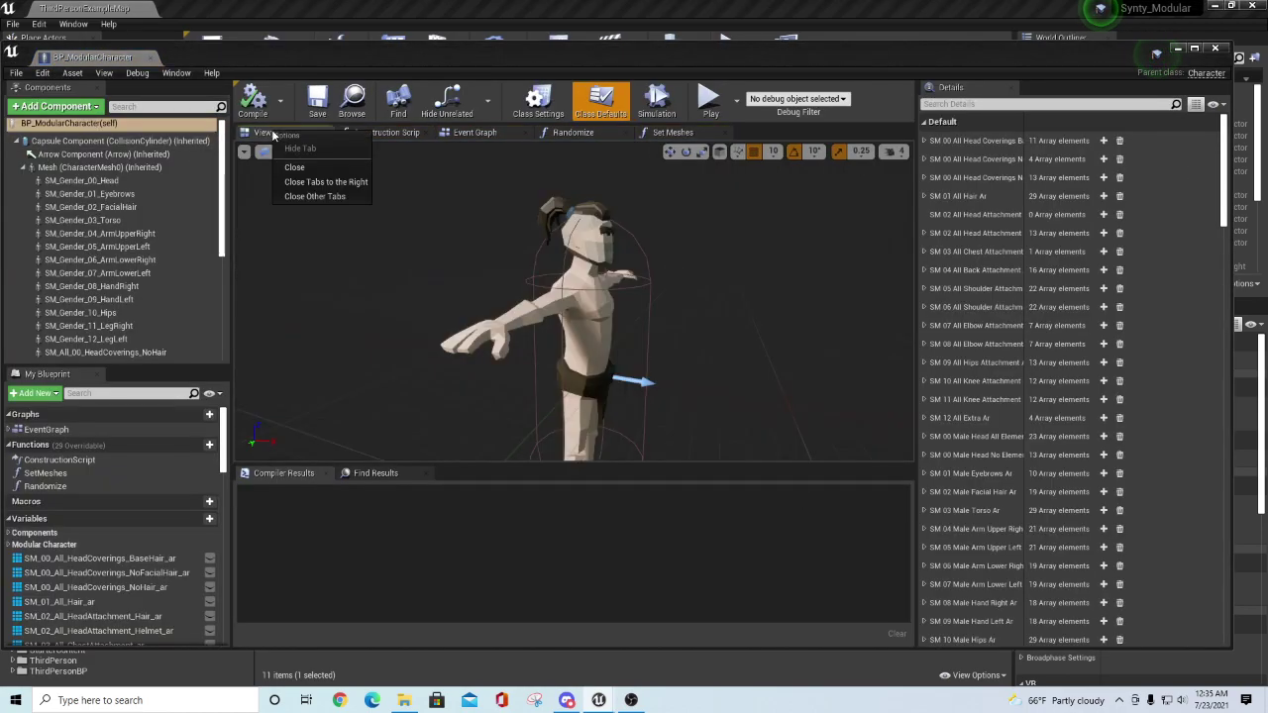
click(315, 196)
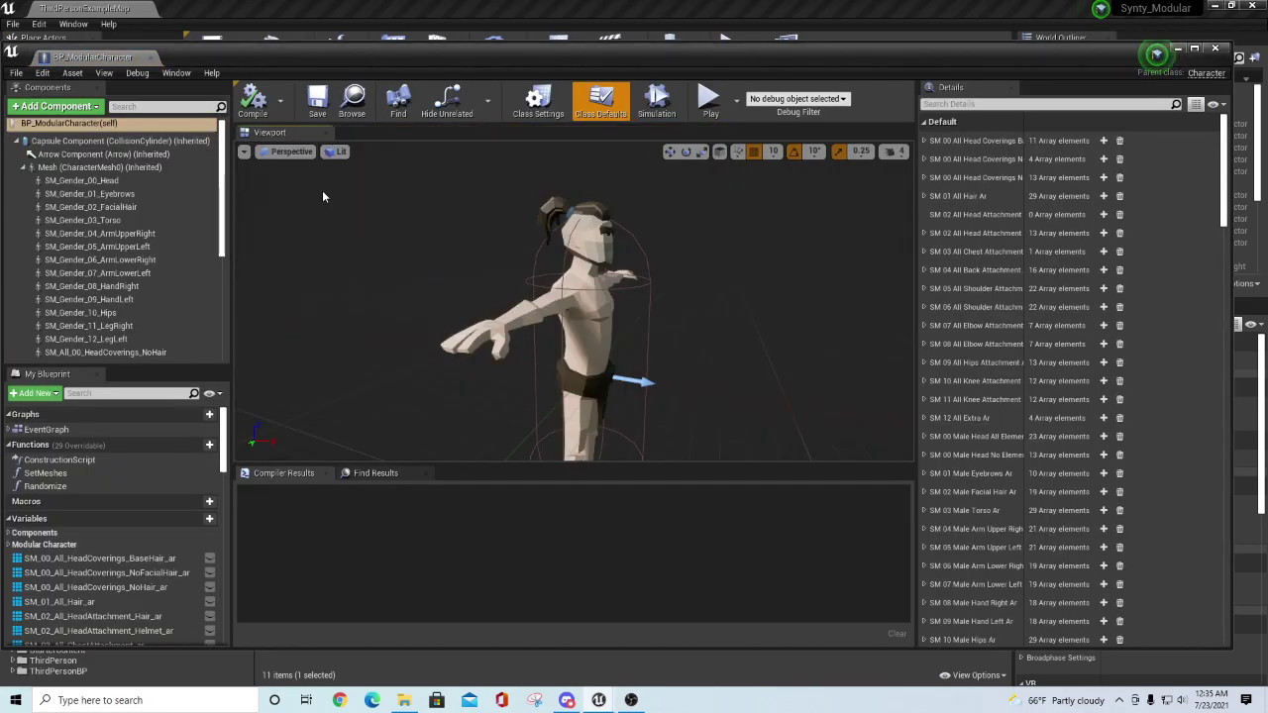
click(24, 168)
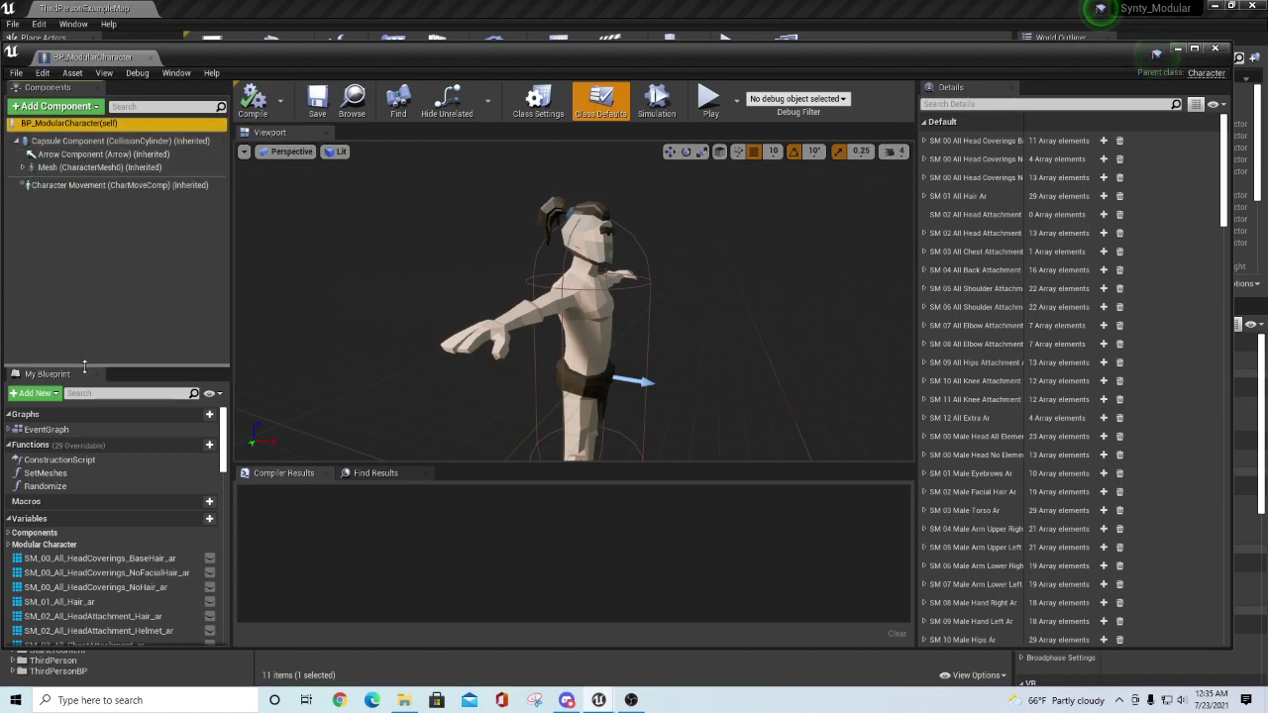
drag(86, 356, 104, 243)
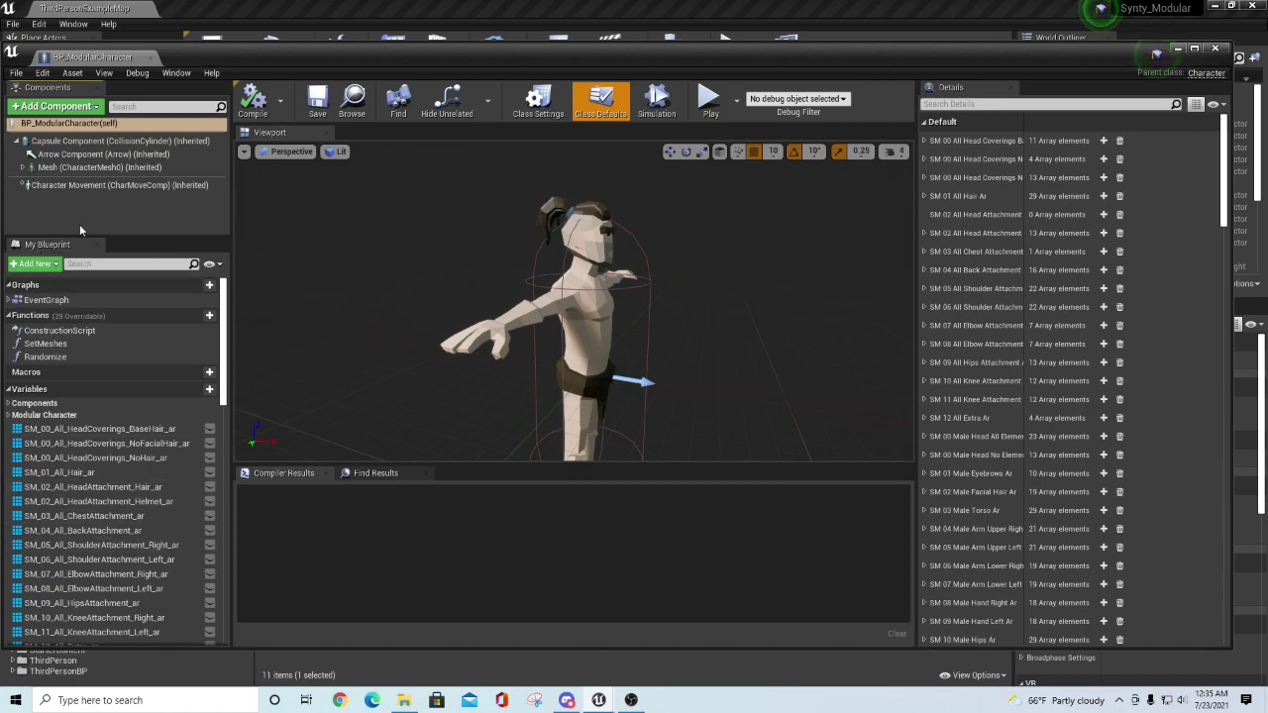
- Go to Event BeginPlay in the Event Graph and examine the chain of nodes it runs
click(9, 300)
double_click(39, 314)
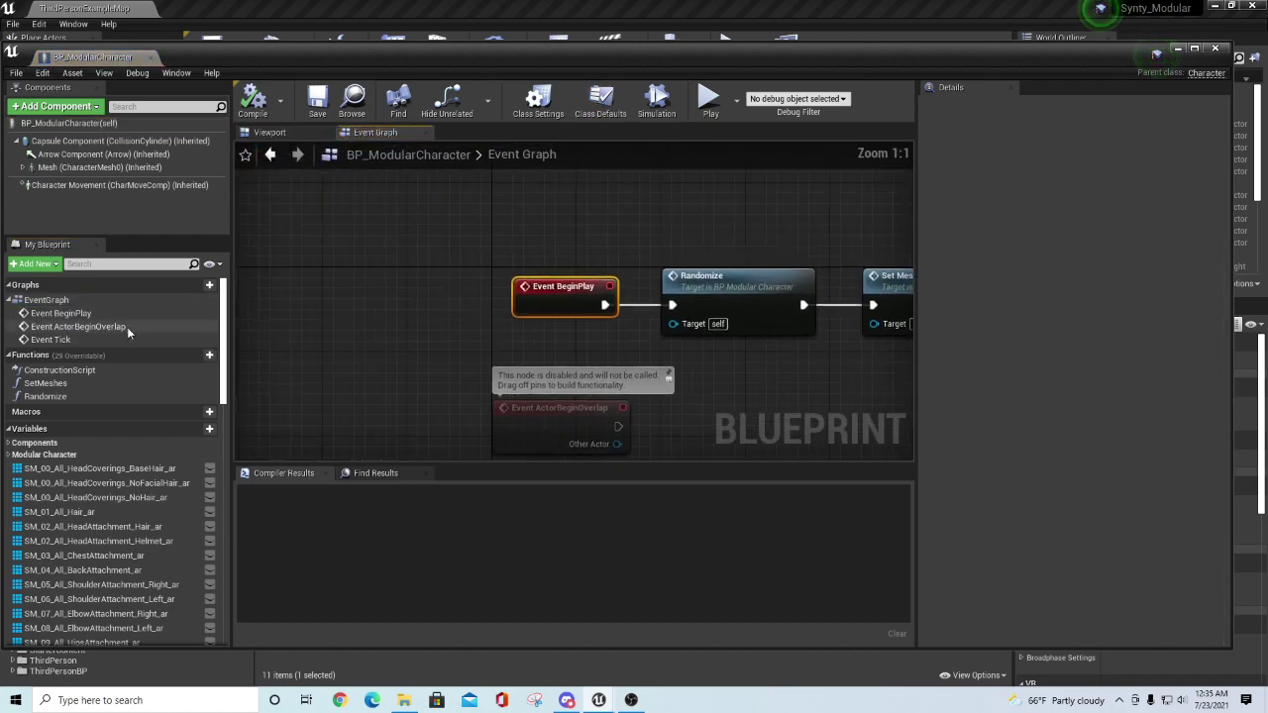
right_drag(768, 369, 529, 351)
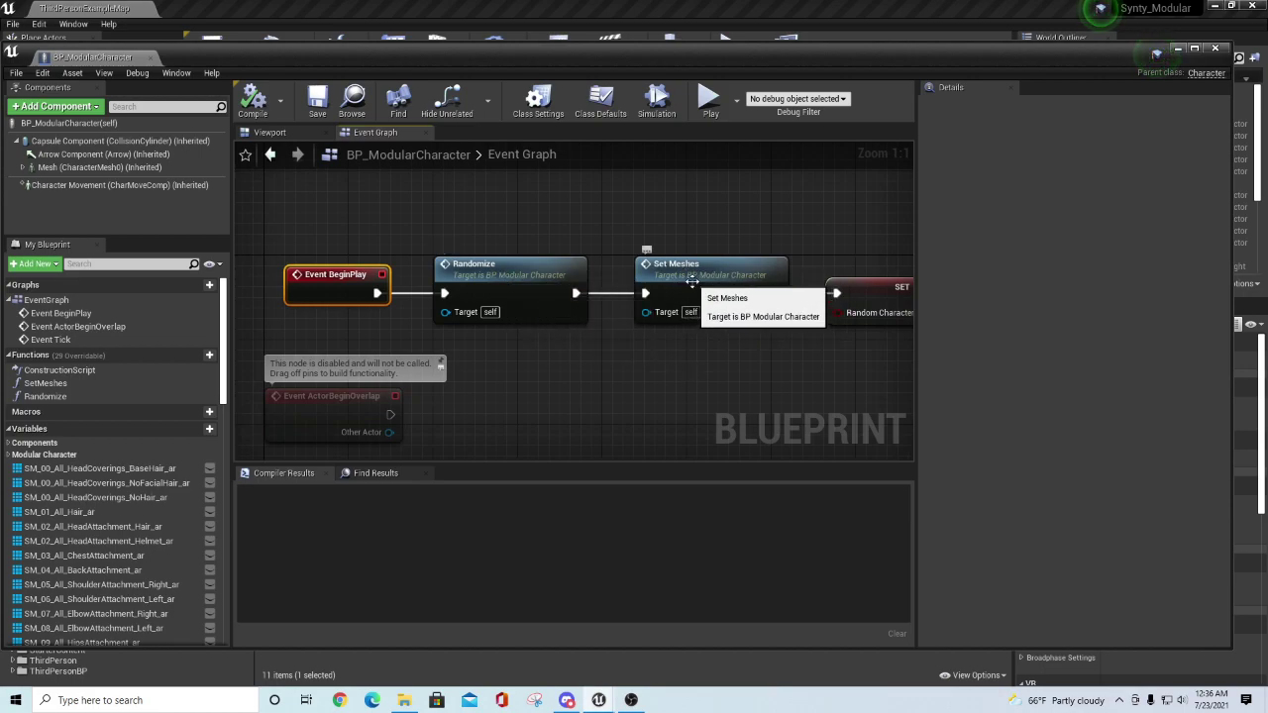
- Open the Randomize function and enlarge its graph area in both height and width
double_click(46, 396)
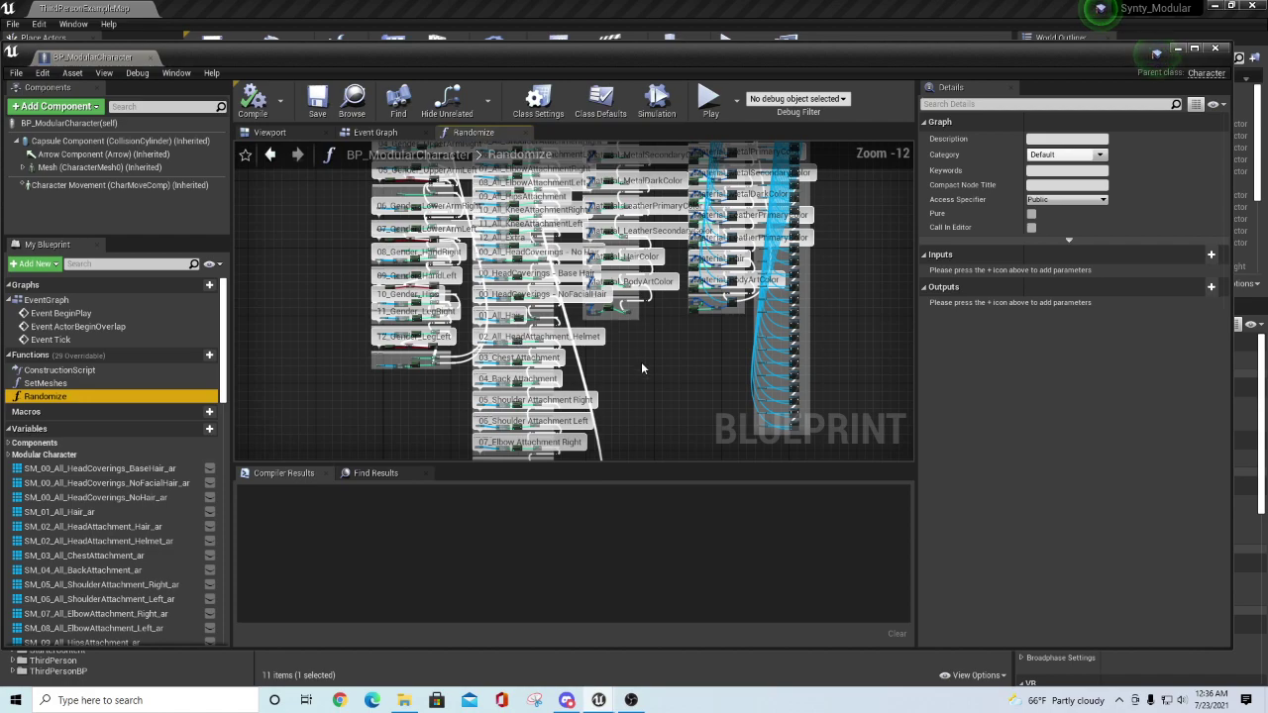
scroll(641, 361, up, 4)
drag(666, 573, 669, 600)
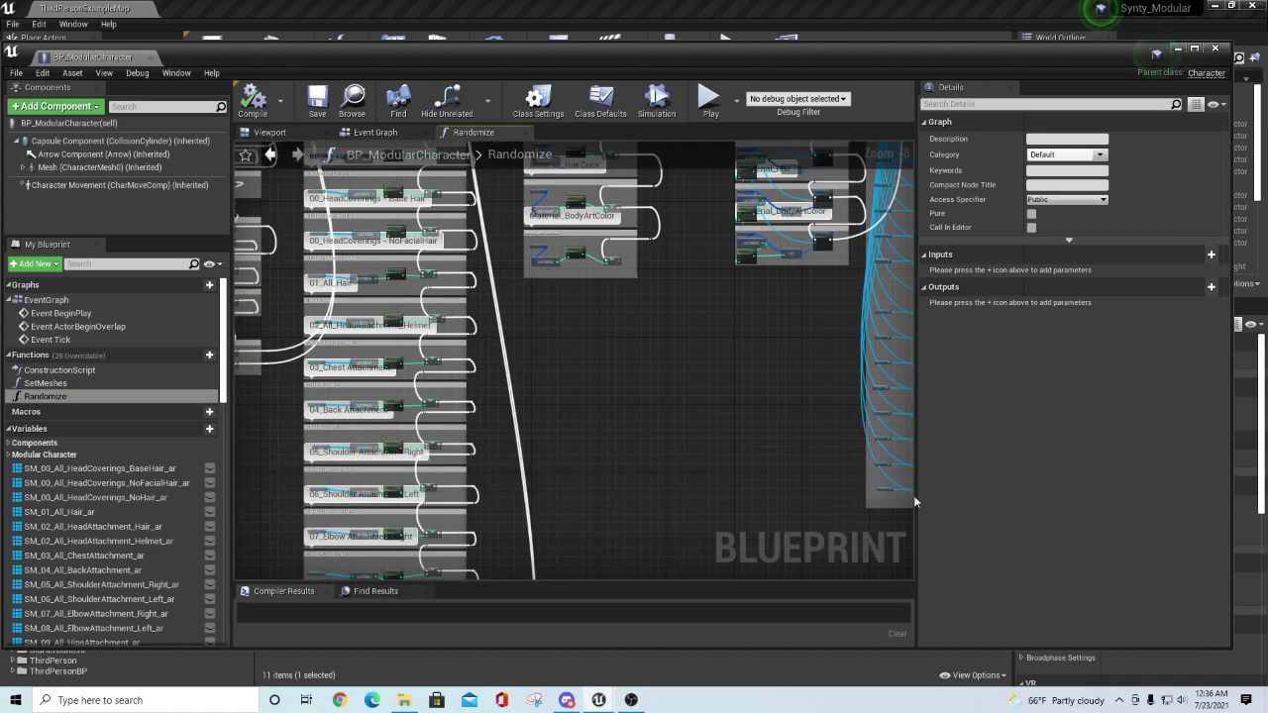
drag(913, 501, 1101, 491)
- Examine the Randomize graph from its entry node through the 00_Gender_Head section, along with the mesh array variables
scroll(639, 414, up, 3)
right_drag(510, 258, 892, 565)
right_drag(505, 298, 834, 466)
right_drag(555, 312, 654, 569)
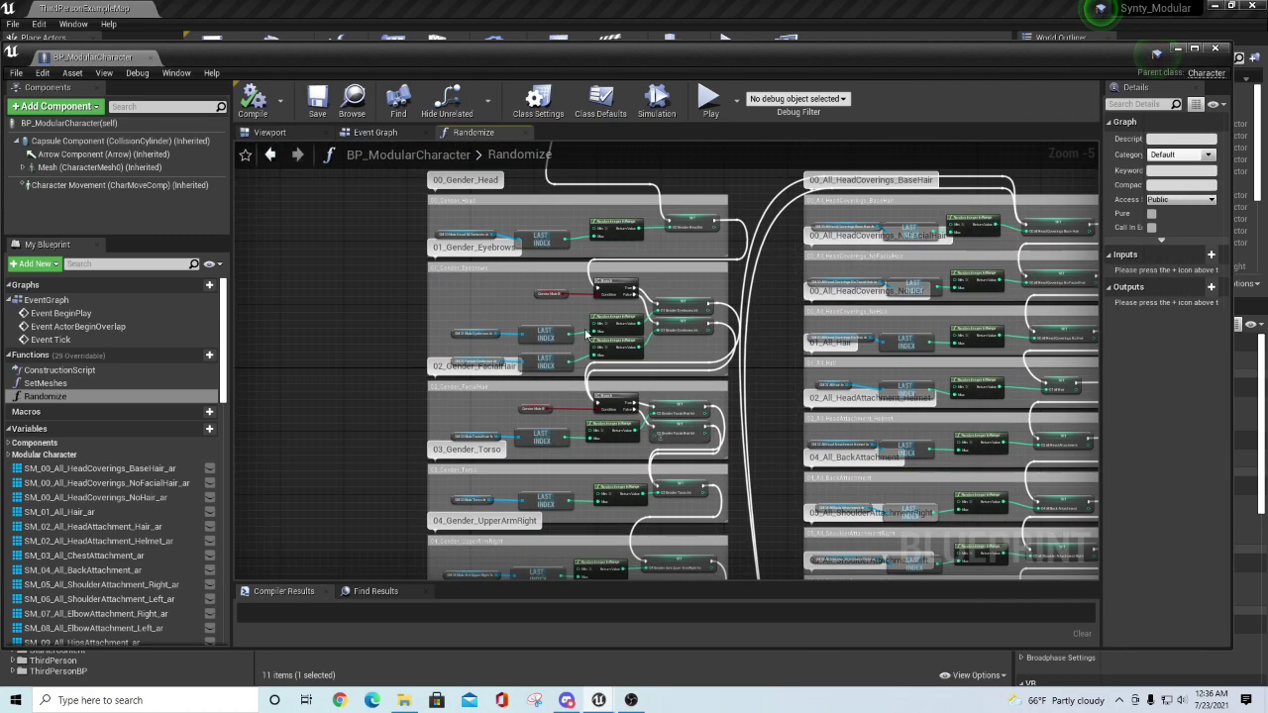
right_drag(587, 254, 495, 516)
scroll(546, 400, up, 1)
scroll(546, 400, up, 1)
right_drag(543, 399, 827, 438)
scroll(745, 366, up, 1)
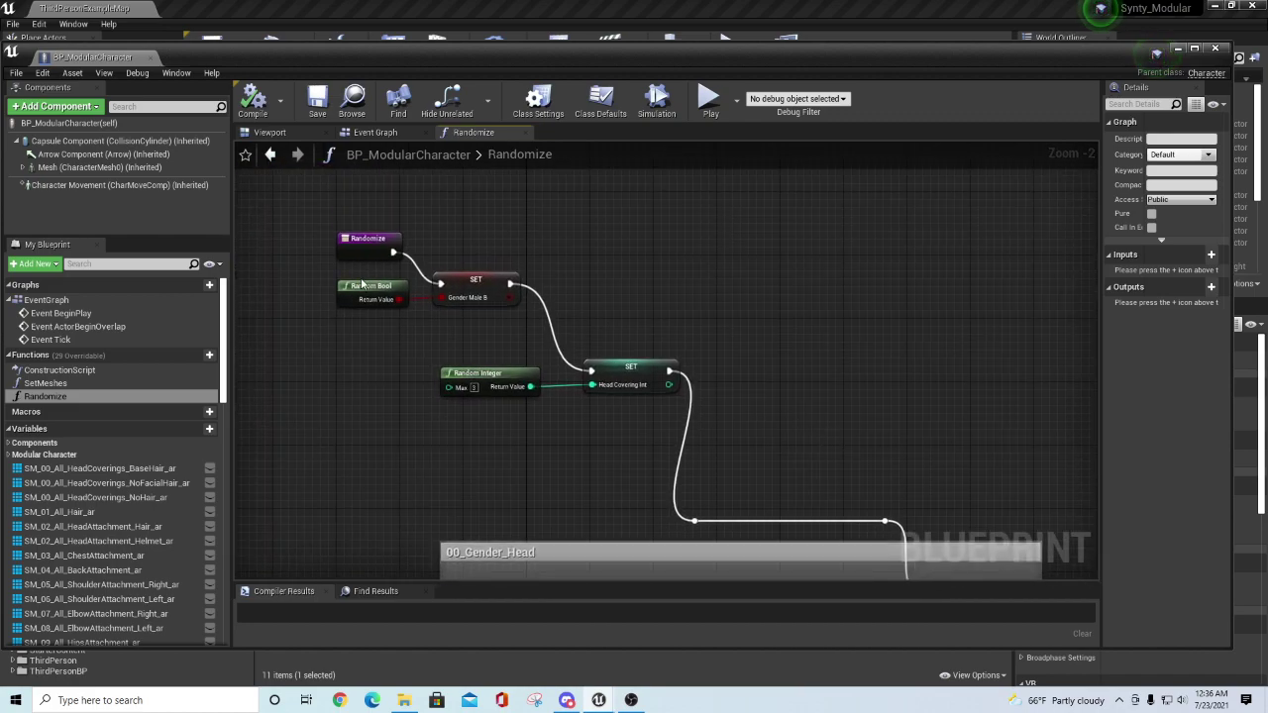
right_drag(830, 394, 768, 197)
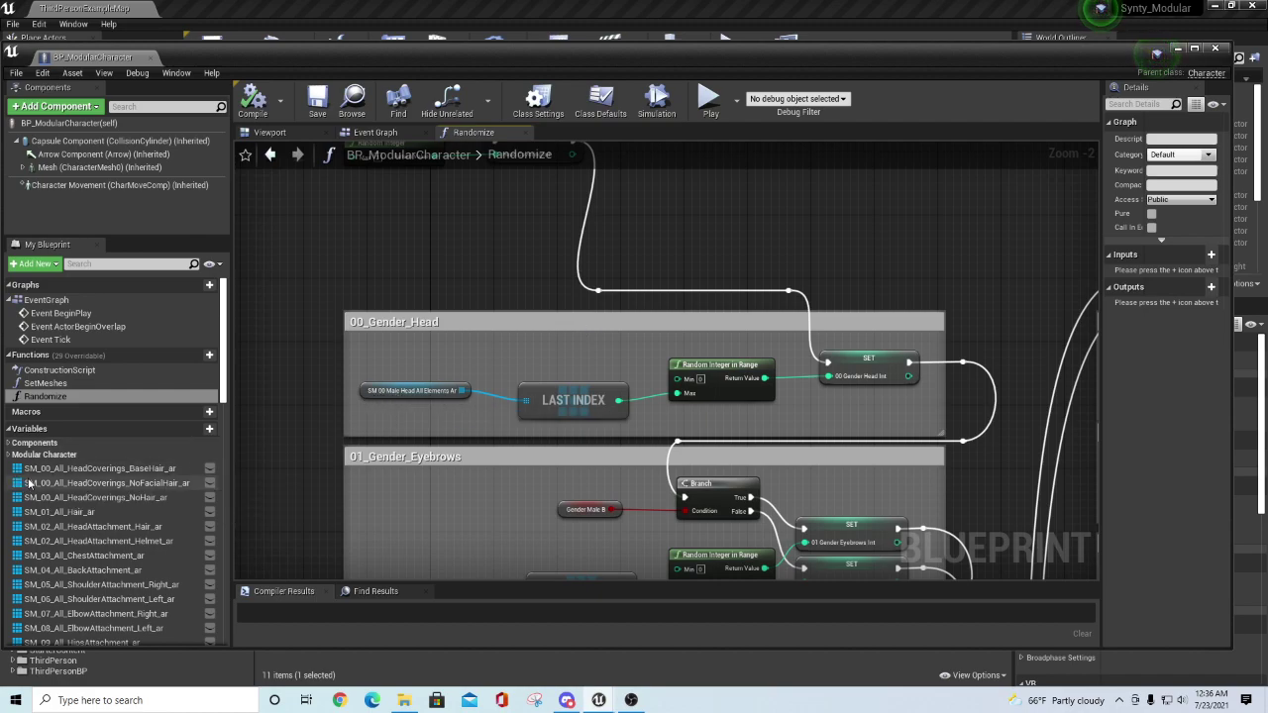
scroll(83, 538, down, 2)
scroll(83, 538, down, 1)
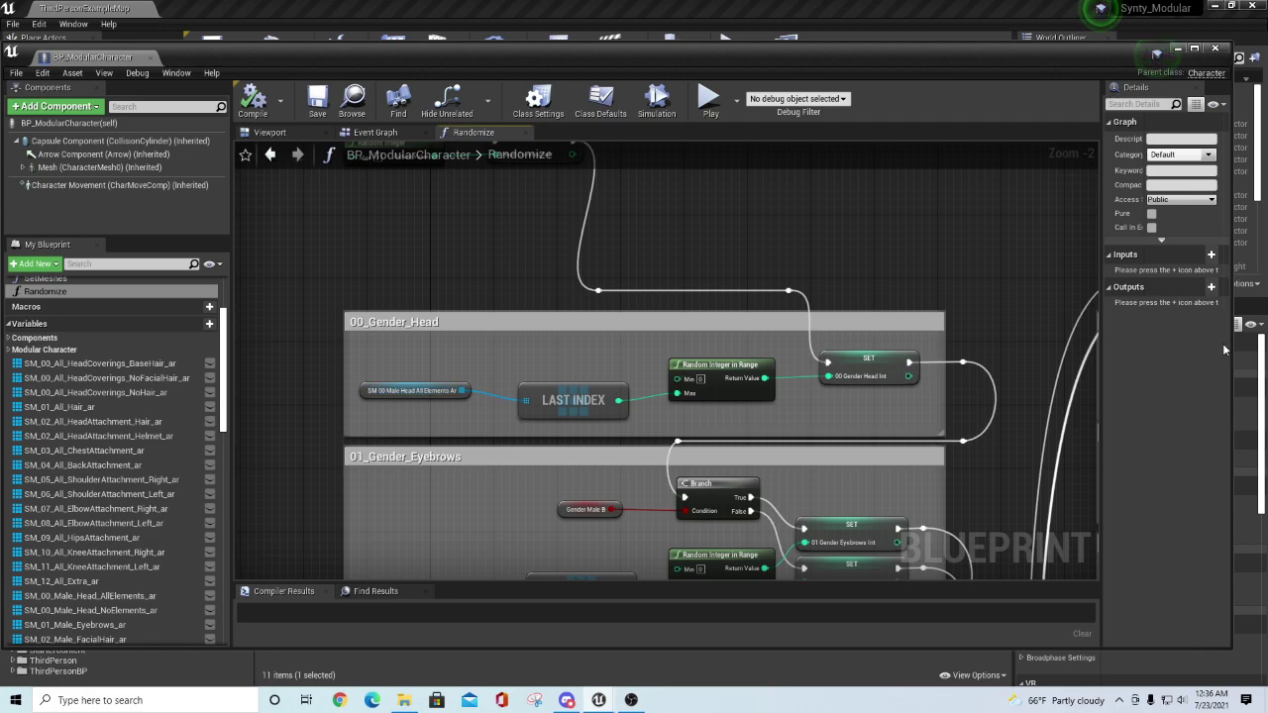
- Widen the Details area and inspect the array elements of the SM_02_All_HeadAttachment_Helmet_ar variable
drag(1105, 315, 979, 315)
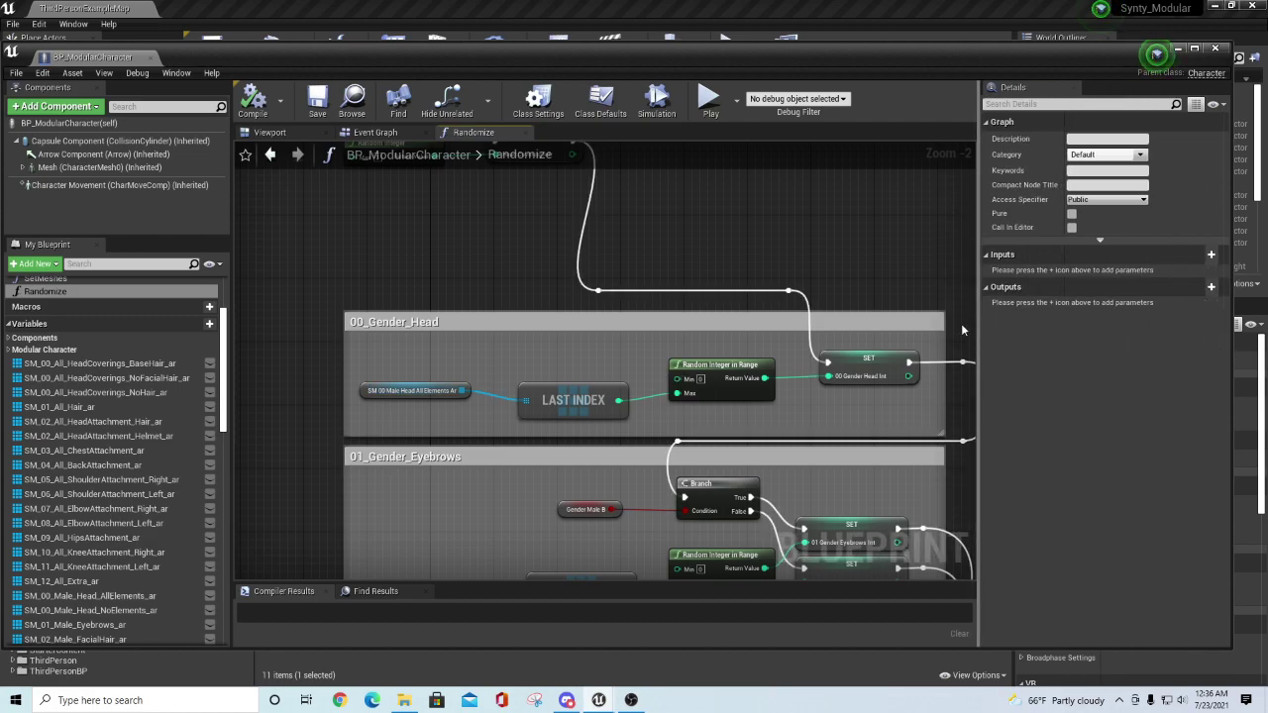
click(111, 364)
click(110, 379)
click(103, 406)
click(106, 421)
click(109, 436)
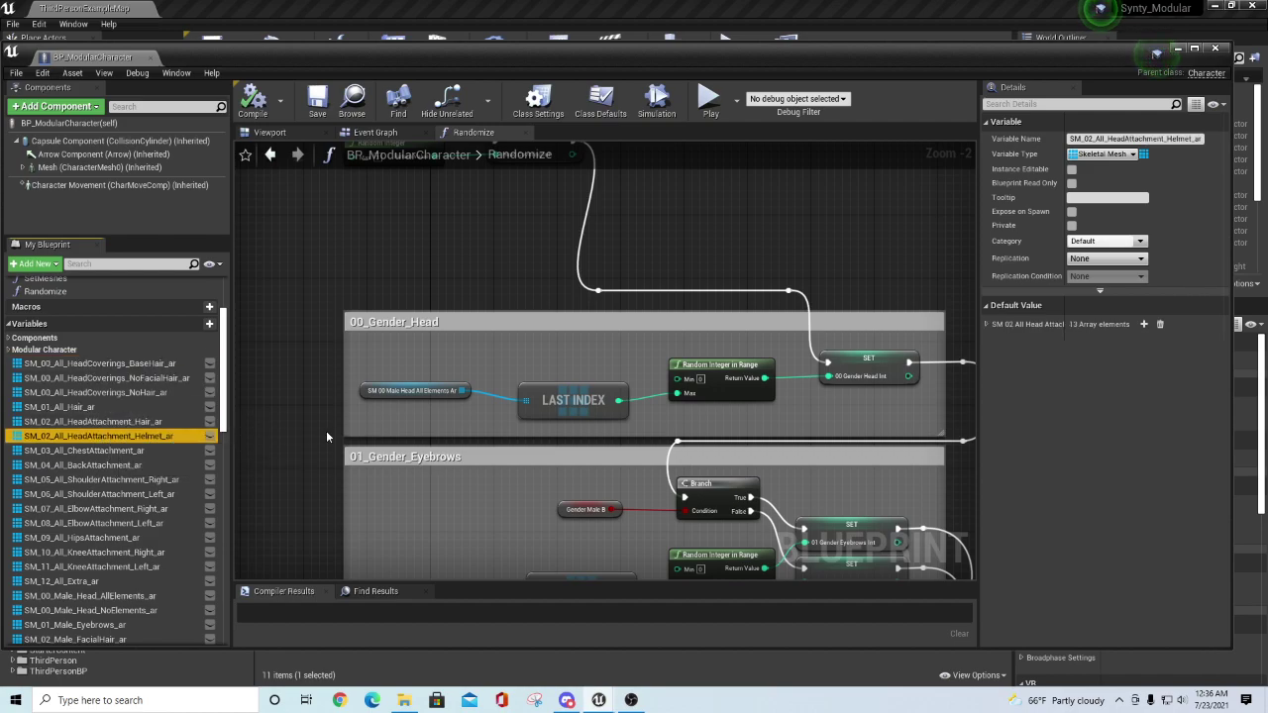
click(988, 325)
scroll(1159, 393, down, 6)
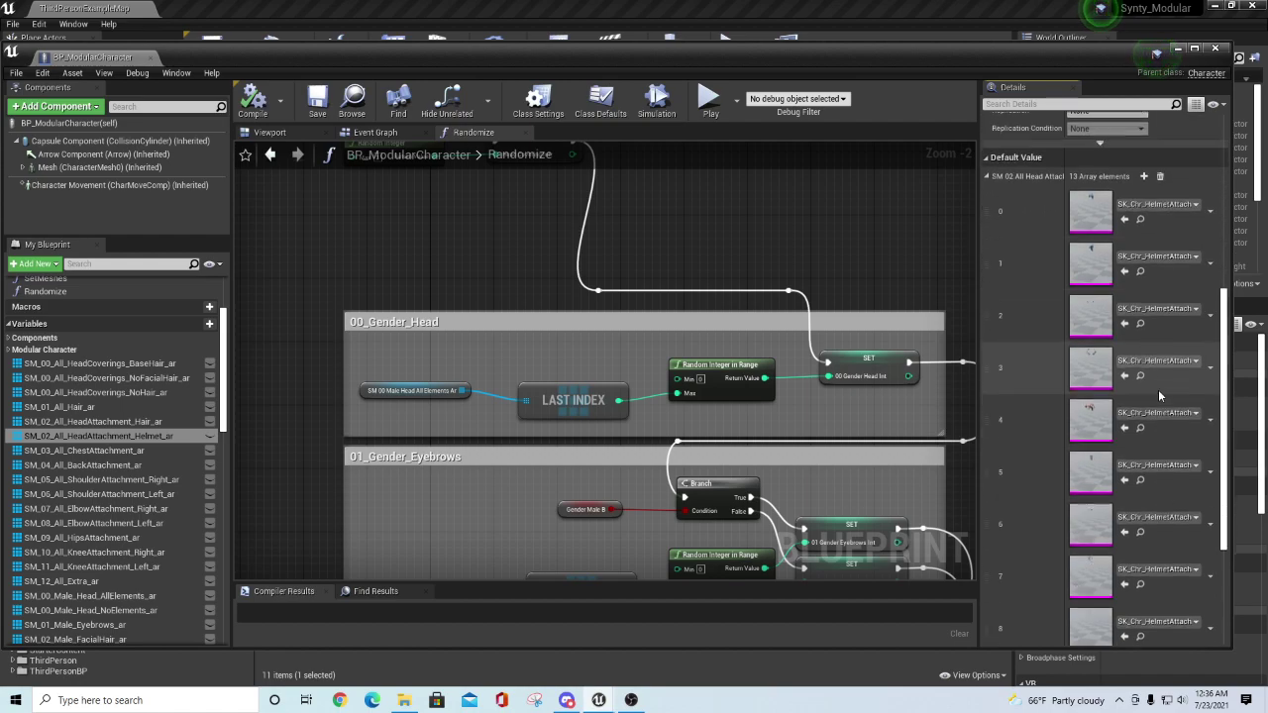
scroll(1158, 389, up, 8)
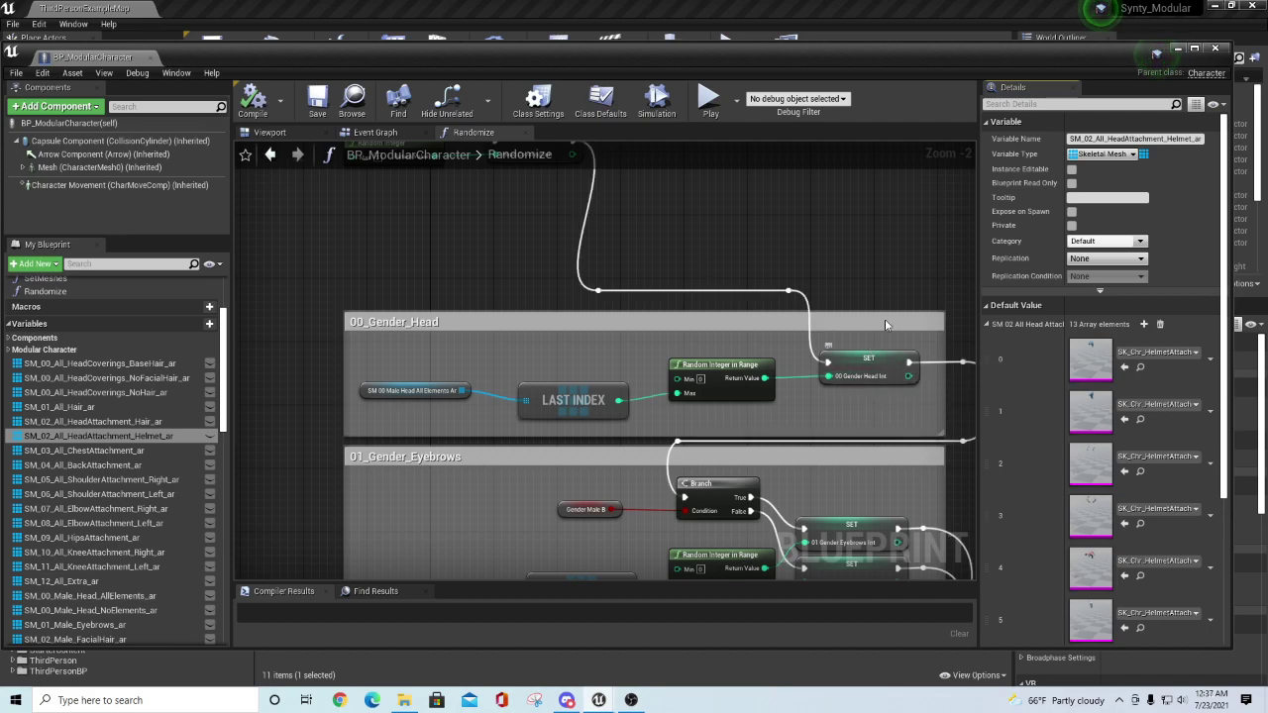
- Examine the Randomize graph's sections from 00_Gender_Head down to 06_Gender_LowerArmRight
scroll(884, 317, down, 1)
right_drag(908, 292, 802, 195)
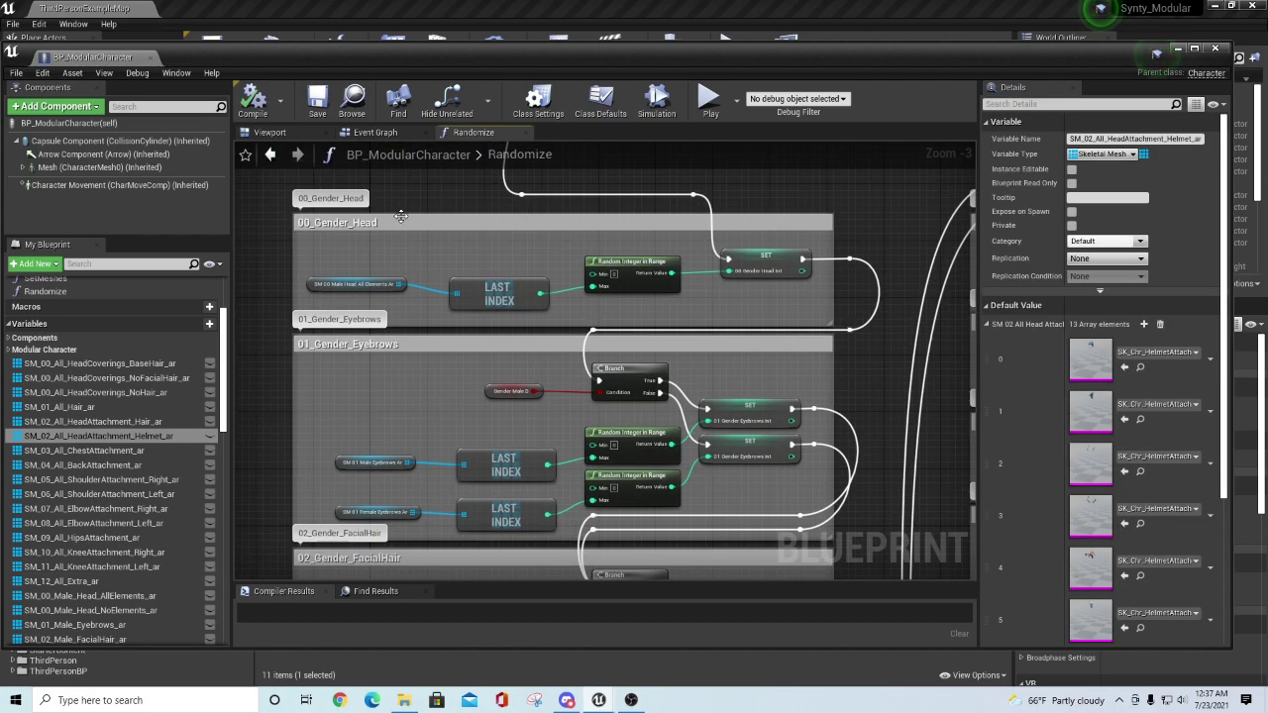
scroll(579, 428, down, 1)
scroll(492, 487, up, 1)
right_drag(372, 502, 358, 215)
right_drag(411, 388, 411, 262)
right_drag(503, 477, 512, 288)
right_drag(527, 403, 499, 226)
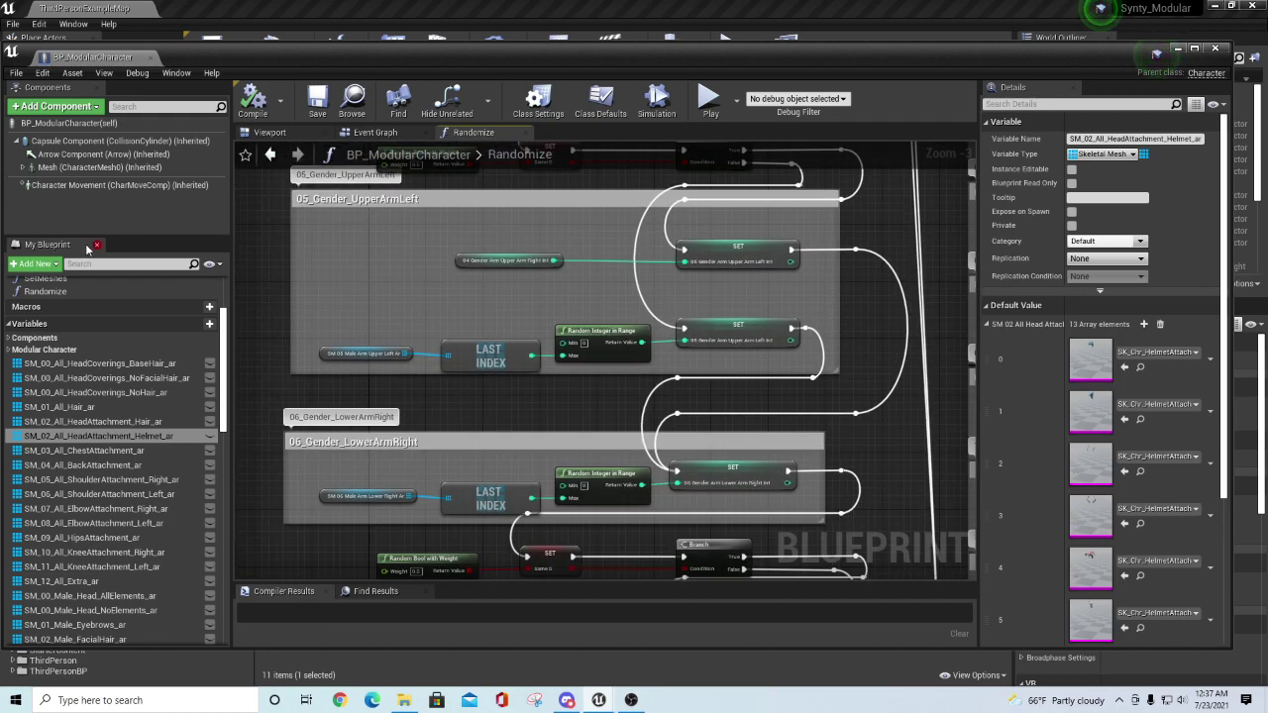
- Give the Components list more height, expand the Mesh component, and go through its parts from SM_Gender_00_Head to SM_Gender_03_Torso
drag(126, 238, 126, 432)
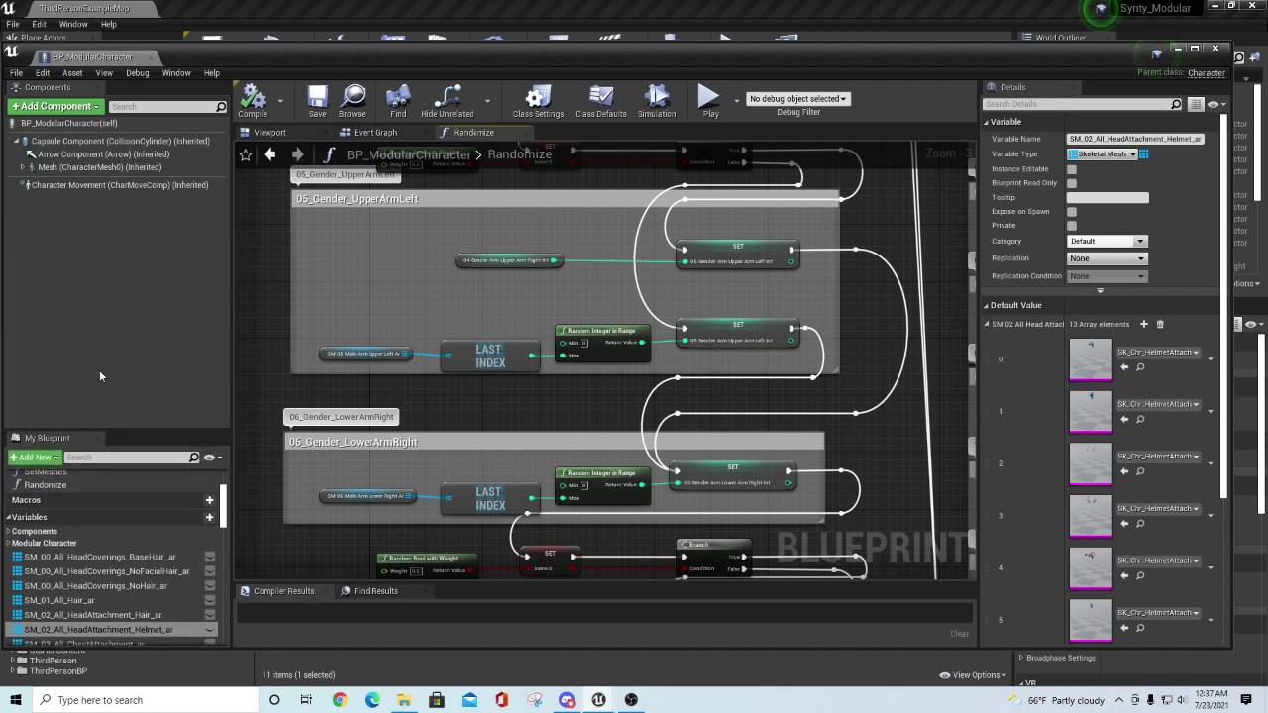
click(24, 169)
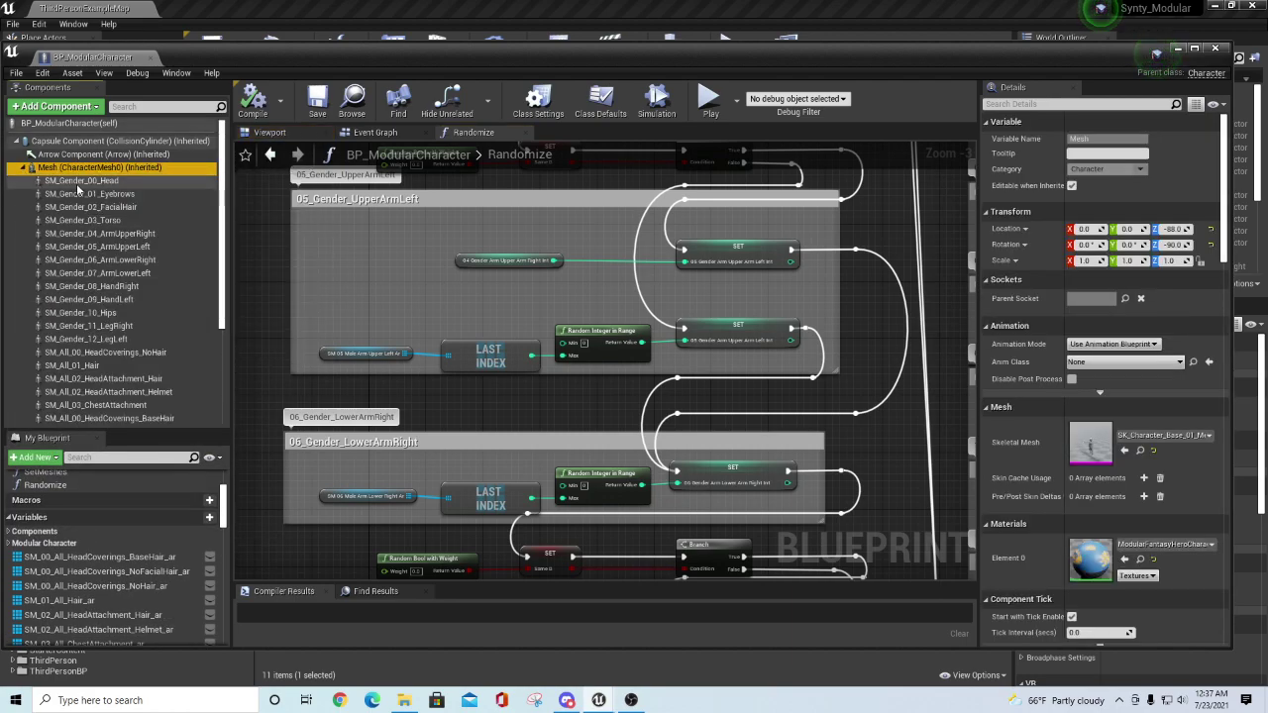
click(79, 182)
click(94, 195)
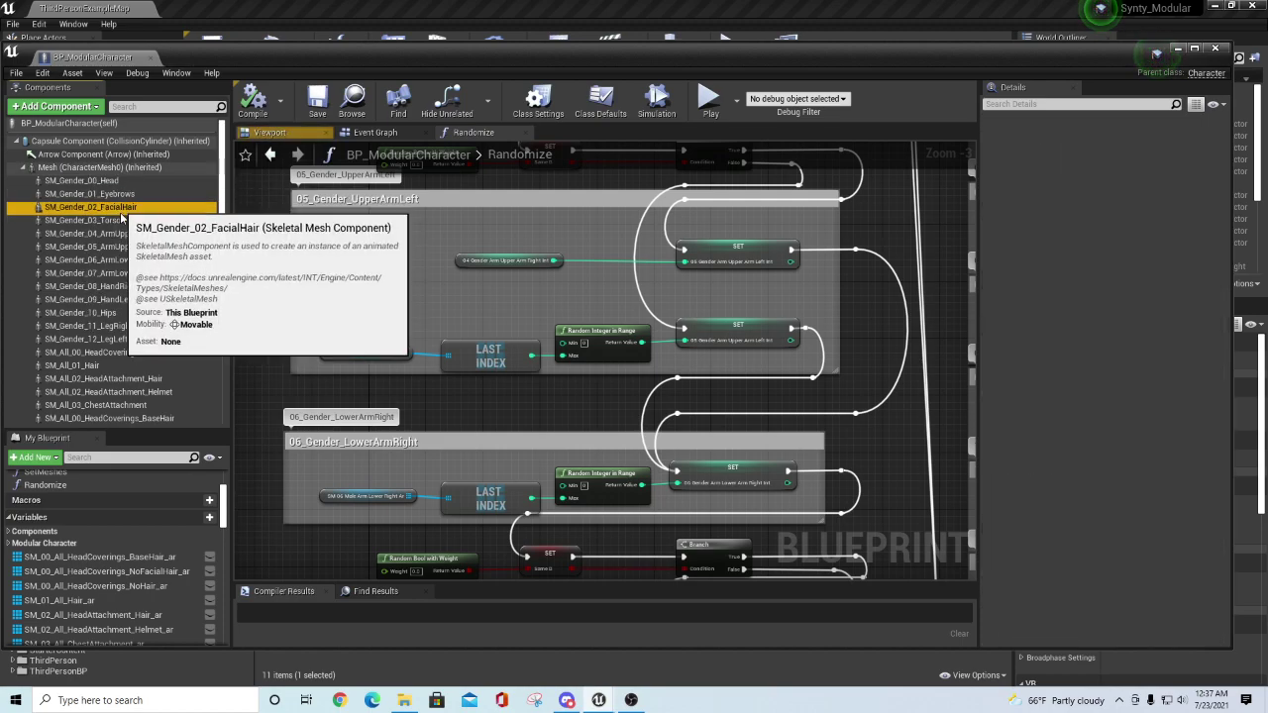
click(94, 207)
click(84, 220)
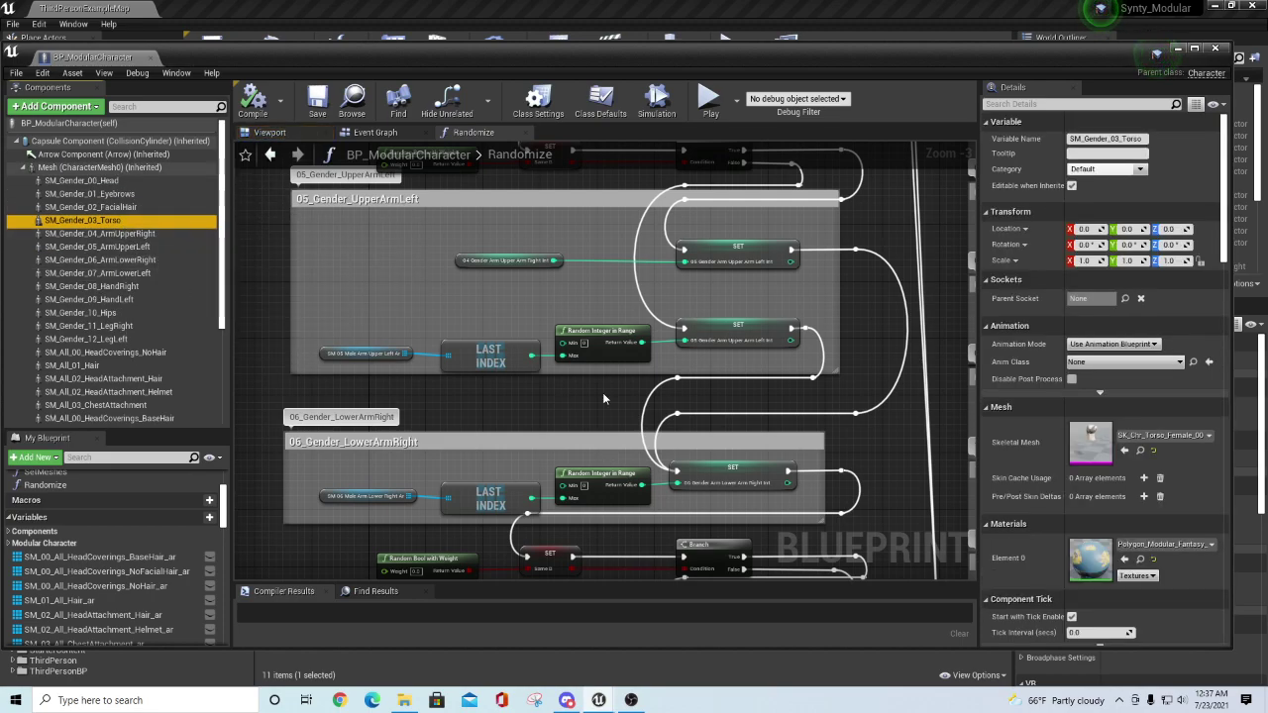
- View the character from the front in the Viewport and trigger Random Character B in the Class Defaults several times to generate different looks
click(270, 132)
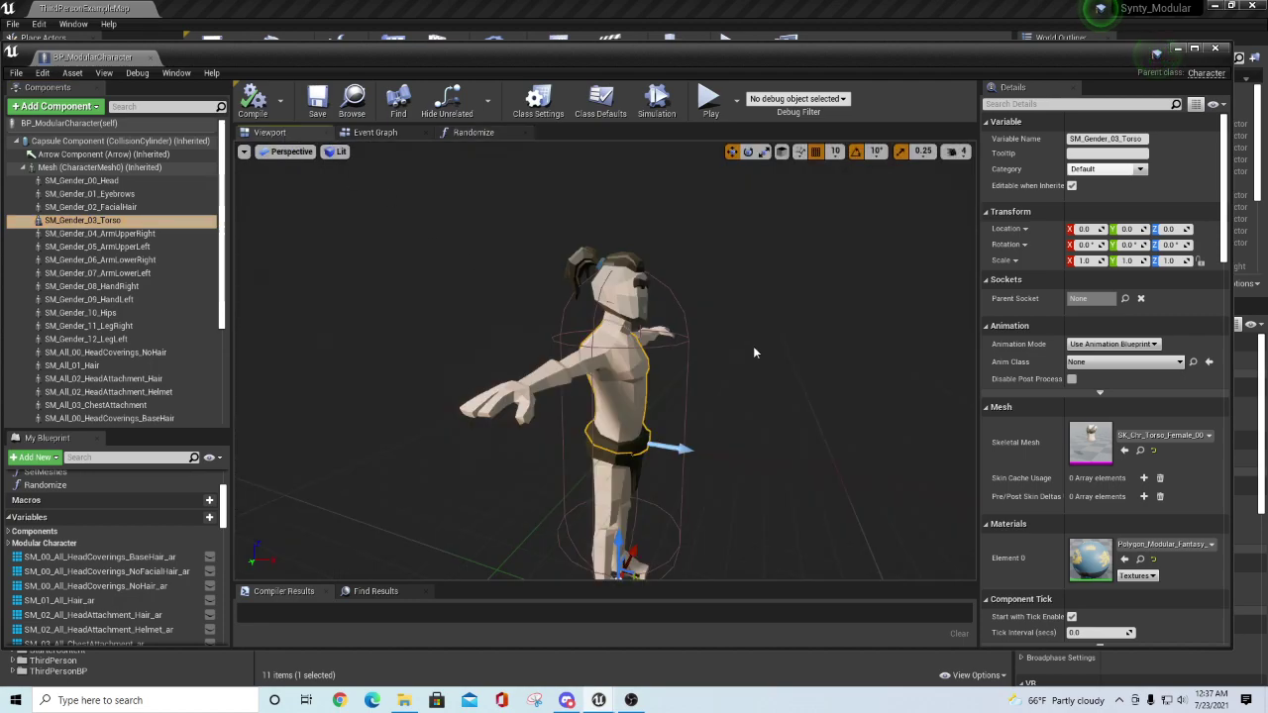
drag(757, 395, 768, 415)
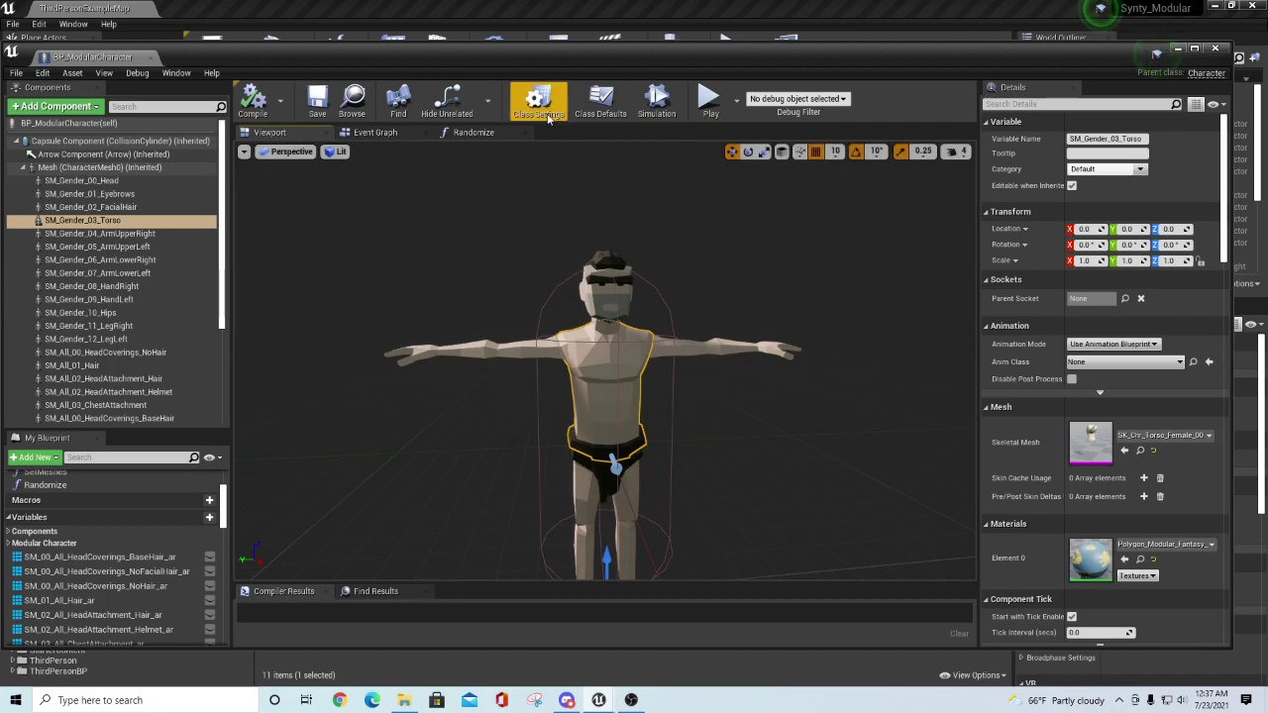
click(602, 101)
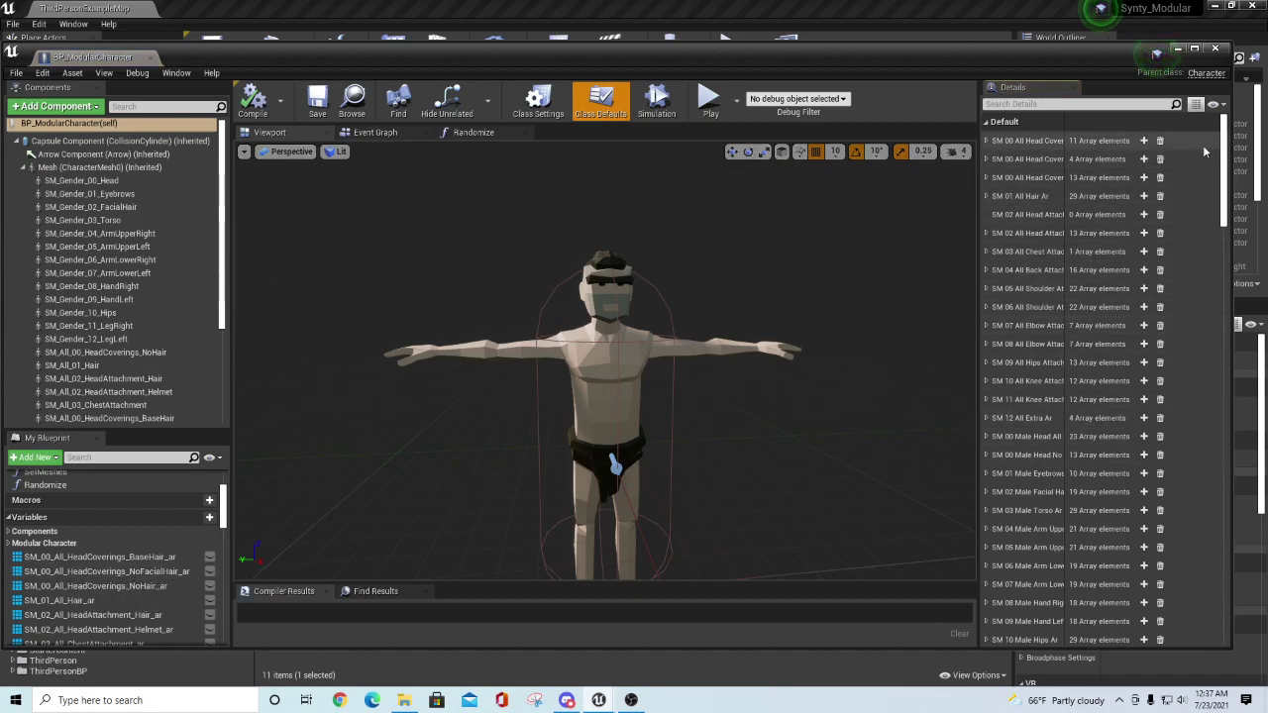
drag(1225, 141, 1228, 357)
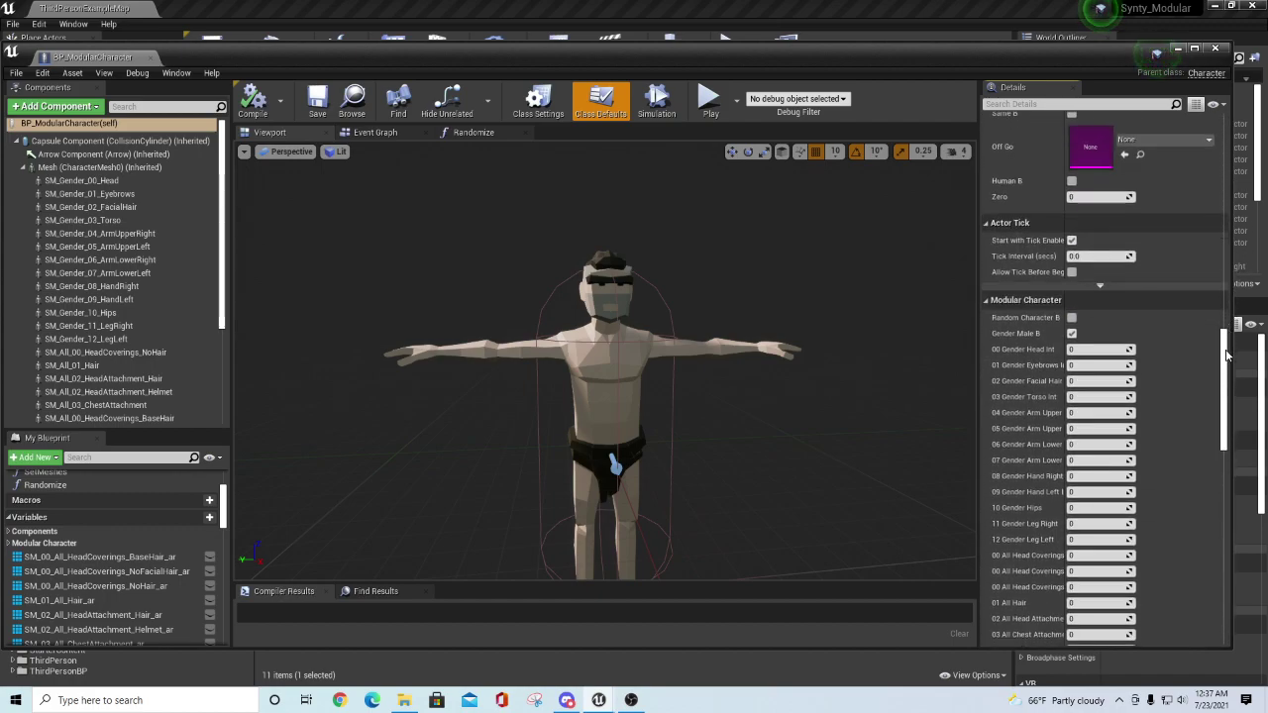
click(1071, 318)
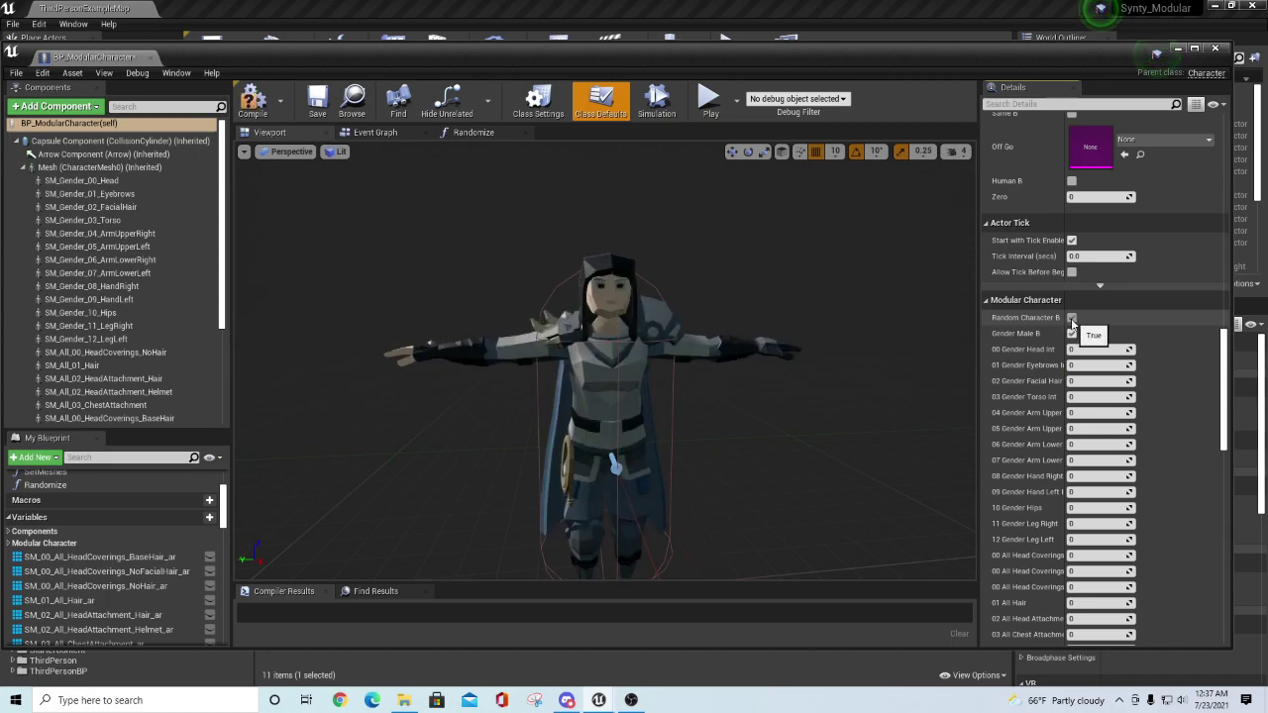
click(1071, 318)
click(1071, 318)
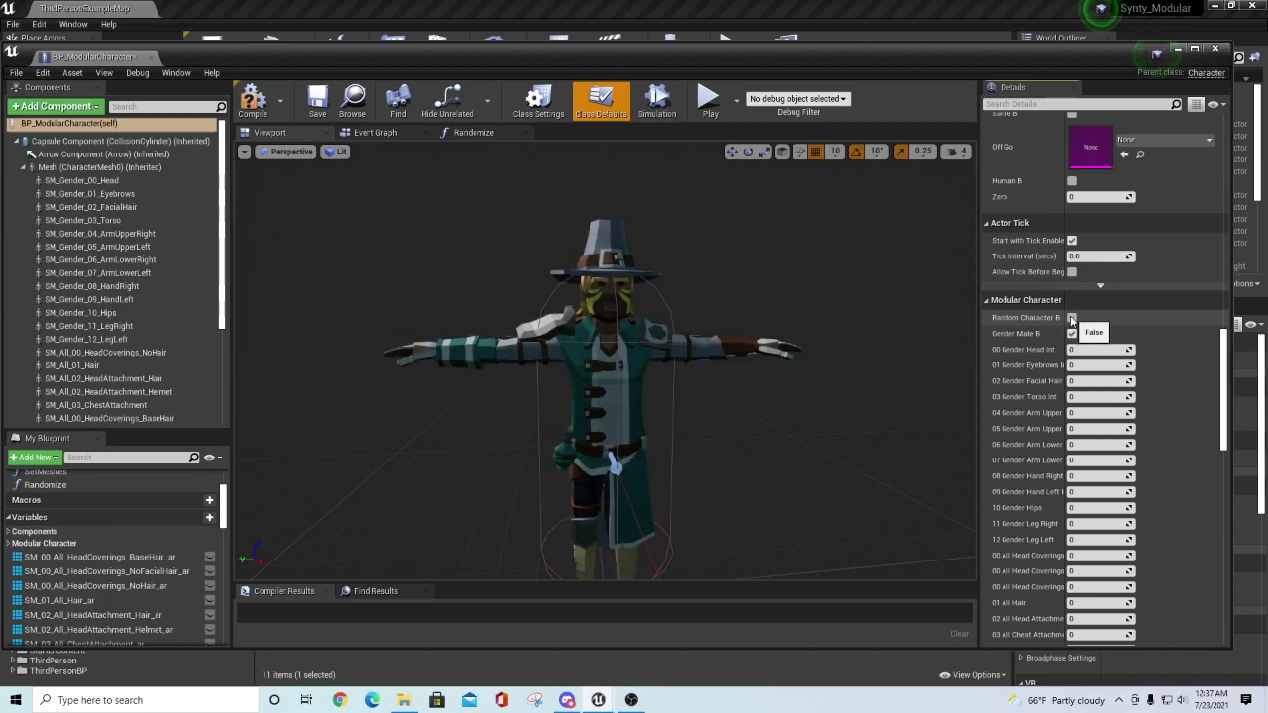
click(1071, 318)
click(1071, 318)
click(1071, 318)
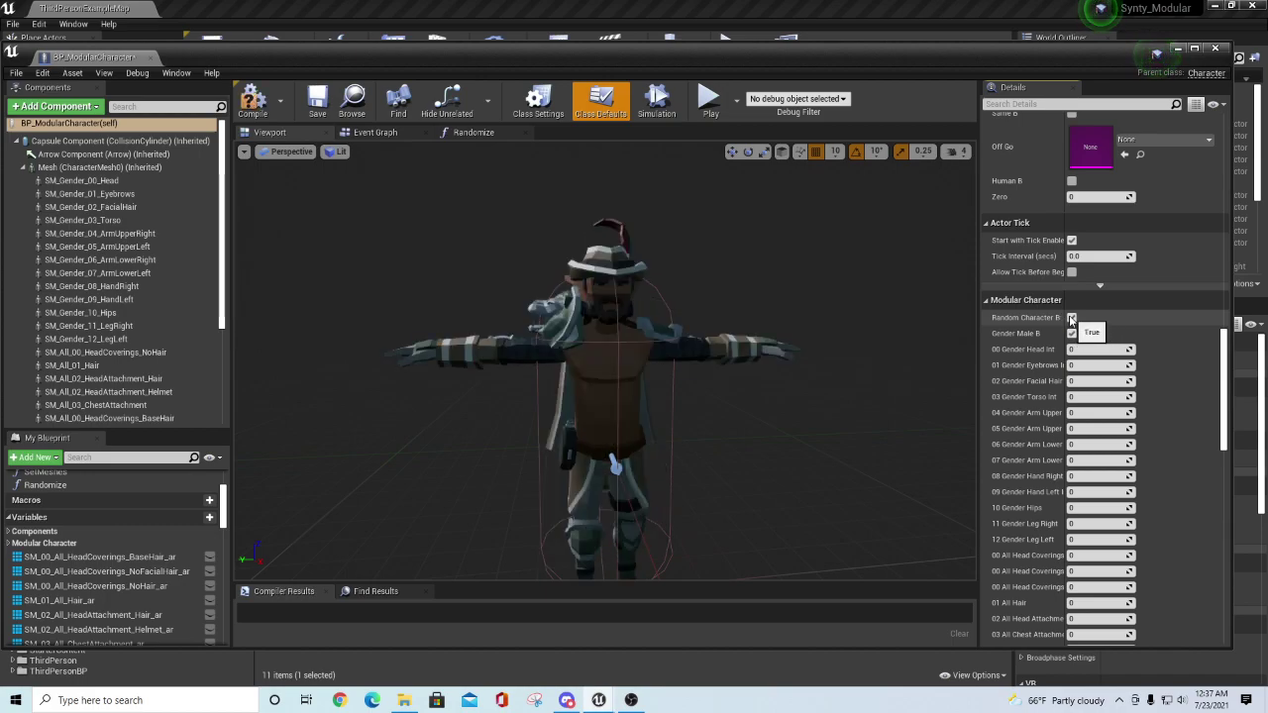
click(1071, 318)
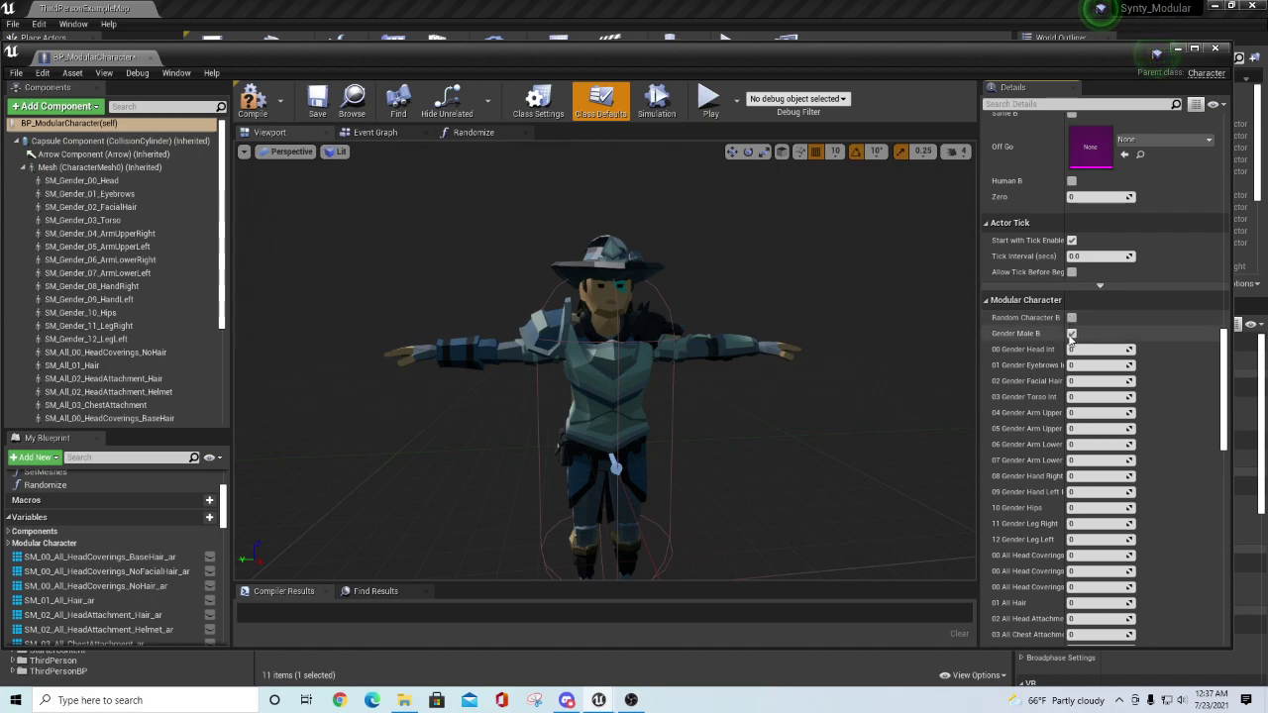
- Set Gender Head and Eyebrows to 1, both Gender Arm Upper values and Gender Hand Right to 2, Gender Hips to 6, and Gender Leg Right to 62
drag(1076, 368, 1083, 367)
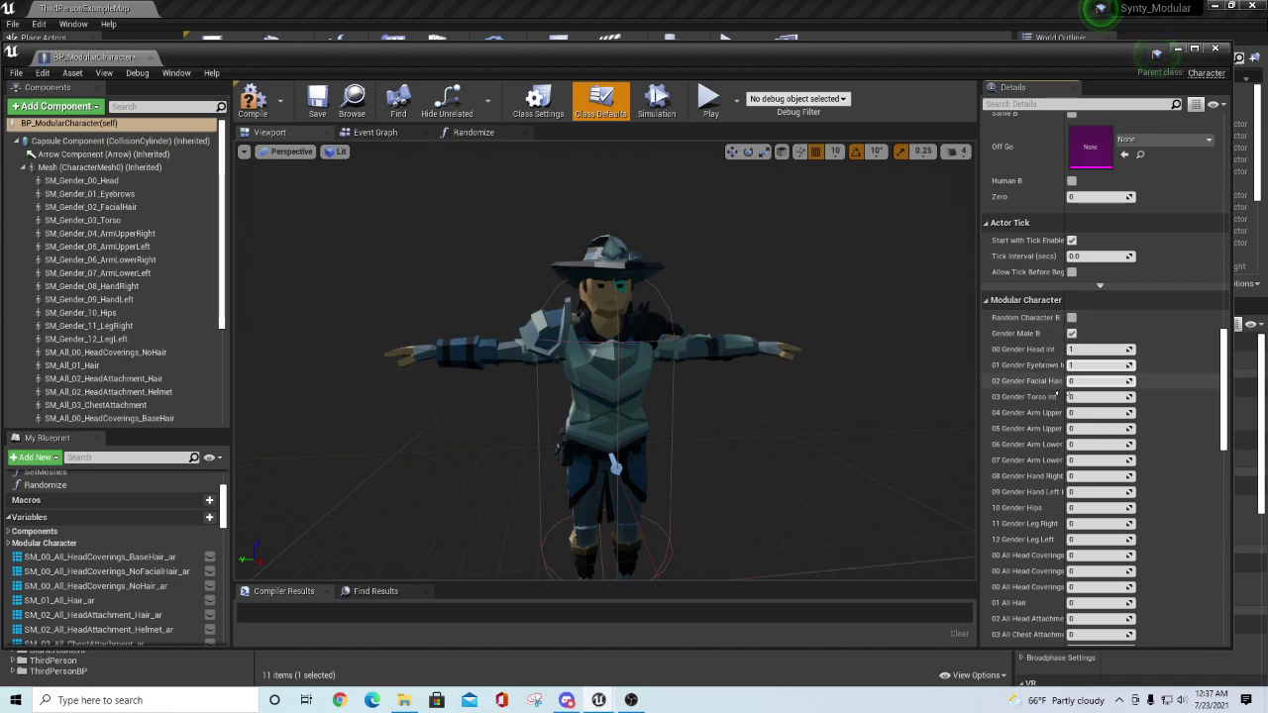
drag(1087, 429, 1095, 429)
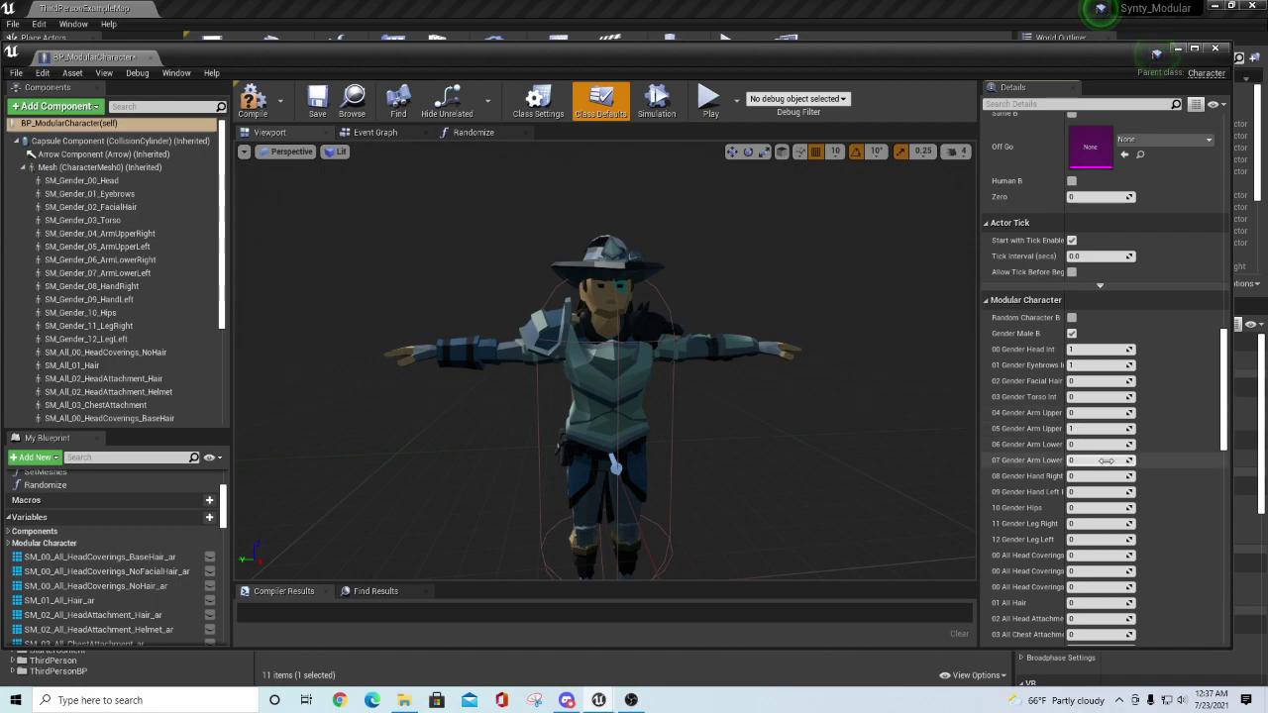
drag(1087, 477, 1102, 476)
mouse_move(1082, 413)
mouse_down()
mouse_move(1095, 413)
mouse_move(1056, 429)
mouse_move(1090, 429)
mouse_up()
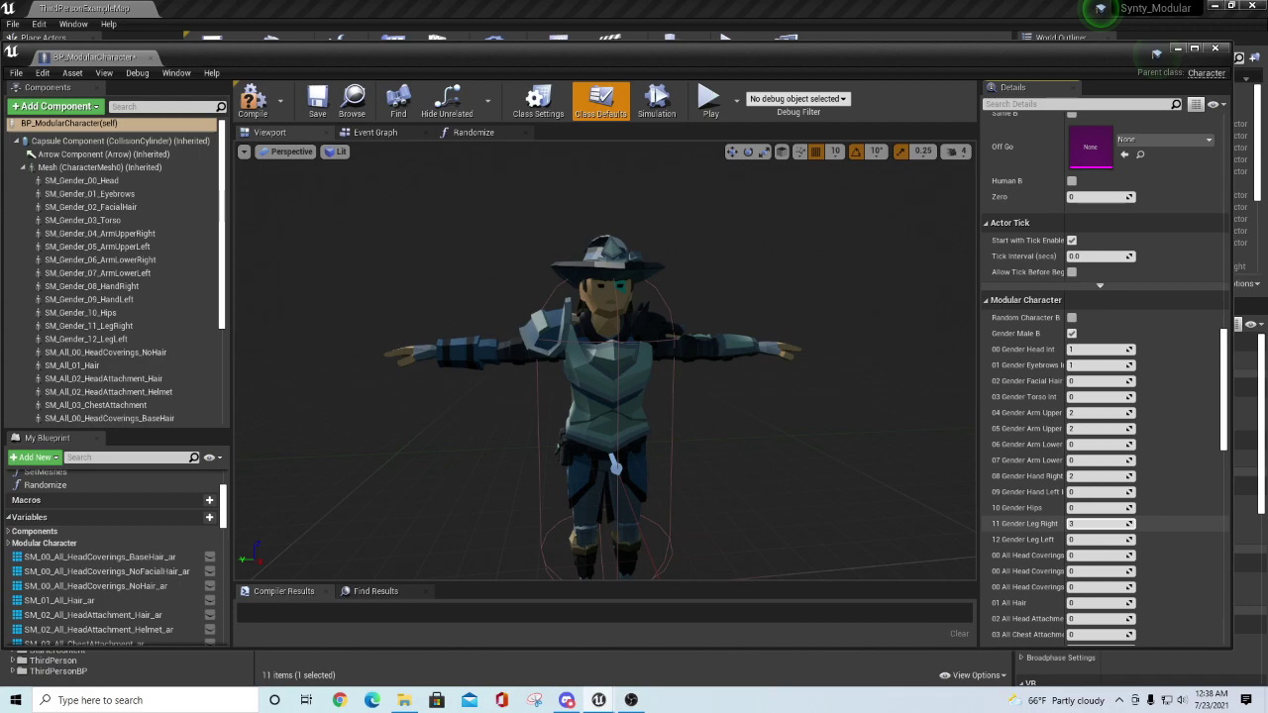
drag(1080, 507, 1088, 508)
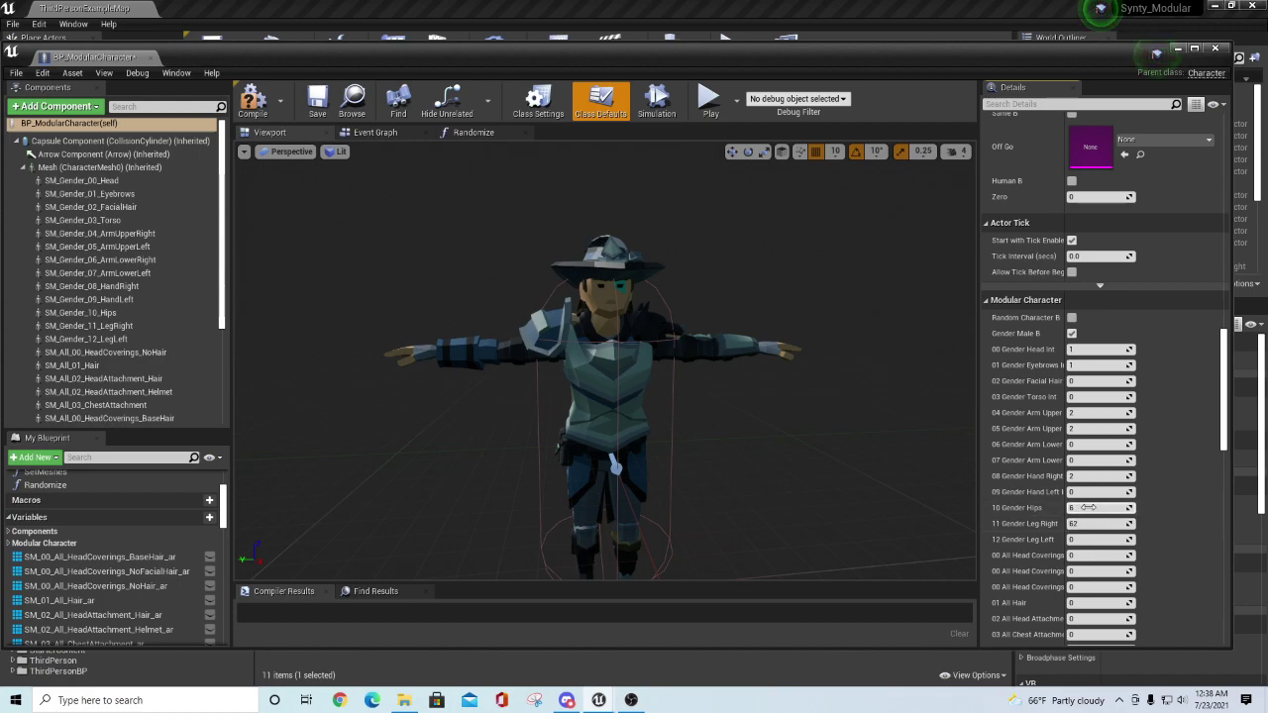
- Set 04 Gender Arm Upper to 14, 06 Gender Arm Lower to 2 and 07 Gender Arm Lower to 9, and randomize the character again
scroll(1052, 465, down, 1)
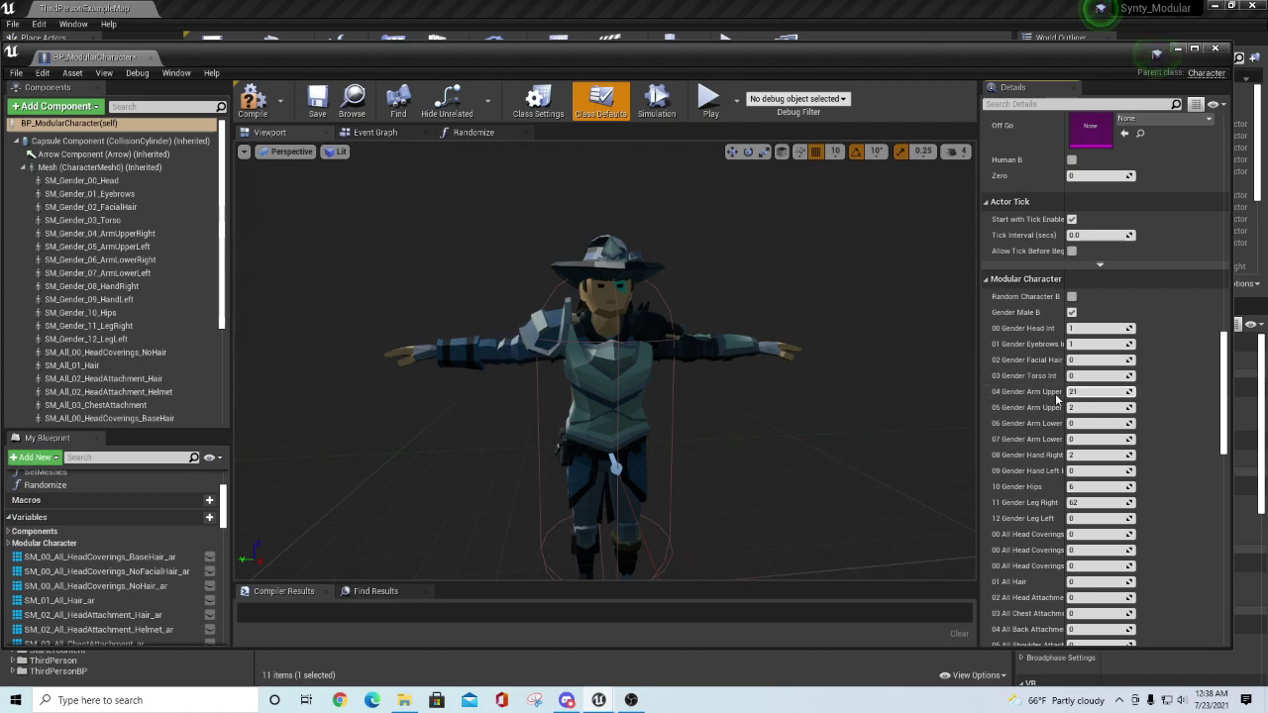
drag(1090, 395, 1102, 394)
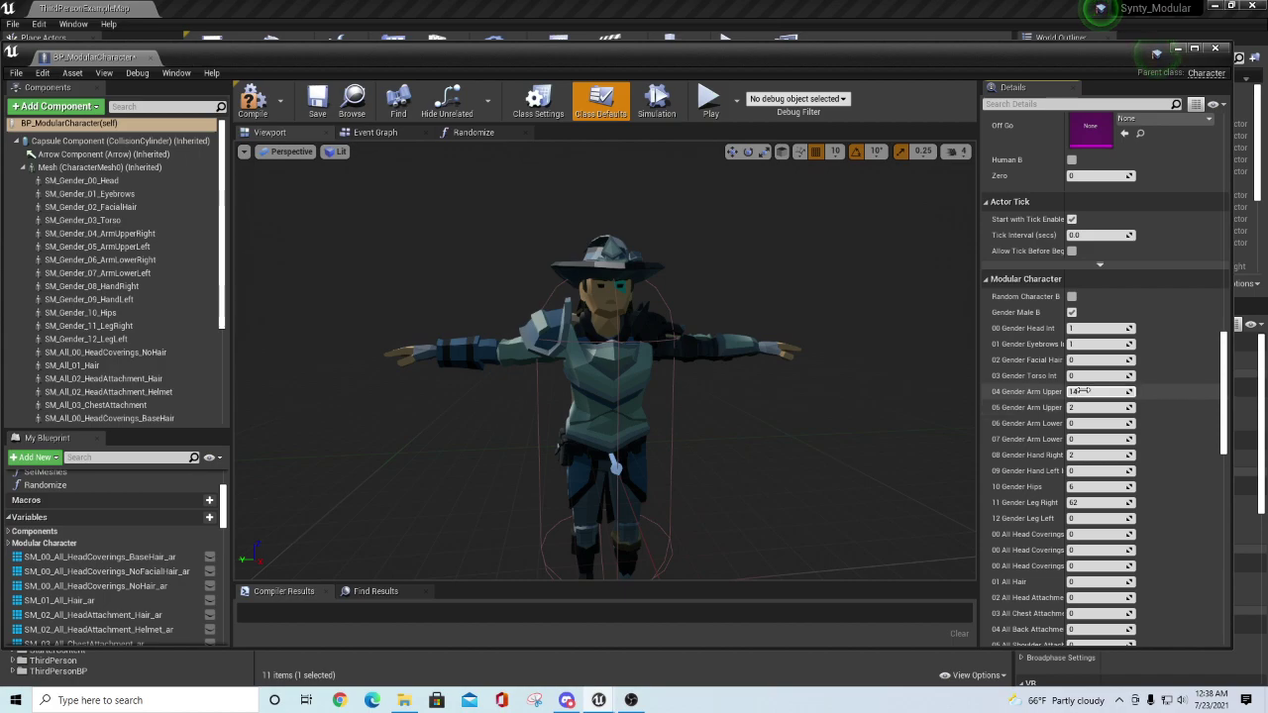
drag(1087, 423, 1090, 423)
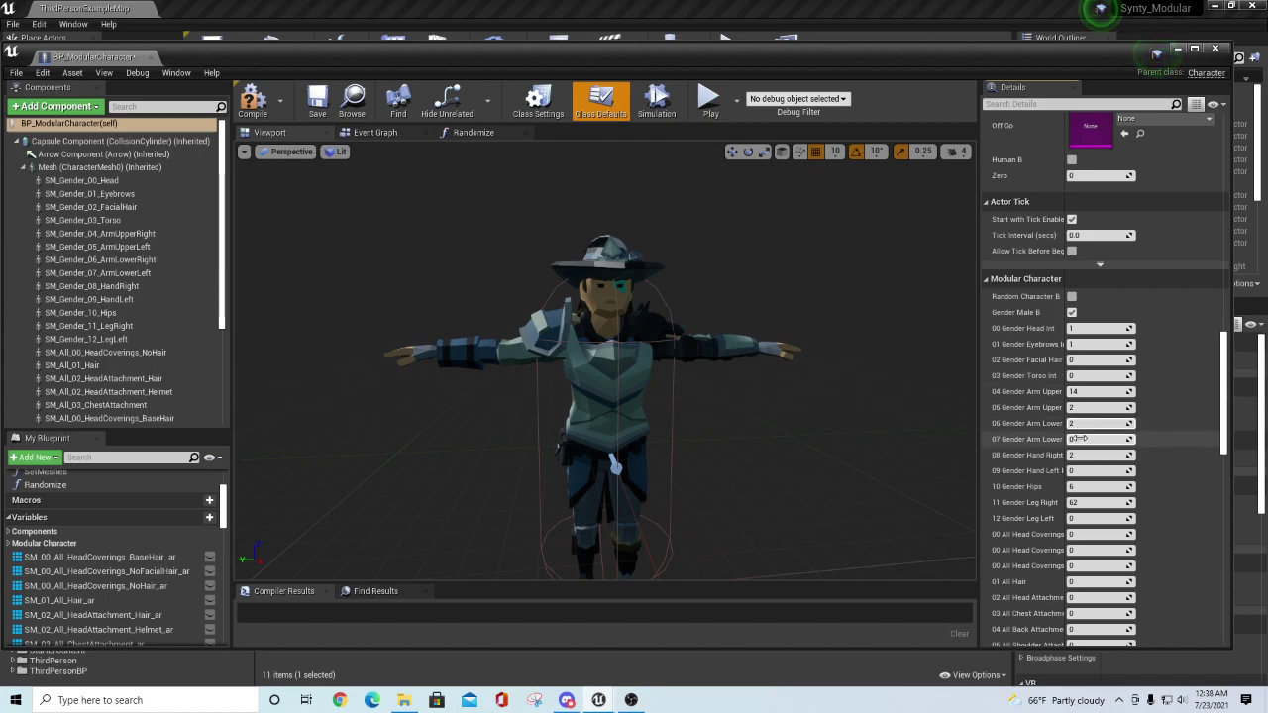
drag(1088, 439, 1097, 439)
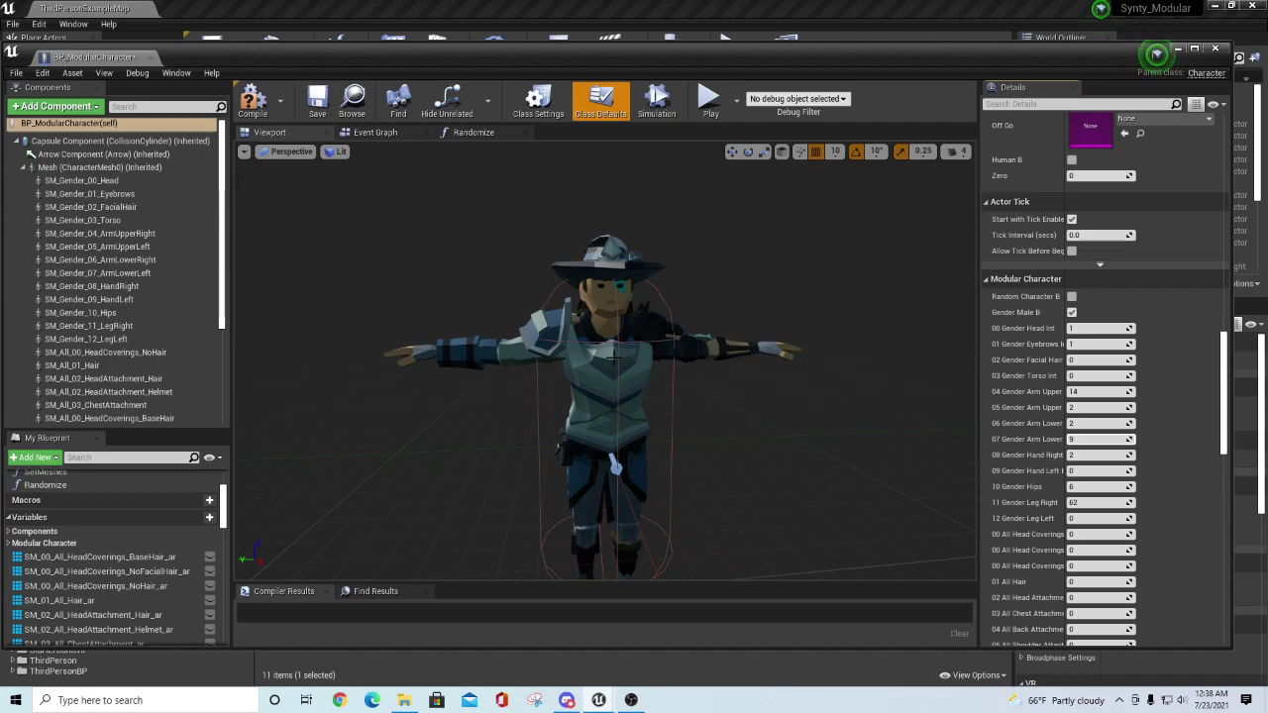
click(1071, 298)
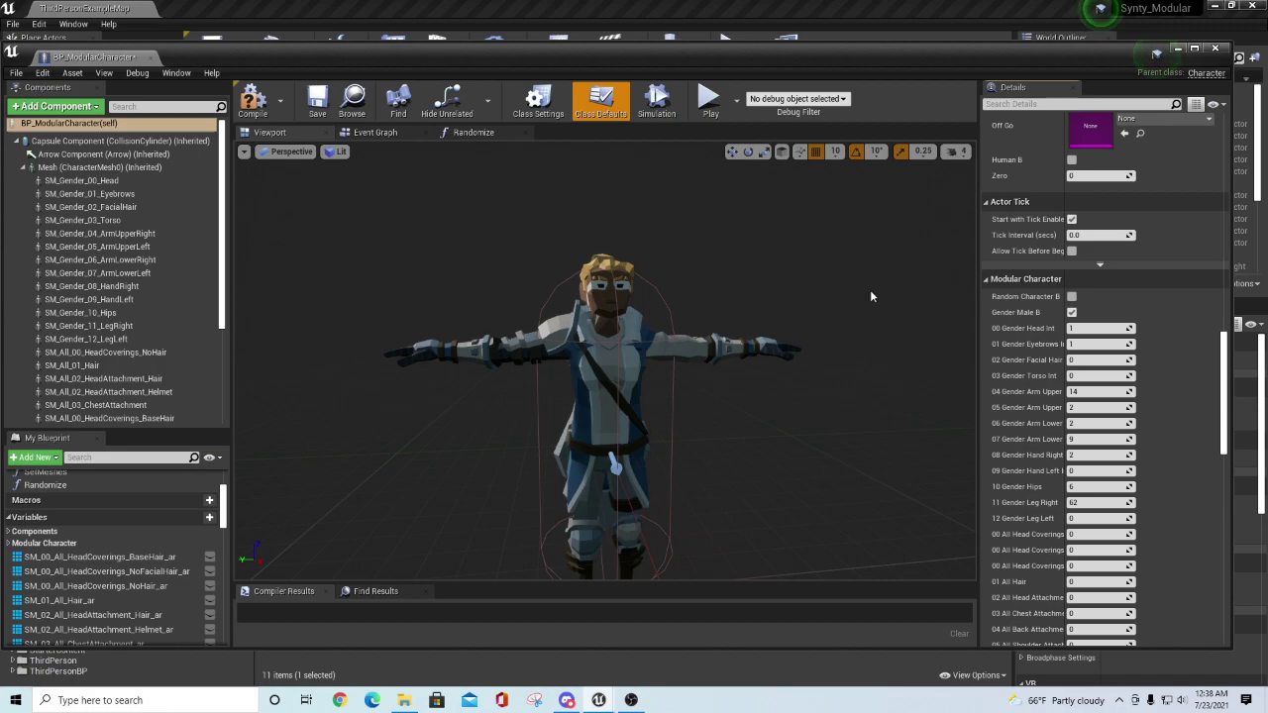
- Return to the Randomize graph and look over its 05_Gender_UpperArmLeft section
click(472, 131)
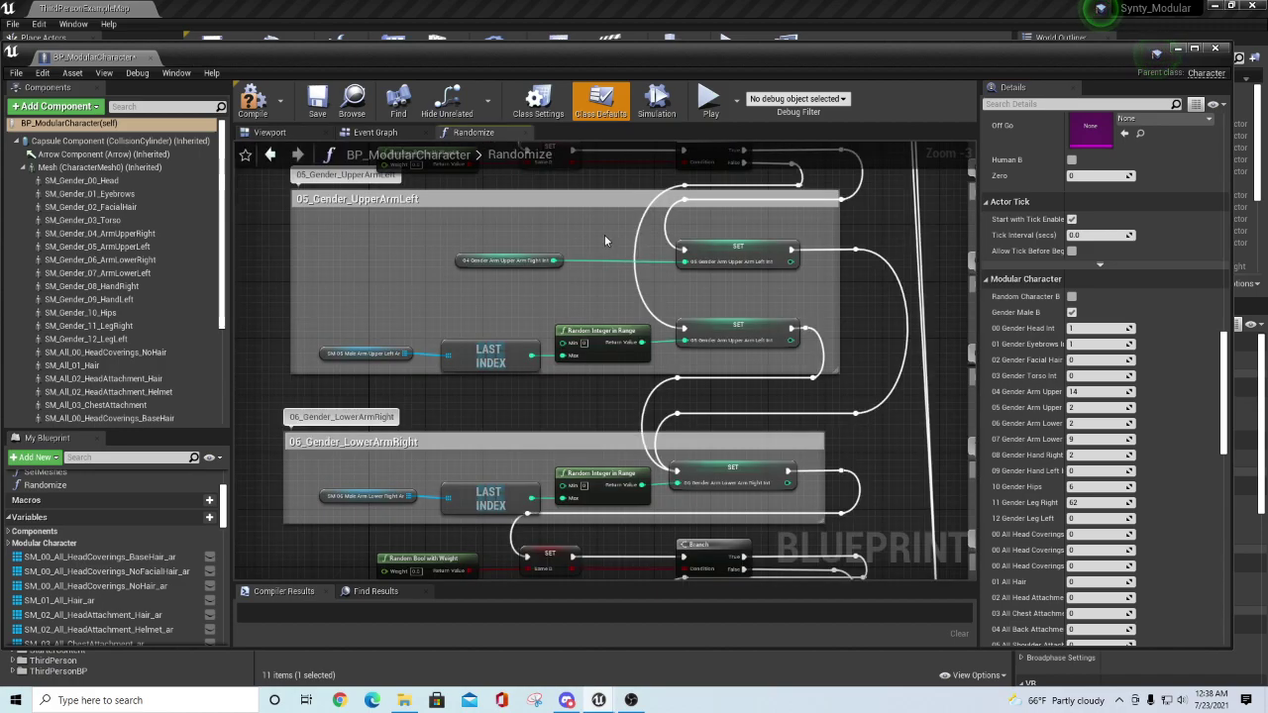
scroll(601, 251, up, 2)
scroll(598, 245, down, 2)
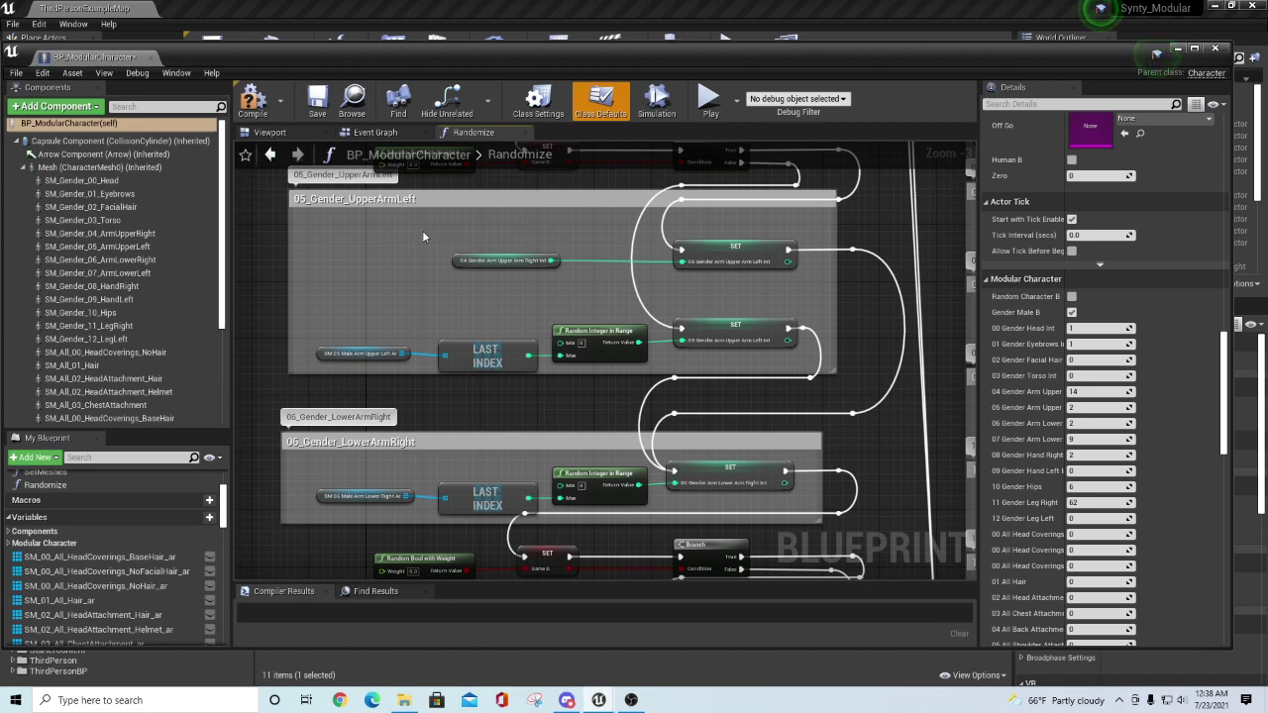
- Open the SetMeshes function and examine its male and female mesh sections from the hands back to 07_ArmLowerLeft
double_click(50, 474)
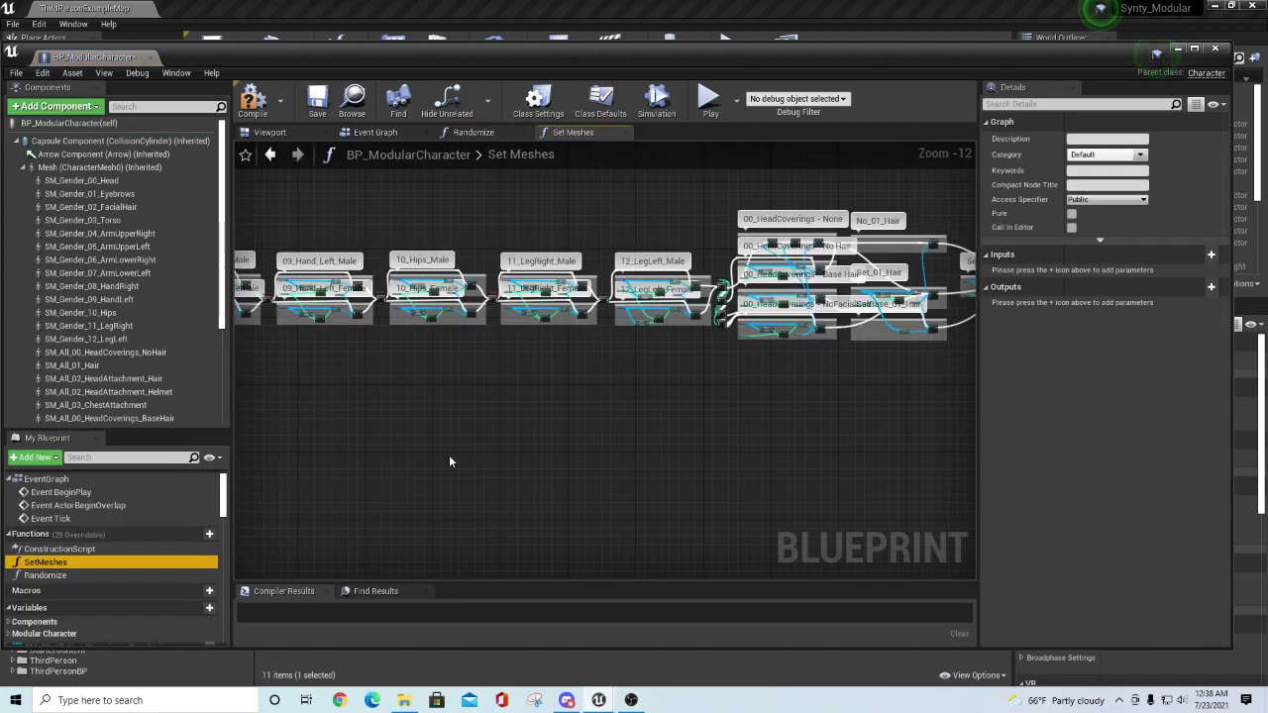
scroll(404, 462, up, 6)
right_drag(345, 353, 622, 505)
right_drag(386, 288, 575, 559)
right_drag(523, 466, 686, 594)
right_drag(424, 263, 802, 336)
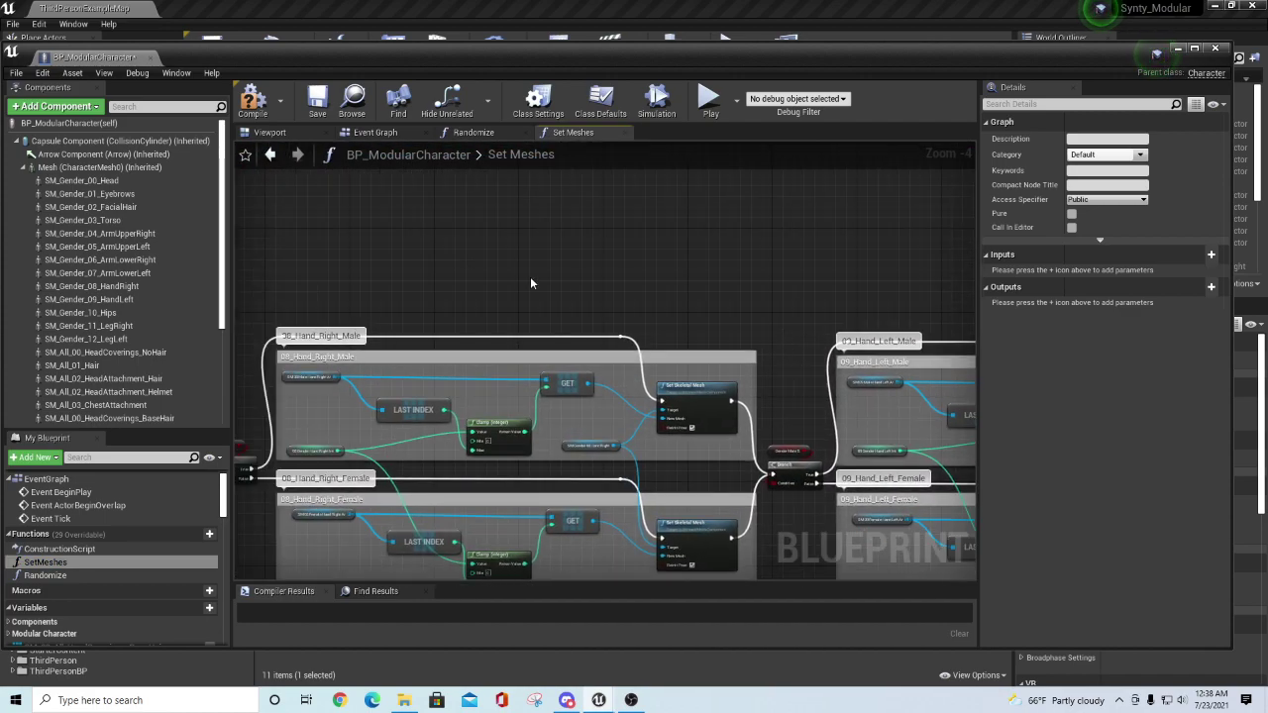
right_drag(534, 278, 975, 255)
right_drag(417, 264, 779, 248)
right_click(659, 265)
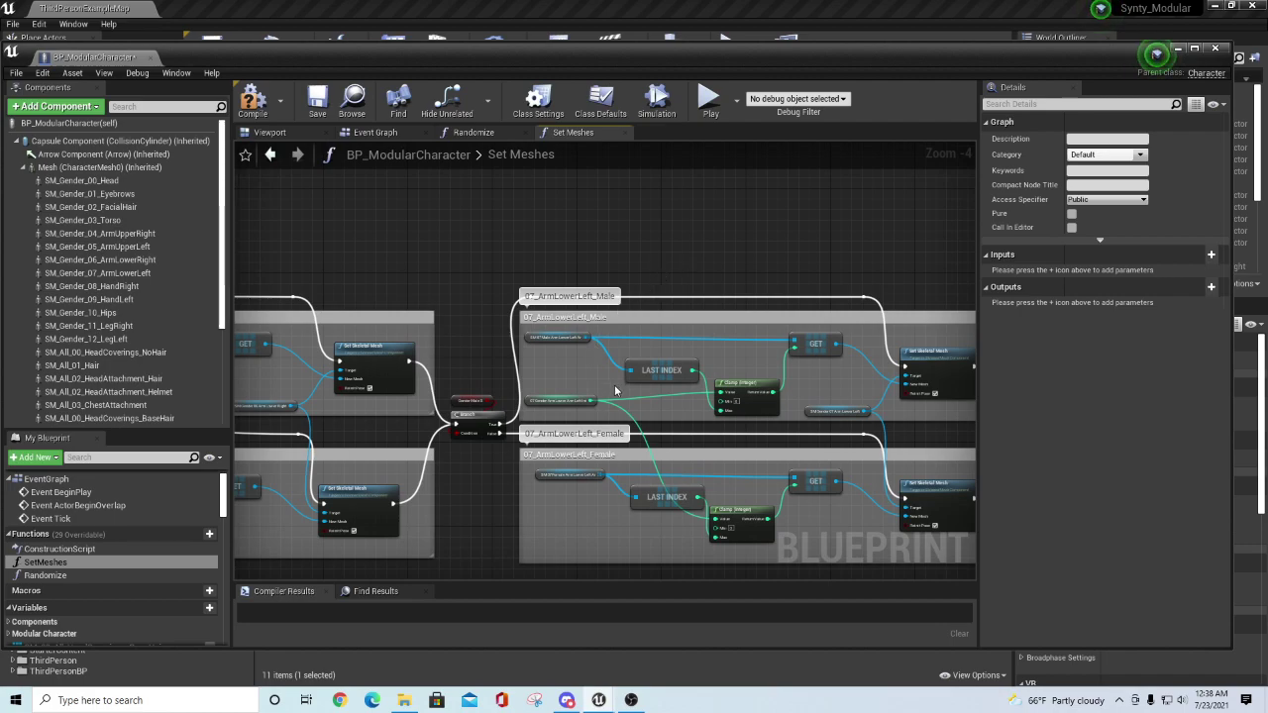
scroll(615, 381, up, 2)
scroll(740, 239, down, 2)
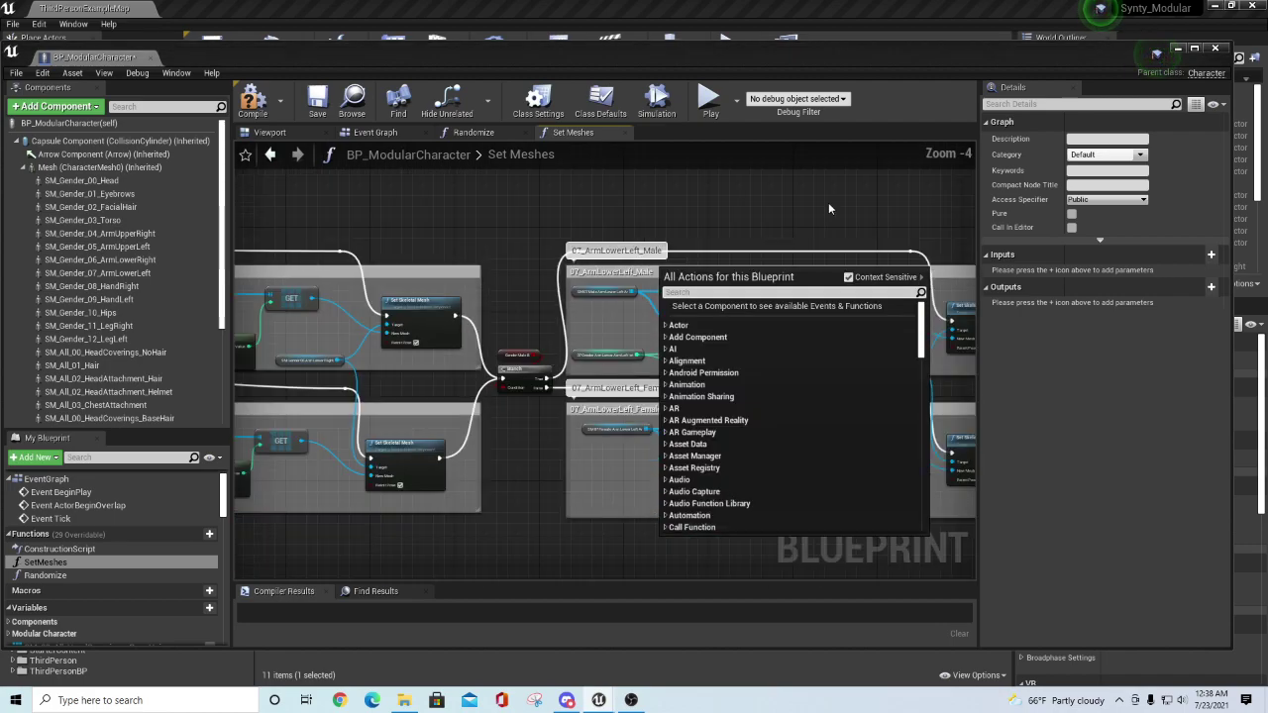
- Follow the SetMeshes graph from 07_ArmLowerLeft through the 00_HeadCoverings and hair sections to the knee attachment sections
right_drag(828, 202, 271, 301)
right_drag(724, 297, 337, 244)
right_drag(667, 238, 227, 249)
right_drag(750, 236, 234, 254)
right_drag(845, 248, 234, 295)
right_drag(698, 281, 236, 204)
right_drag(934, 247, 294, 359)
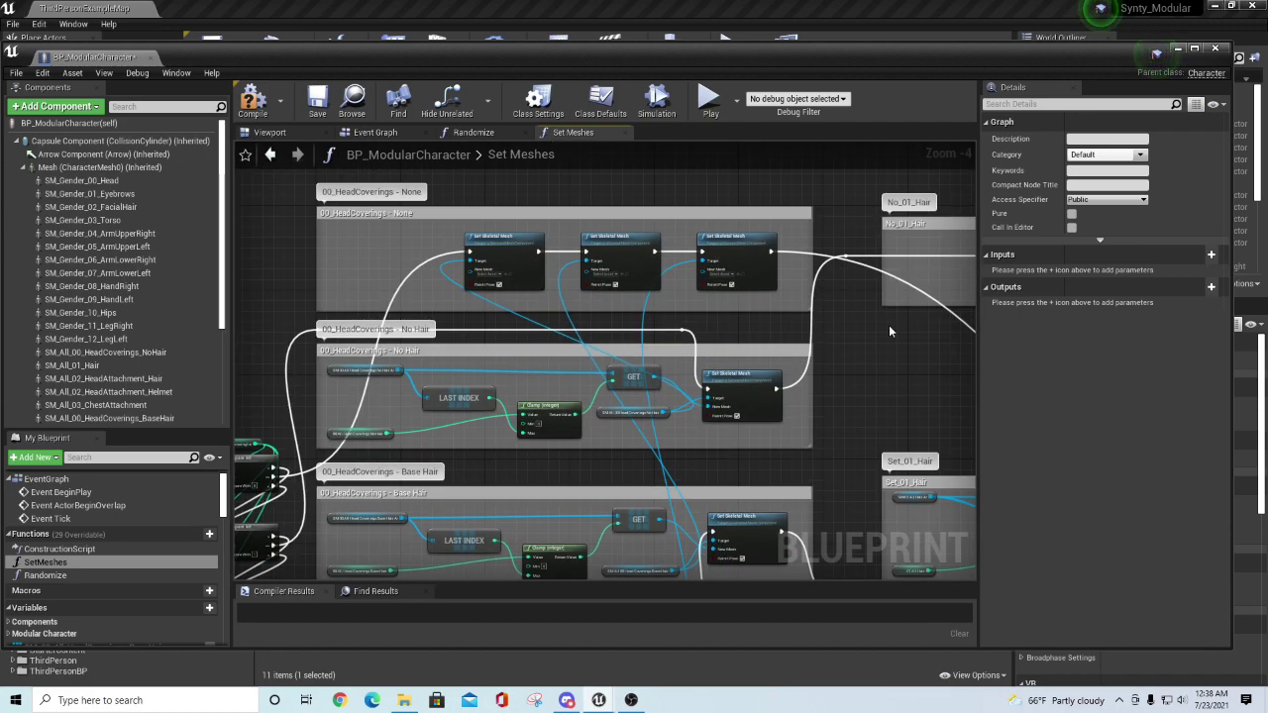
right_drag(888, 330, 236, 357)
scroll(555, 418, down, 8)
right_drag(890, 349, 236, 371)
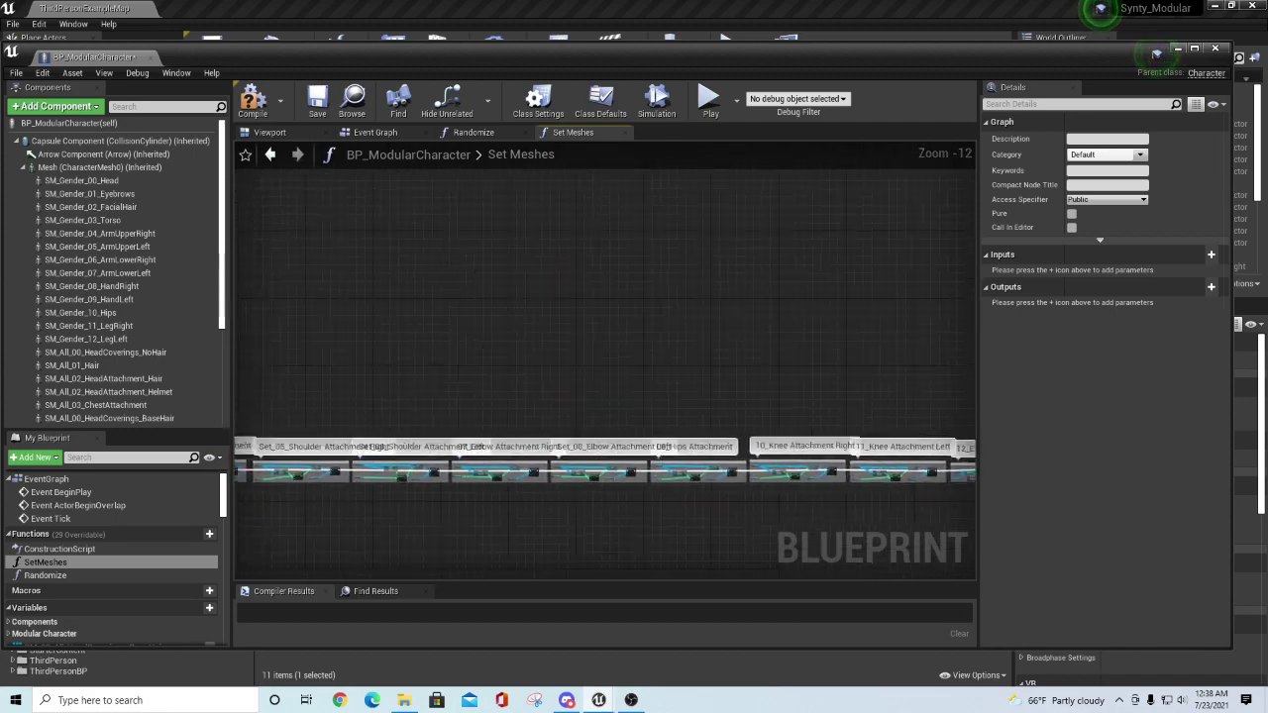
- Examine the MasterPose section of the SetMeshes graph, from the Set Master Pose Component node down through its connected mesh components
right_drag(707, 349, 247, 342)
scroll(424, 411, up, 6)
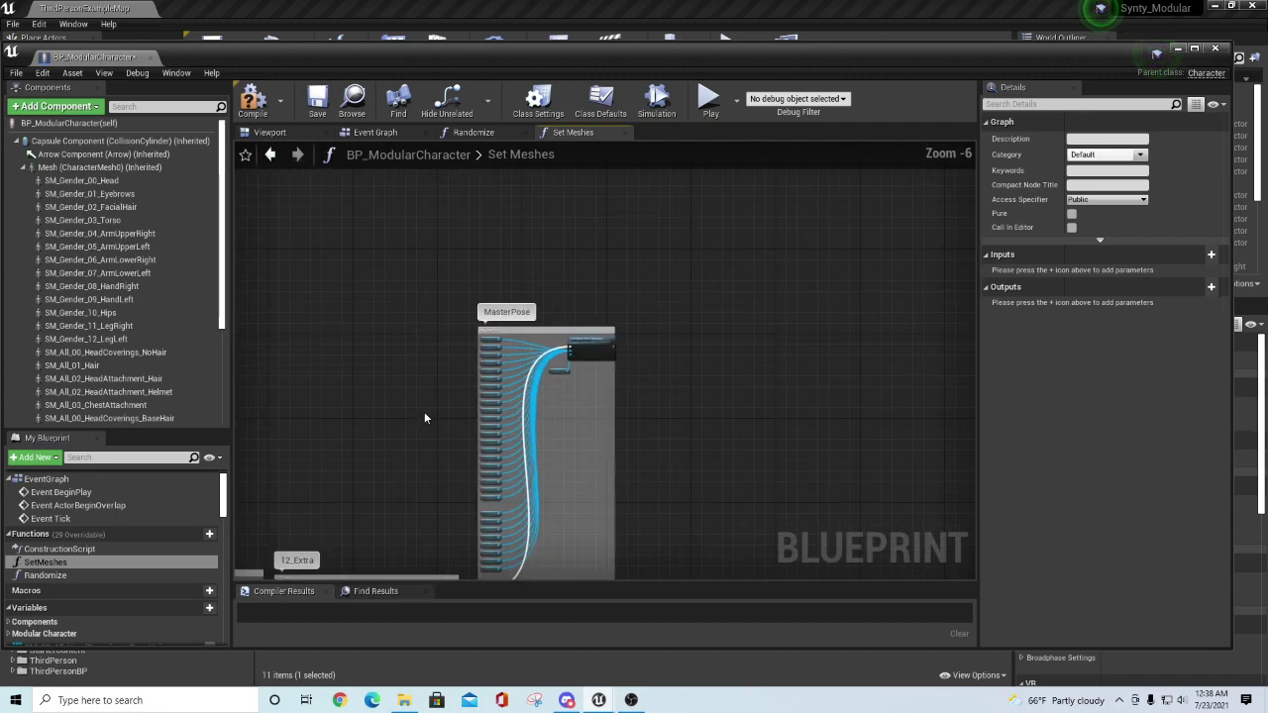
scroll(422, 414, up, 2)
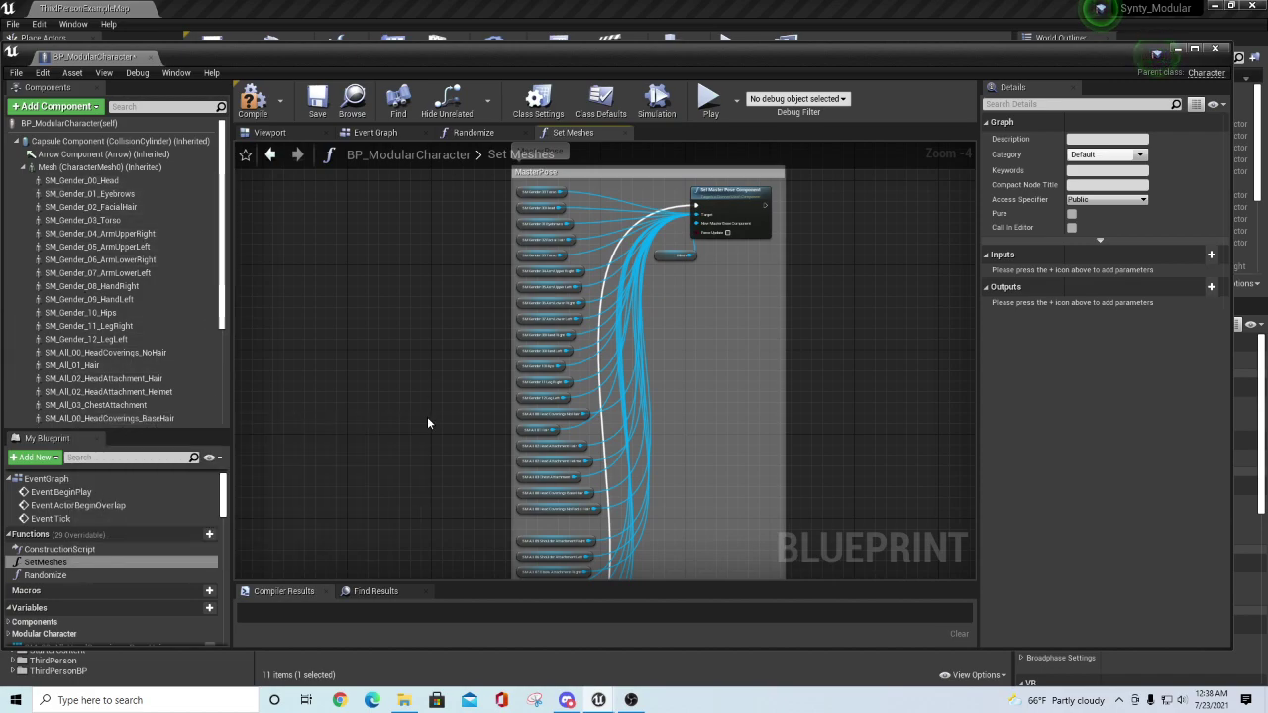
scroll(722, 342, up, 5)
right_drag(722, 348, 785, 574)
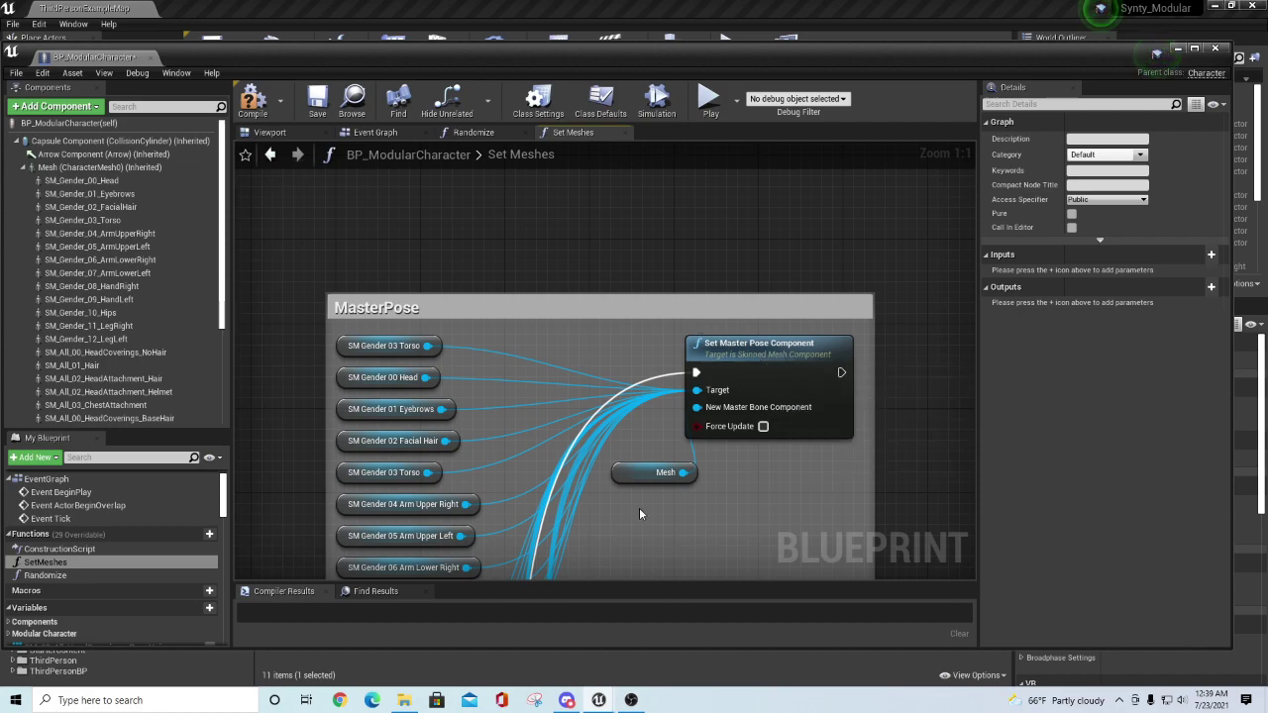
right_drag(758, 527, 722, 365)
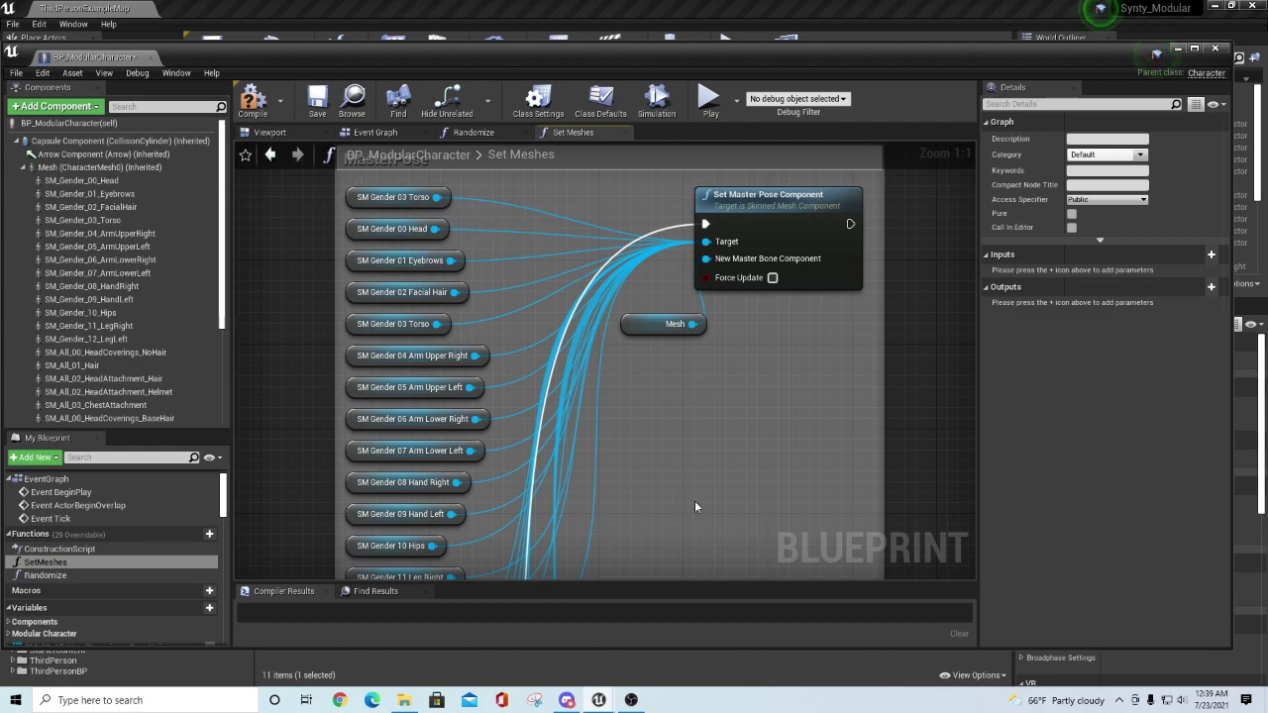
right_drag(702, 510, 714, 371)
right_drag(749, 381, 753, 271)
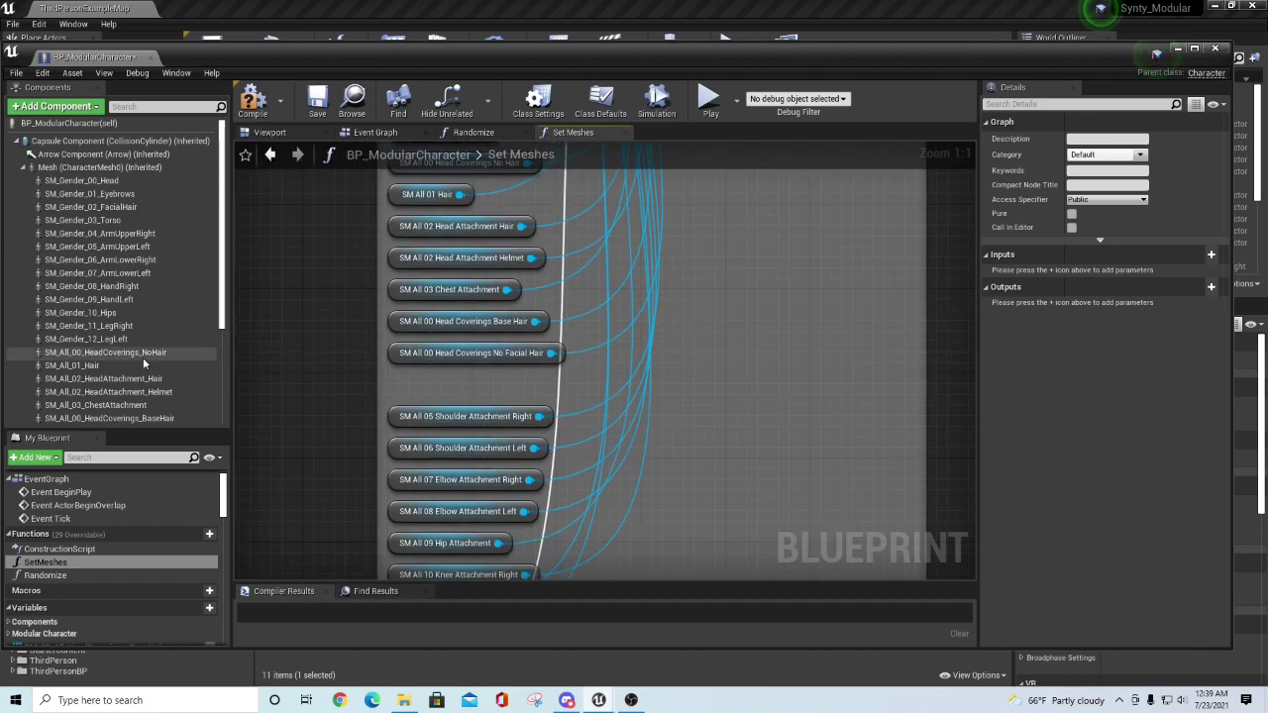
- Inspect the SM_All_04_BackAttachment component's details and compile the blueprint, returning to the Set Master Pose Component node
scroll(129, 402, down, 3)
scroll(130, 403, down, 1)
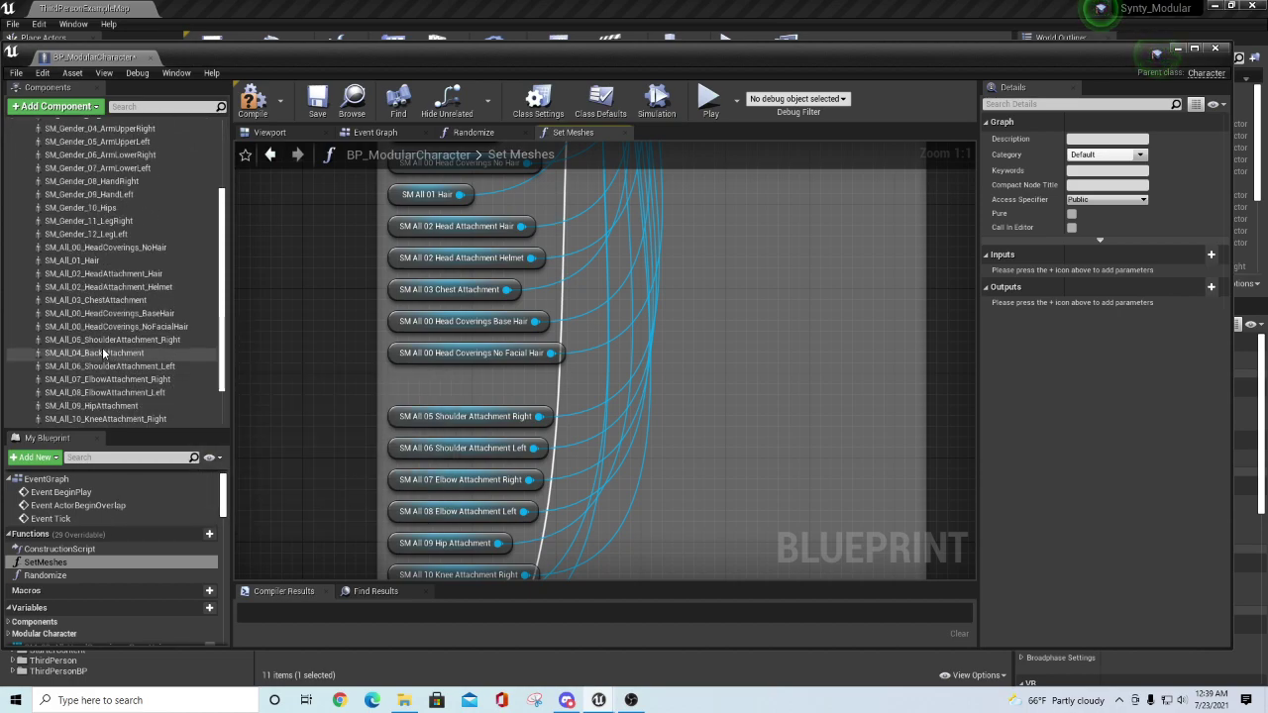
click(112, 354)
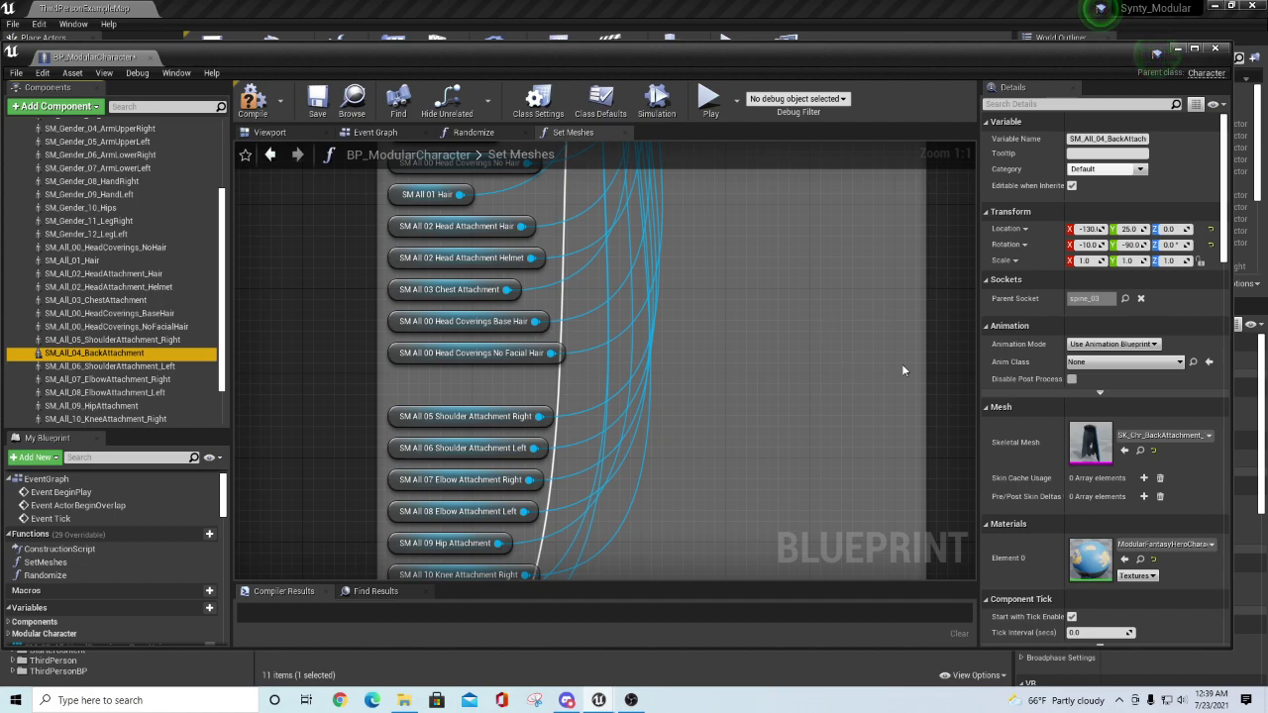
click(257, 108)
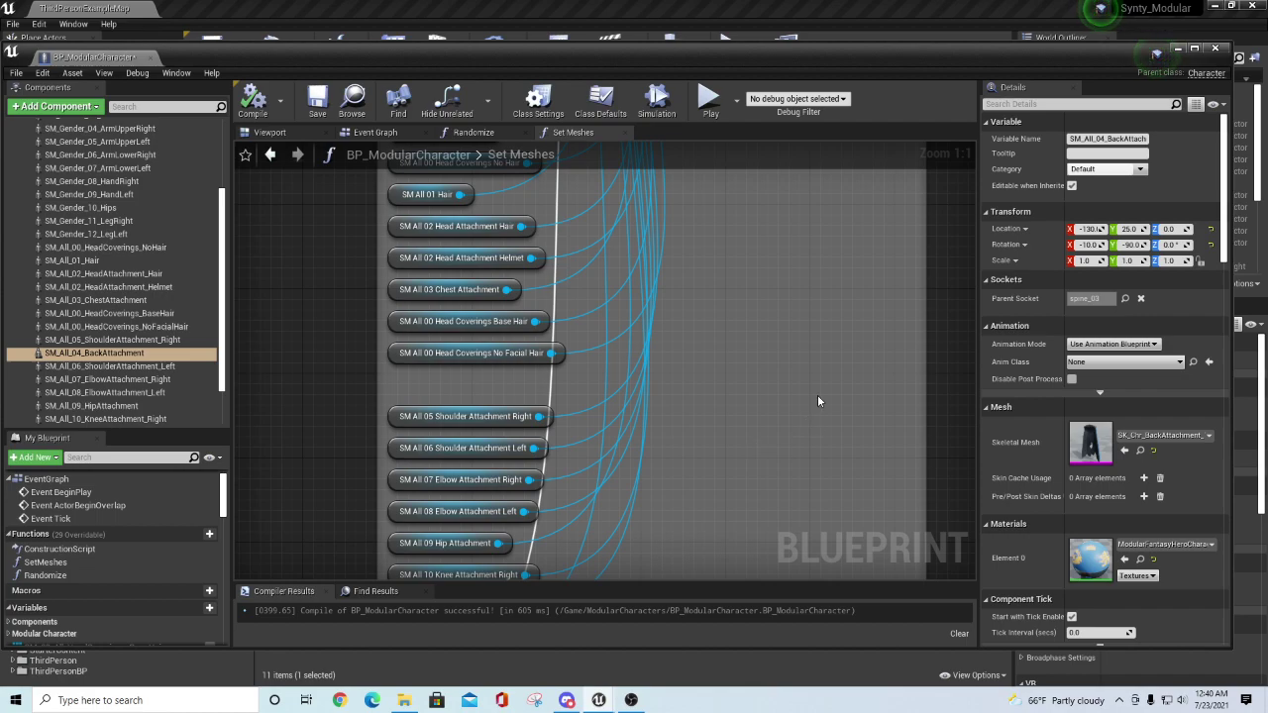
scroll(828, 407, down, 3)
right_drag(871, 280, 783, 446)
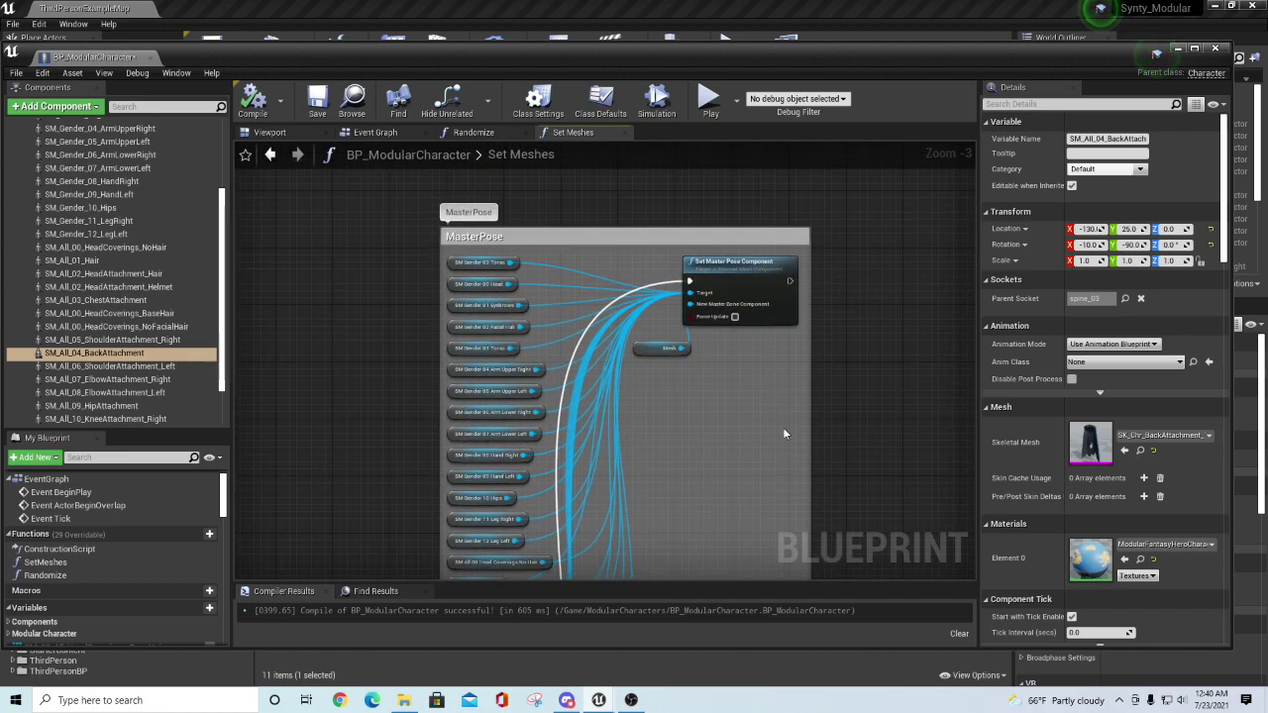
scroll(849, 360, up, 1)
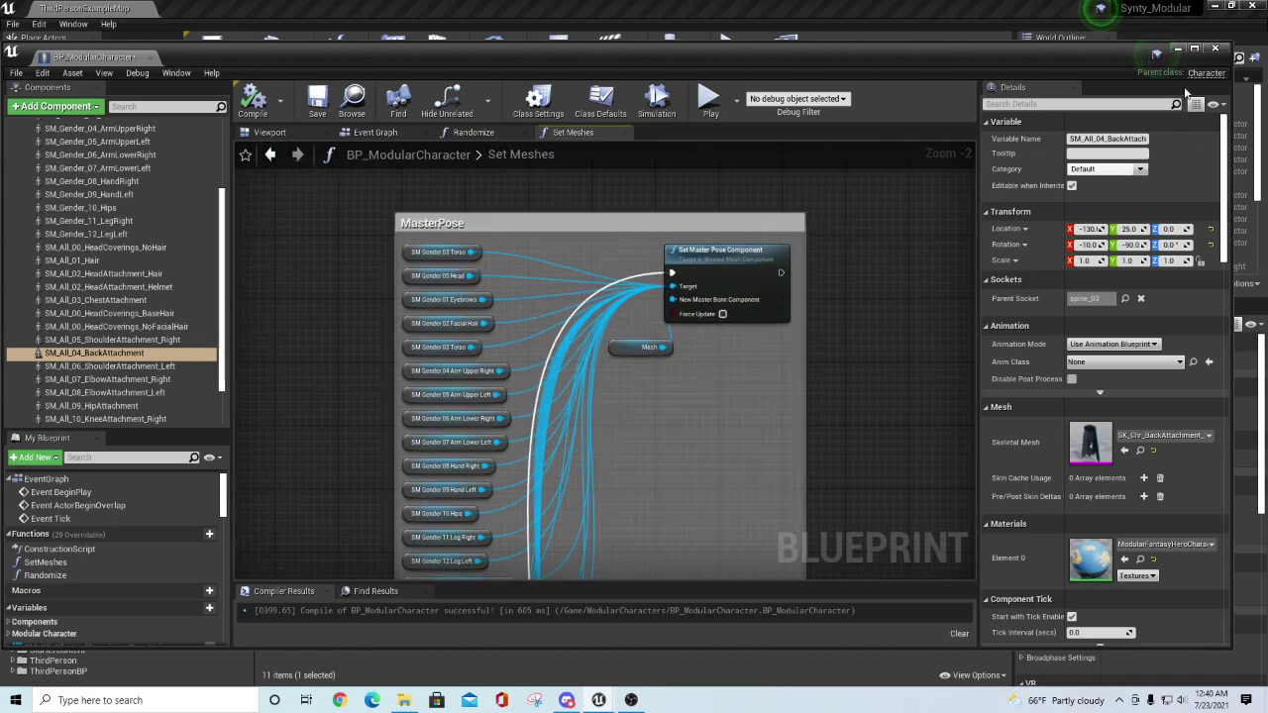
- Close the blueprint editor and open the SK_Character_Base_01_Skeleton asset from the ModularCharacters folder
click(1218, 49)
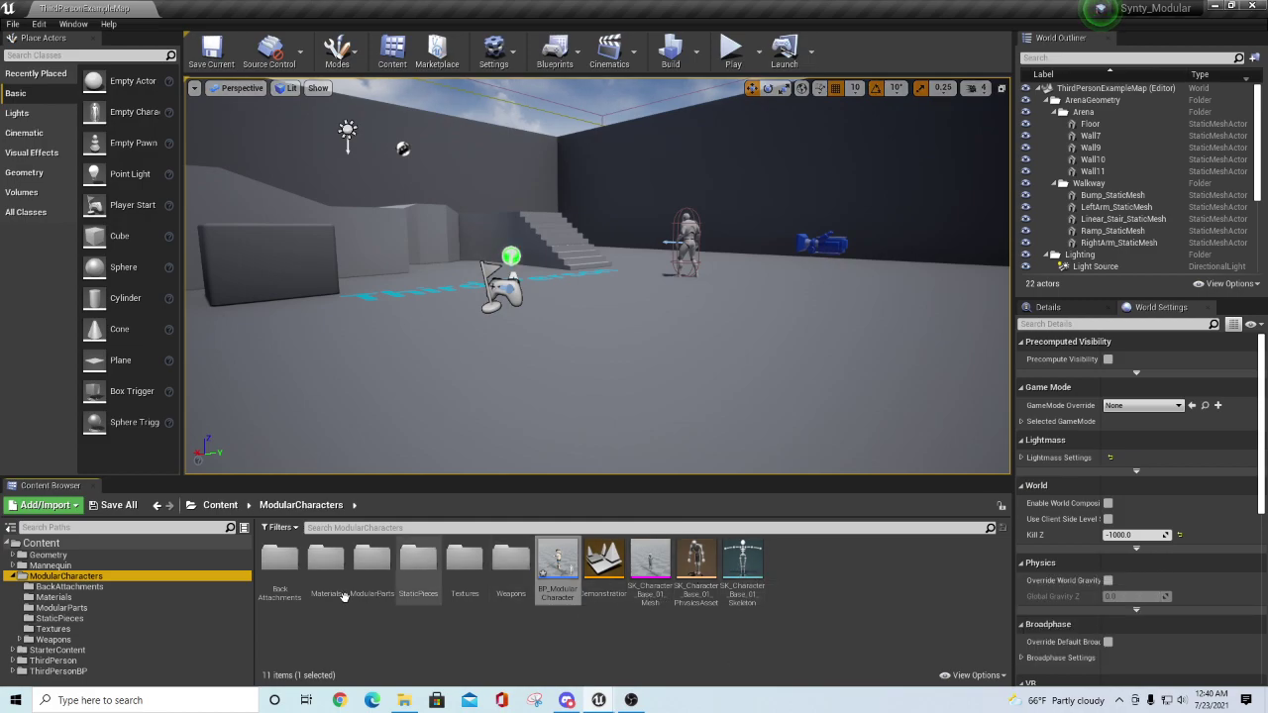
click(743, 564)
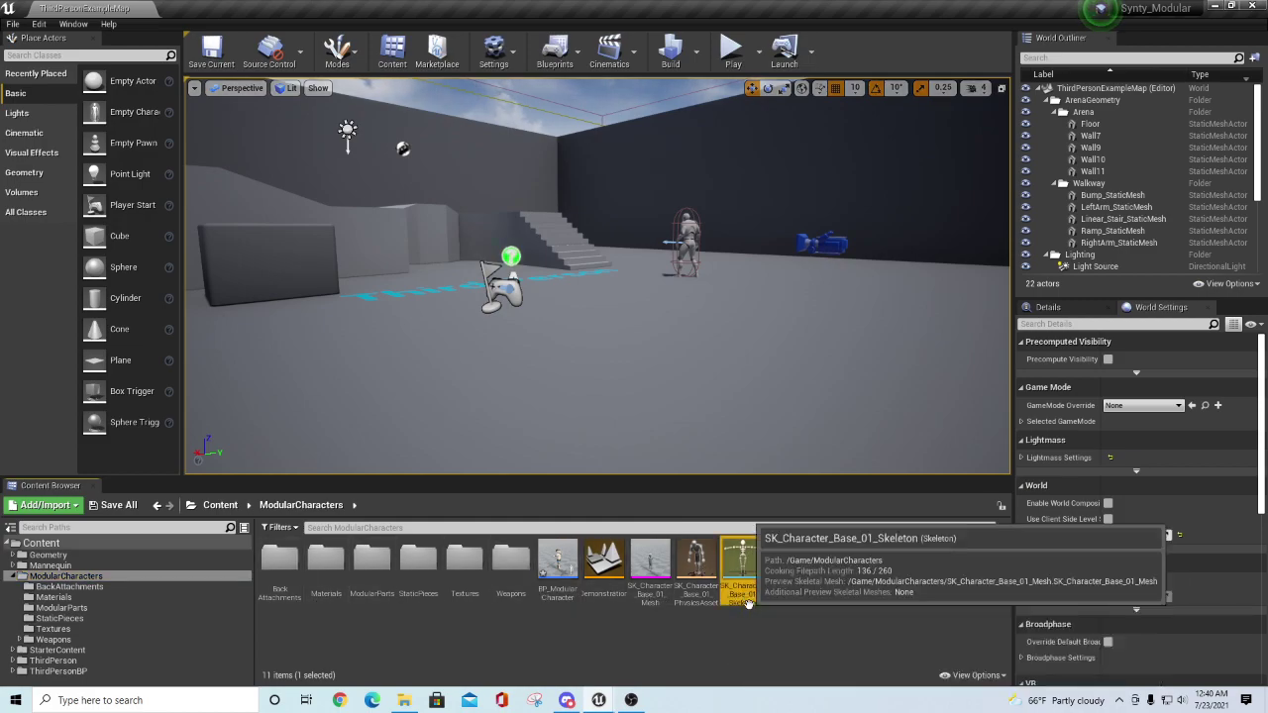
double_click(743, 575)
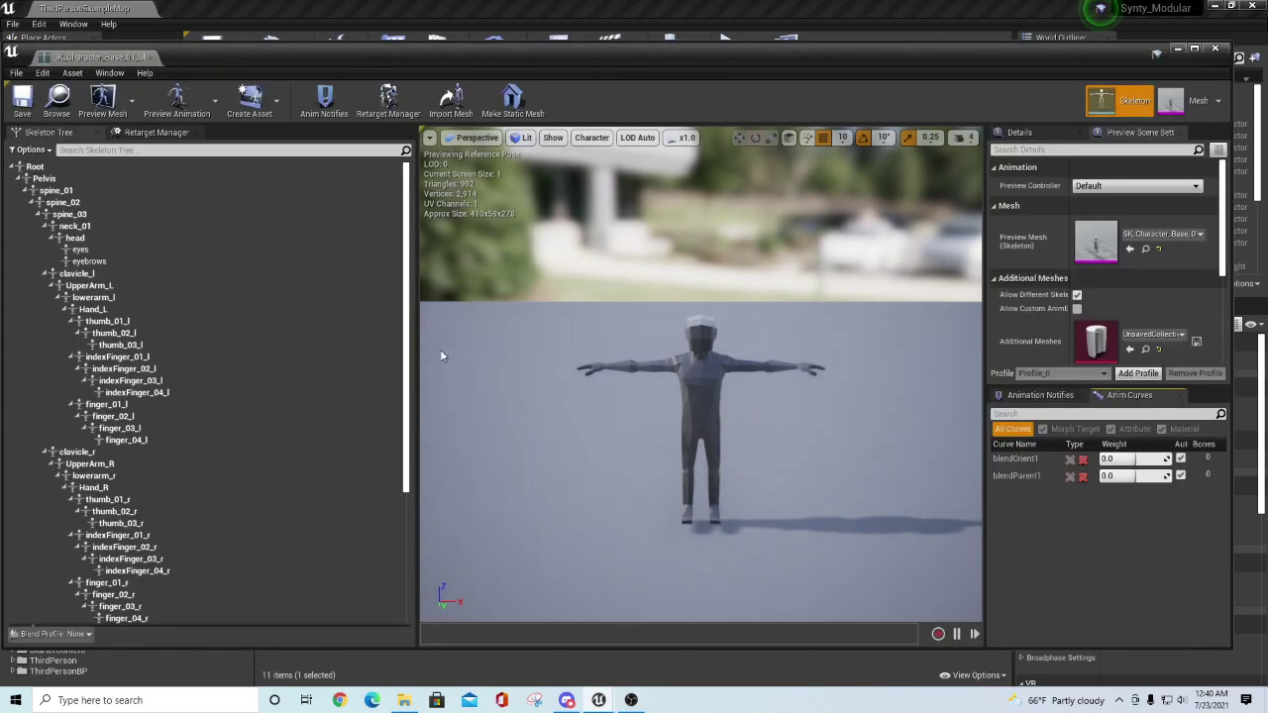
drag(426, 358, 313, 362)
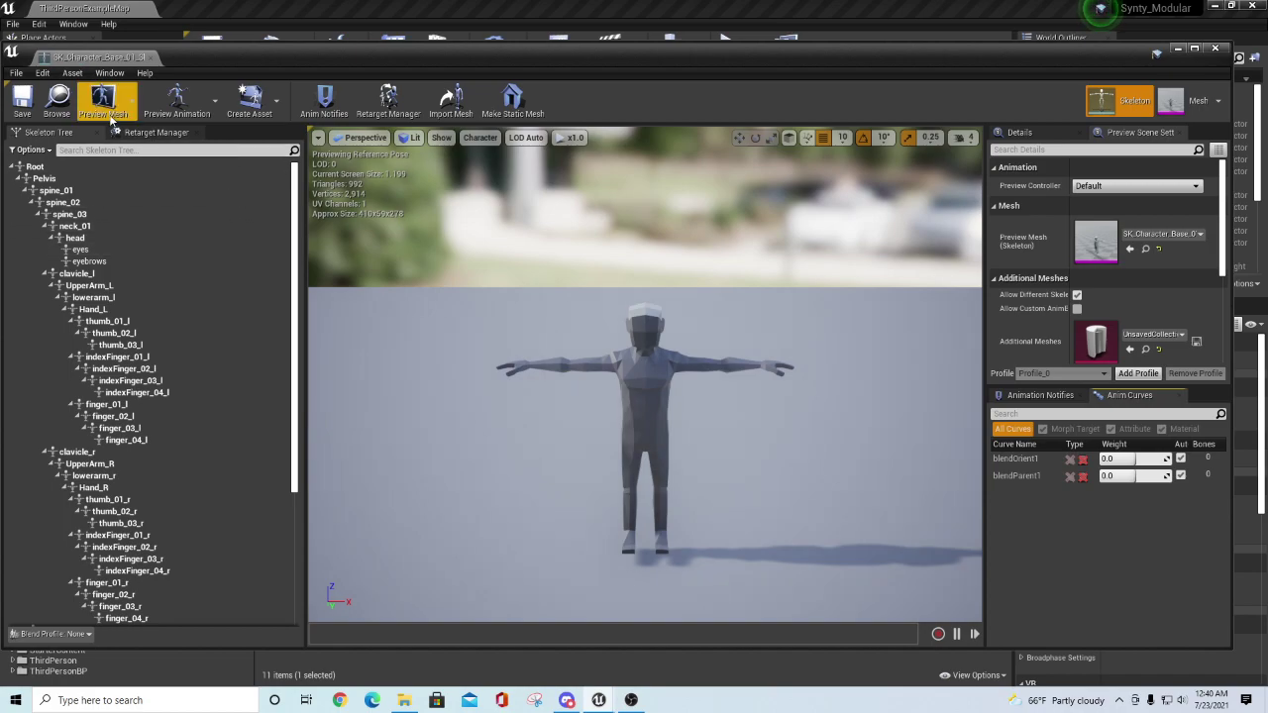
- Assign the Humanoid rig to the skeleton for retargeting and review its base bone mapping
click(151, 132)
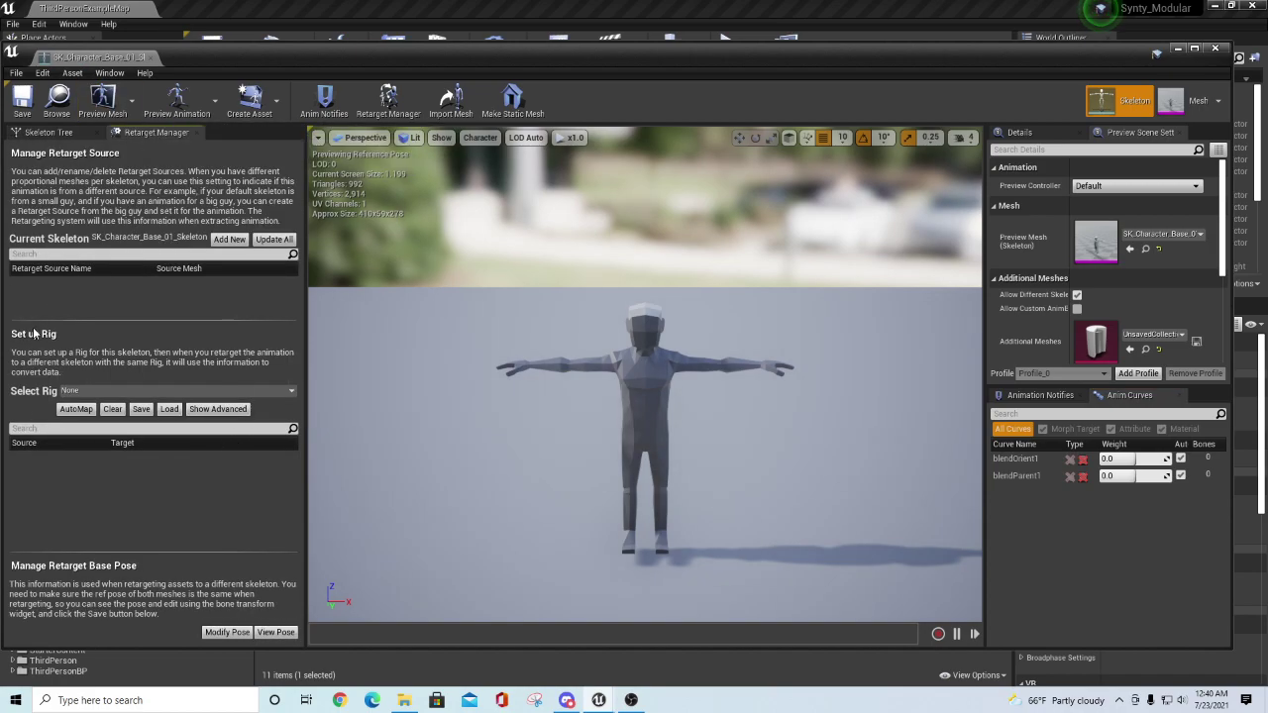
click(289, 392)
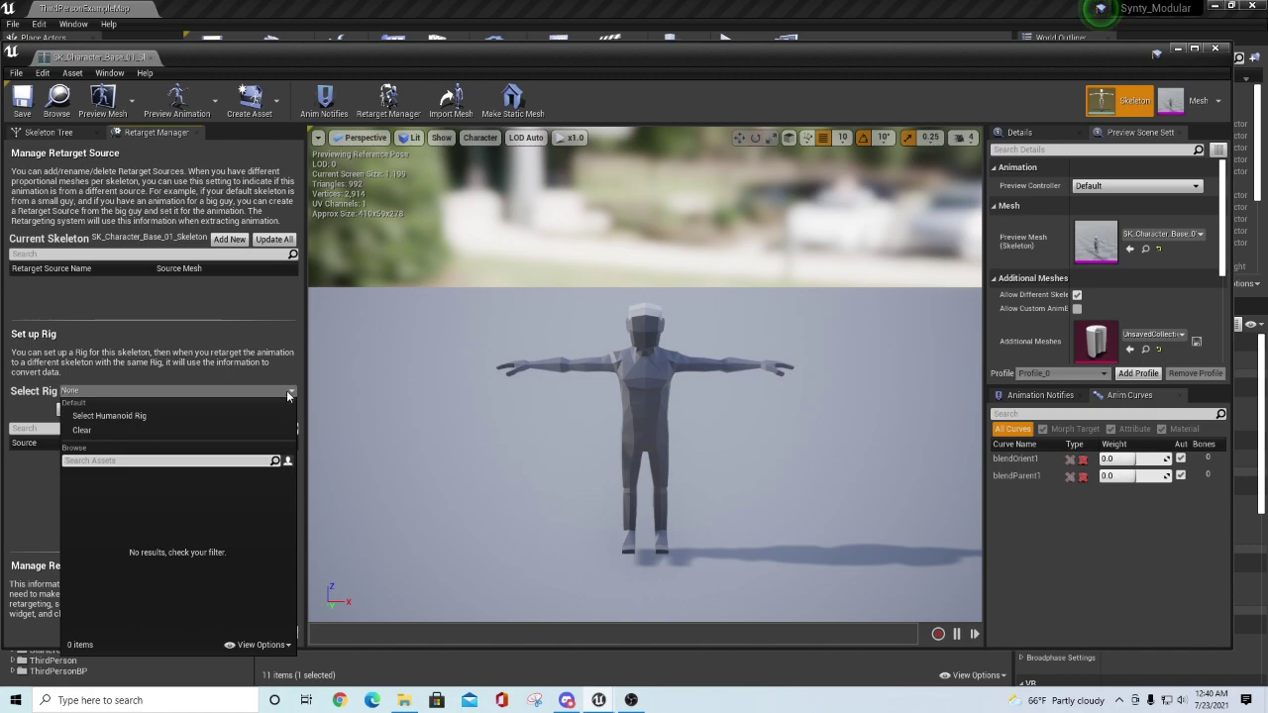
click(139, 417)
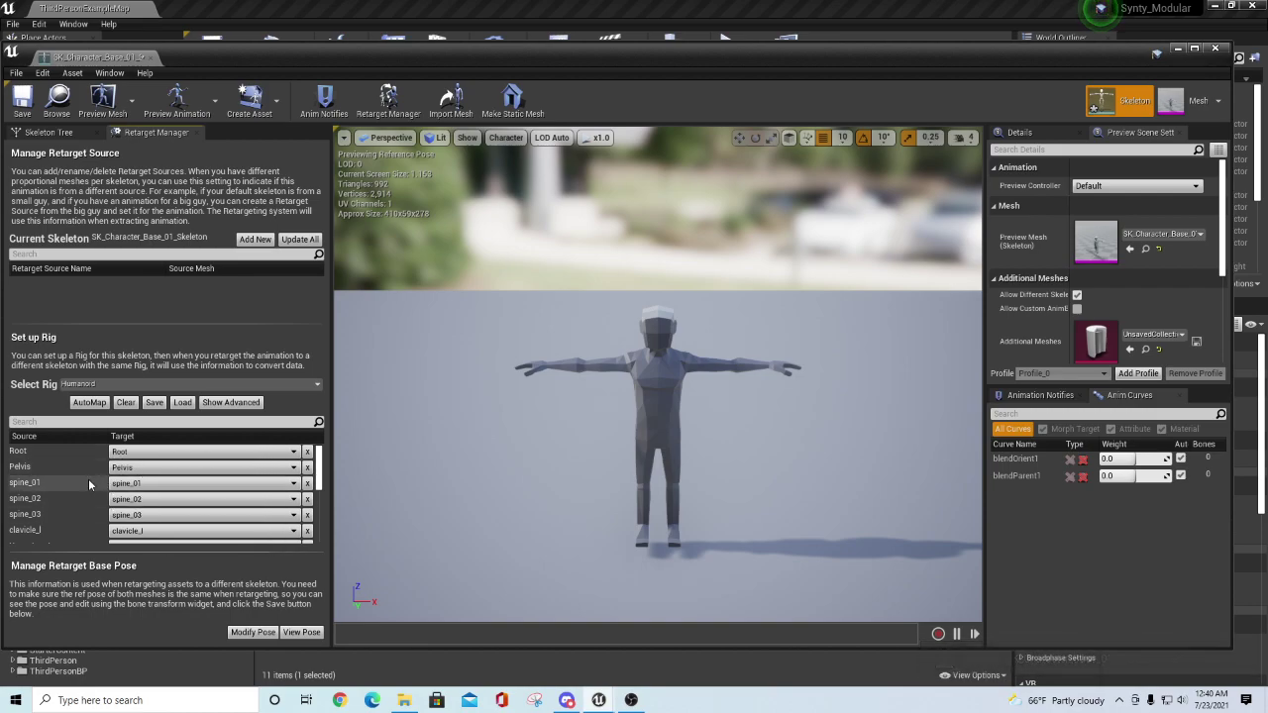
scroll(256, 499, down, 3)
scroll(258, 499, down, 8)
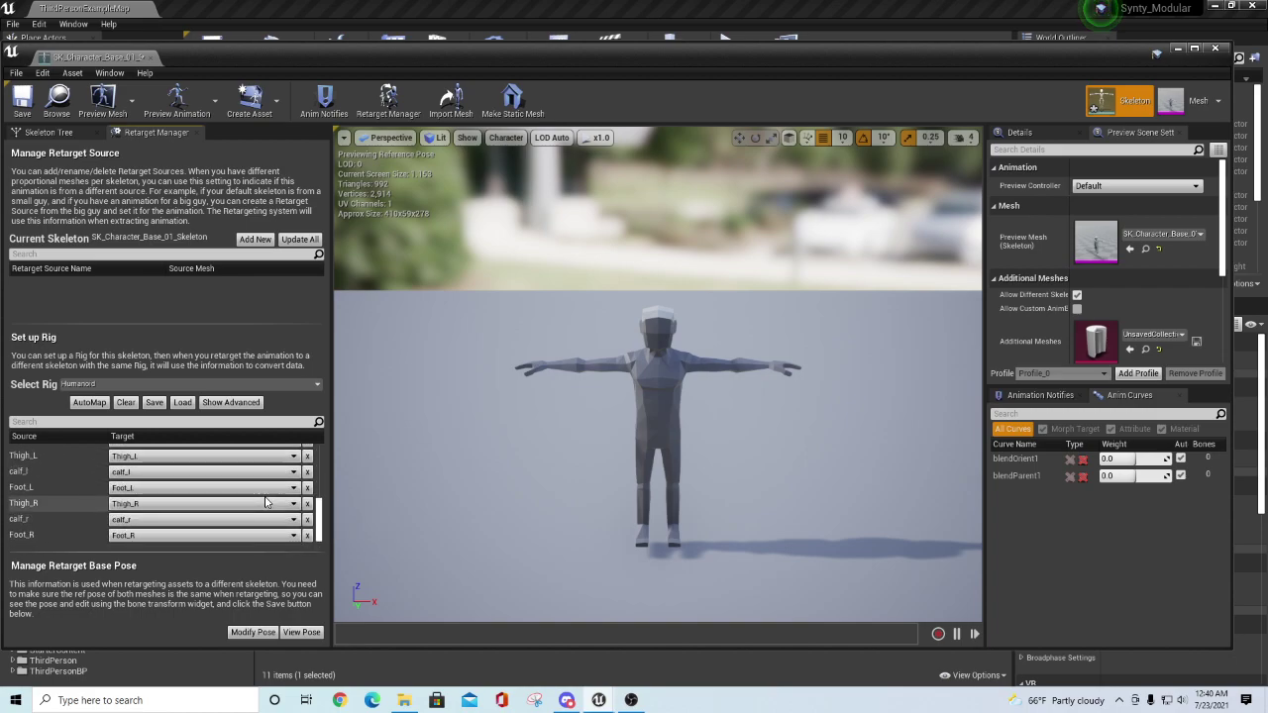
- Show the rig's advanced bones and map index_01_l, index_02_l and index_03_l to indexFinger_01_l, indexFinger_02_l and indexFinger_03_l
click(249, 404)
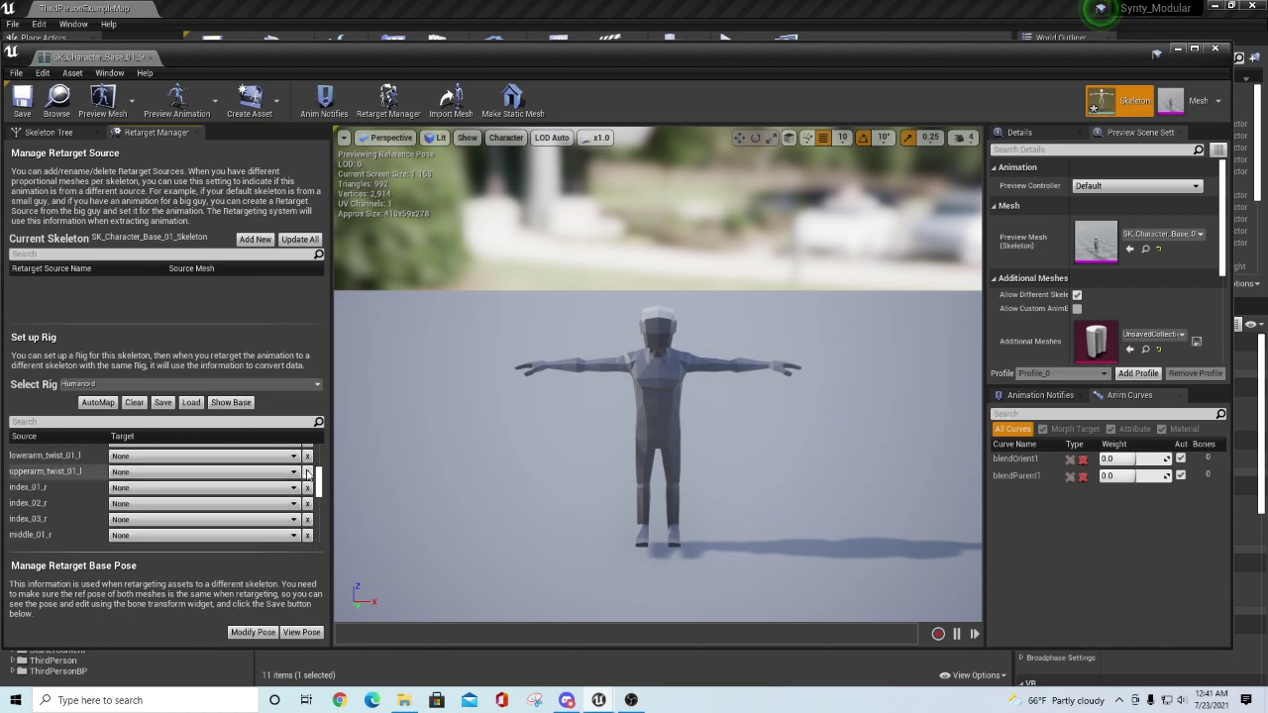
drag(318, 473, 316, 442)
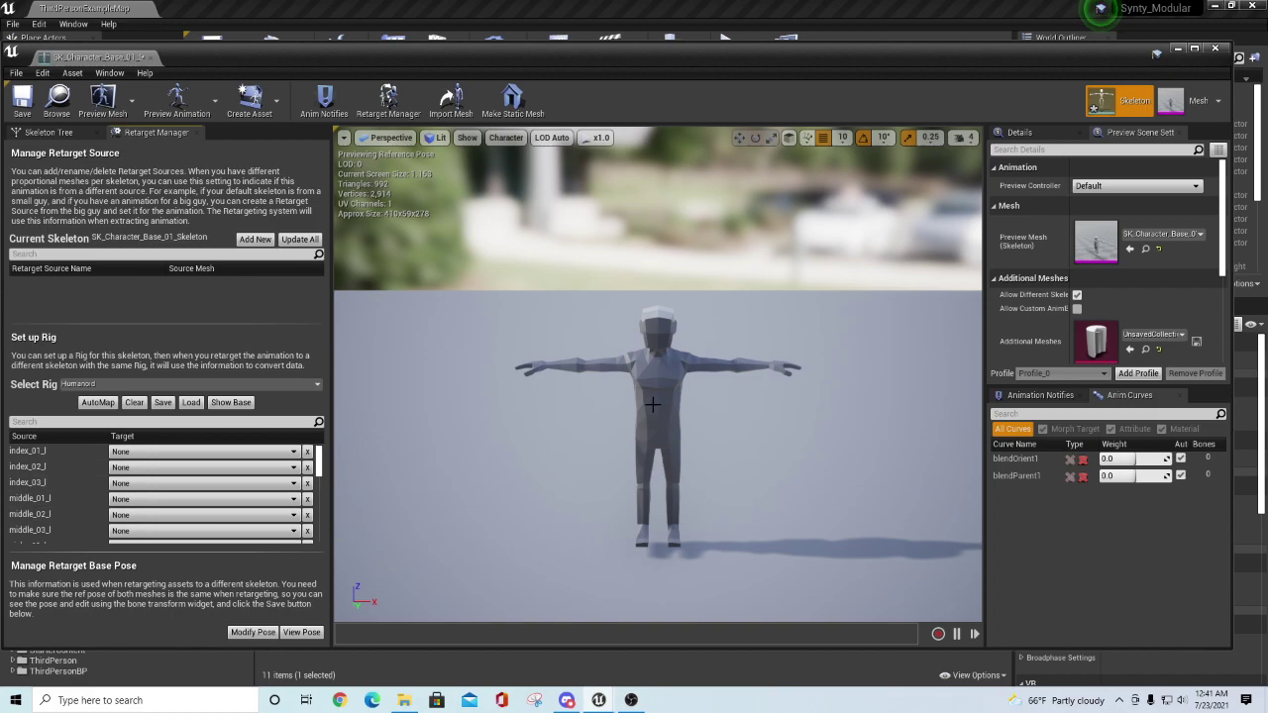
alt+drag(791, 443, 644, 540)
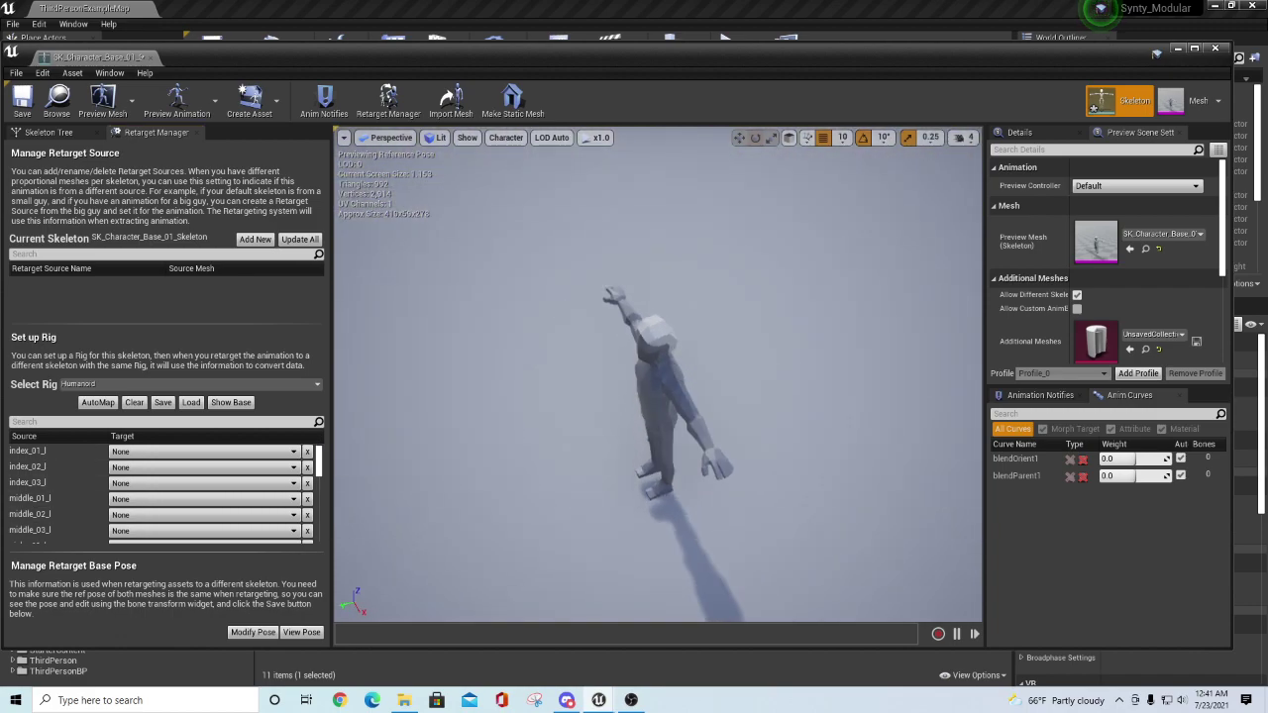
scroll(736, 492, up, 3)
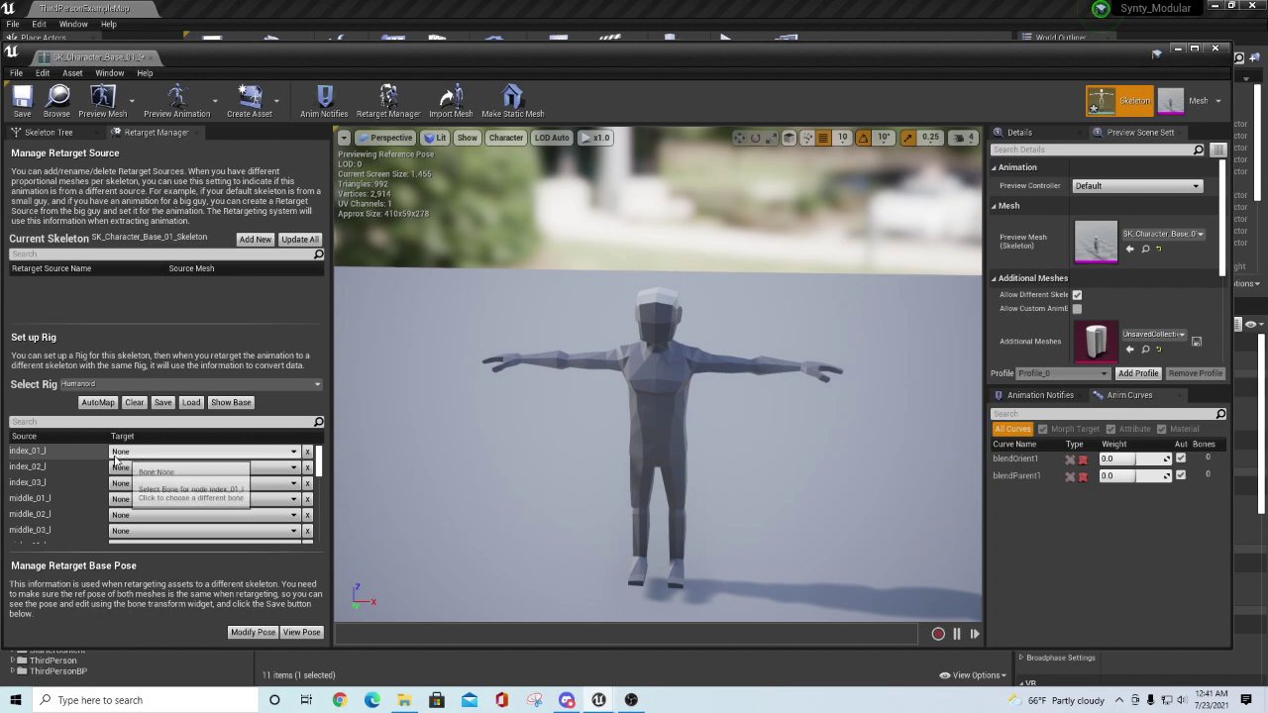
click(293, 453)
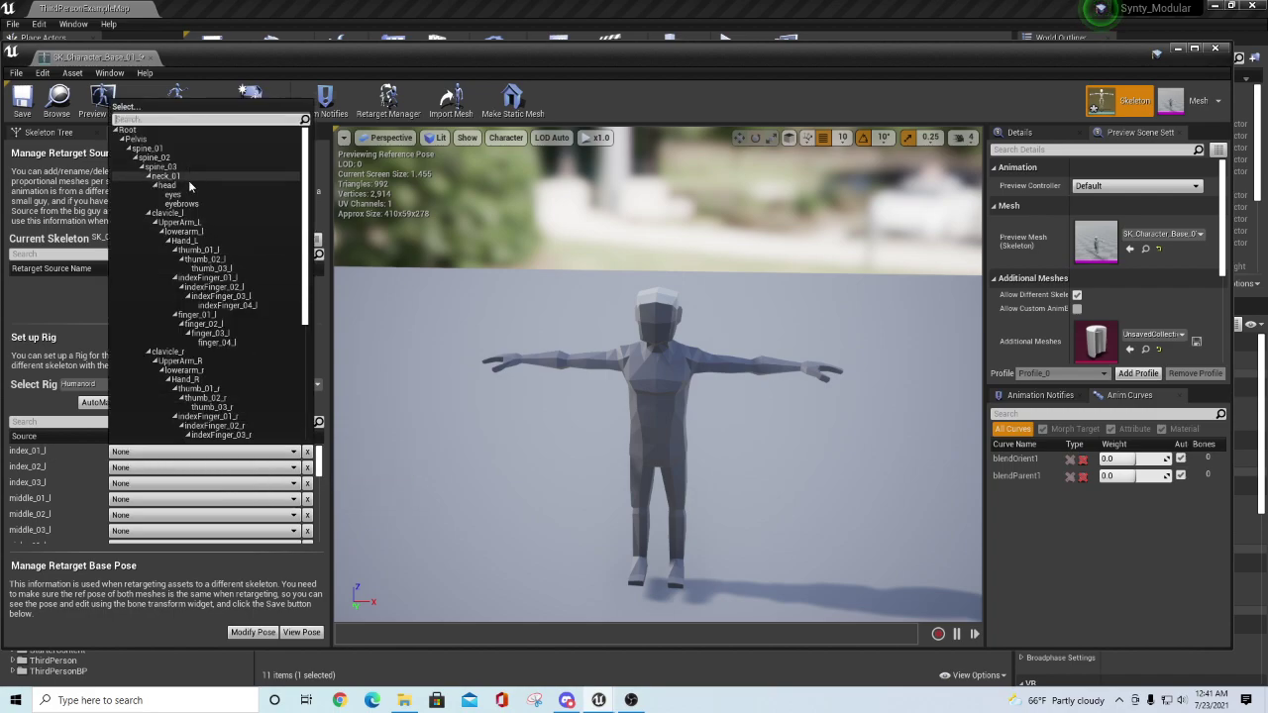
click(226, 277)
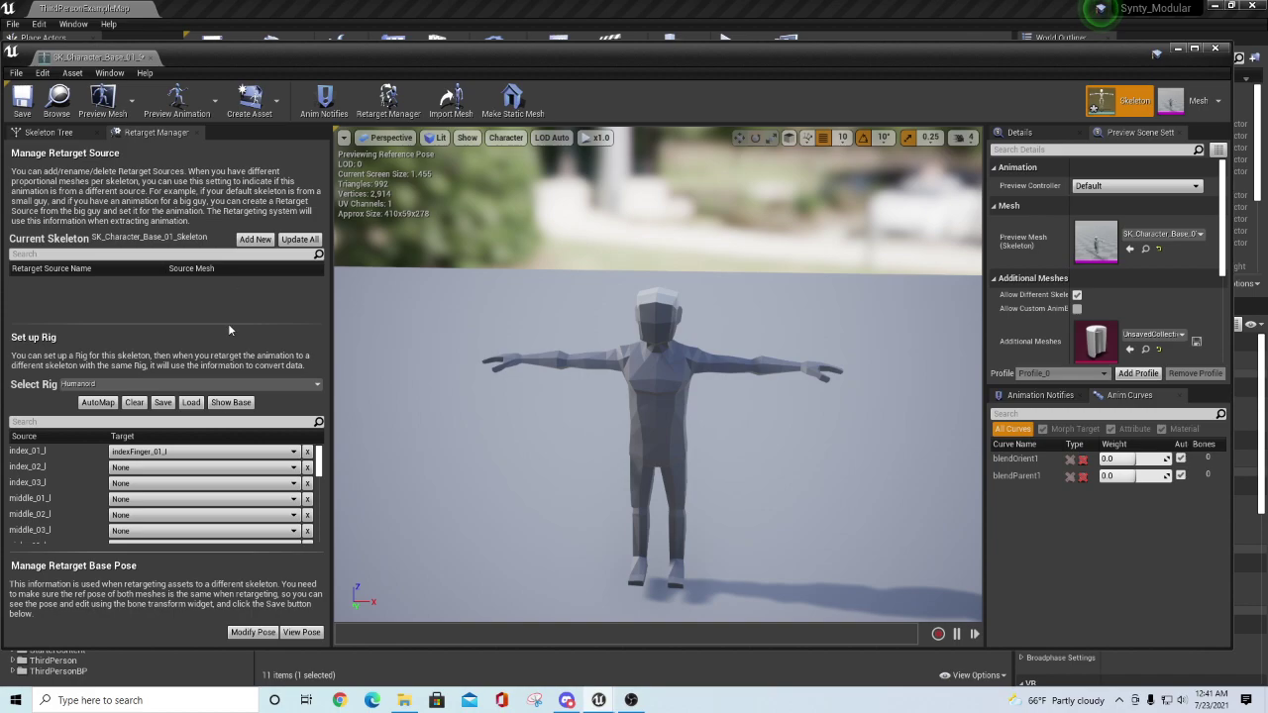
click(198, 468)
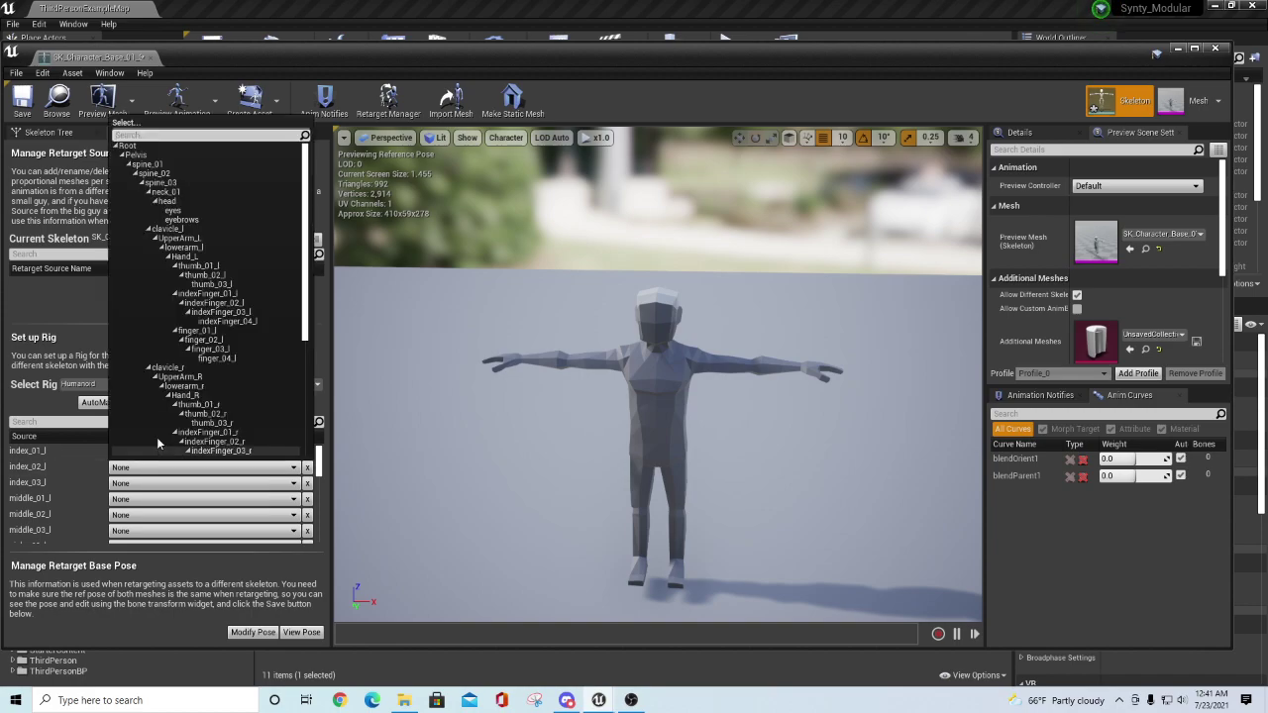
click(239, 304)
click(198, 483)
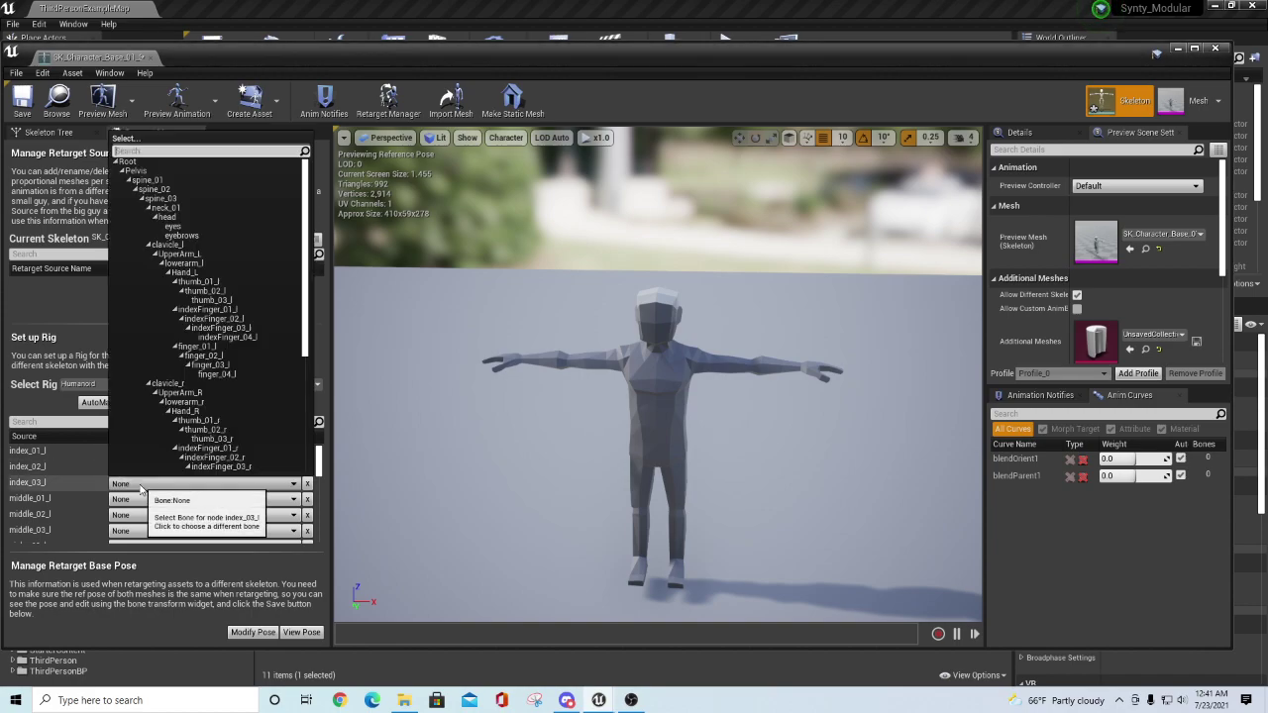
click(251, 328)
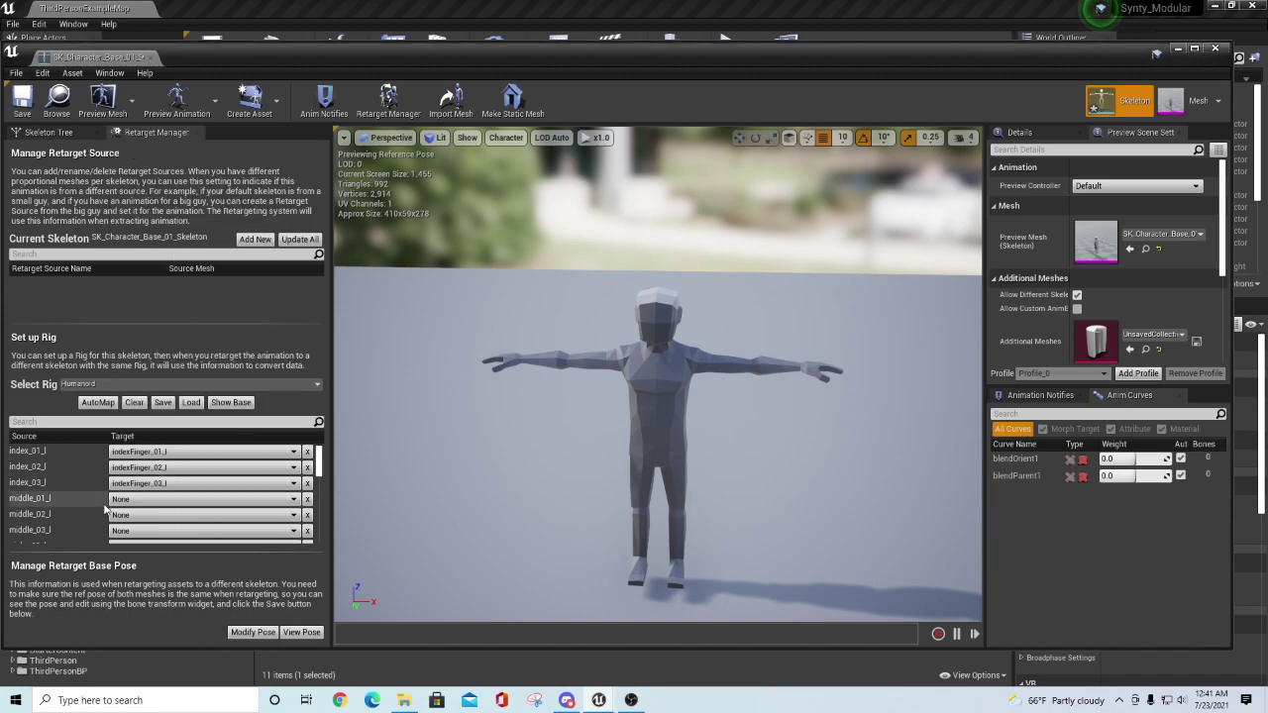
- Map the left middle finger bones middle_01_l, middle_02_l and middle_03_l to finger_01_l, finger_02_l and finger_03_l
click(129, 507)
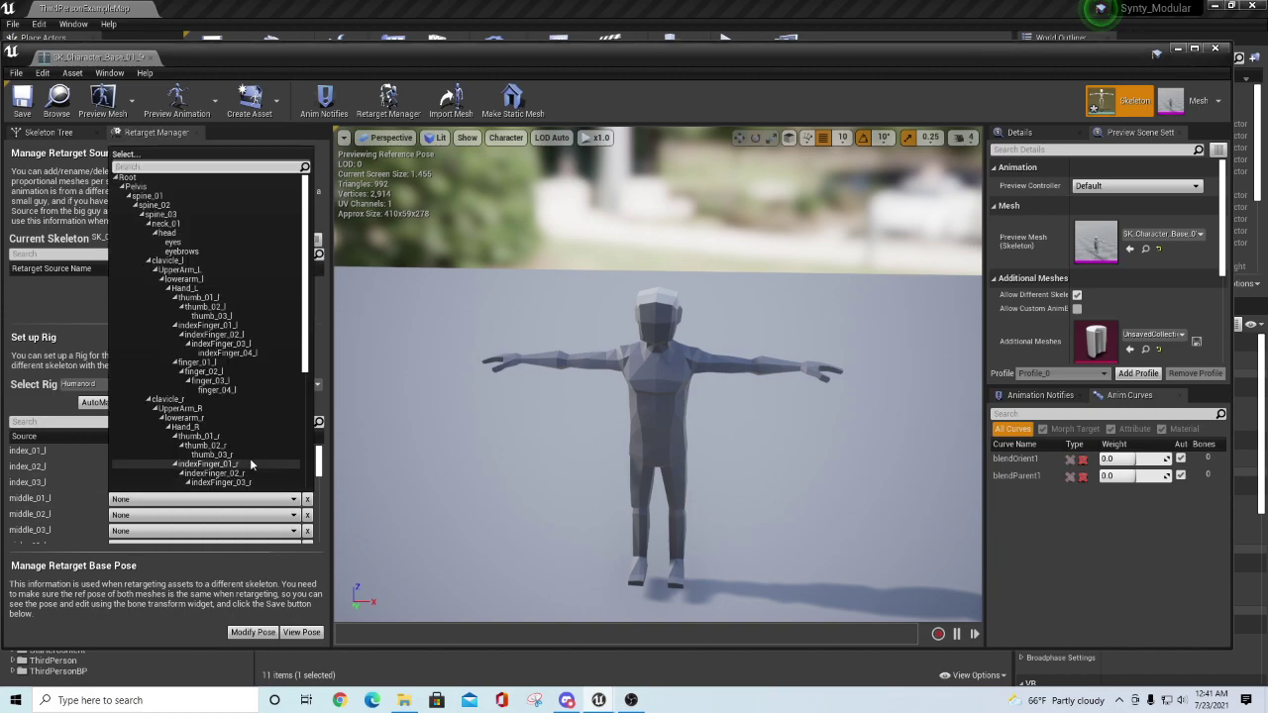
click(213, 364)
click(129, 515)
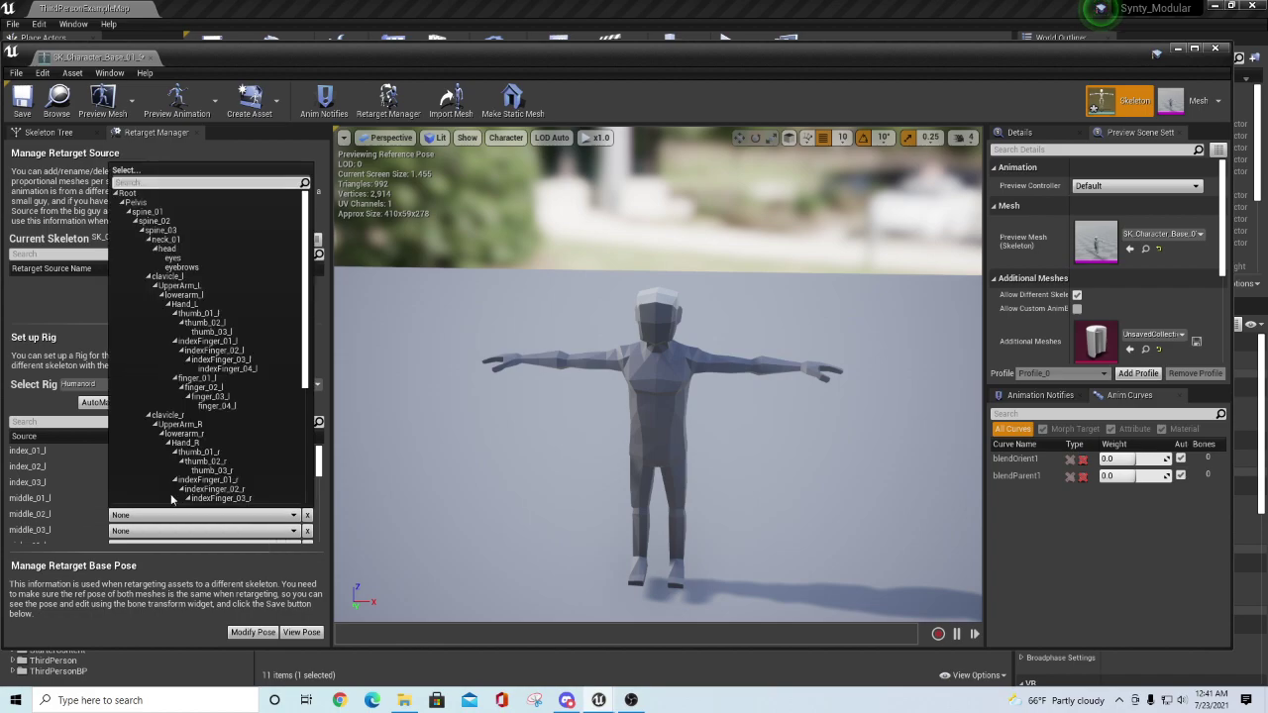
click(206, 387)
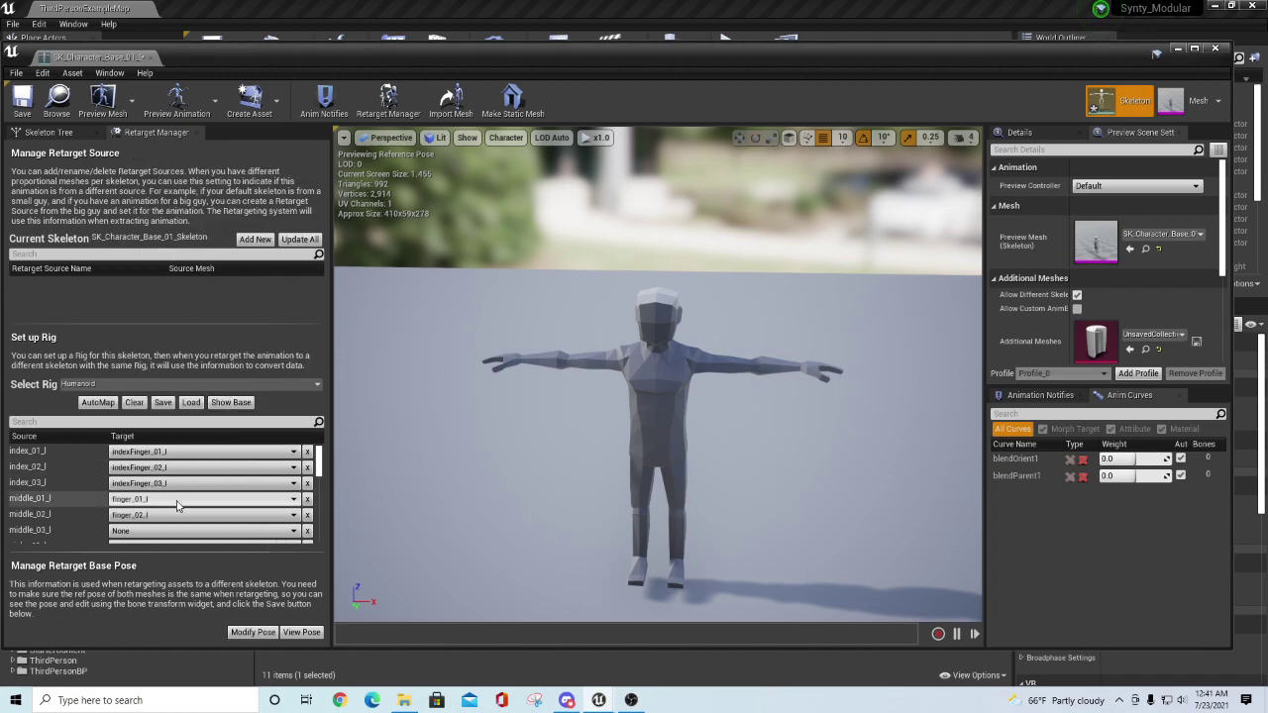
click(152, 532)
click(210, 414)
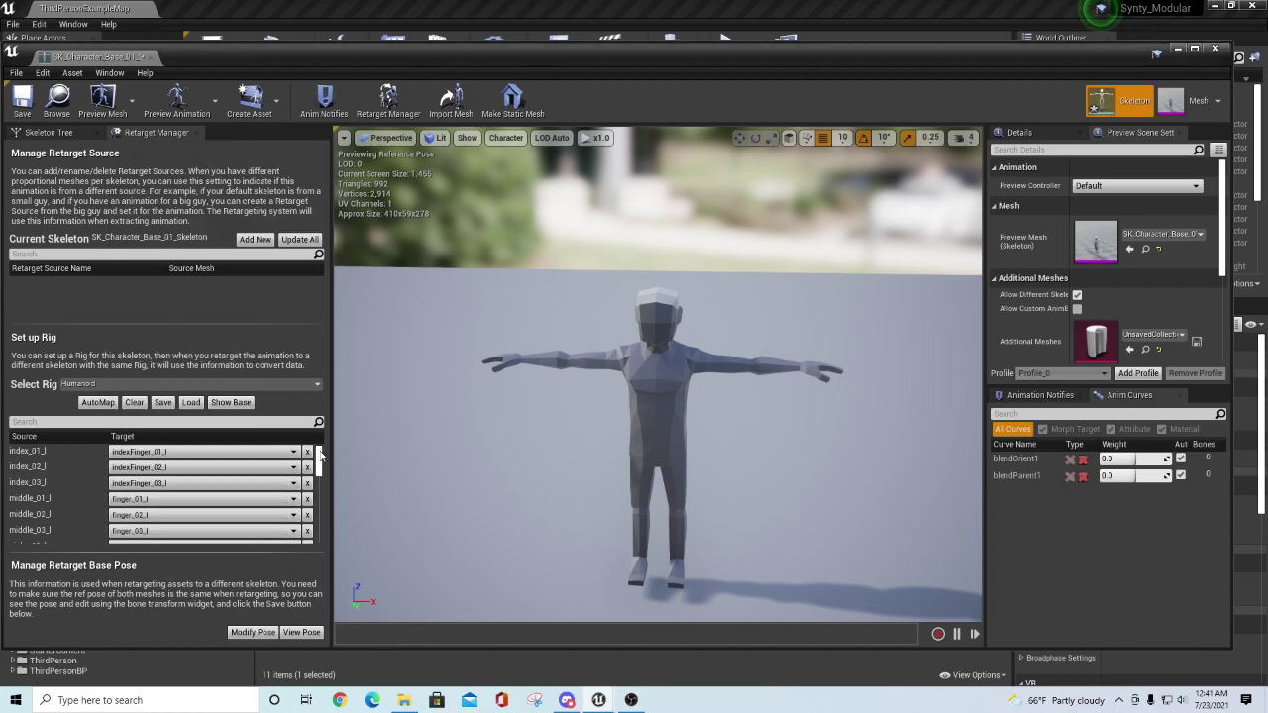
- Map the left pinky bones pinky_01_l, pinky_02_l and pinky_03_l to finger_01_l, finger_02_l and finger_03_l
scroll(319, 461, down, 3)
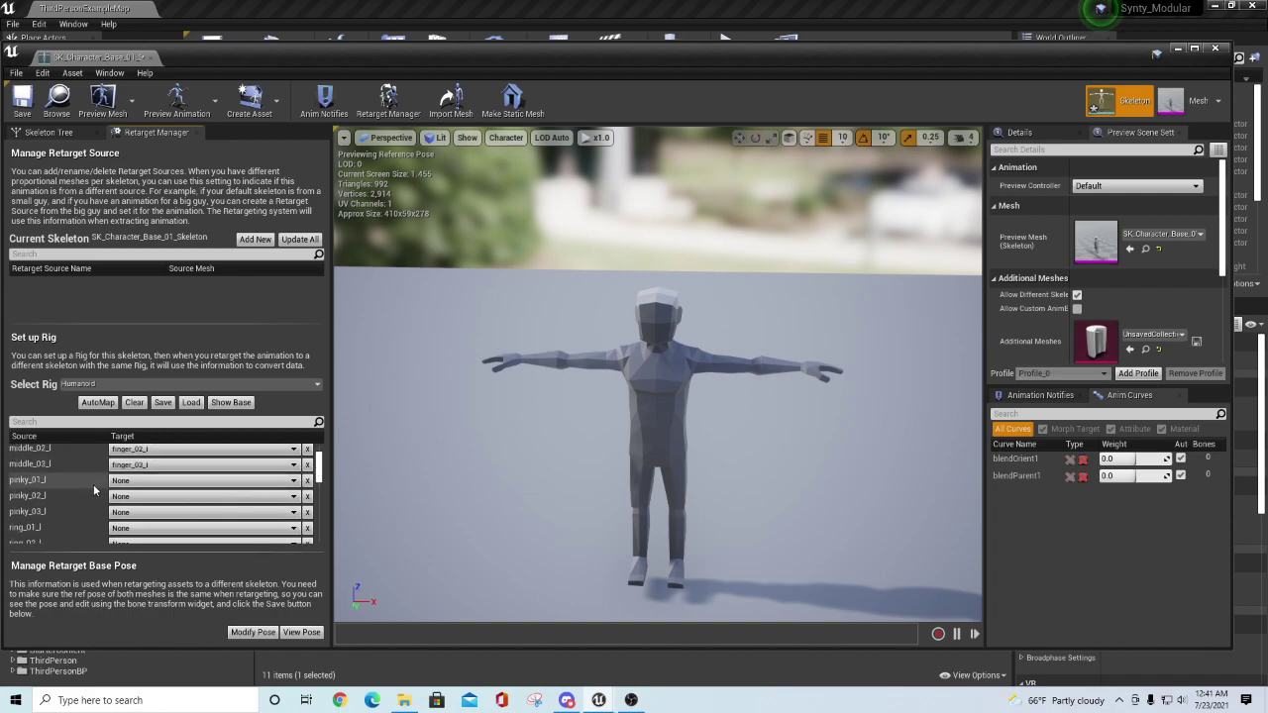
click(188, 480)
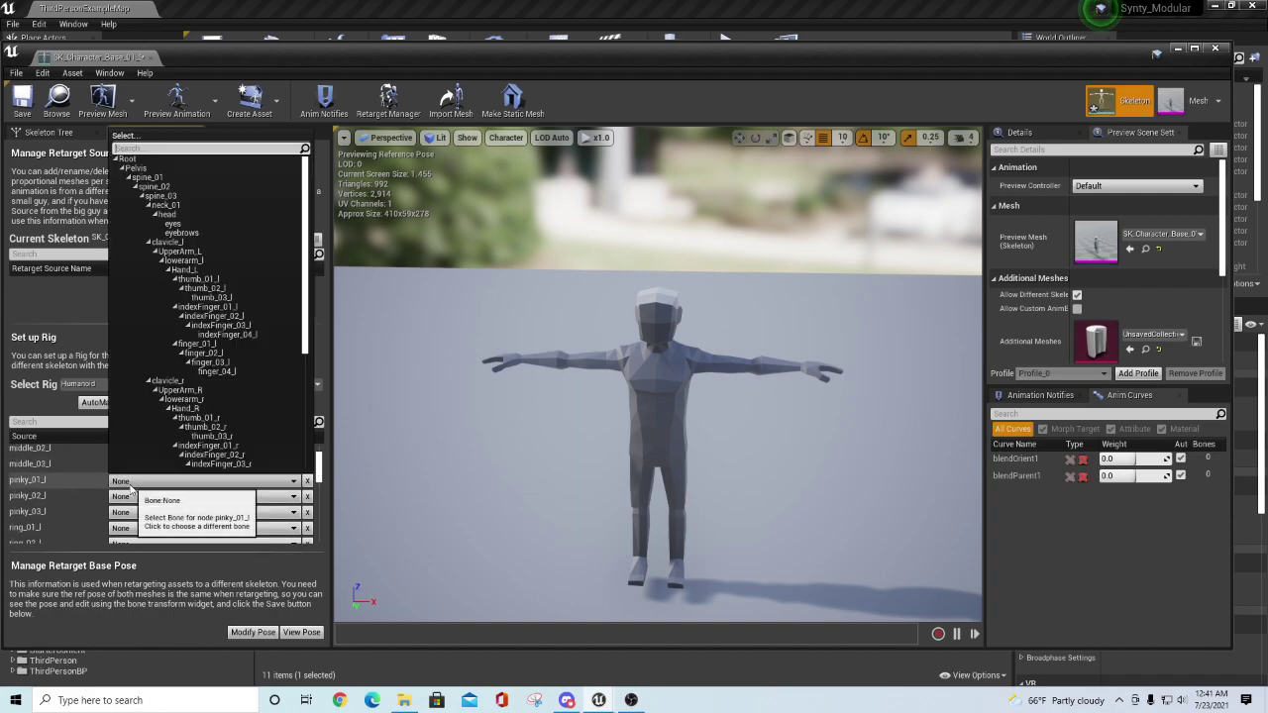
click(212, 372)
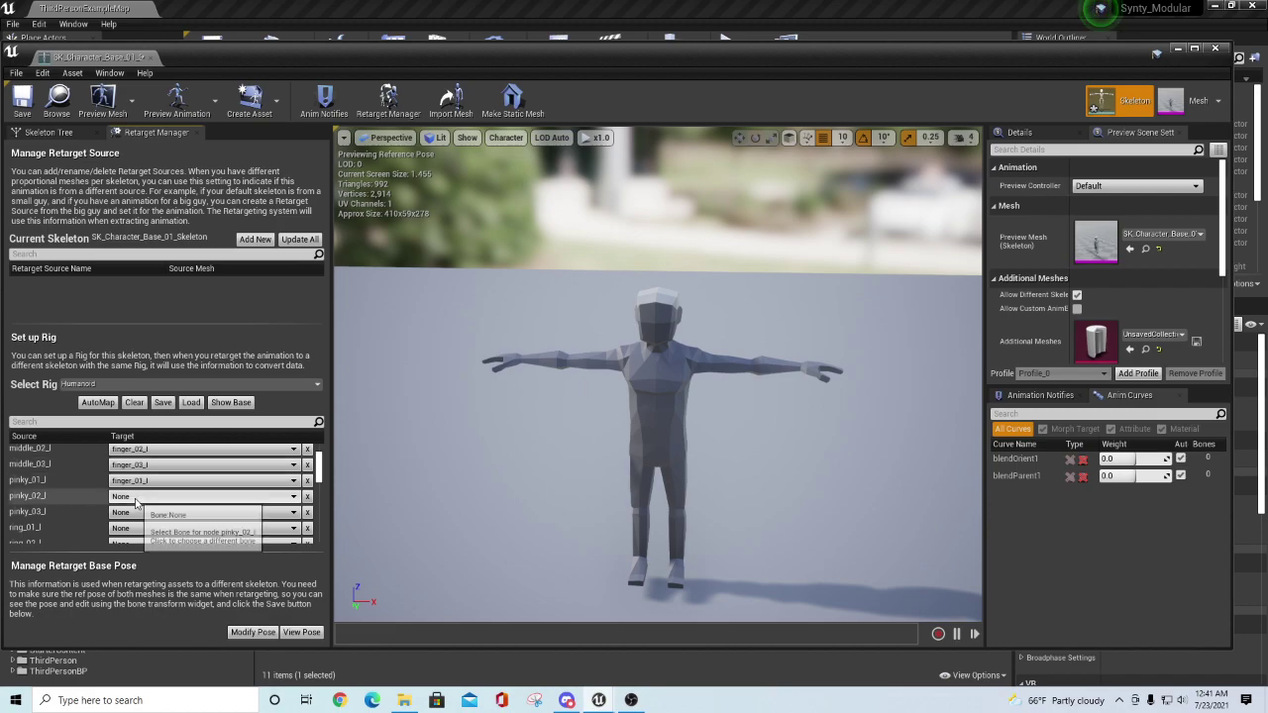
click(158, 495)
click(208, 369)
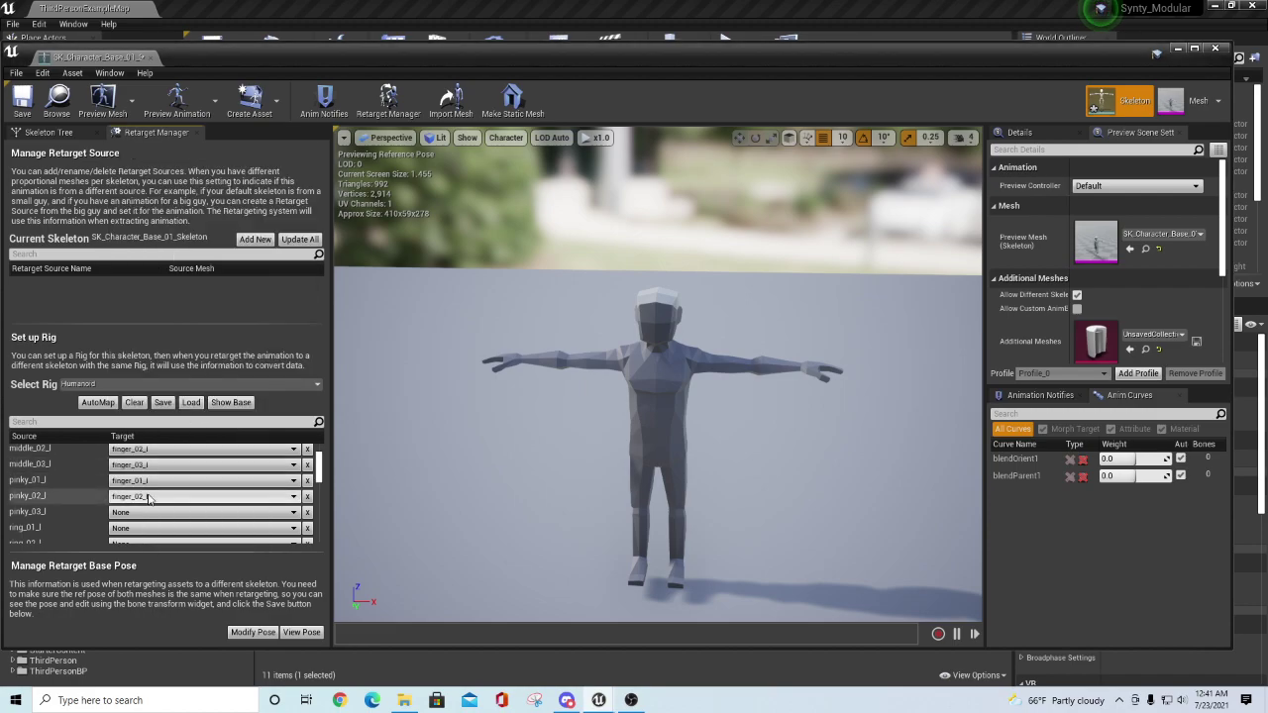
click(142, 514)
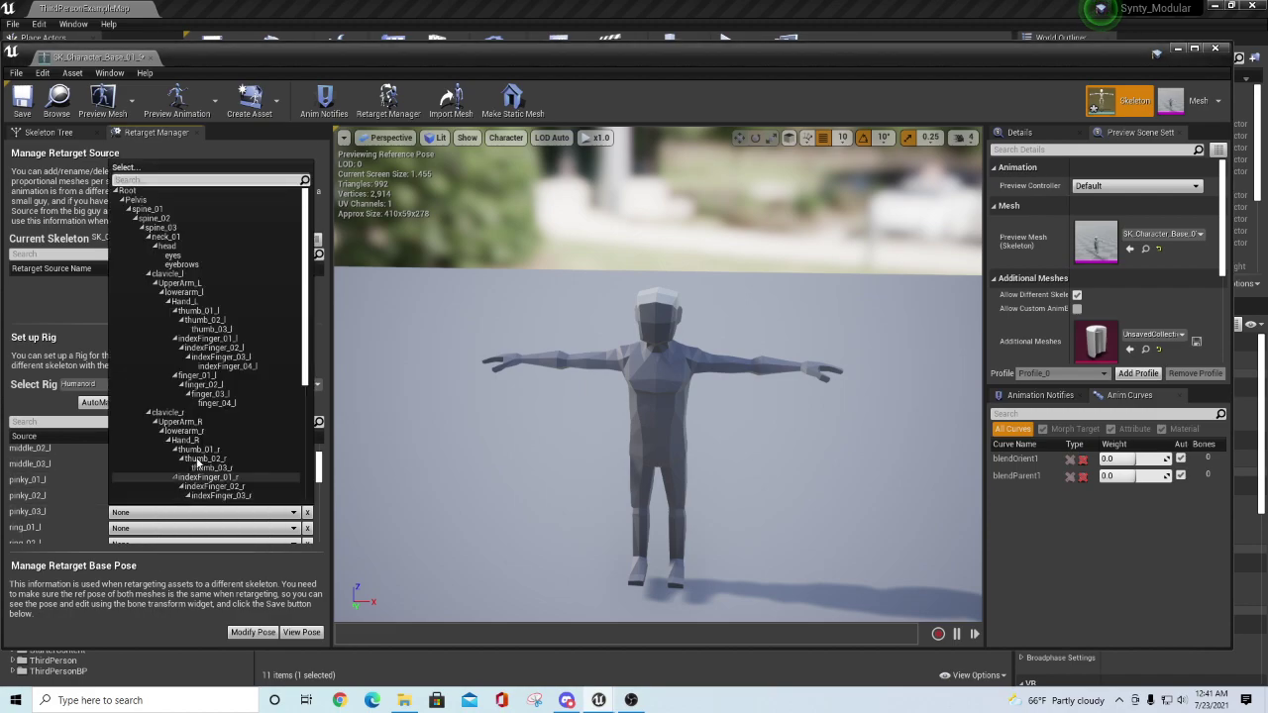
click(213, 396)
- Map the left ring finger bones ring_01_l, ring_02_l and ring_03_l to finger_01_l, finger_02_l and finger_03_l
scroll(319, 479, down, 3)
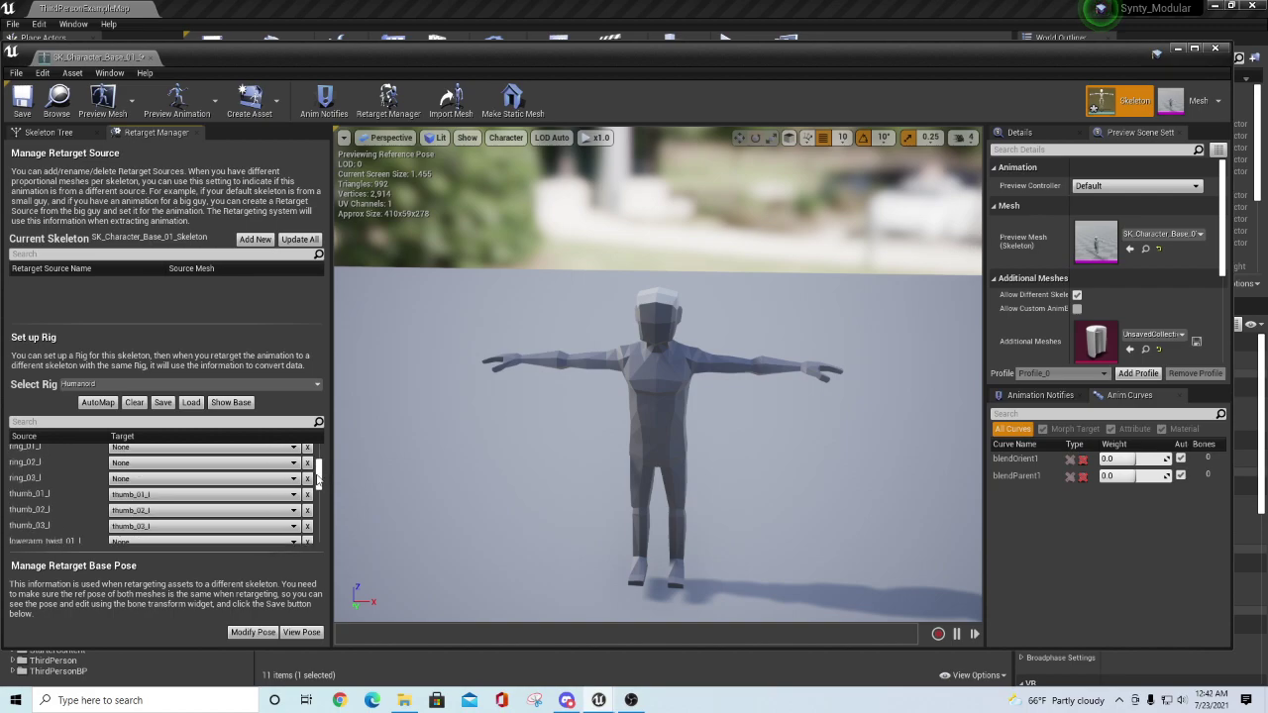
scroll(159, 478, up, 1)
click(154, 469)
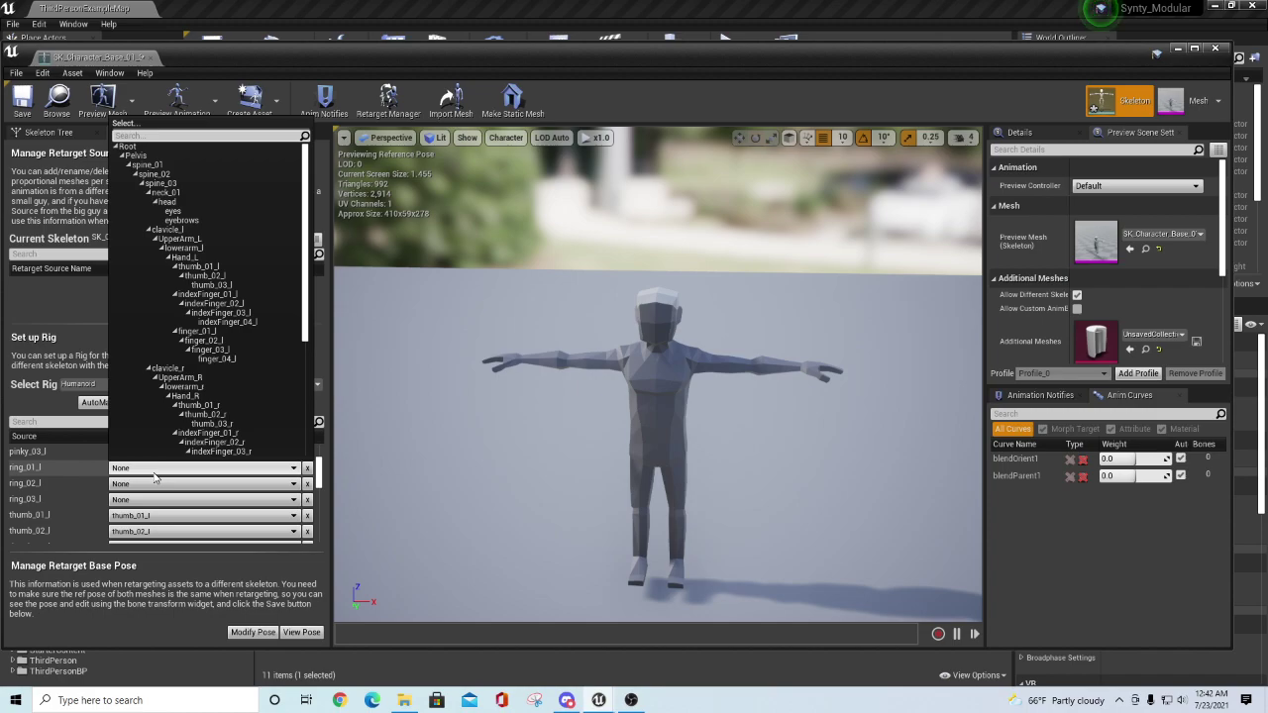
click(209, 335)
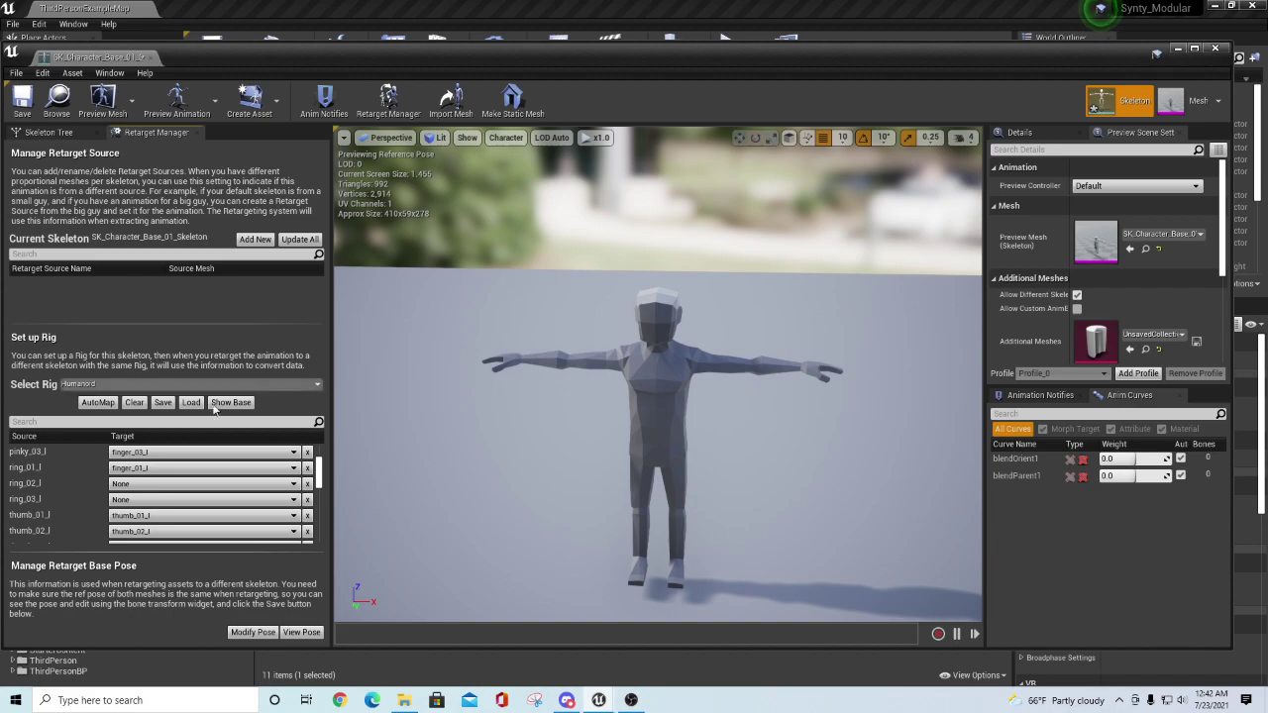
click(154, 484)
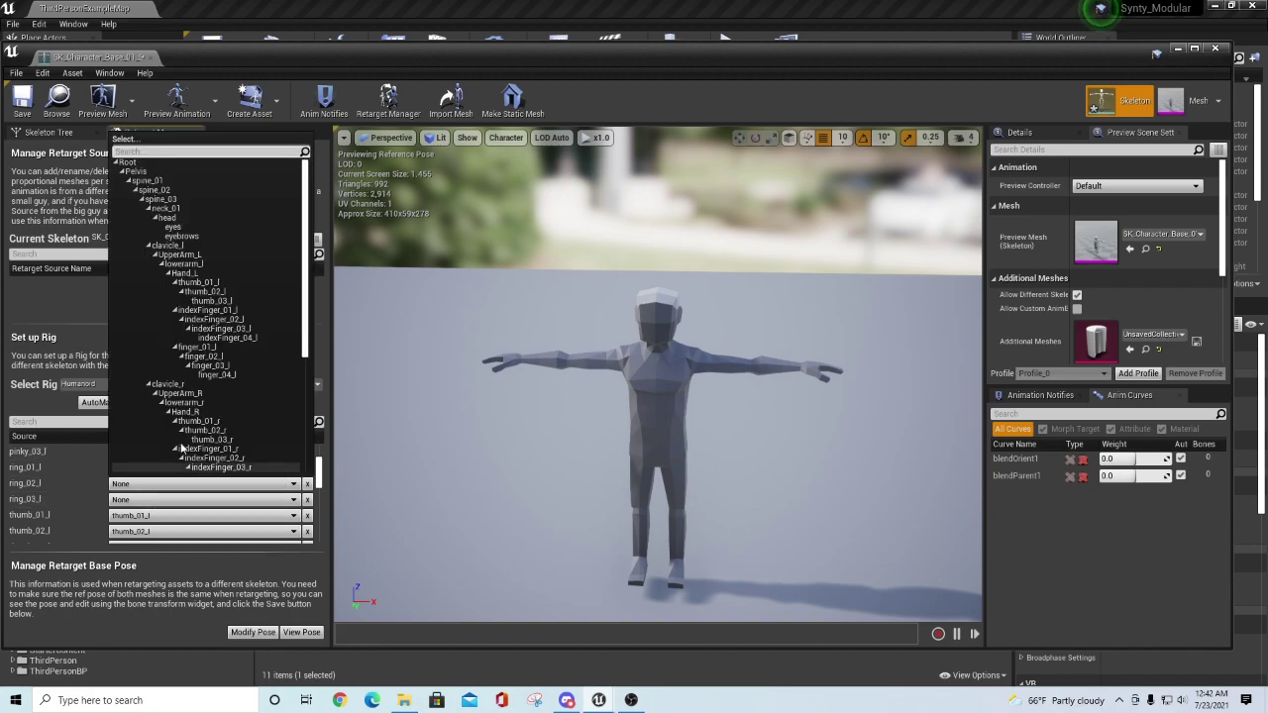
click(211, 364)
click(203, 499)
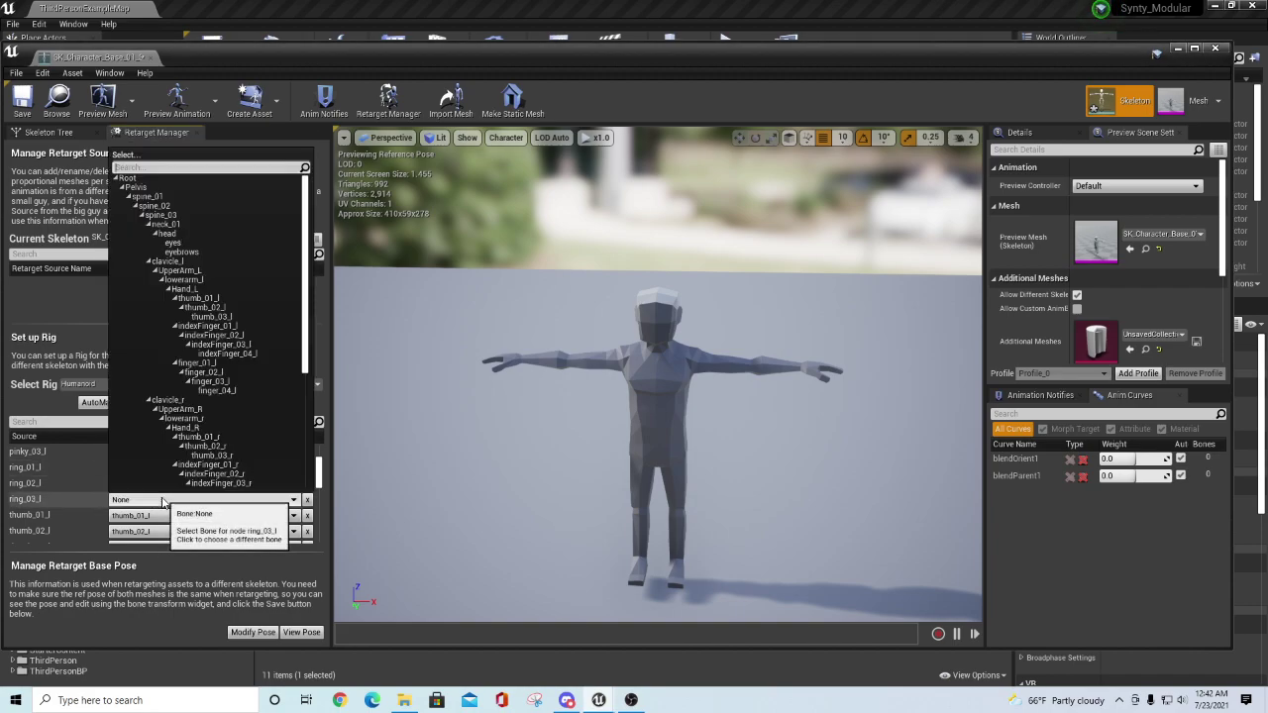
click(225, 385)
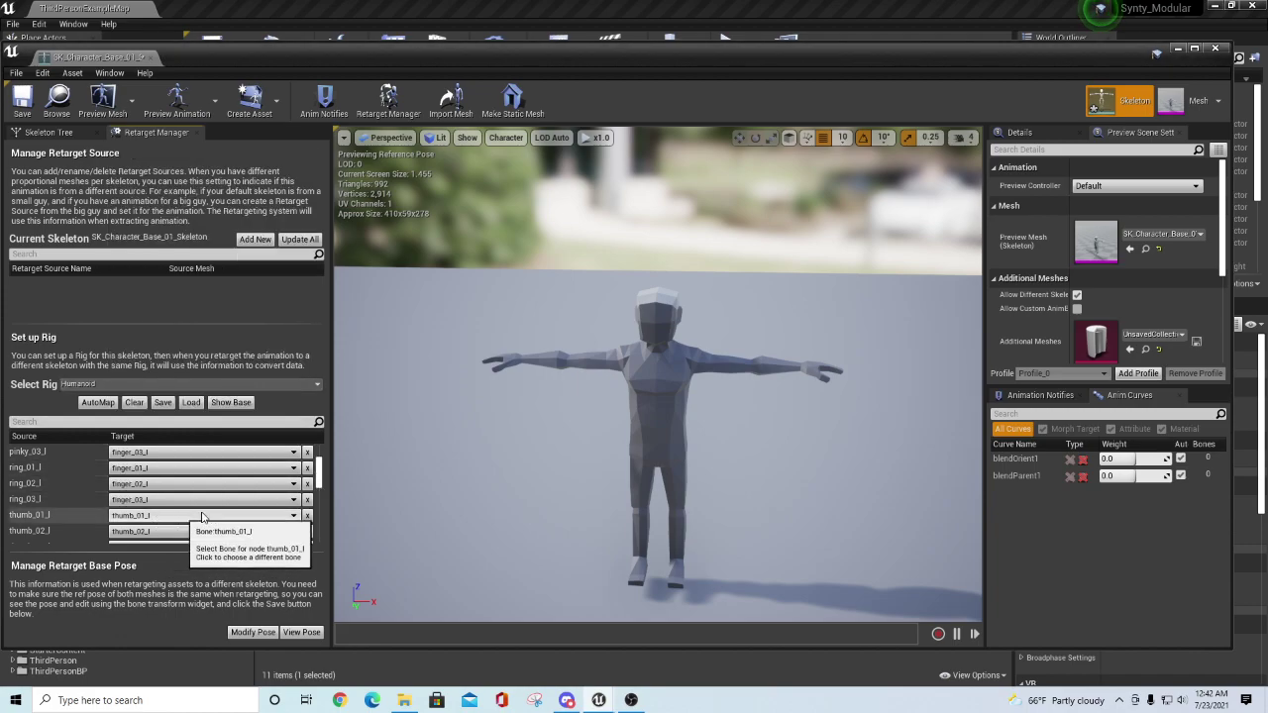
- Map the right index bones index_01_r, index_02_r and index_03_r to indexFinger_01_r, indexFinger_02_r and indexFinger_03_r
scroll(322, 481, down, 3)
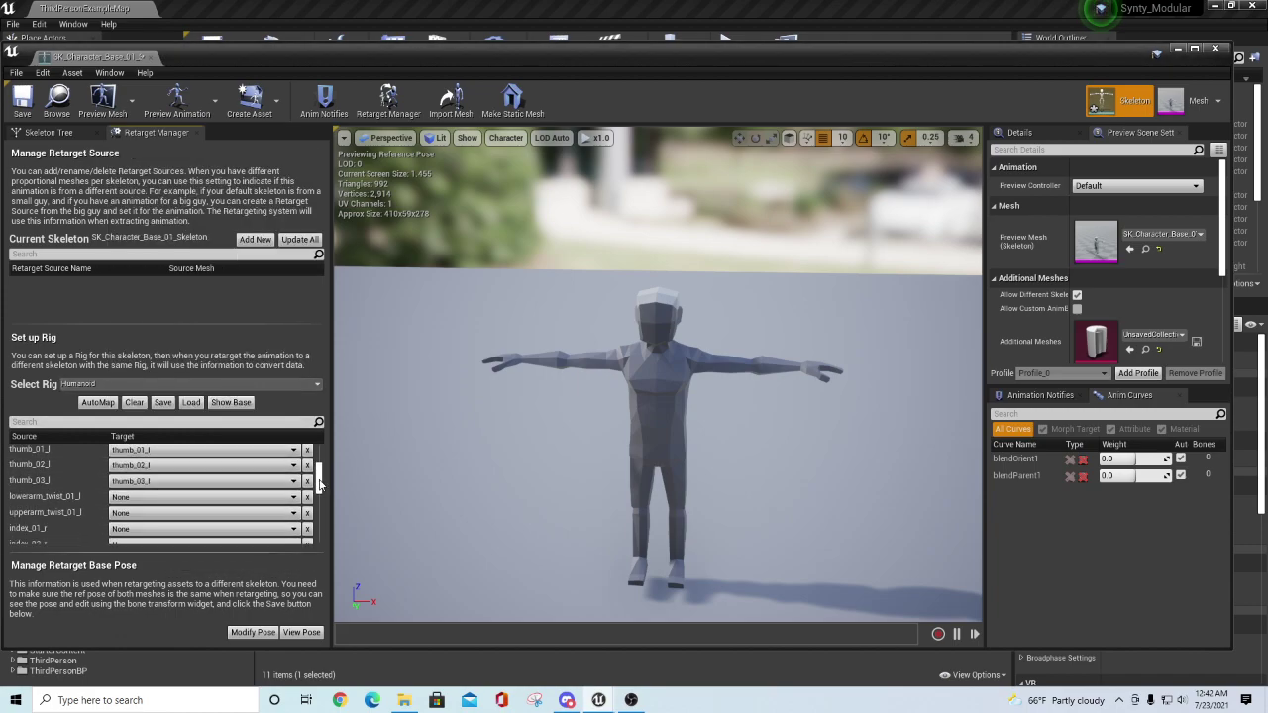
click(143, 532)
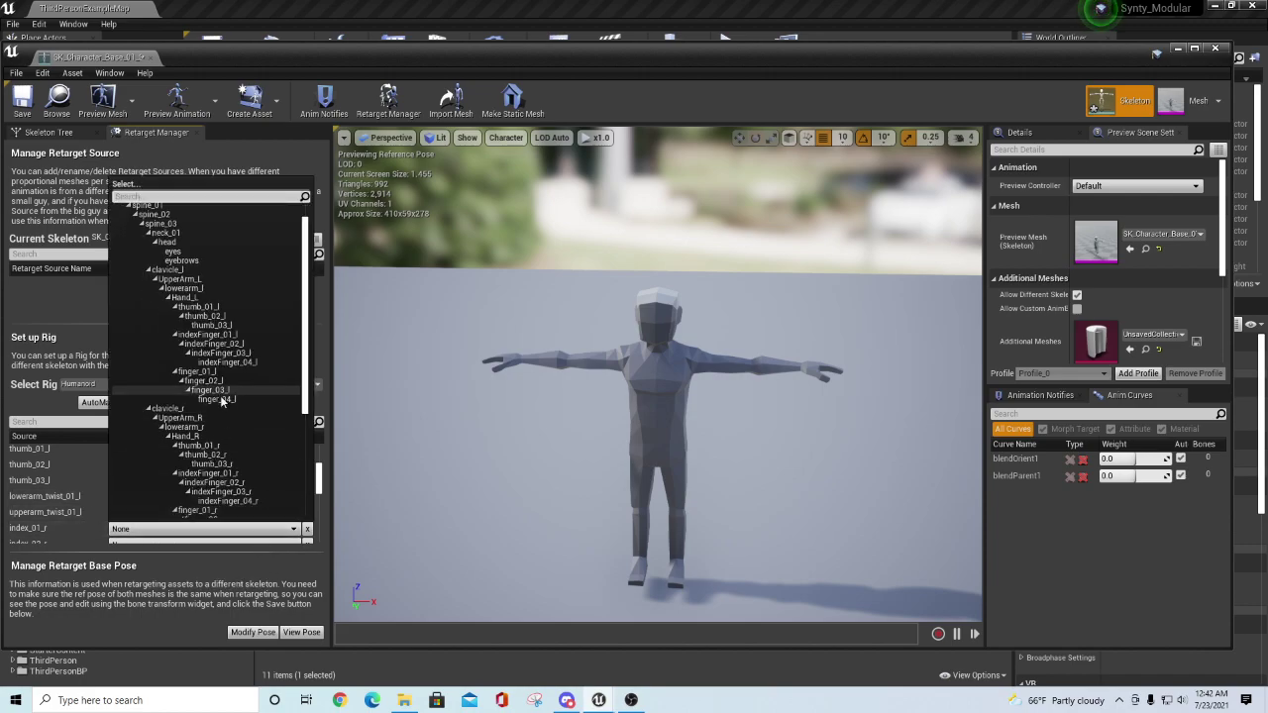
click(217, 477)
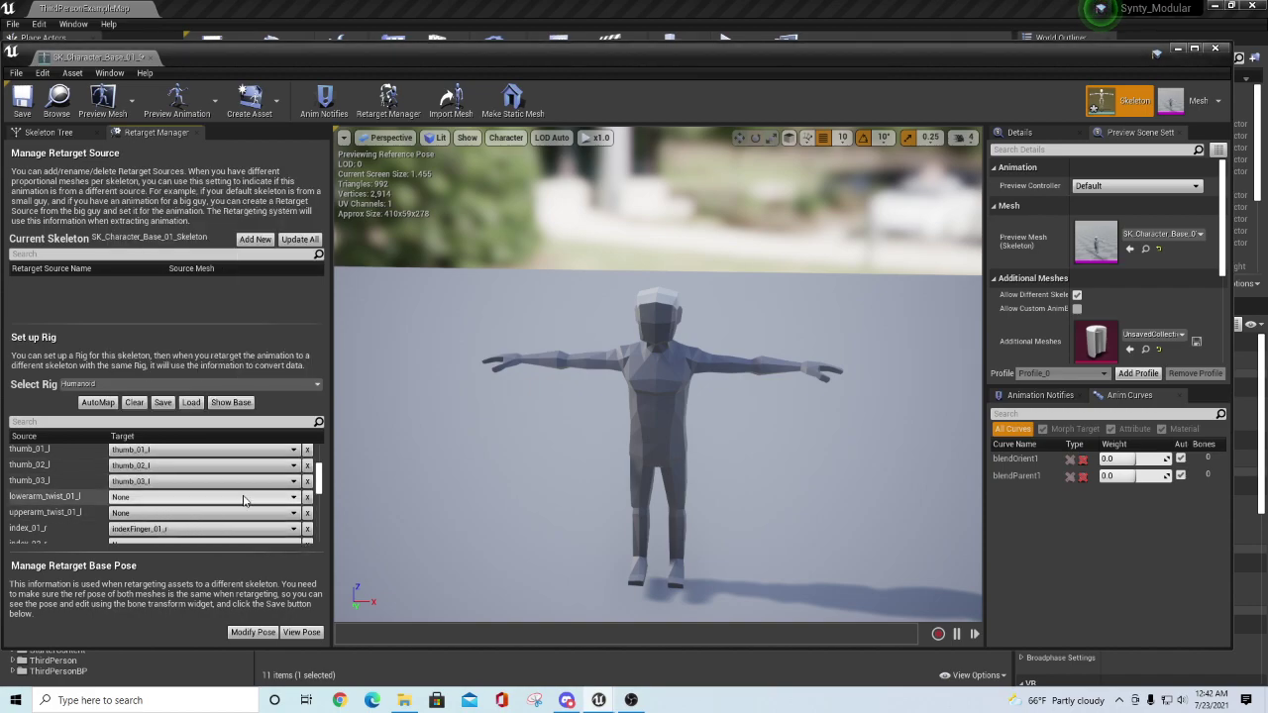
scroll(244, 501, down, 2)
click(244, 500)
scroll(247, 472, down, 2)
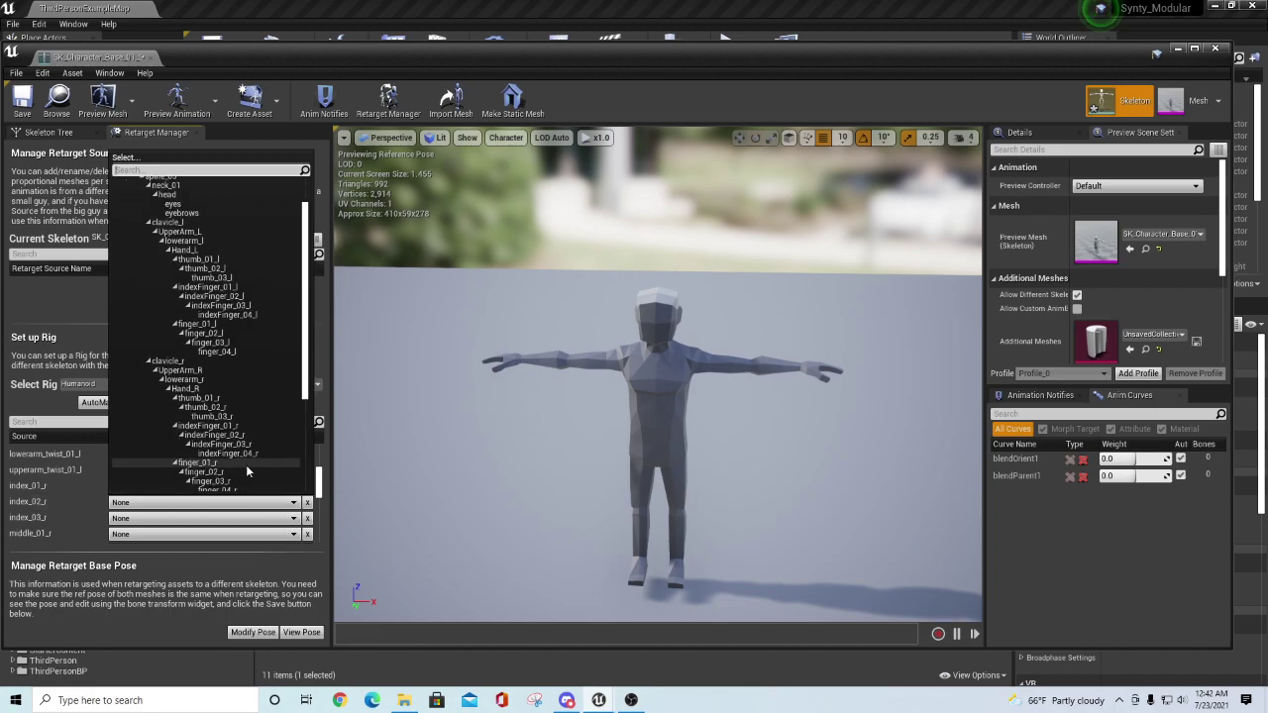
scroll(247, 472, down, 2)
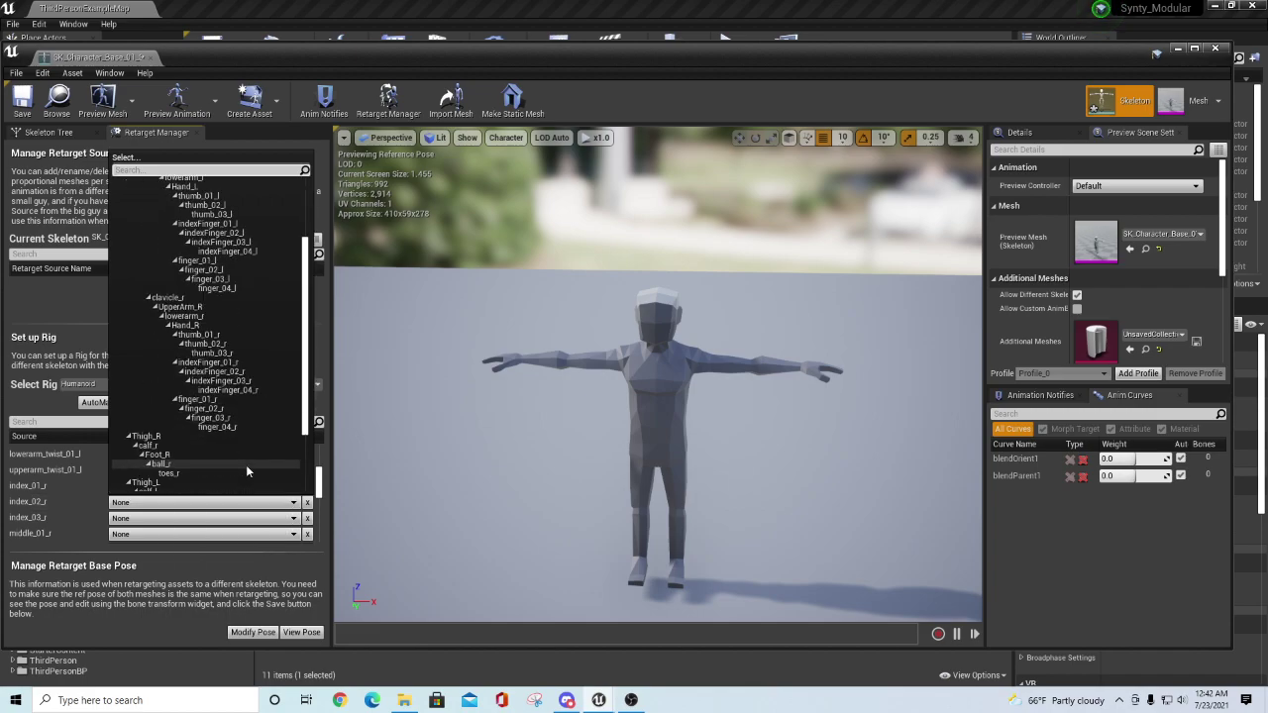
click(225, 375)
click(203, 518)
scroll(273, 444, down, 2)
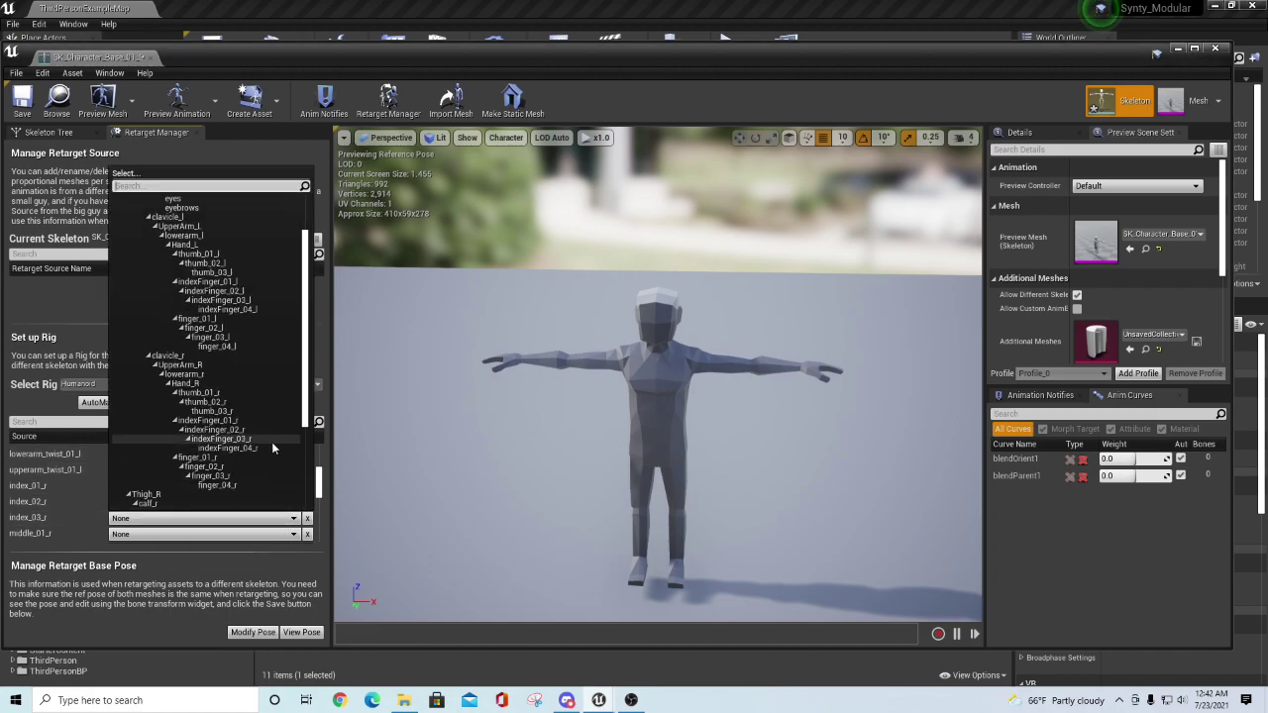
click(238, 439)
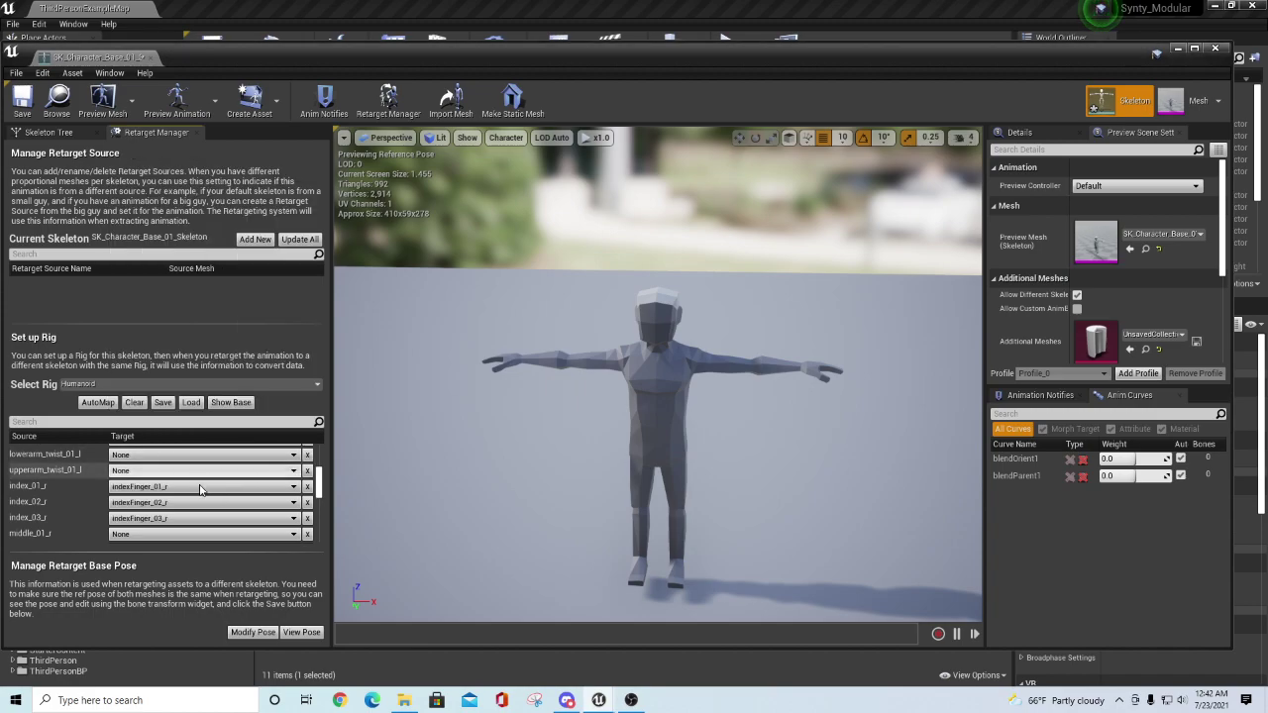
- Map the right middle finger bones middle_01_r, middle_02_r and middle_03_r to finger_01_r, finger_02_r and finger_03_r
click(203, 534)
scroll(229, 444, down, 3)
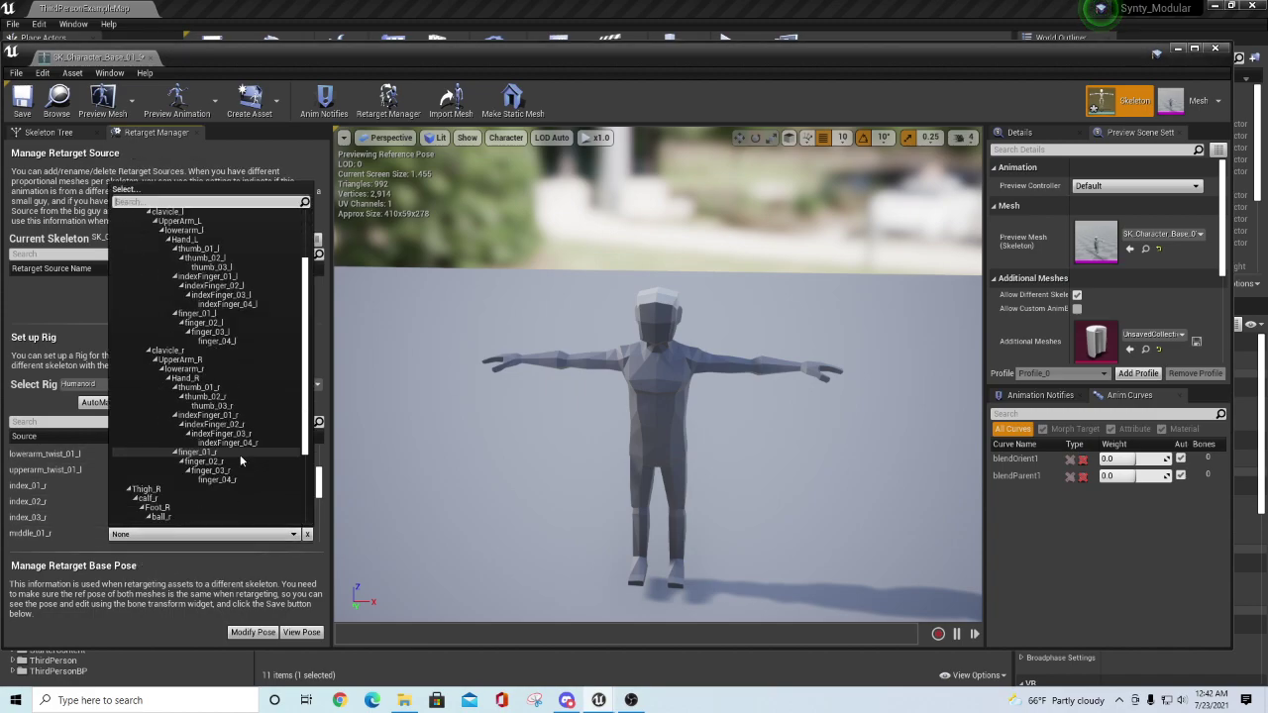
click(213, 453)
scroll(224, 494, down, 1)
scroll(223, 495, down, 3)
click(203, 485)
scroll(224, 431, down, 3)
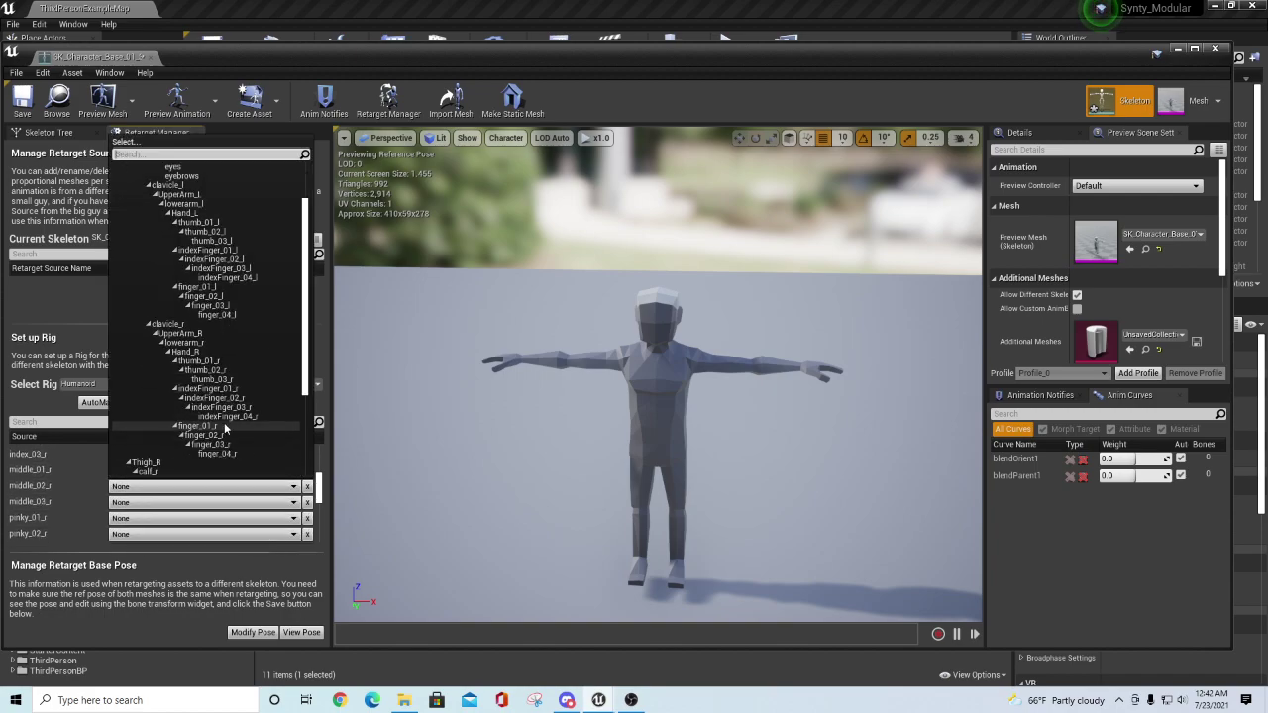
click(194, 436)
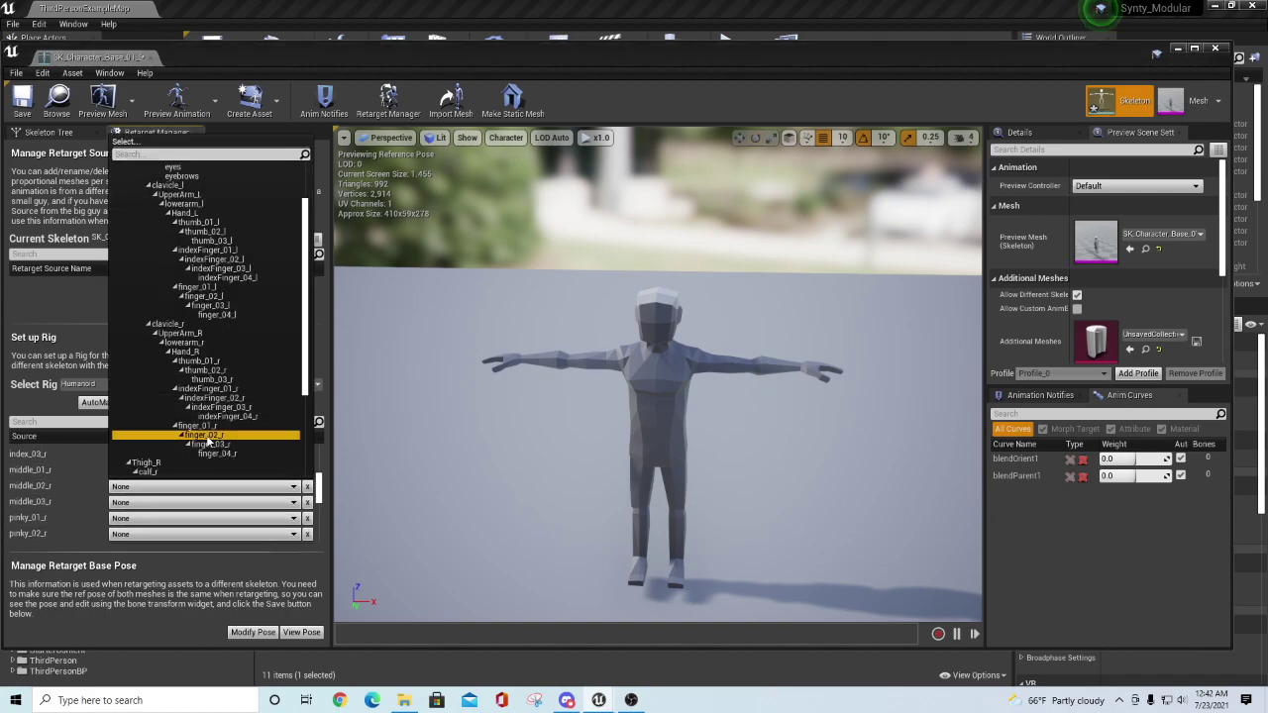
click(203, 502)
scroll(239, 444, down, 2)
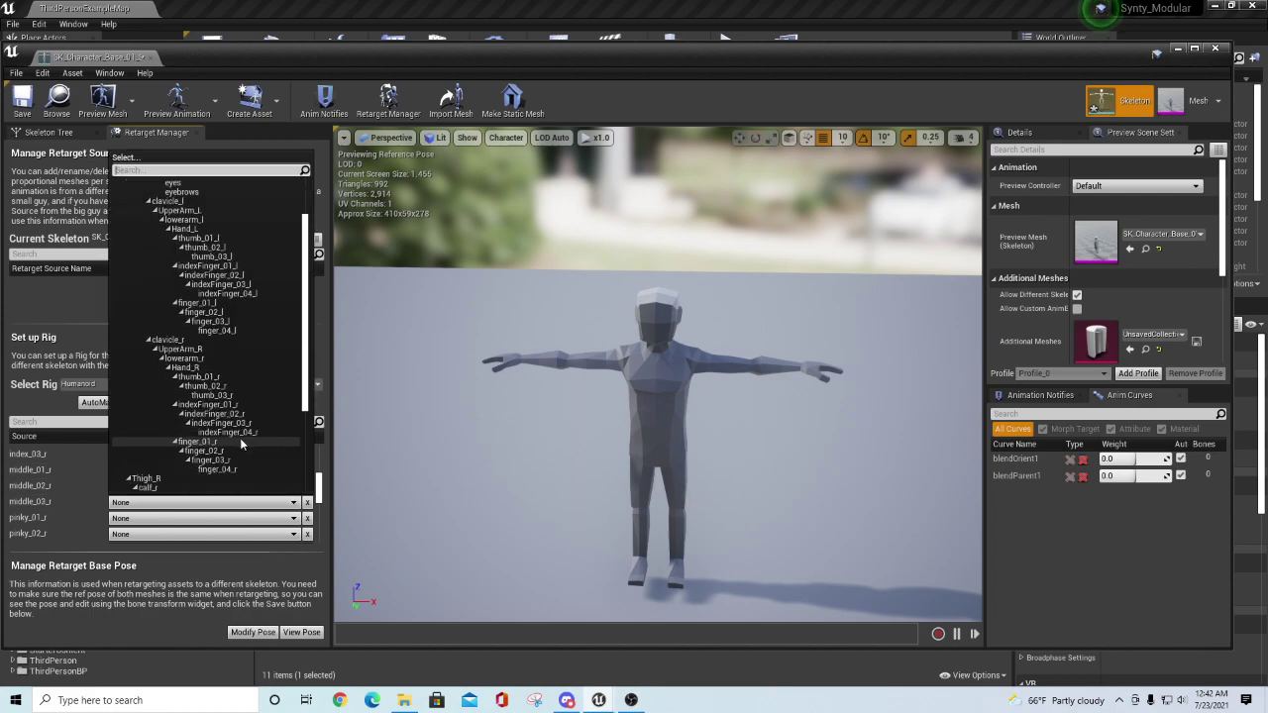
click(226, 460)
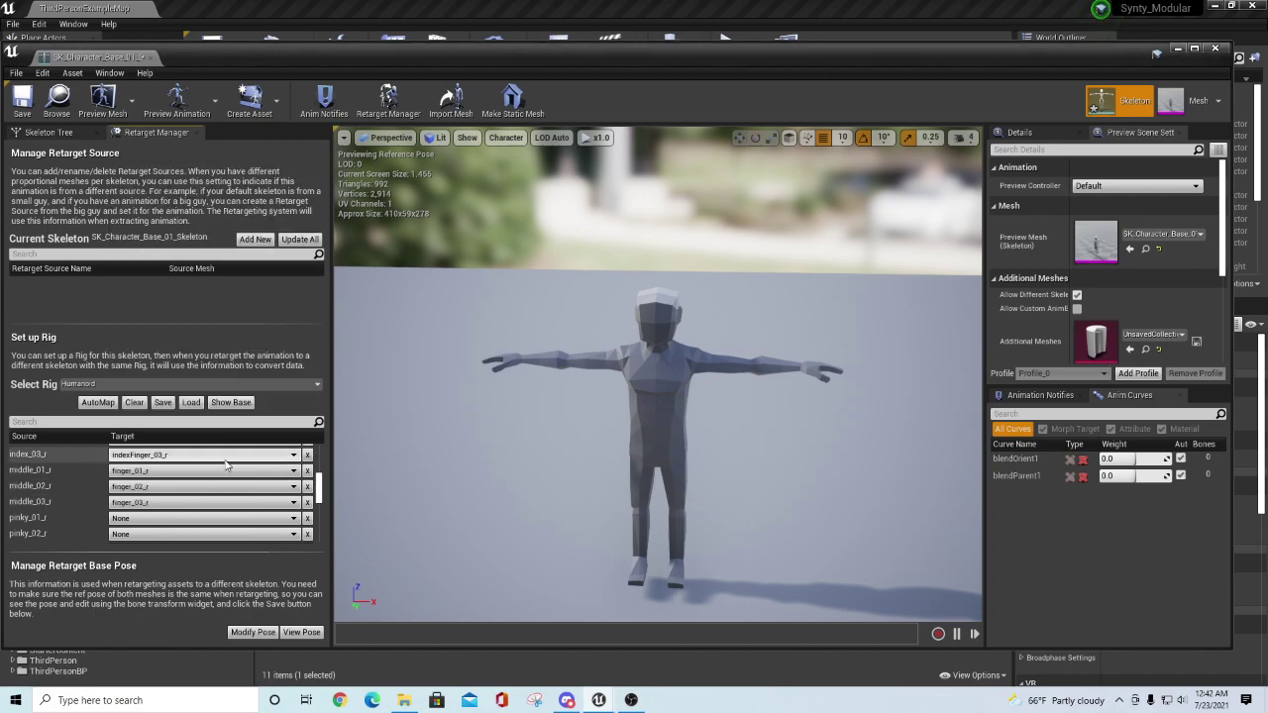
- Map the right pinky bones pinky_01_r, pinky_02_r and pinky_03_r to finger_01_r, finger_02_r and finger_03_r
click(140, 533)
scroll(216, 446, down, 2)
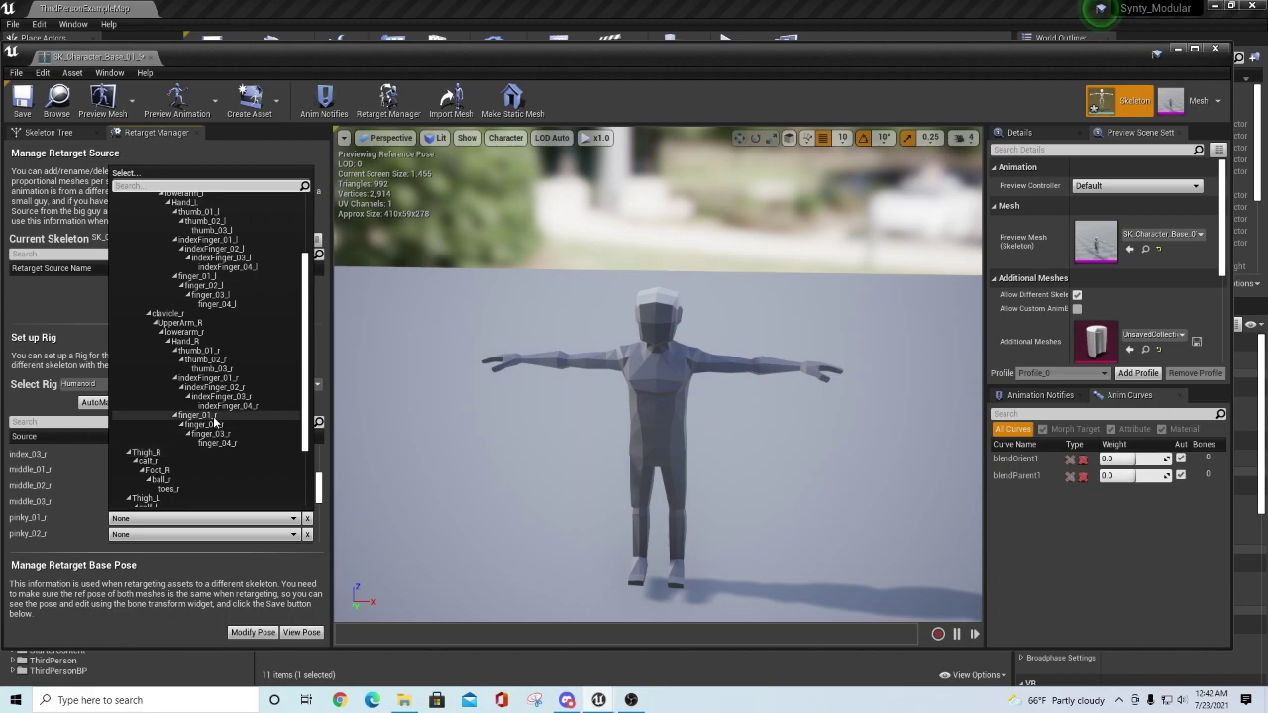
click(214, 420)
scroll(219, 471, down, 6)
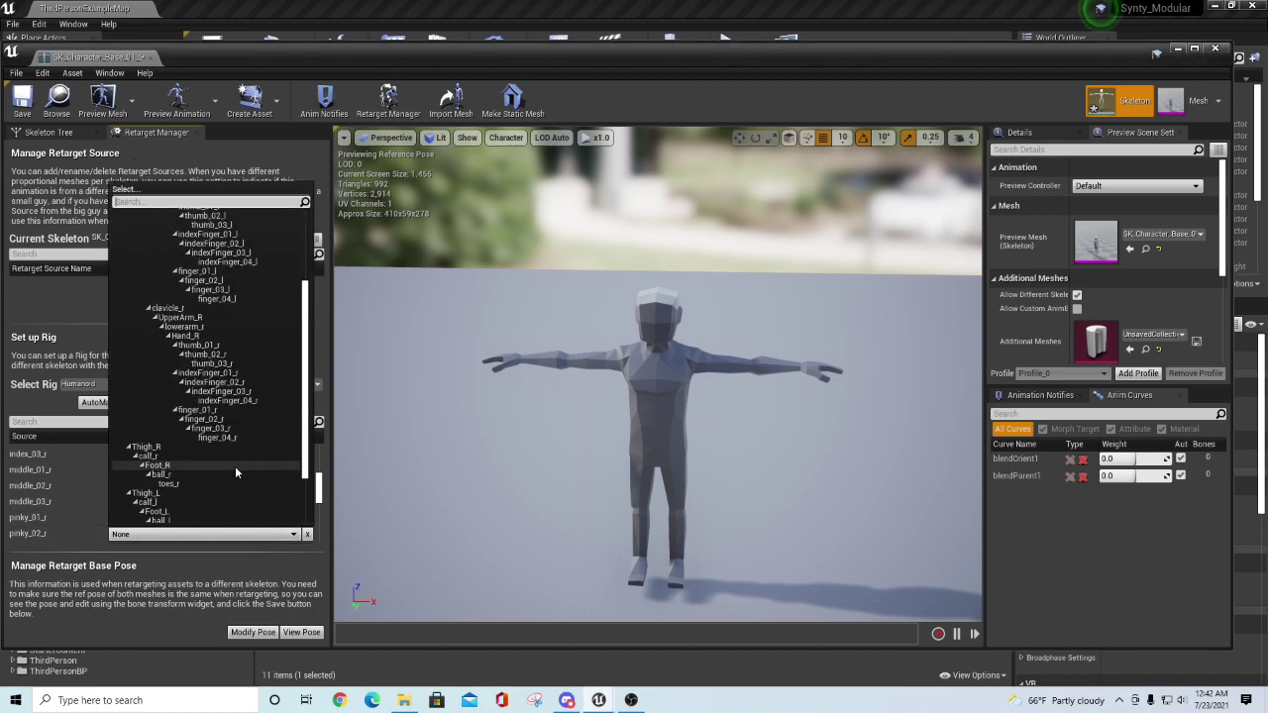
click(216, 421)
scroll(199, 461, down, 3)
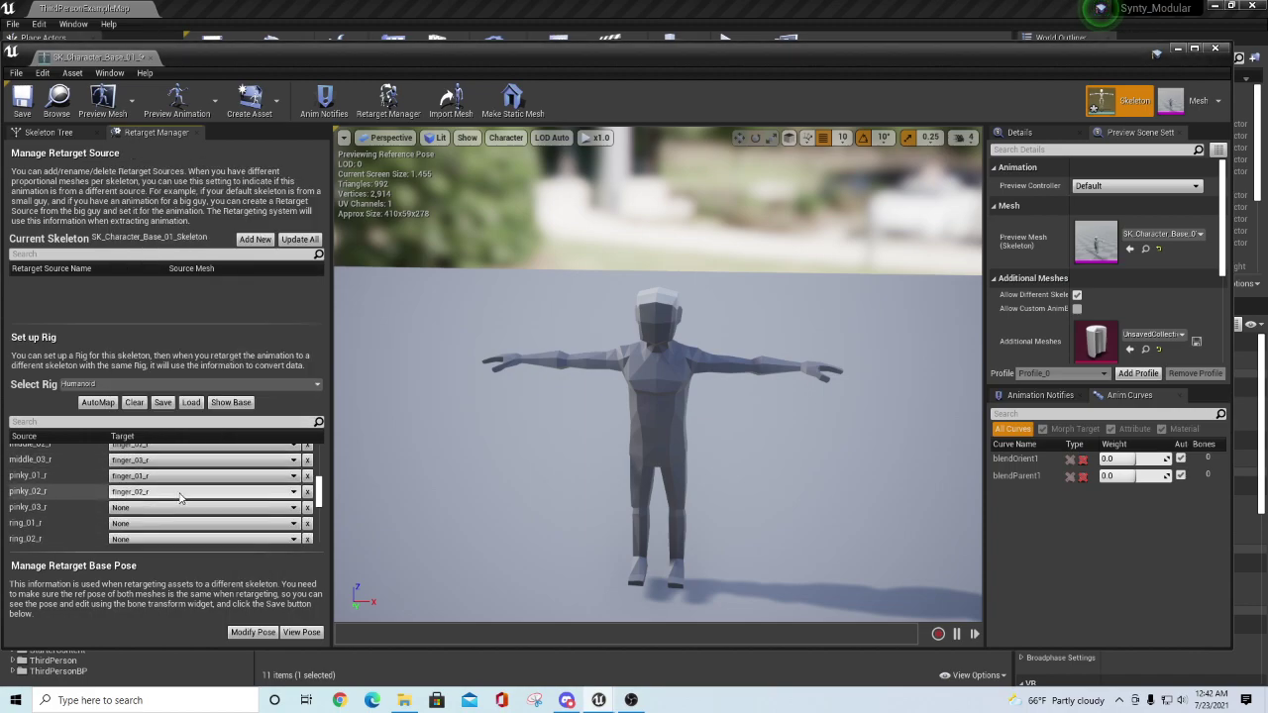
click(198, 507)
scroll(236, 441, down, 3)
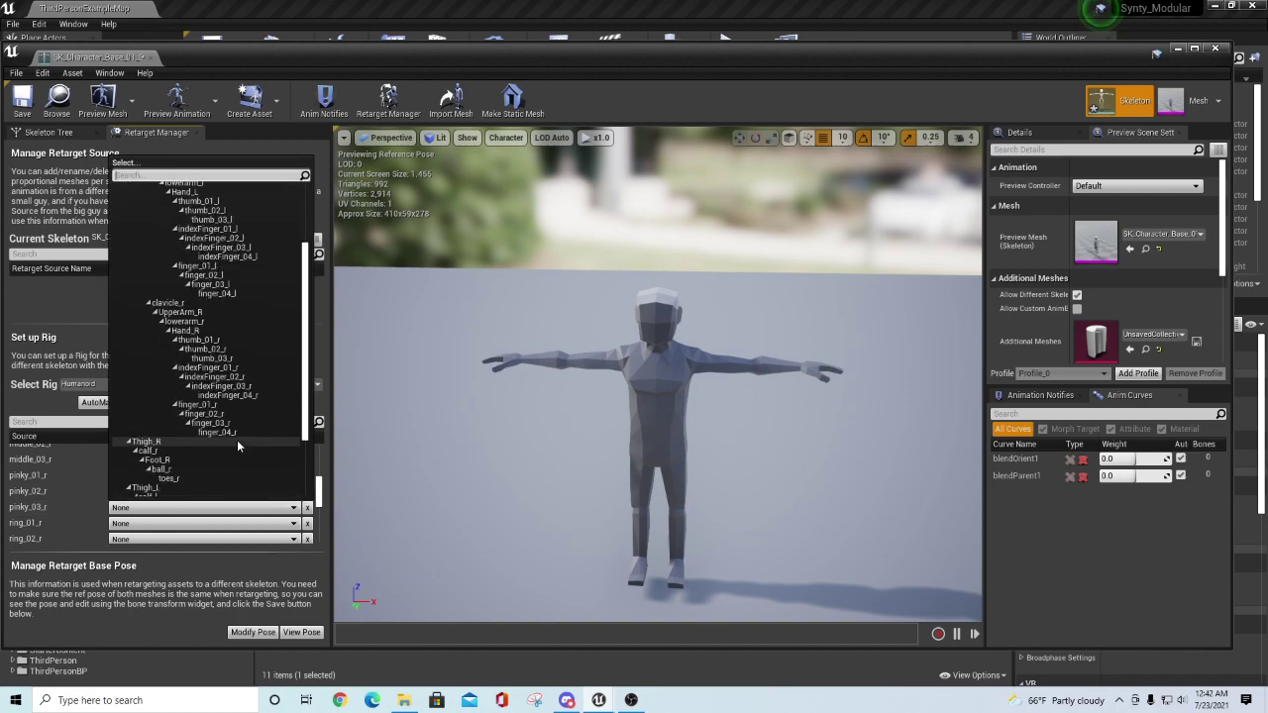
click(231, 426)
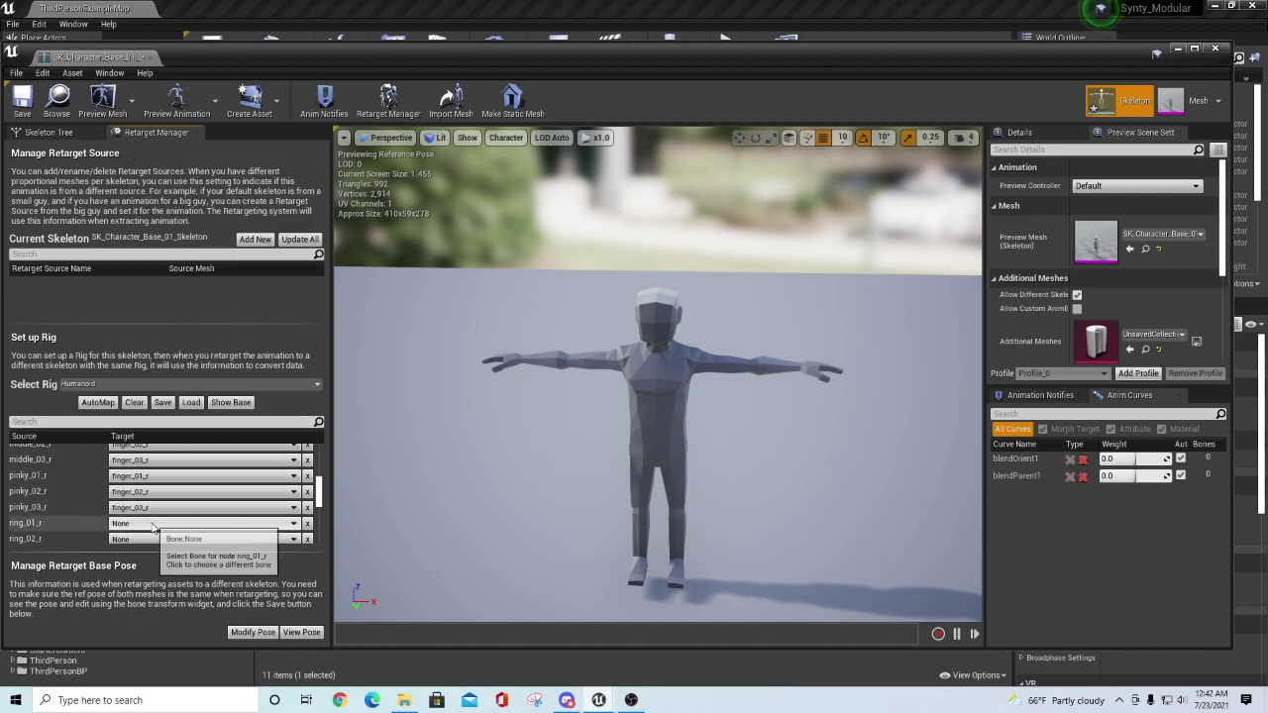
- Map the right ring finger bones ring_01_r, ring_02_r and ring_03_r to finger_01_r, finger_02_r and finger_03_r
click(198, 523)
scroll(222, 452, down, 3)
click(220, 448)
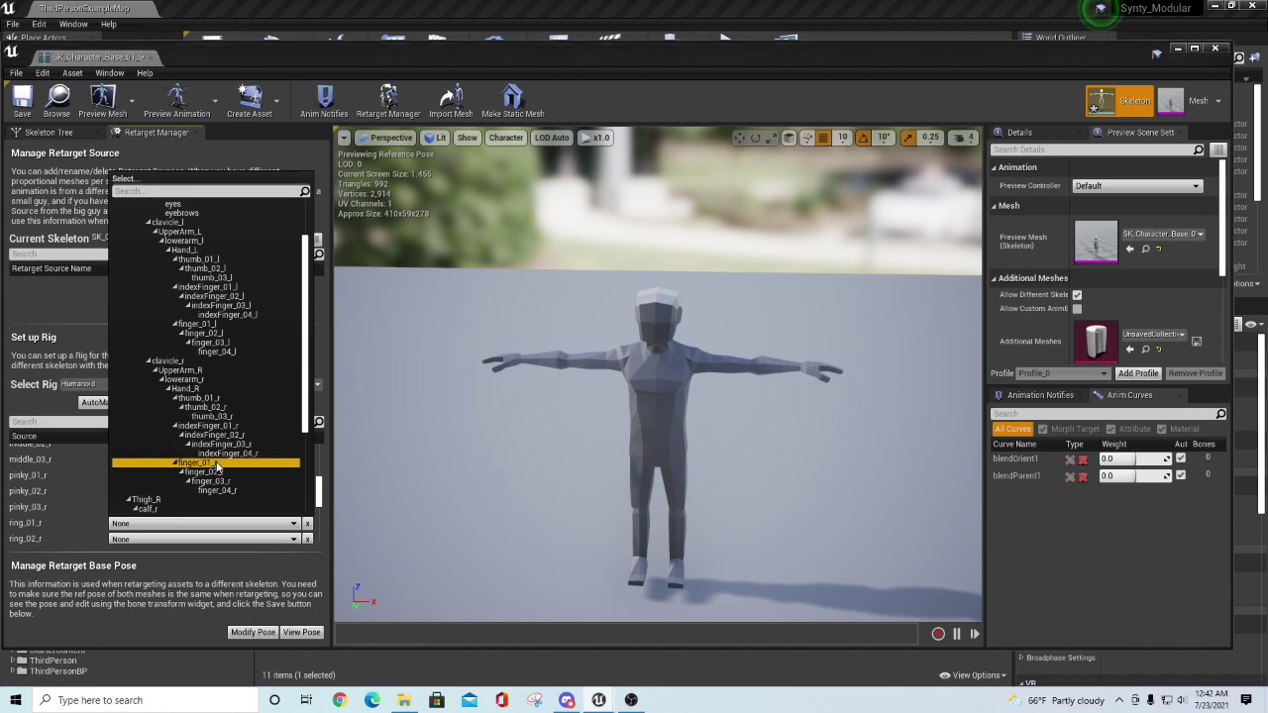
click(142, 540)
scroll(230, 491, down, 3)
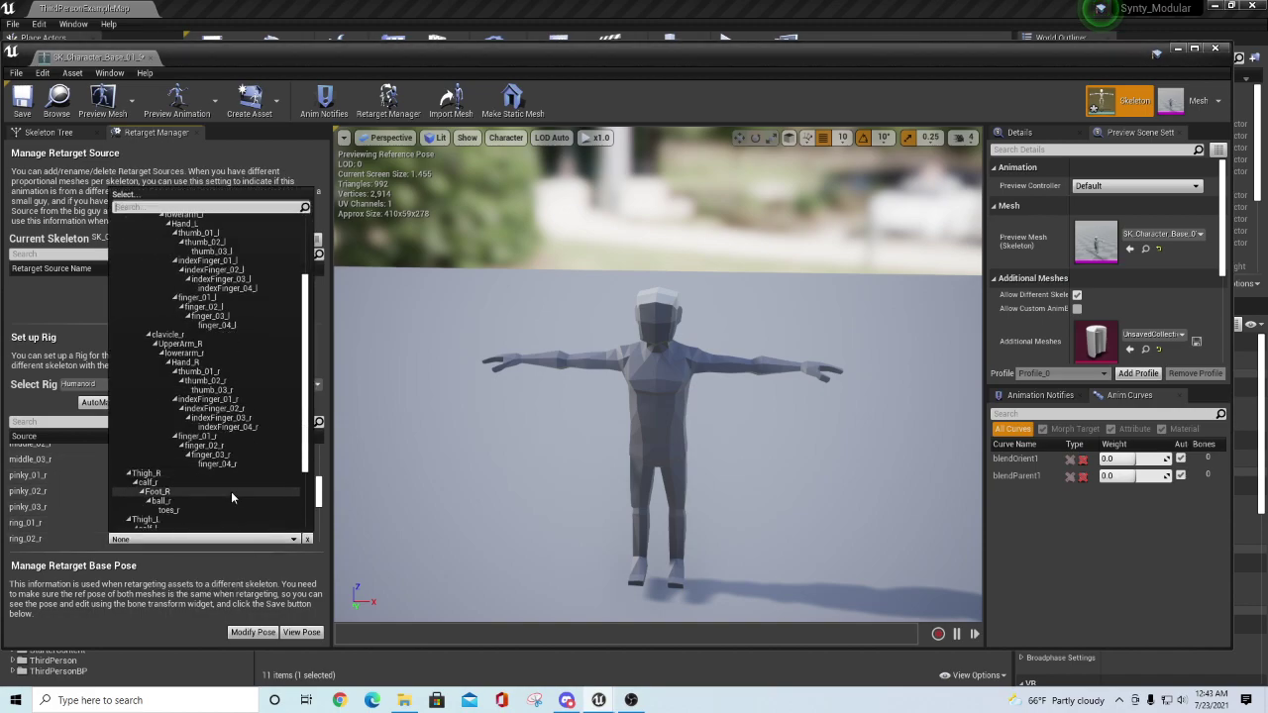
click(208, 452)
scroll(143, 500, down, 4)
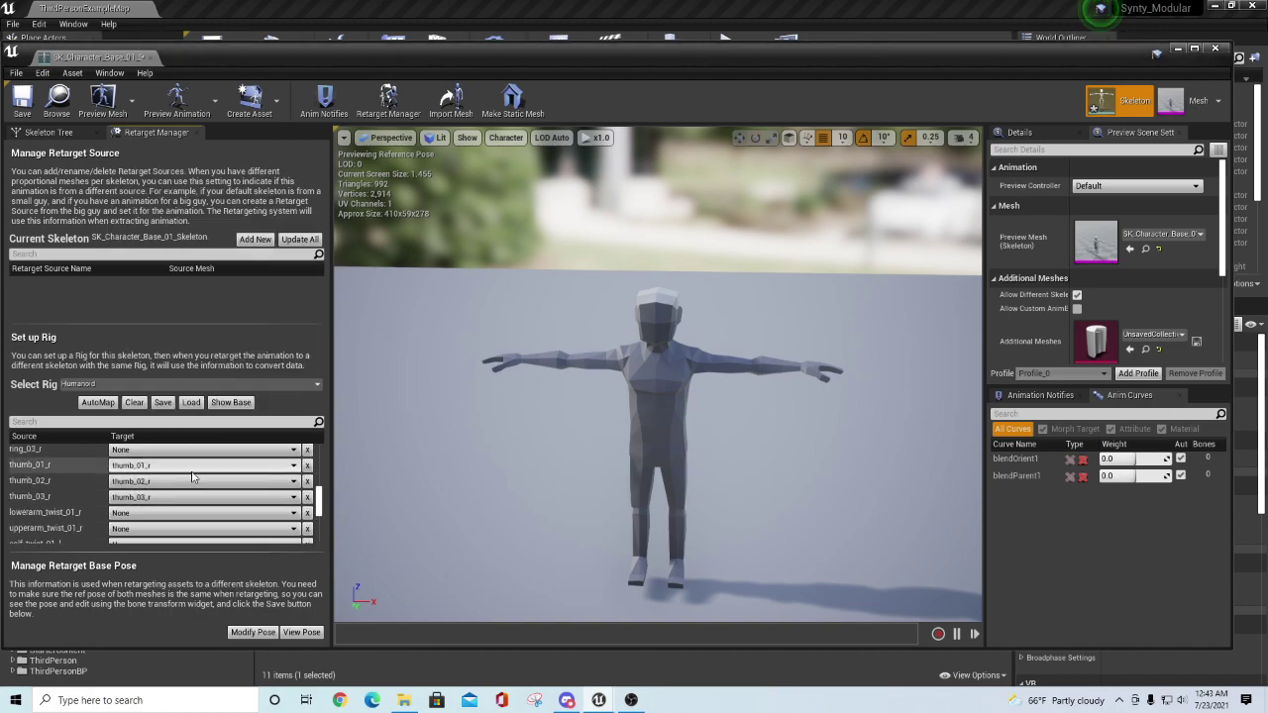
click(150, 450)
scroll(211, 421, down, 2)
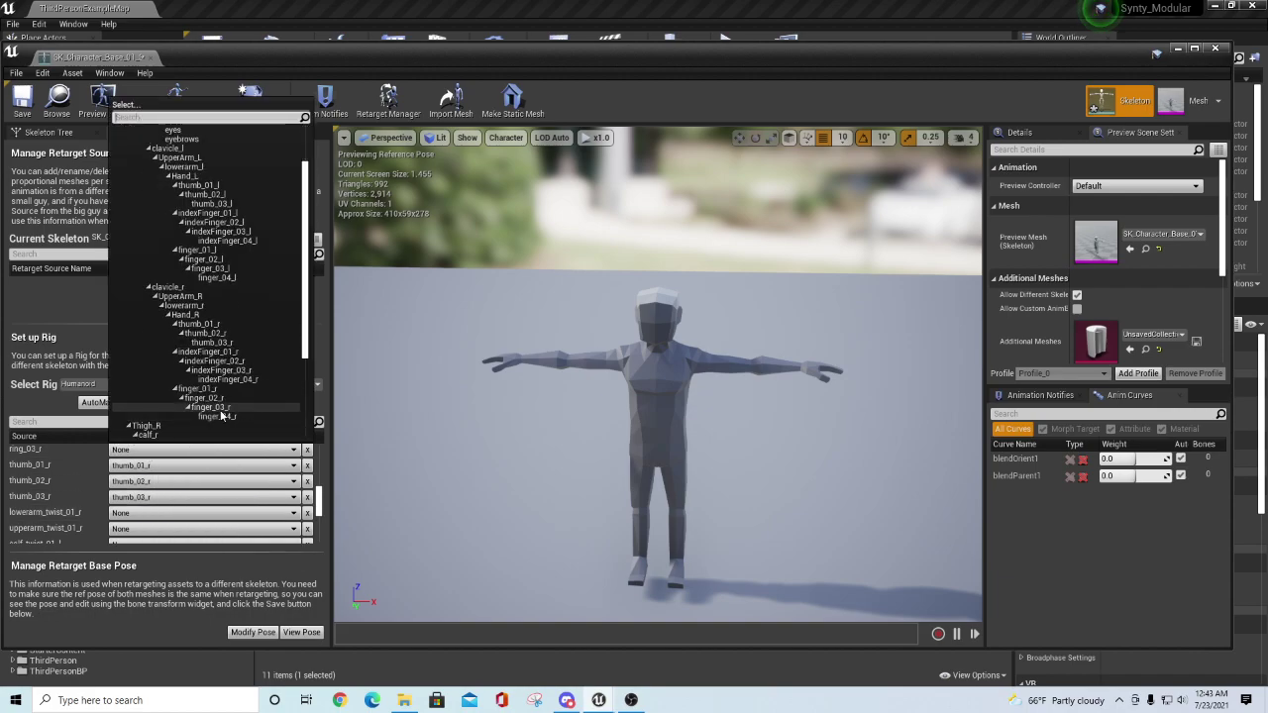
click(206, 410)
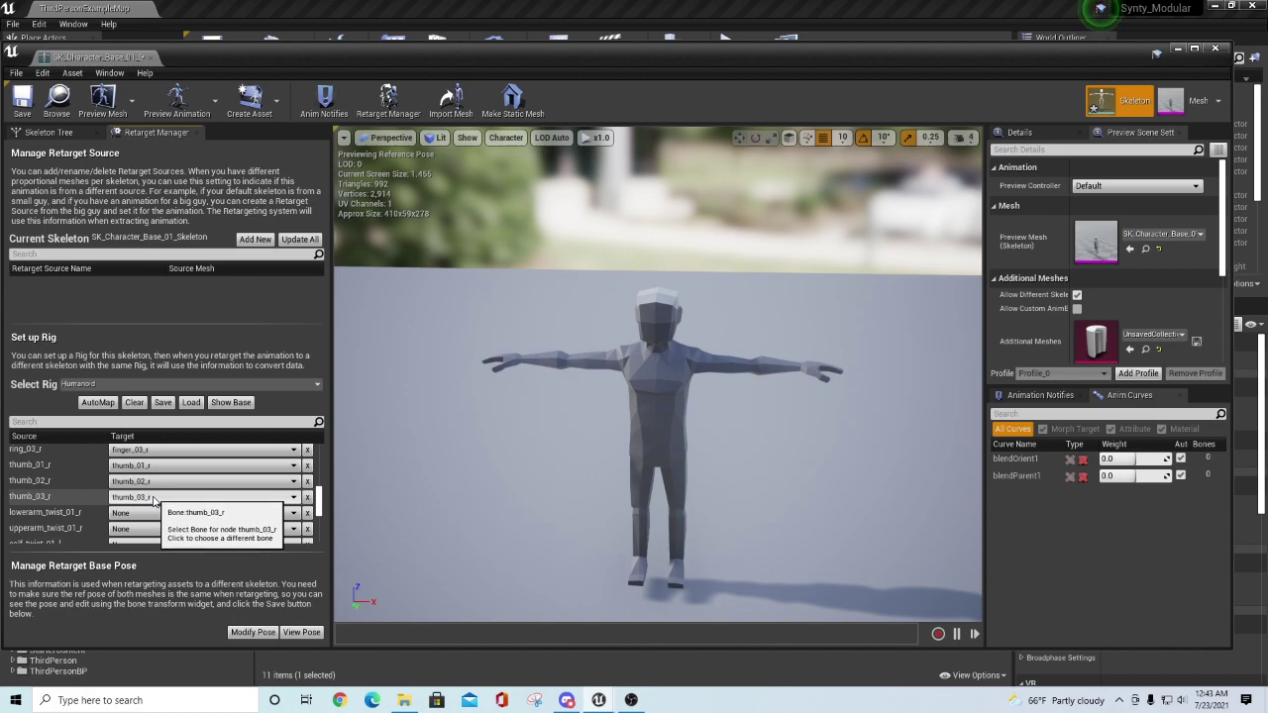
scroll(322, 503, down, 3)
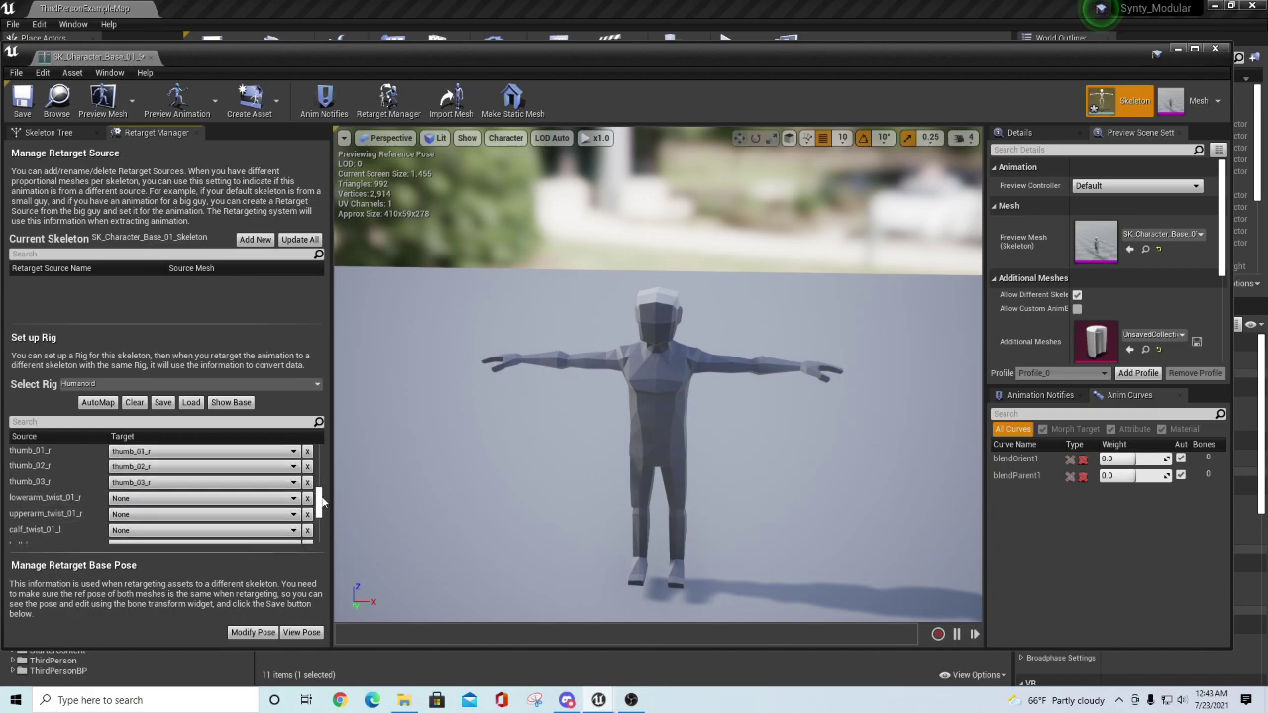
scroll(324, 502, down, 3)
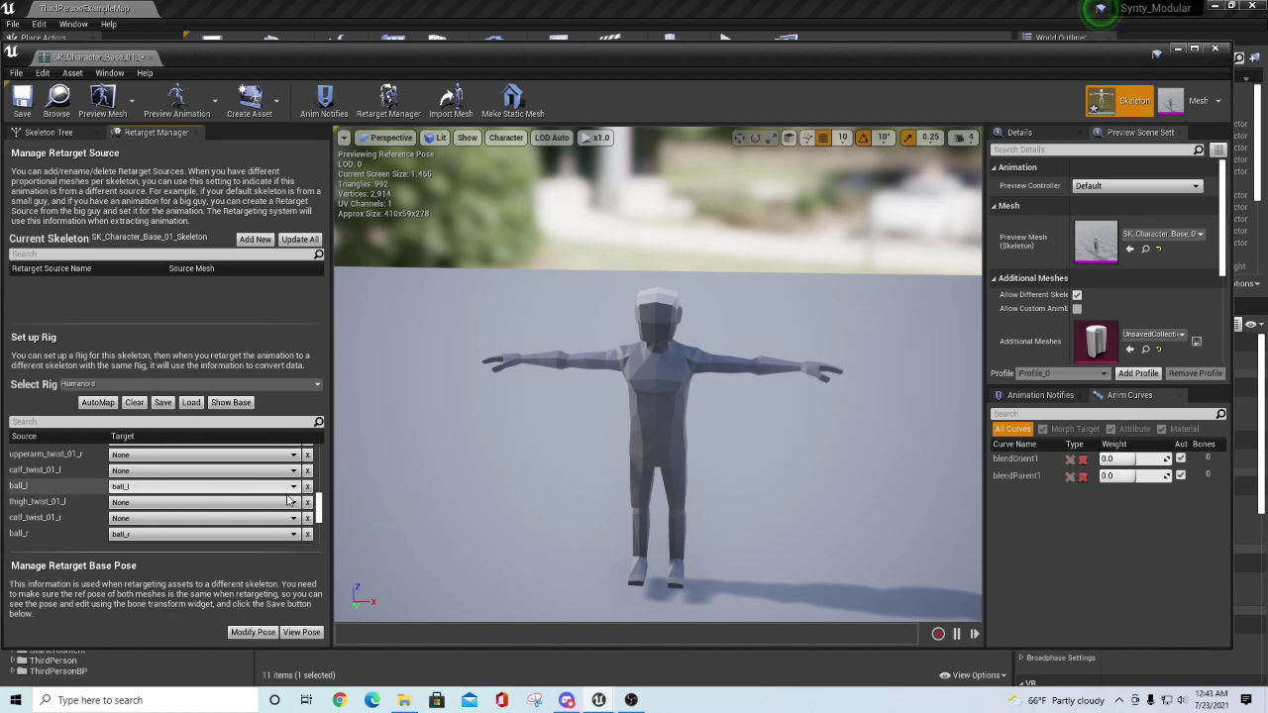
- Check the remaining bone mappings down to the Custom entries, save SK_Character_Base_01_Skeleton and close its editor
scroll(321, 506, down, 1)
scroll(322, 506, down, 3)
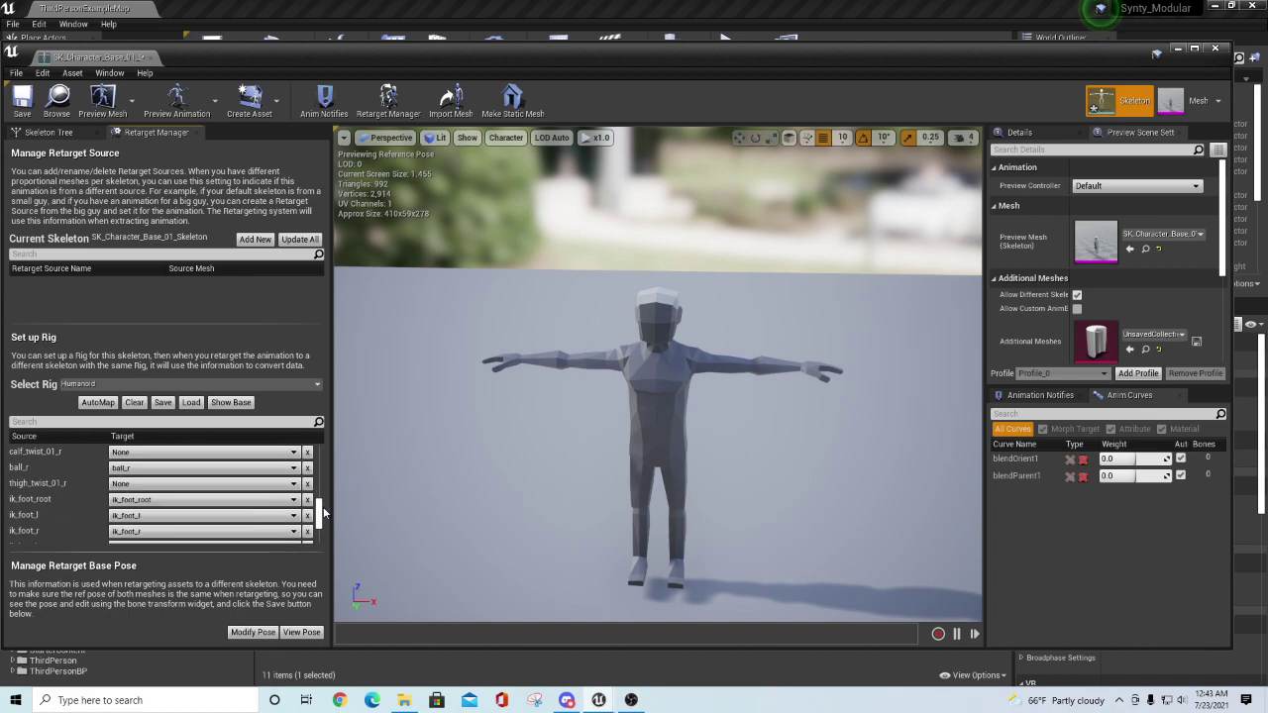
scroll(323, 507, down, 2)
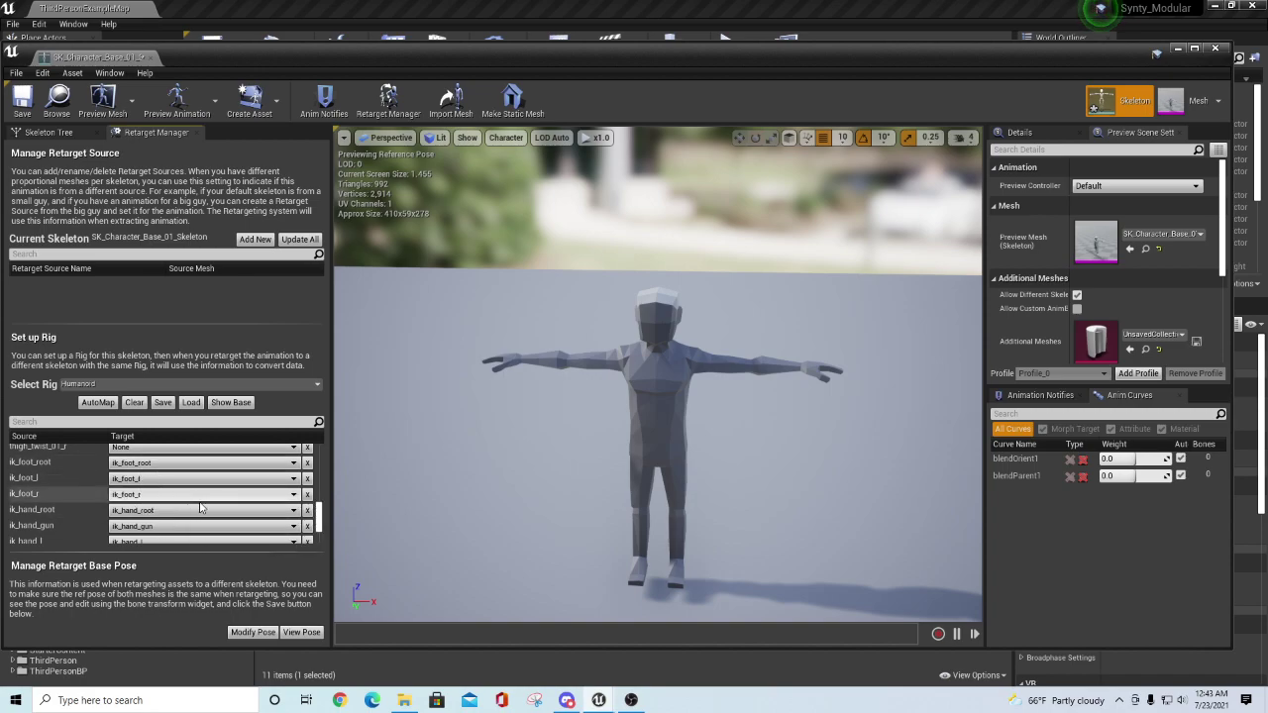
scroll(218, 520, down, 1)
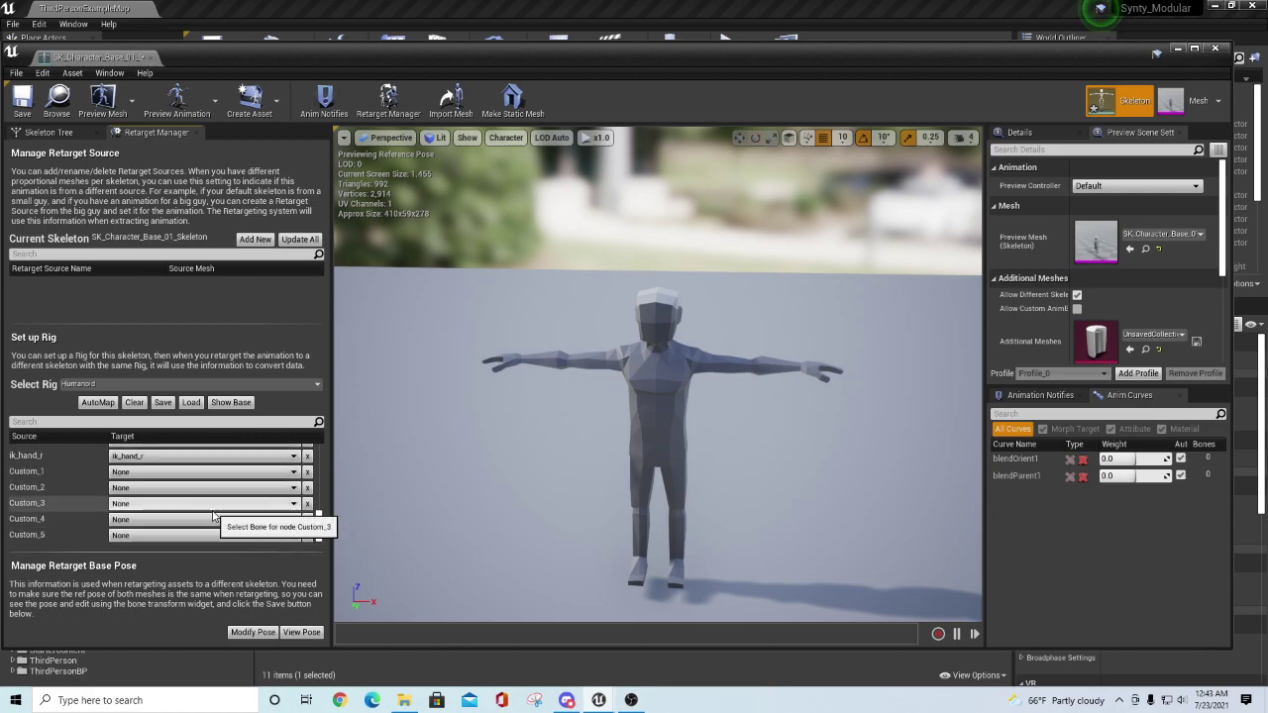
scroll(212, 513, up, 5)
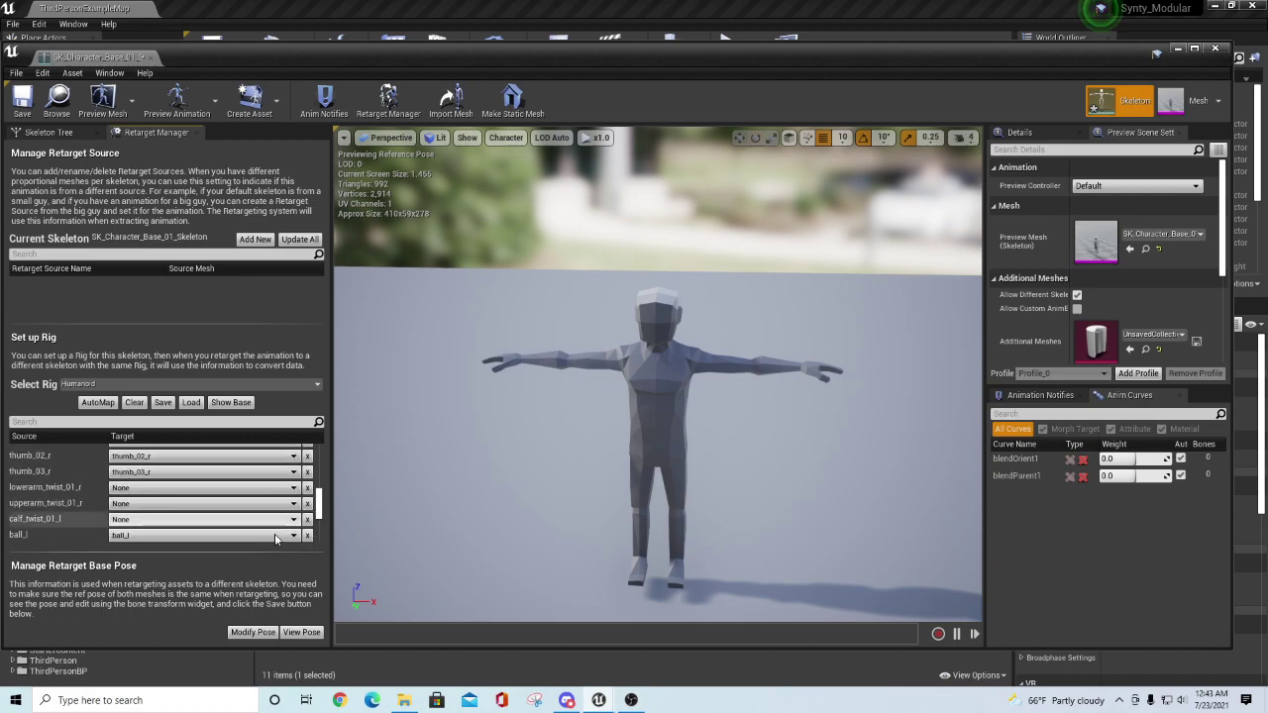
scroll(228, 498, up, 1)
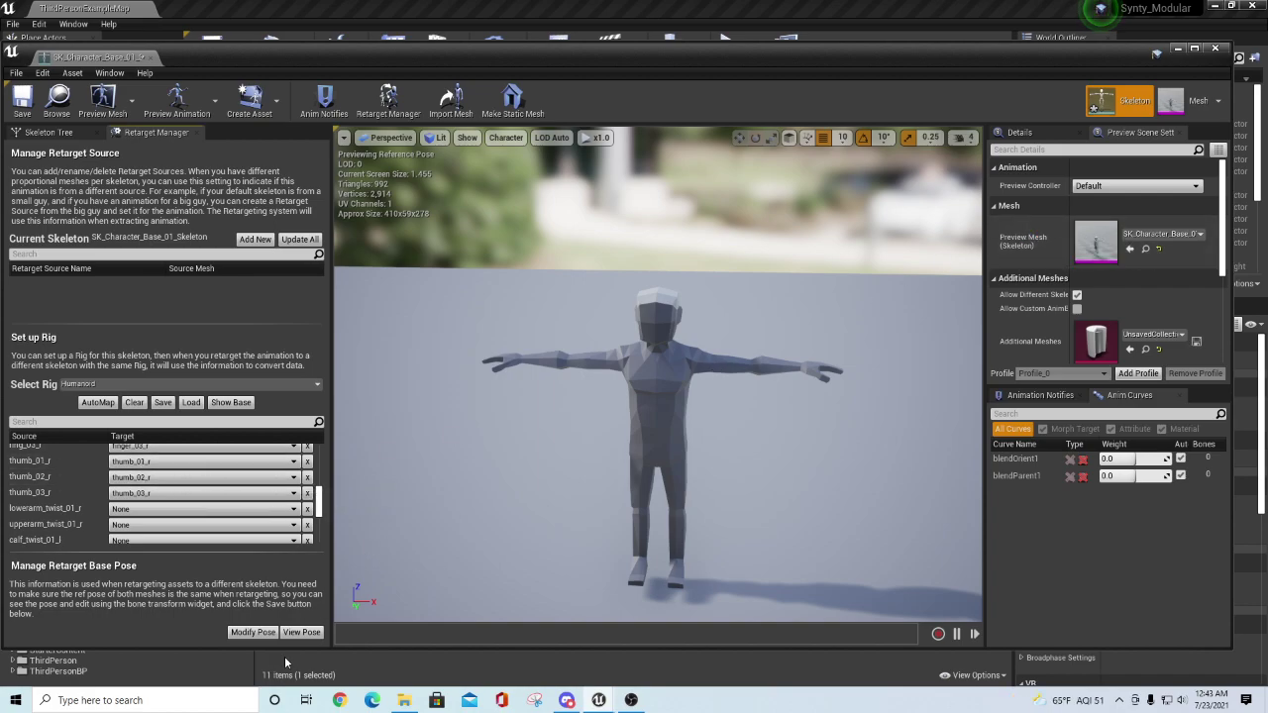
click(23, 101)
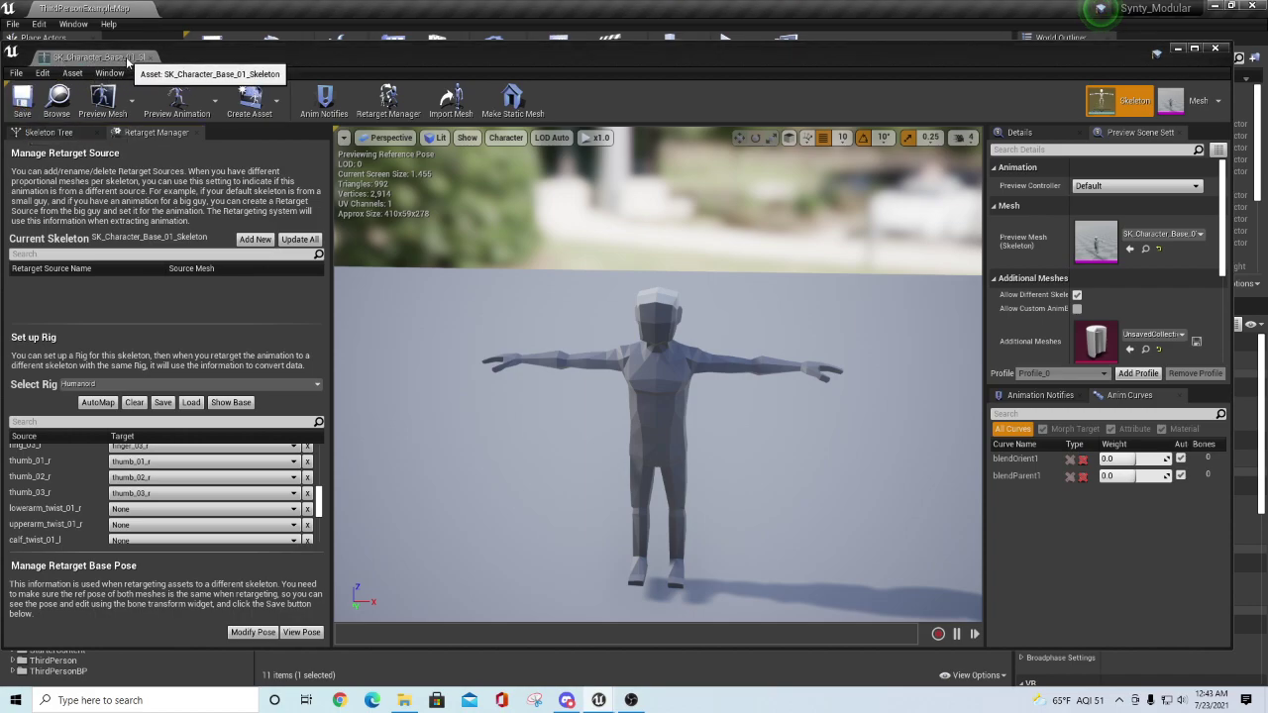
click(1215, 49)
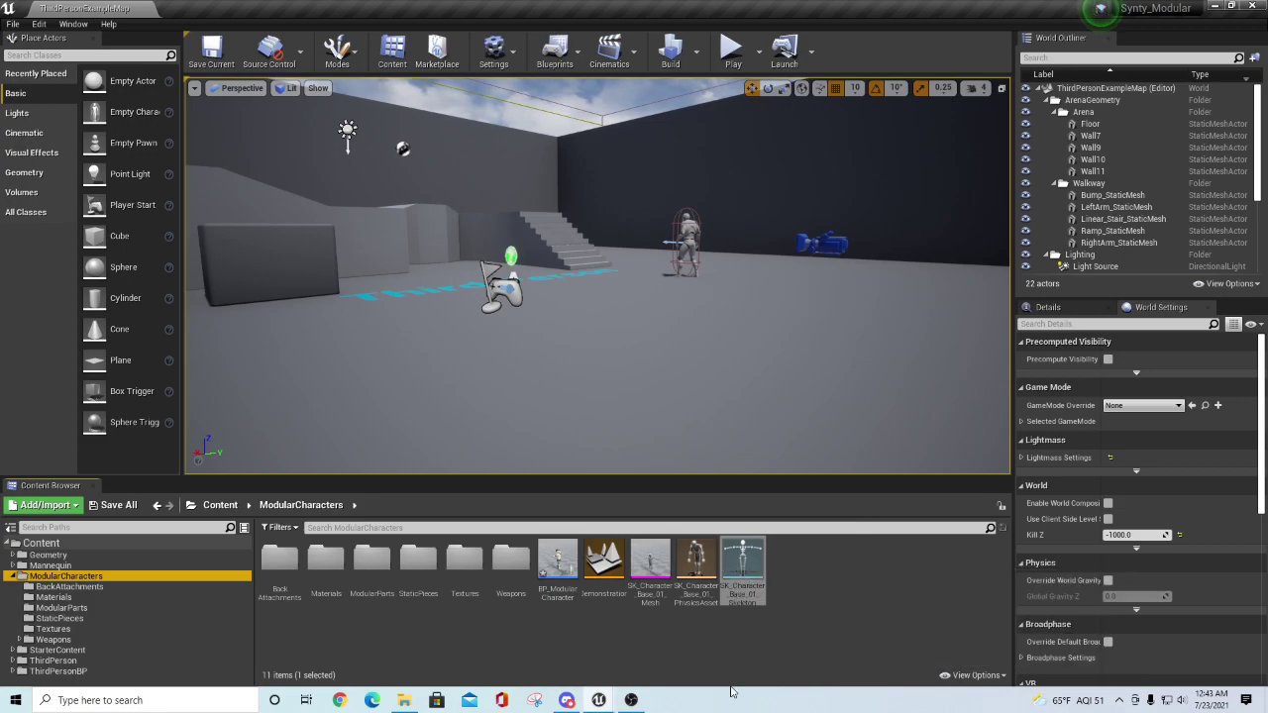
- Locate the ThirdPersonCharacter blueprint in the Blueprints folder of ThirdPersonBP
click(13, 577)
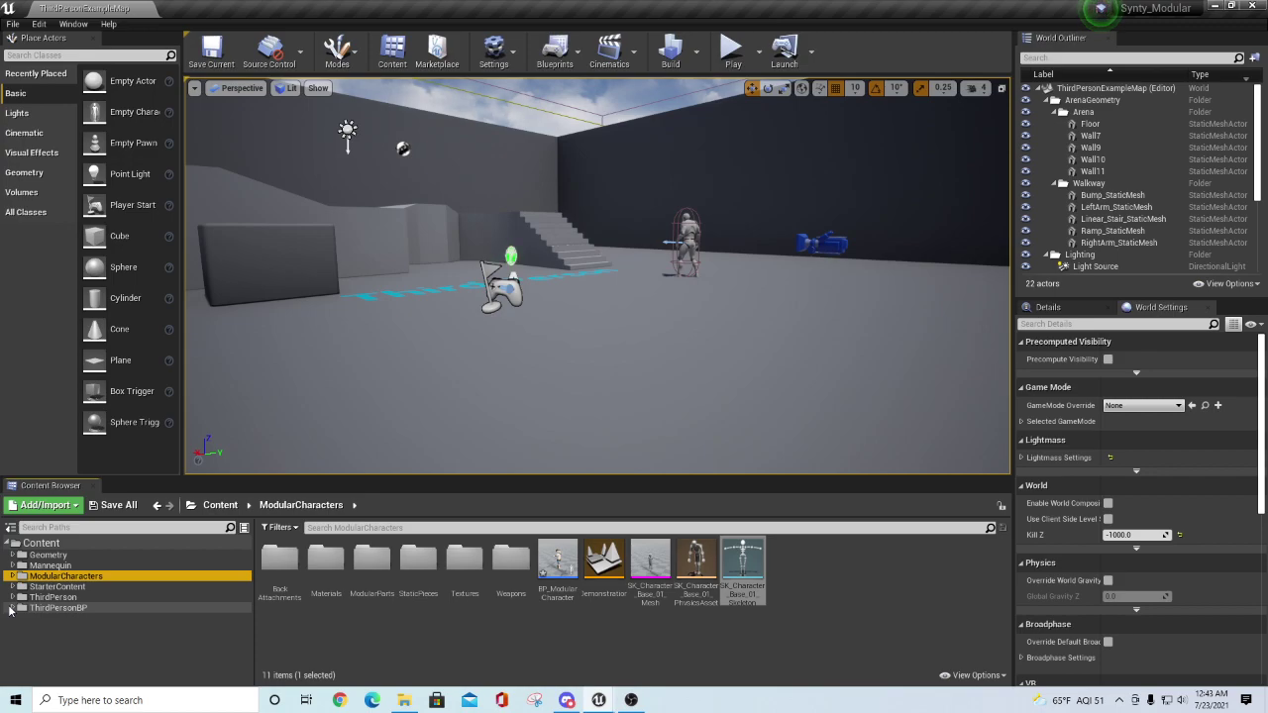
click(10, 611)
click(11, 609)
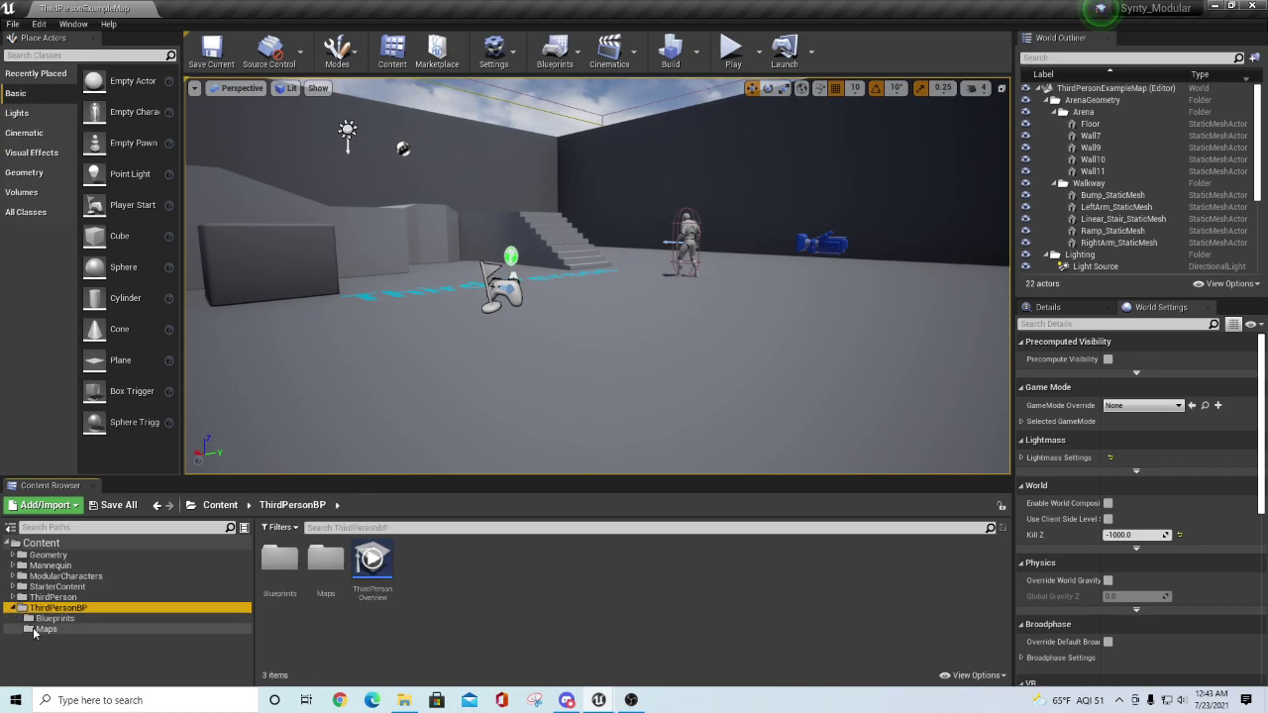
click(47, 620)
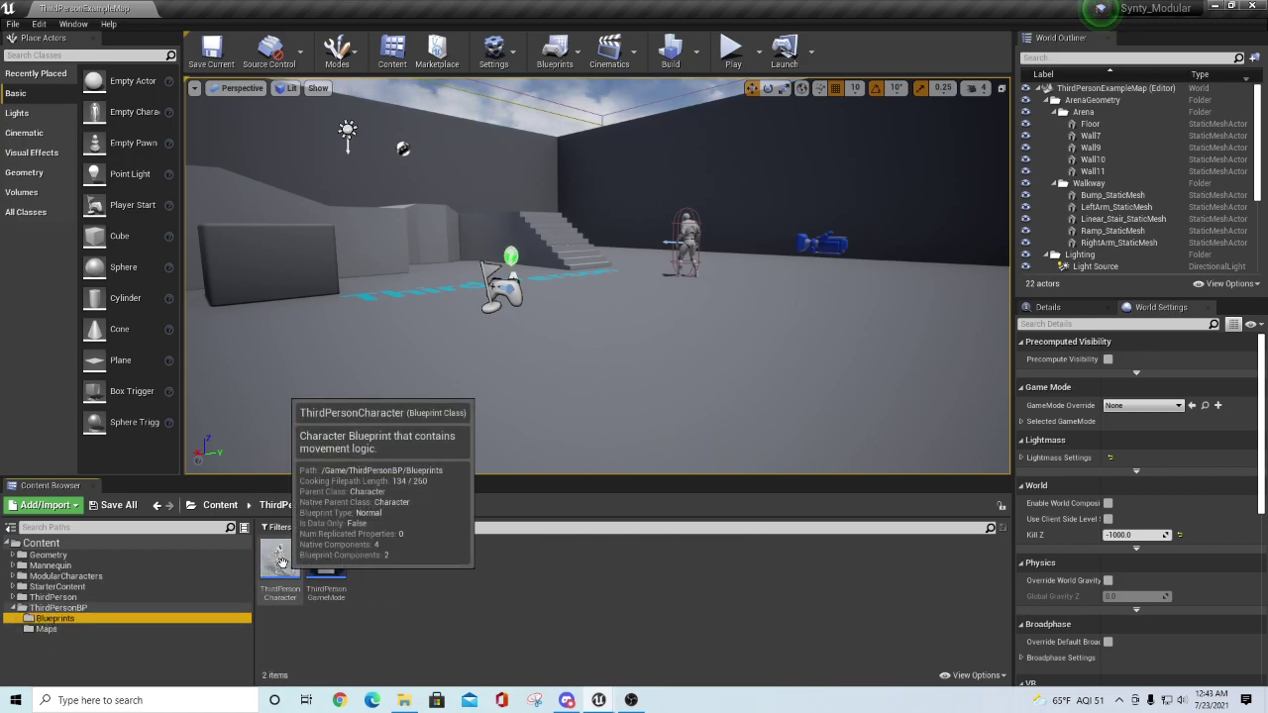
click(282, 563)
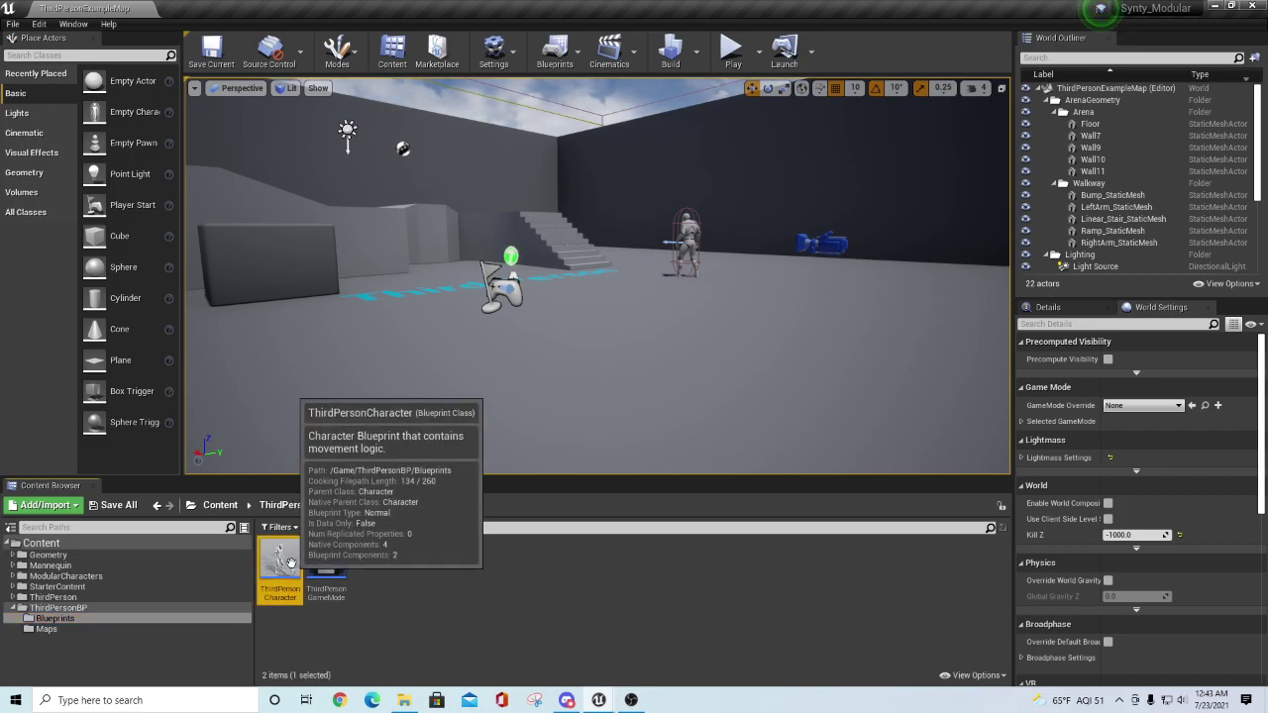
- Open UE4_Mannequin_Skeleton from the Mannequin/Character/Mesh folder and assign it the Humanoid rig
click(13, 566)
click(55, 587)
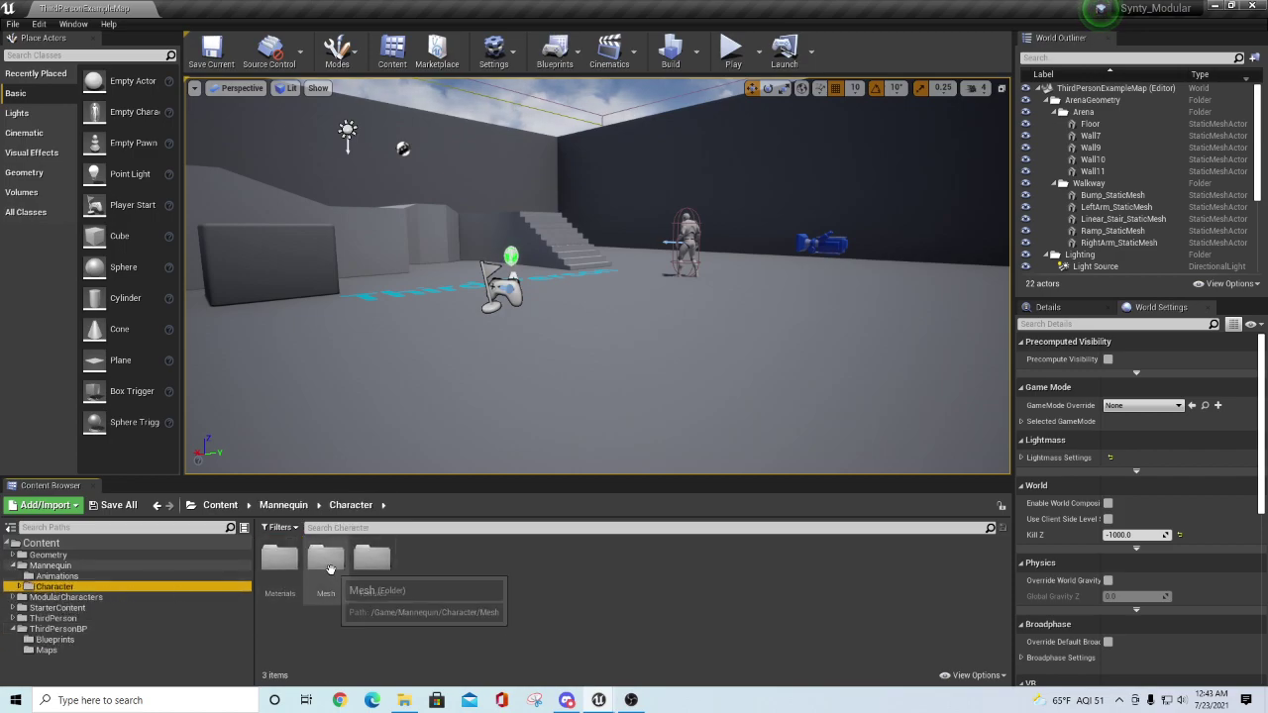
double_click(328, 562)
click(484, 572)
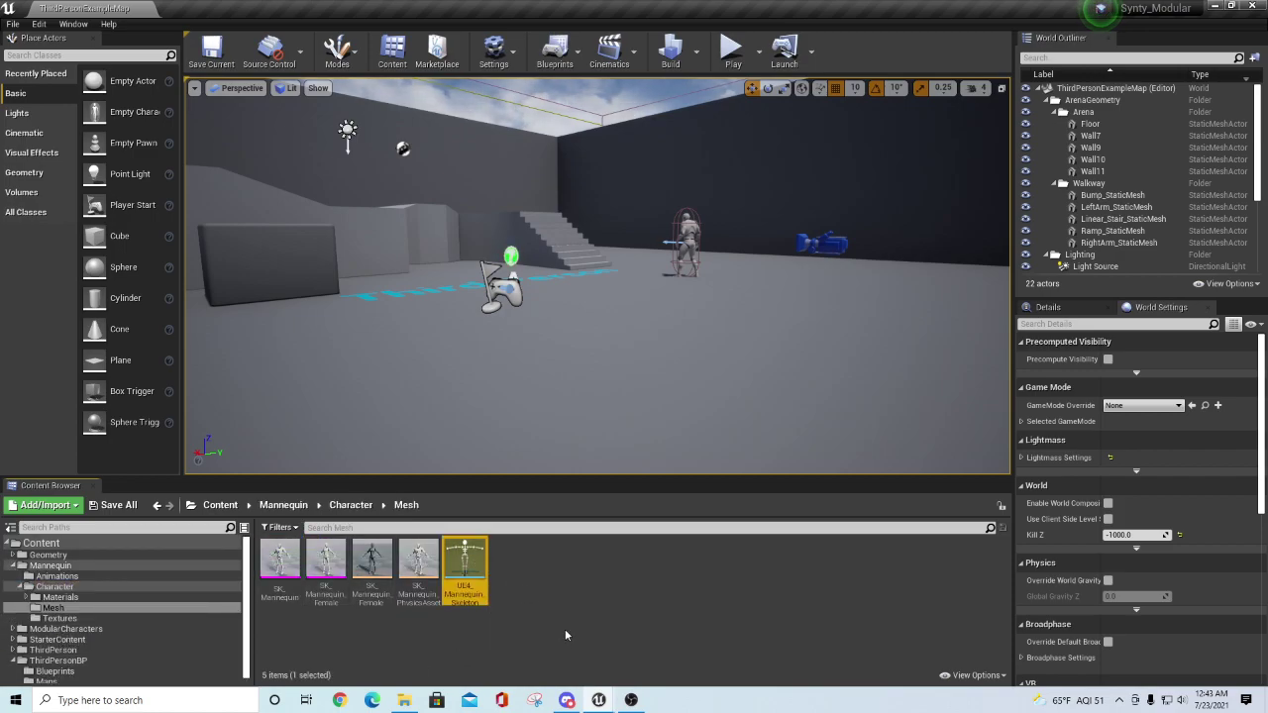
double_click(468, 573)
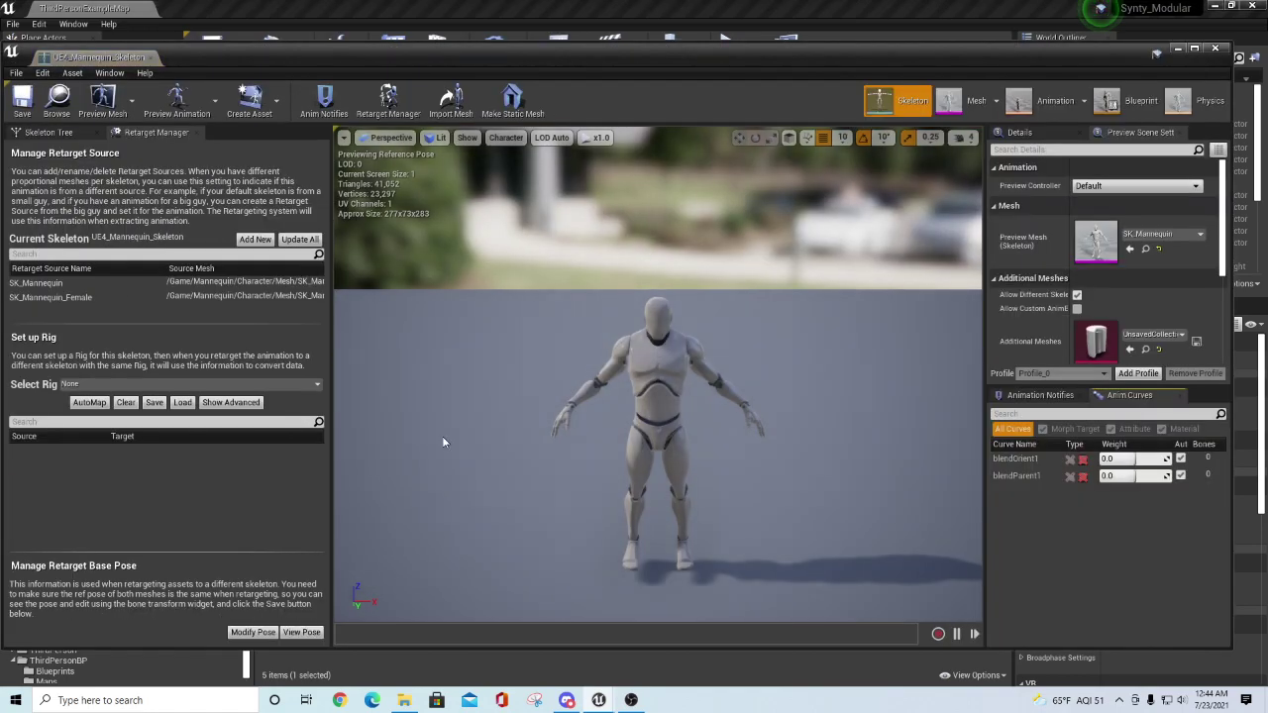
click(316, 385)
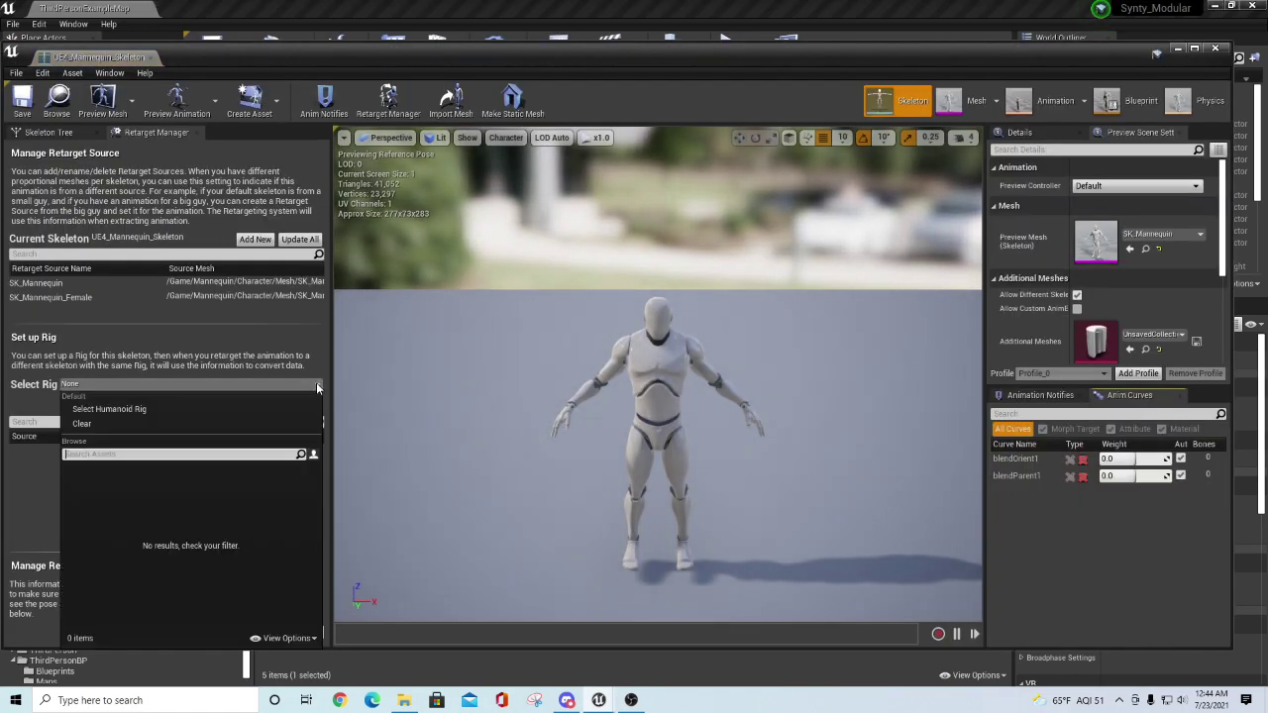
click(148, 411)
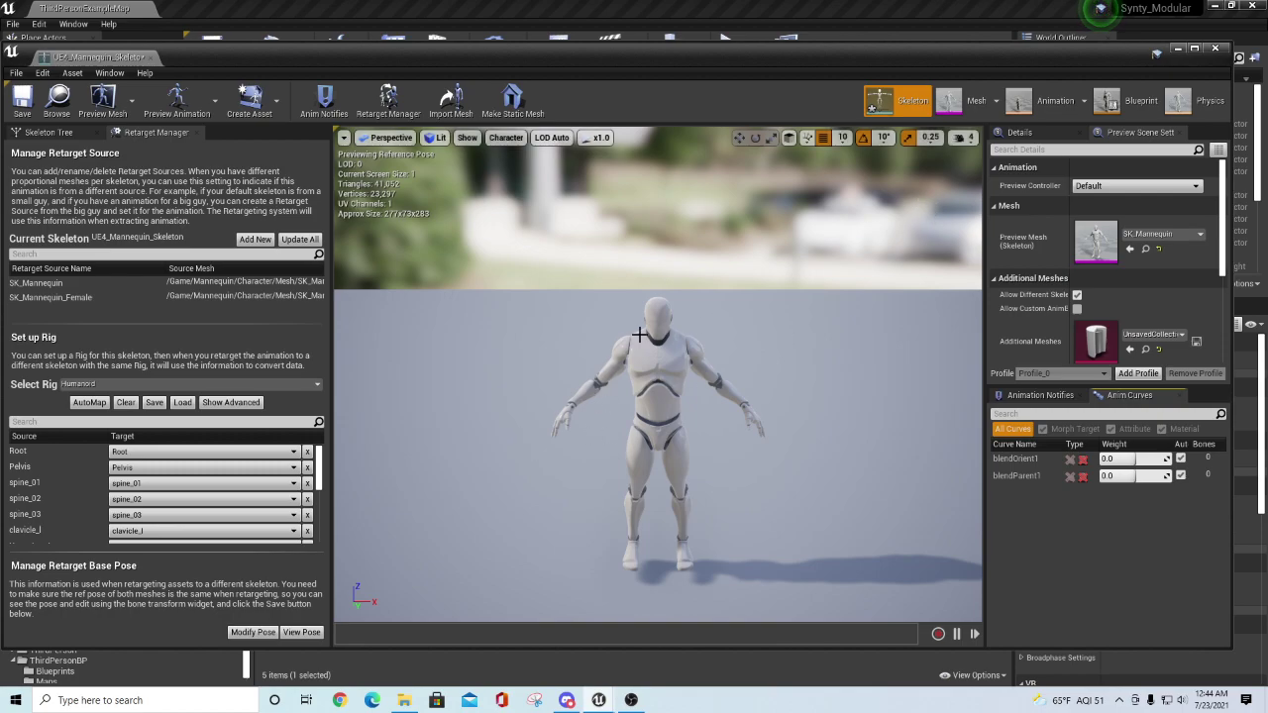
- Rotate the mannequin's right upper arm and forearm bones until the arm extends horizontally for a T-pose
click(611, 365)
drag(626, 280, 680, 285)
drag(705, 361, 707, 349)
click(561, 339)
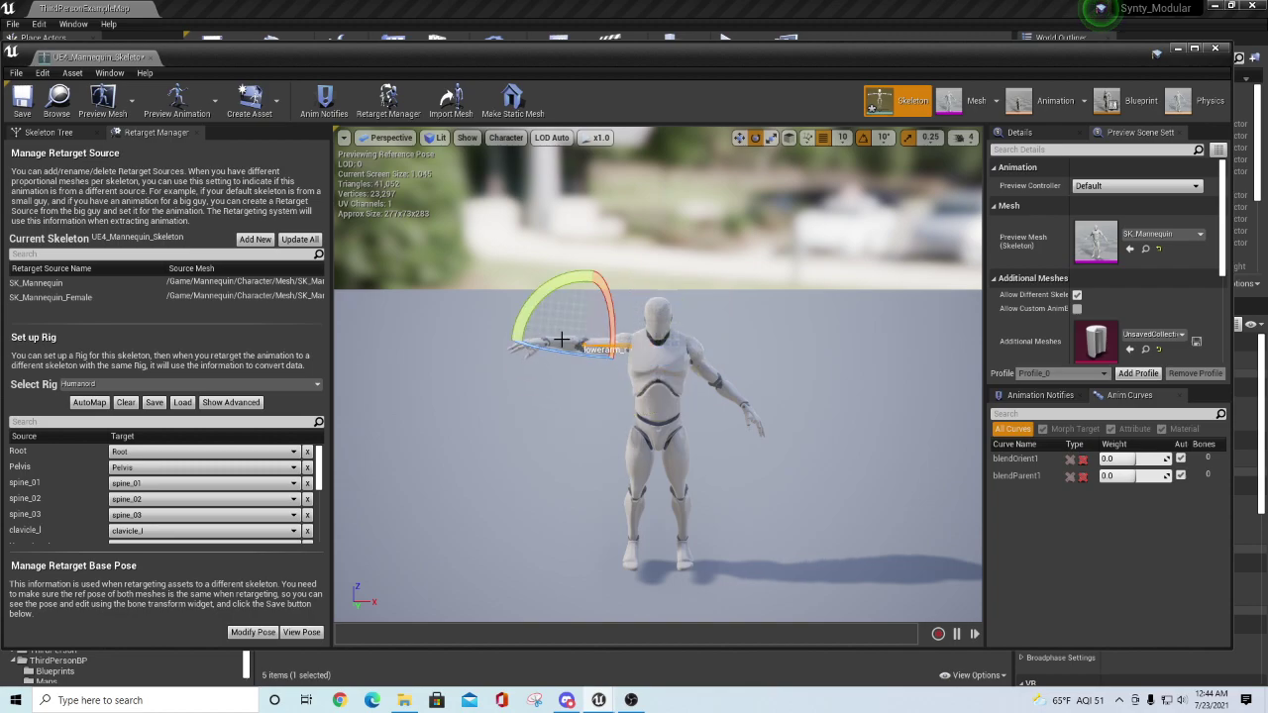
drag(581, 299, 576, 298)
drag(589, 359, 588, 360)
- Rotate the mannequin's right hand bone to line up with the horizontal arm
key(r)
drag(489, 436, 634, 513)
click(508, 425)
alt+drag(659, 434, 1016, 317)
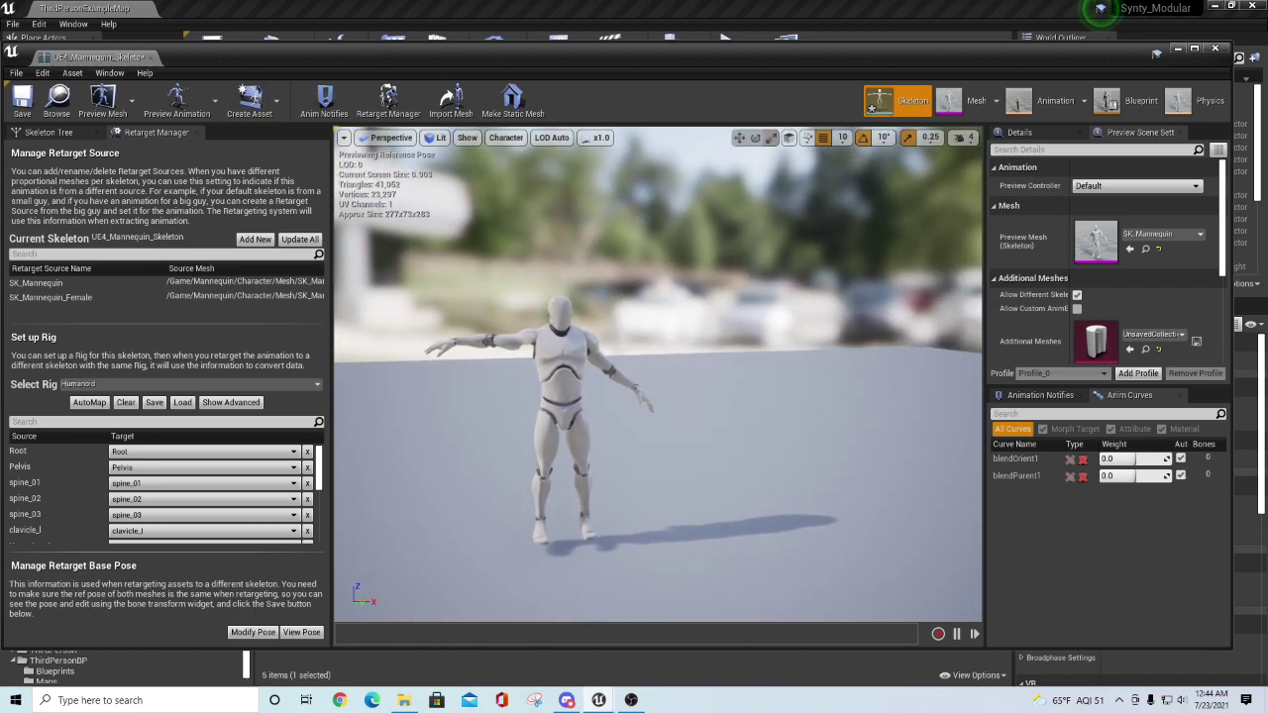
click(443, 348)
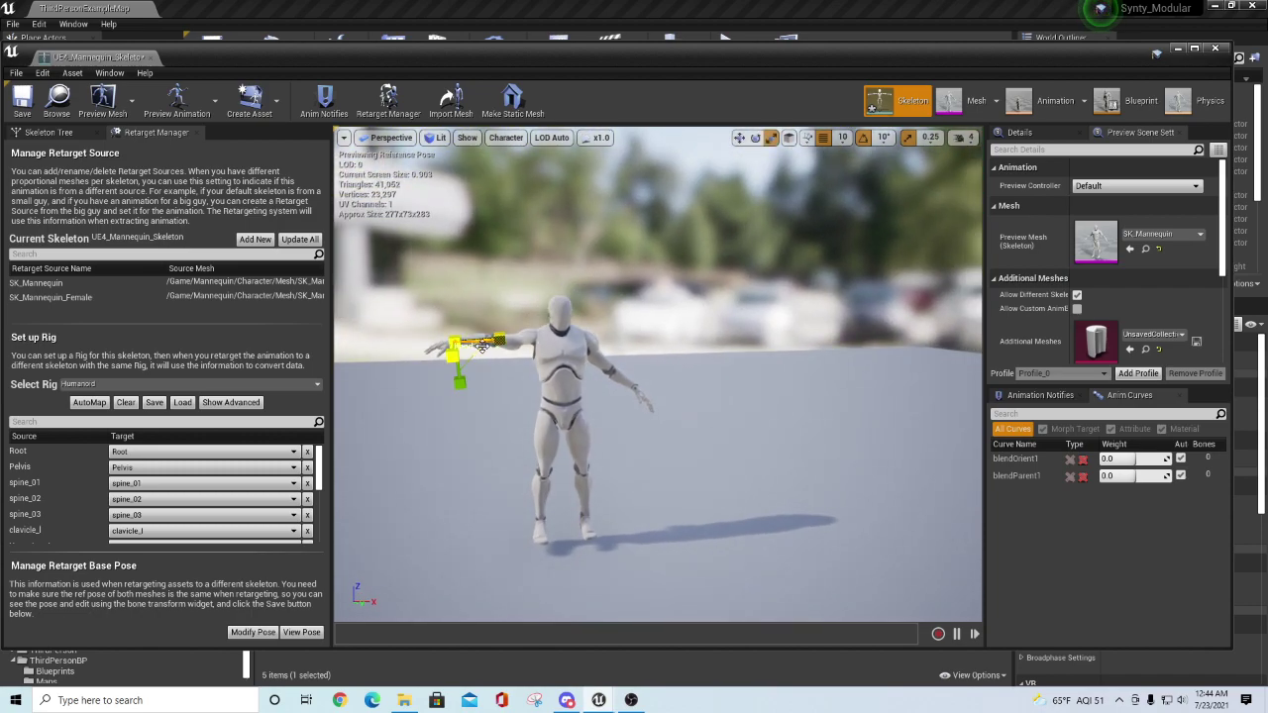
click(739, 138)
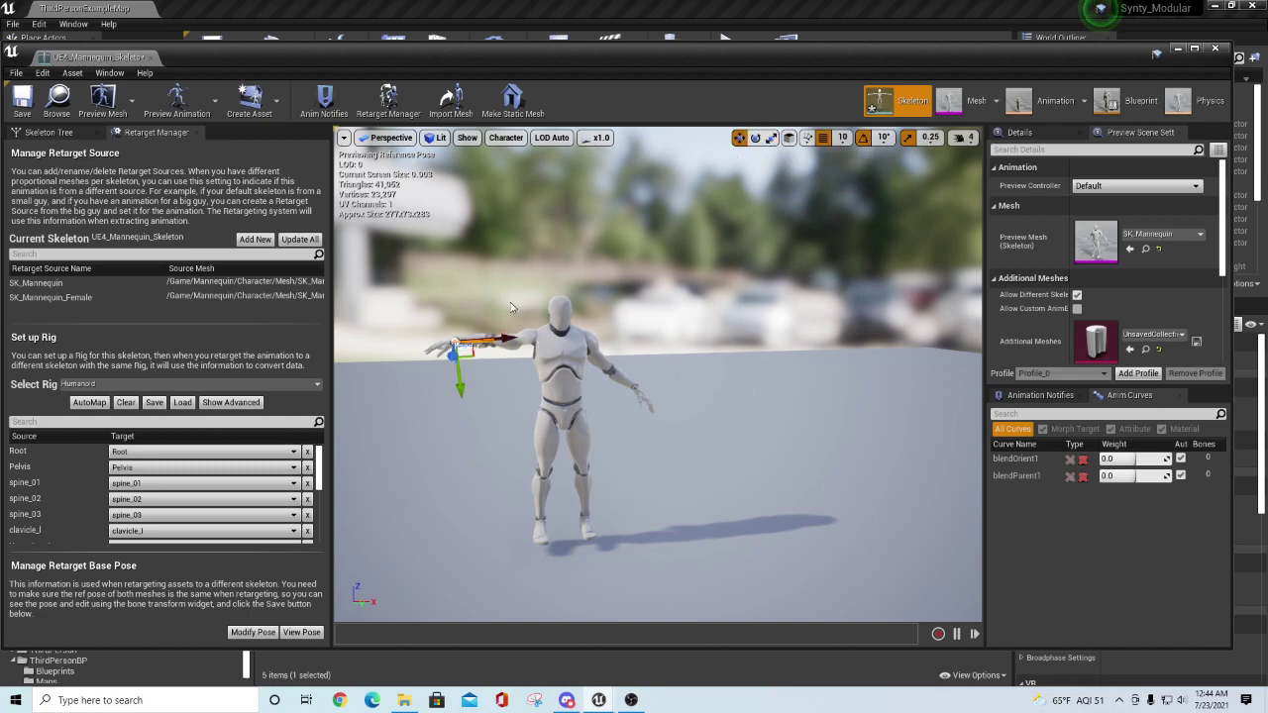
click(755, 138)
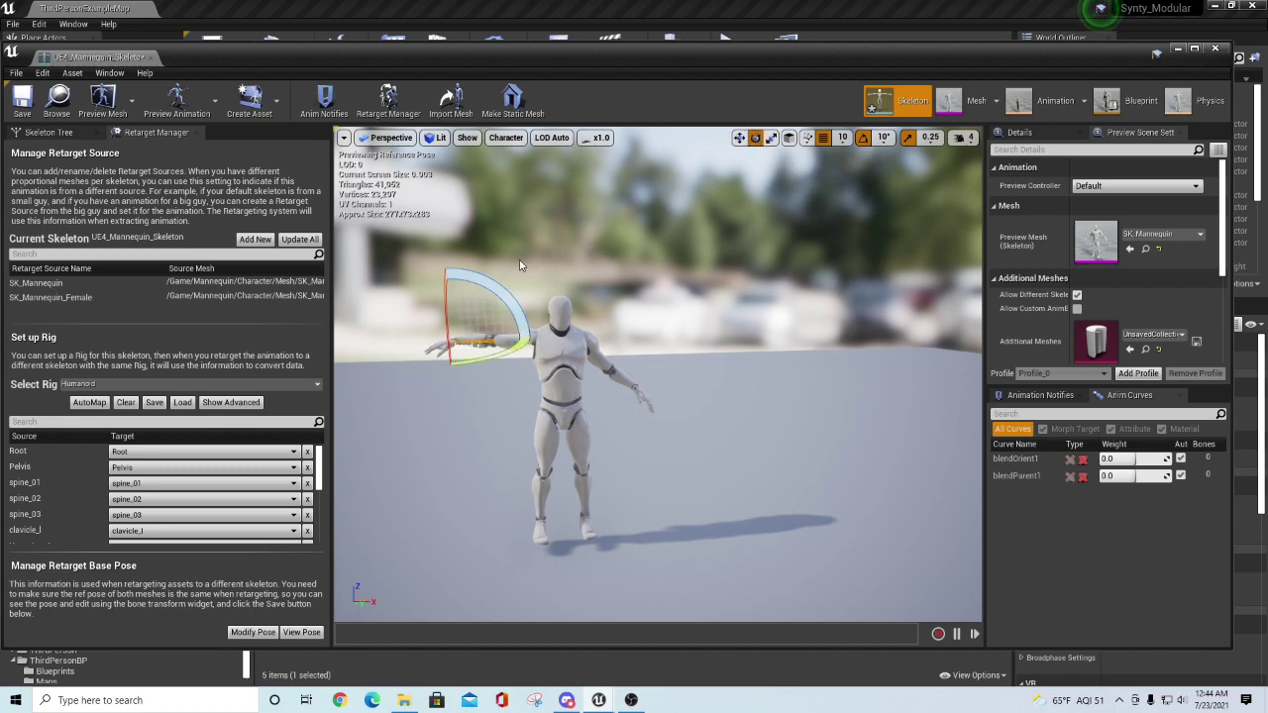
drag(490, 282, 526, 291)
- Rotate the mannequin's left upper arm and forearm bones until the arm extends horizontally to match the other side
mouse_move(738, 346)
alt+mouse_down()
mouse_move(649, 347)
mouse_move(731, 354)
alt+mouse_up()
click(629, 356)
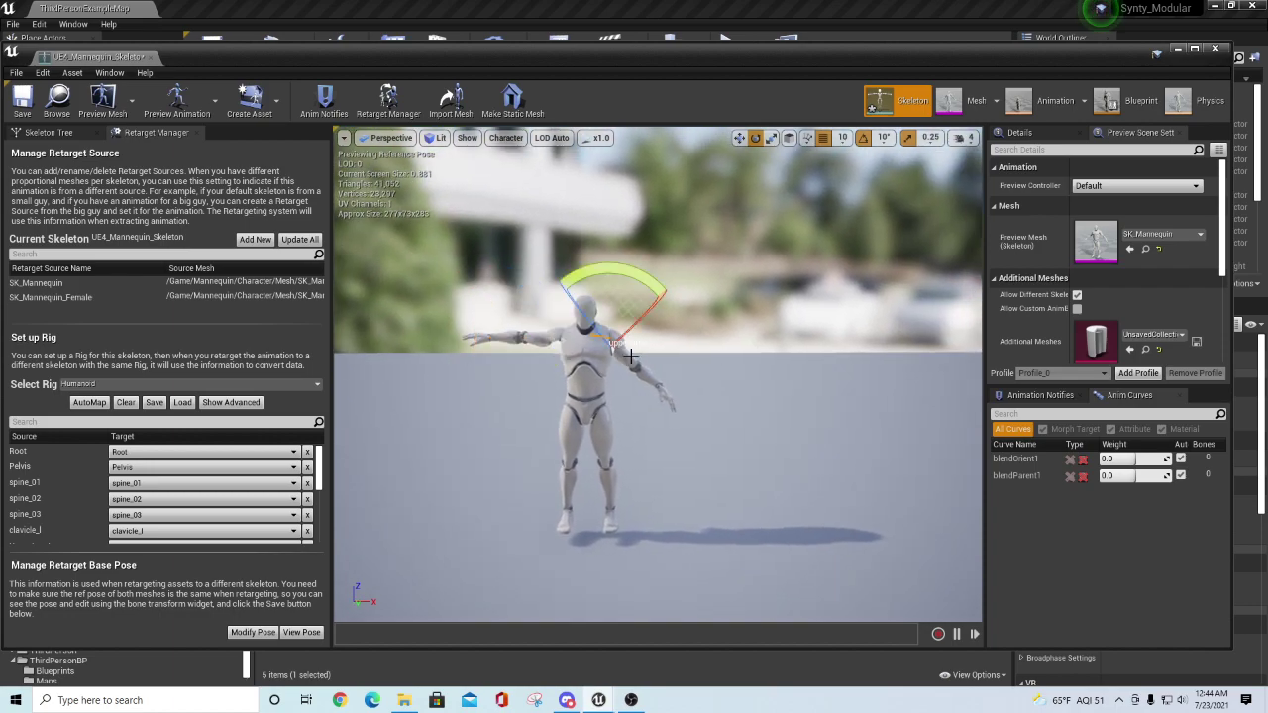
drag(628, 276, 701, 375)
click(666, 338)
drag(642, 343, 645, 343)
- Rotate the mannequin's left hand bone to line up with its horizontal arm
alt+drag(768, 316, 729, 375)
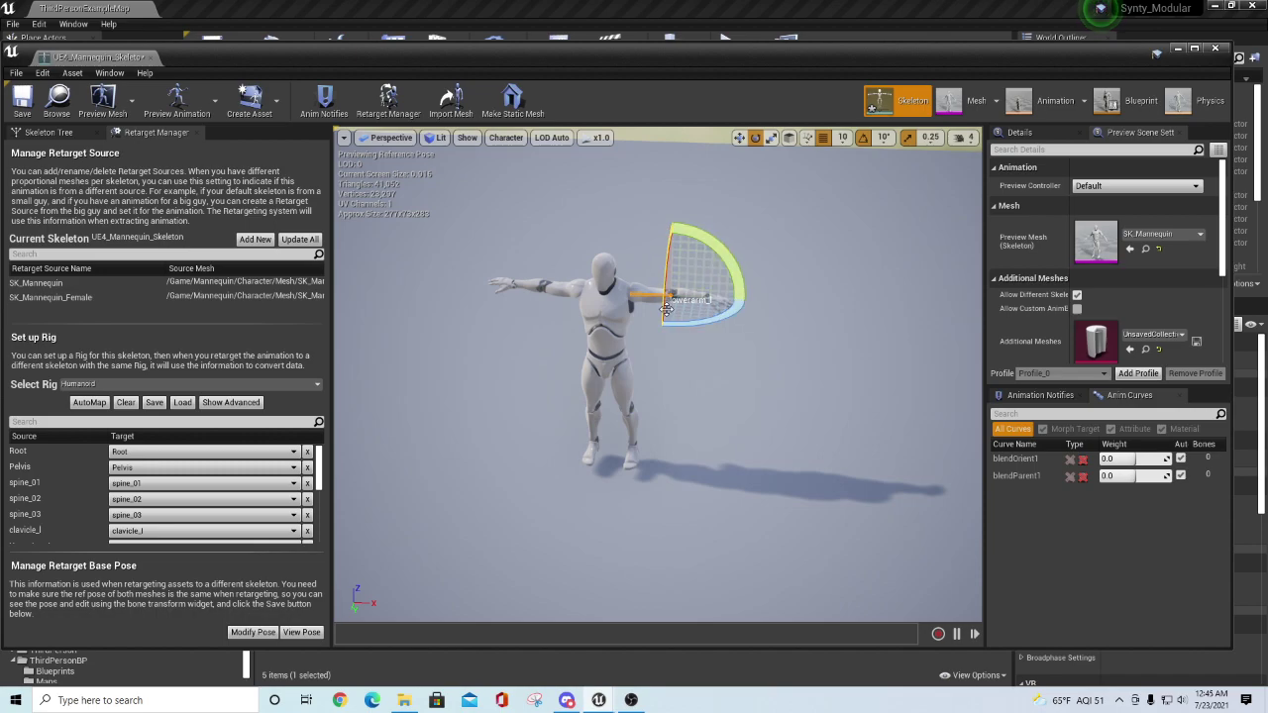
click(807, 335)
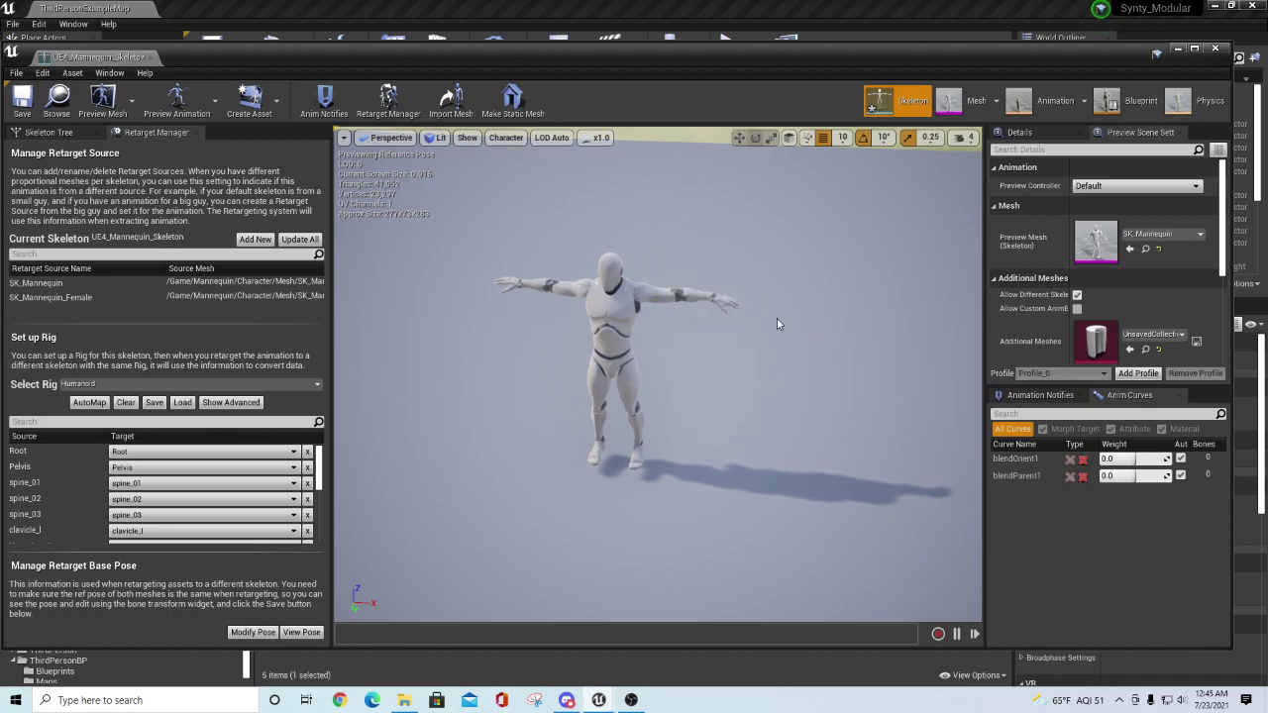
click(726, 299)
mouse_move(839, 394)
alt+mouse_down()
mouse_move(782, 411)
mouse_move(839, 393)
alt+mouse_up()
right_drag(812, 453, 927, 377)
drag(760, 385, 756, 361)
- Set the rotation snap to 2.812° and rotate both thigh bones slightly inward to bring the legs closer together
alt+drag(770, 509, 843, 436)
scroll(696, 523, down, 2)
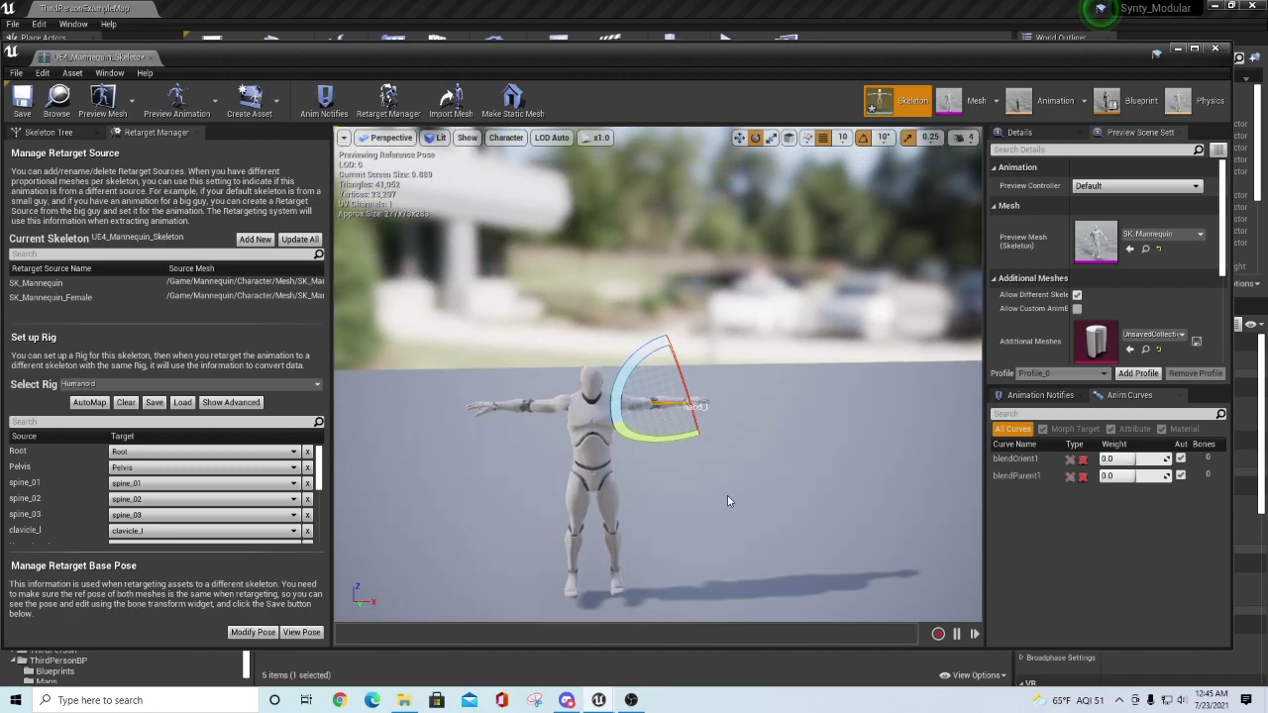
click(883, 138)
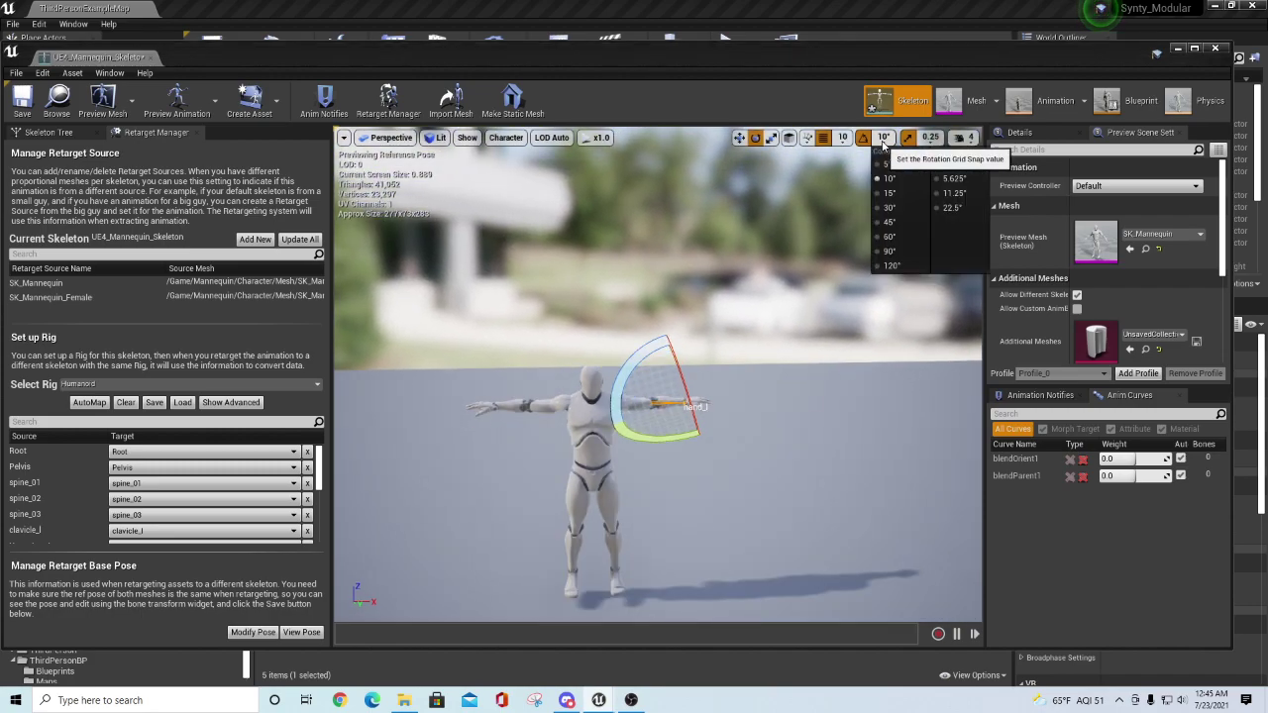
click(930, 139)
click(882, 138)
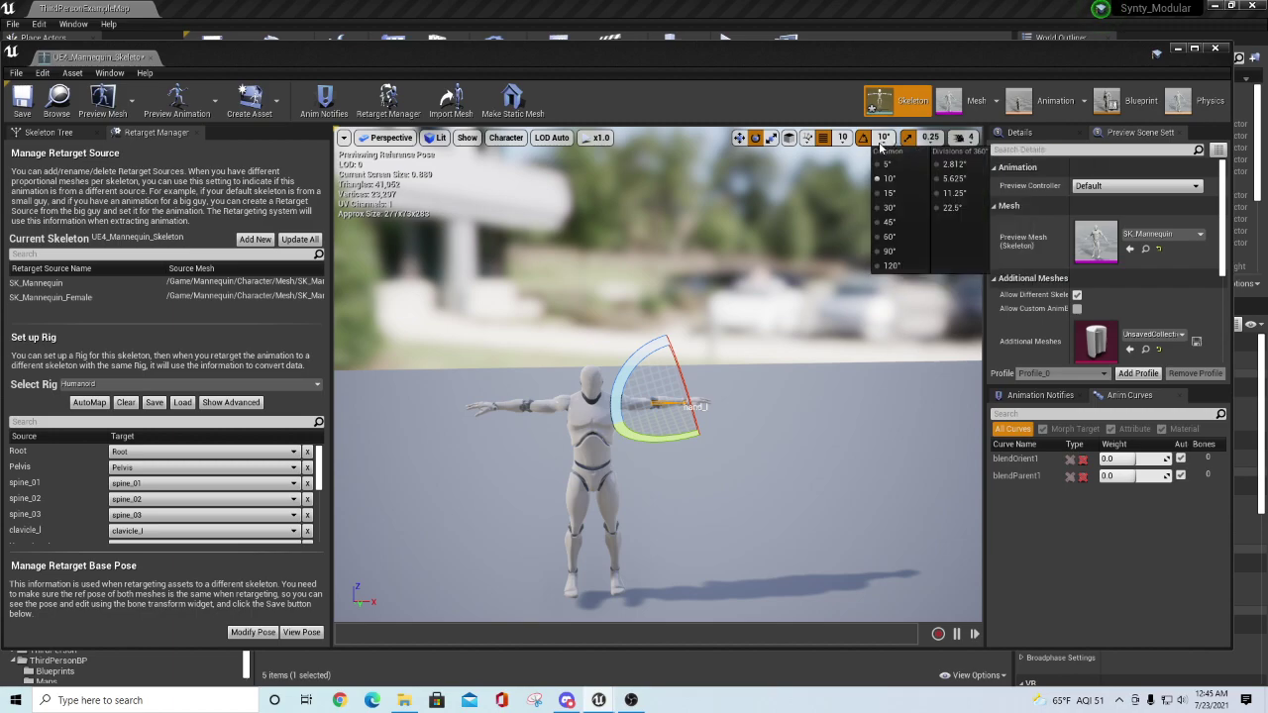
click(953, 164)
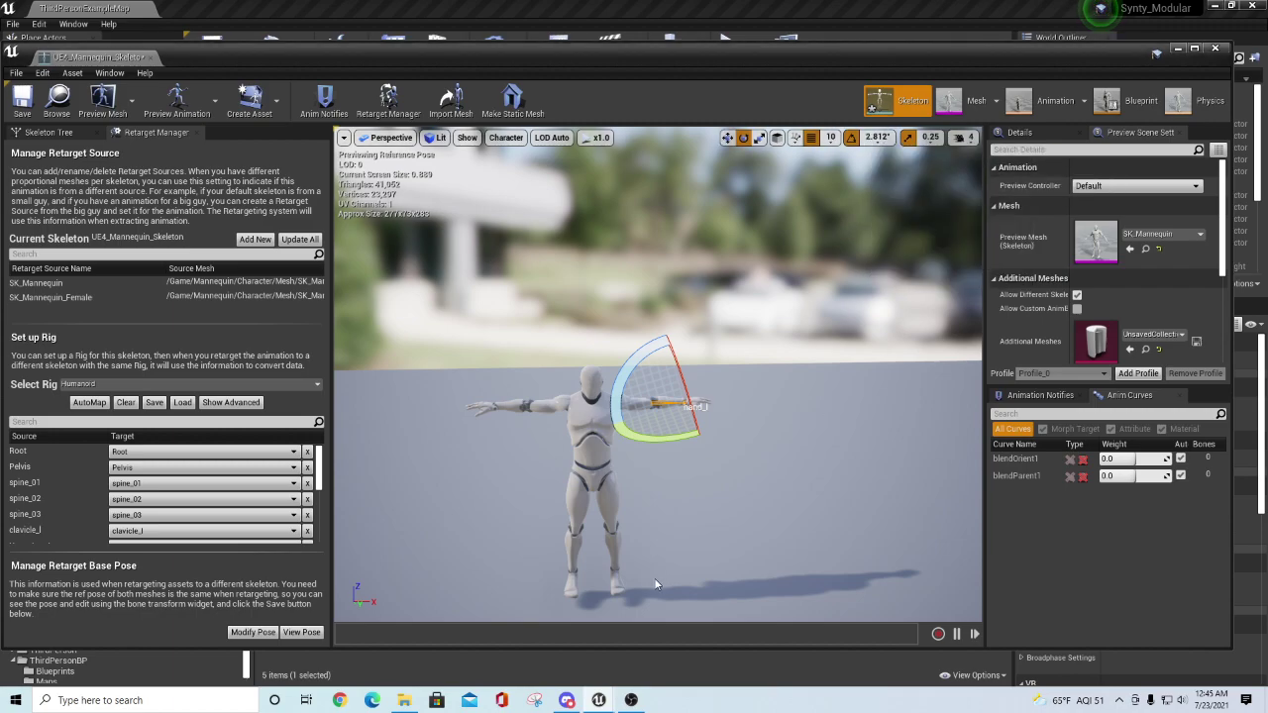
click(575, 499)
drag(644, 440, 646, 441)
click(612, 510)
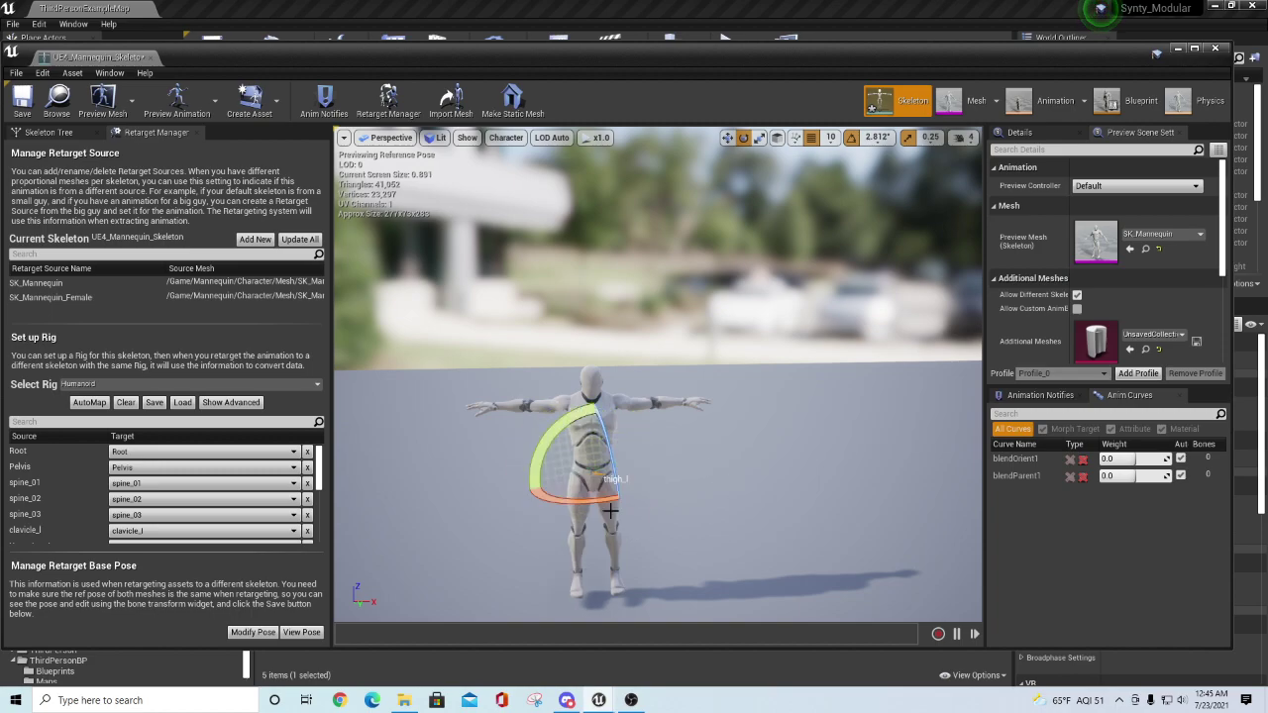
drag(565, 434, 567, 439)
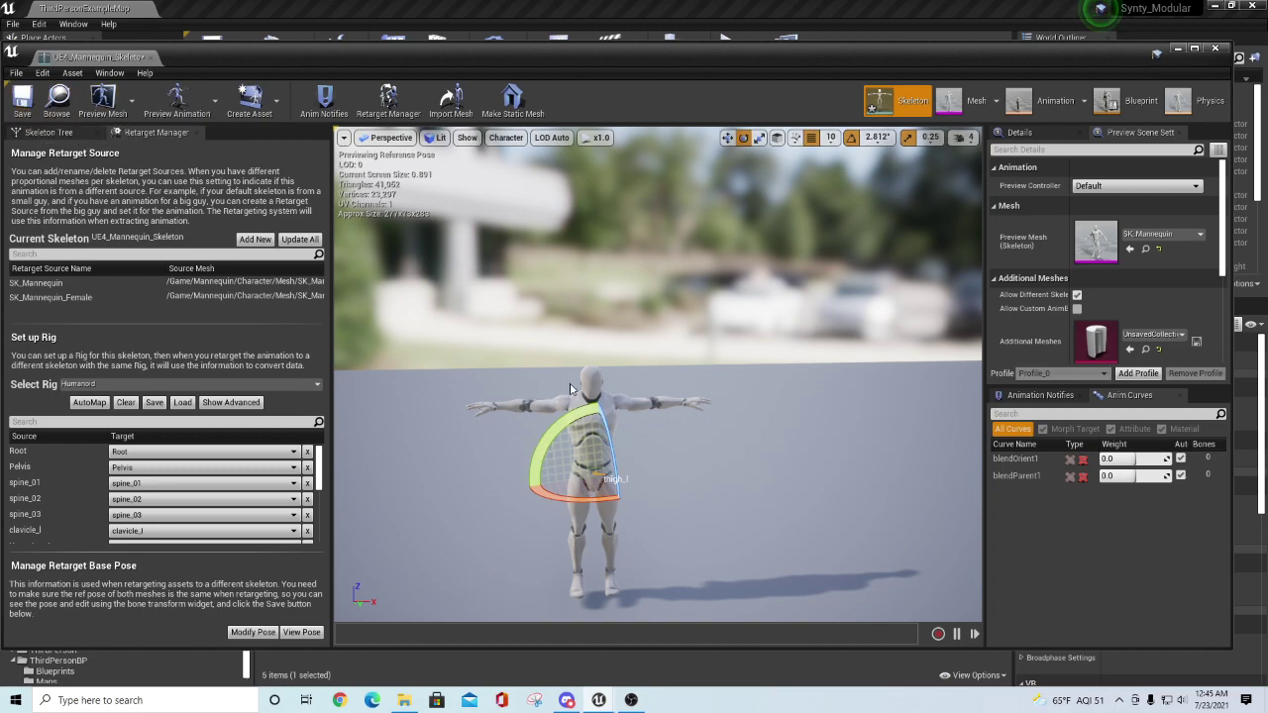
- Store the current T-pose as the mannequin's retarget base pose, save the skeleton and close its editor
click(269, 632)
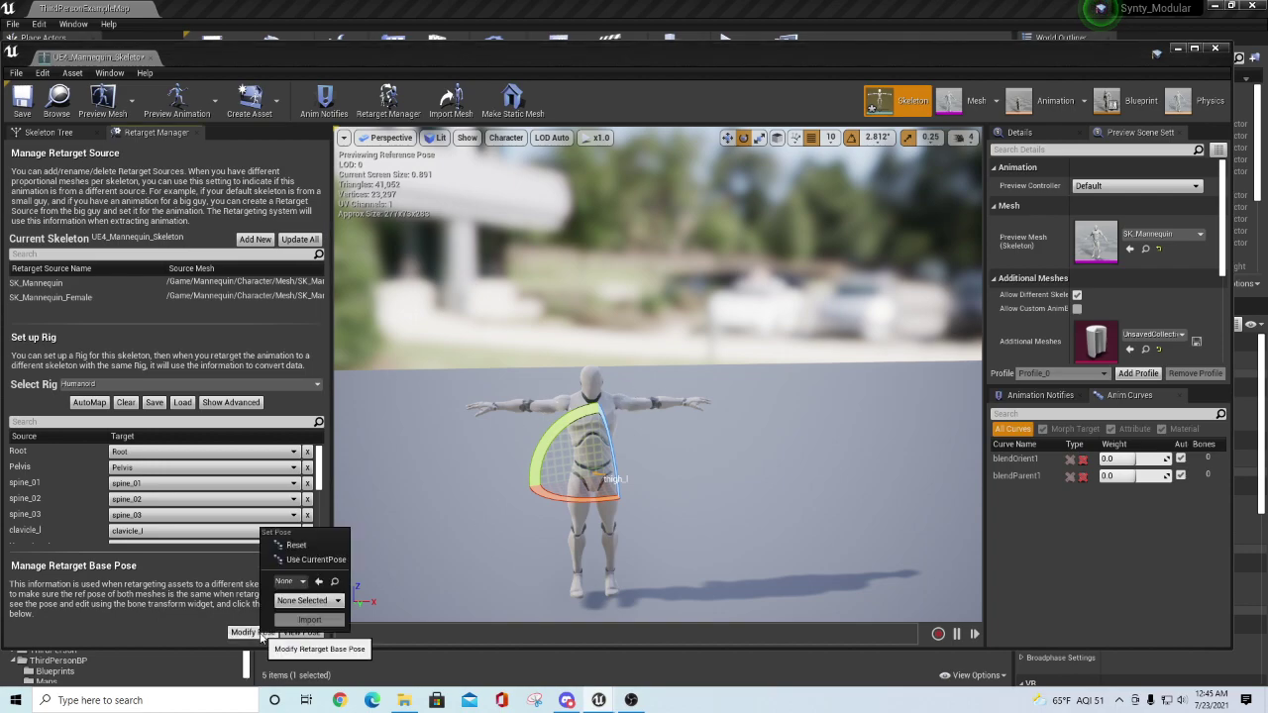
click(309, 561)
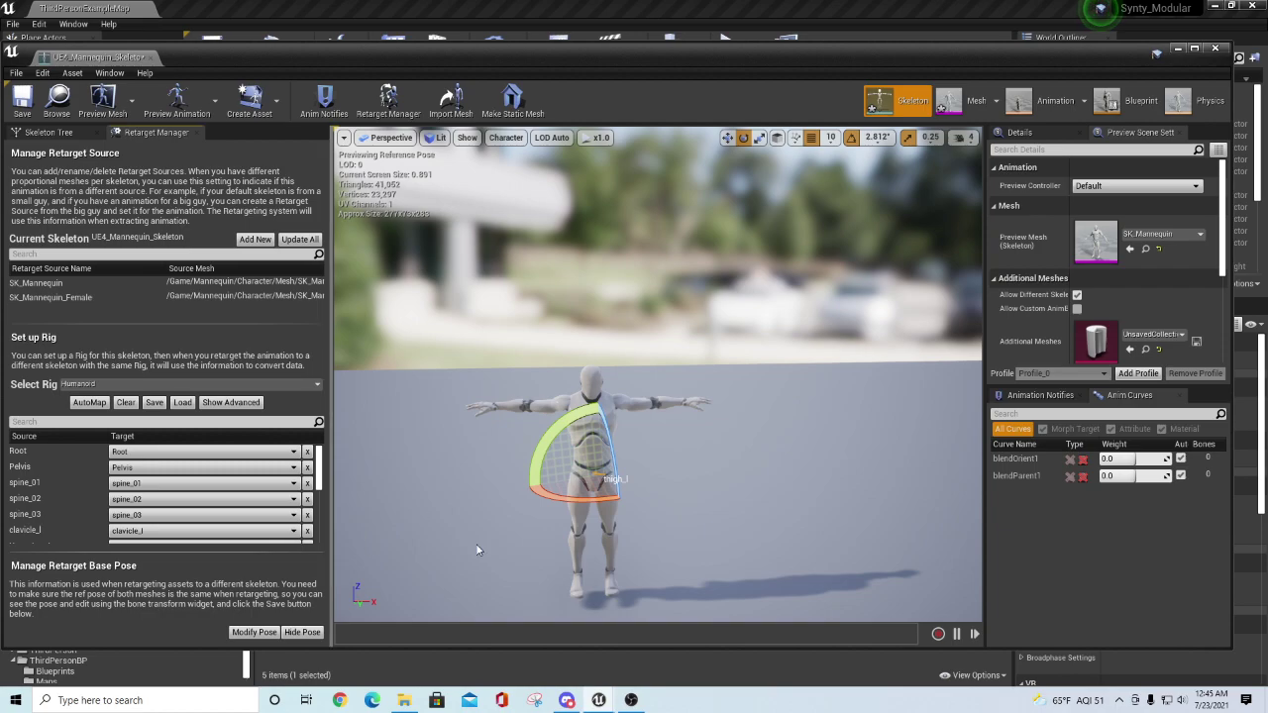
click(24, 108)
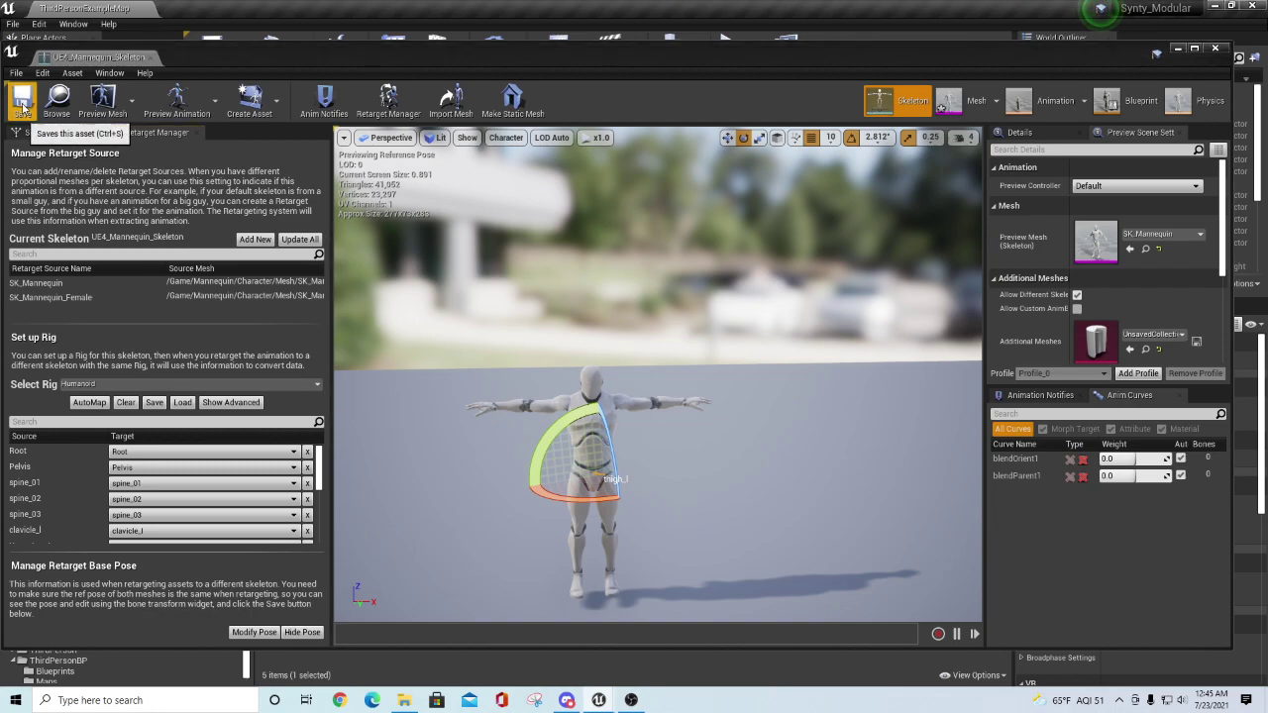
click(1215, 48)
- Enlarge the Content Browser and open the Mannequin's Animations folder
drag(574, 479, 600, 337)
click(387, 560)
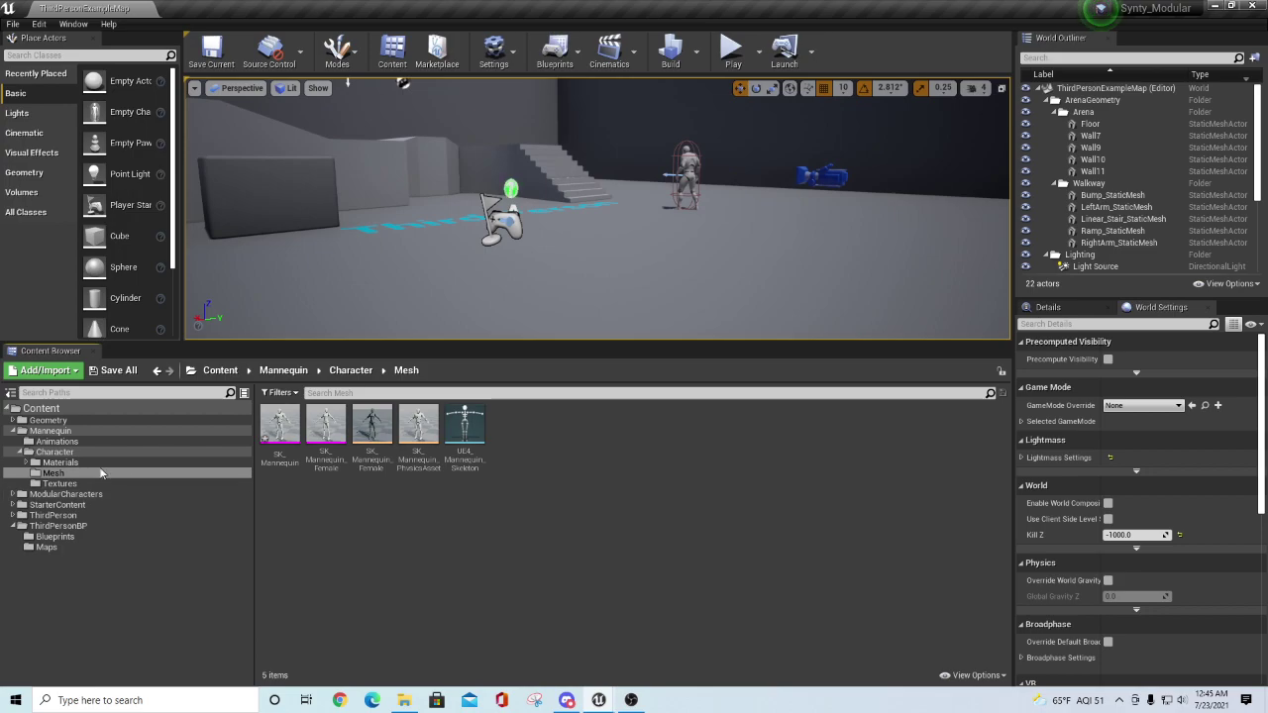
click(46, 440)
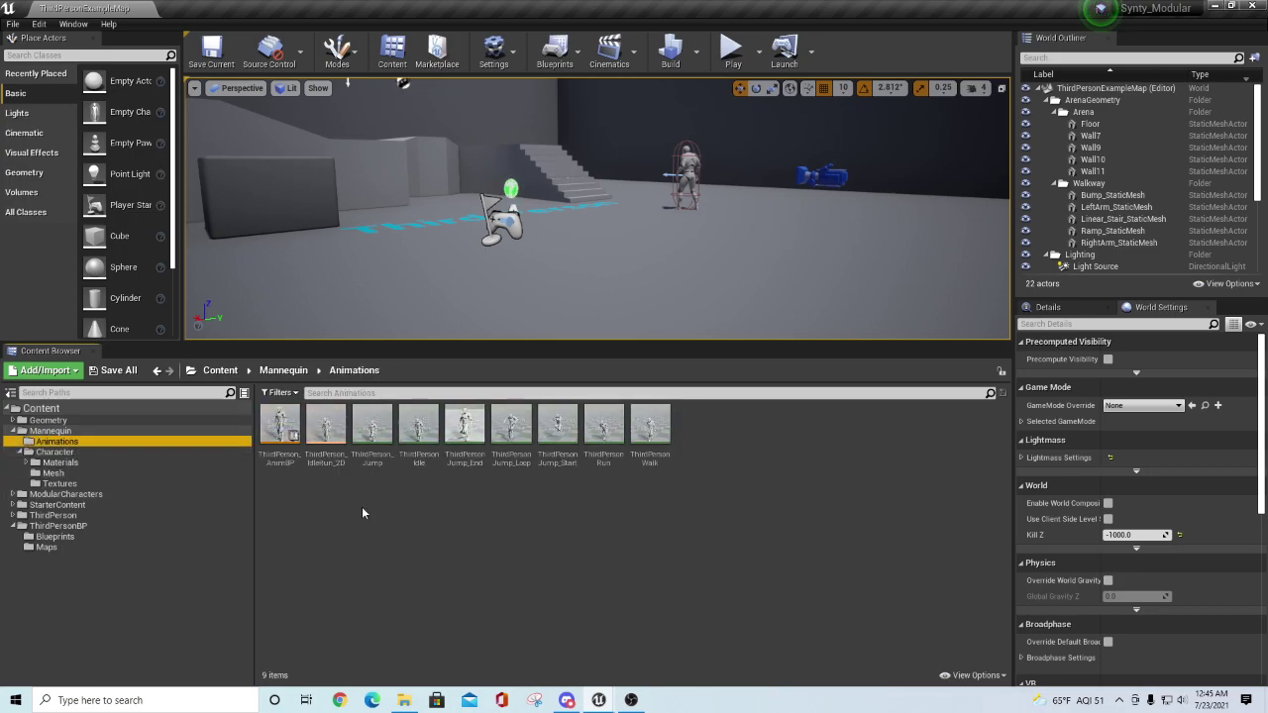
- Start duplicating and retargeting the Mannequin's ThirdPerson_AnimBP with SK_Character_Base_01_Skeleton as the target skeleton
right_click(281, 421)
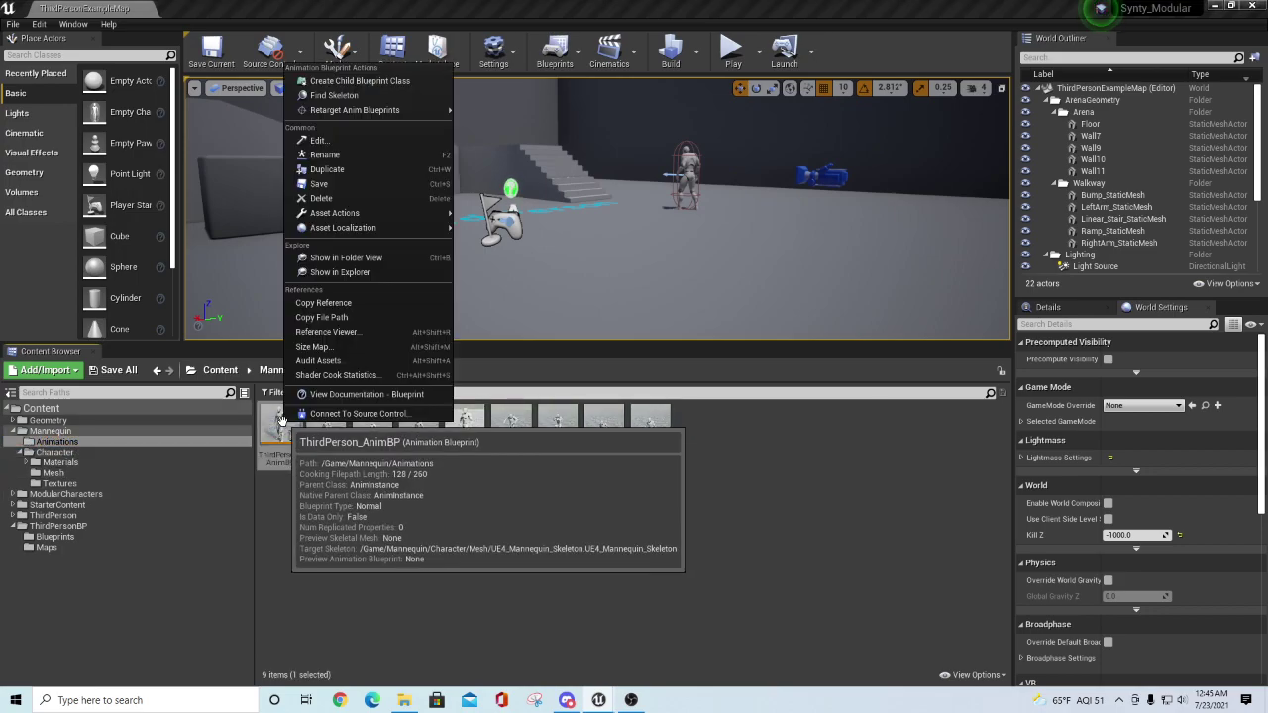
mouse_move(367, 110)
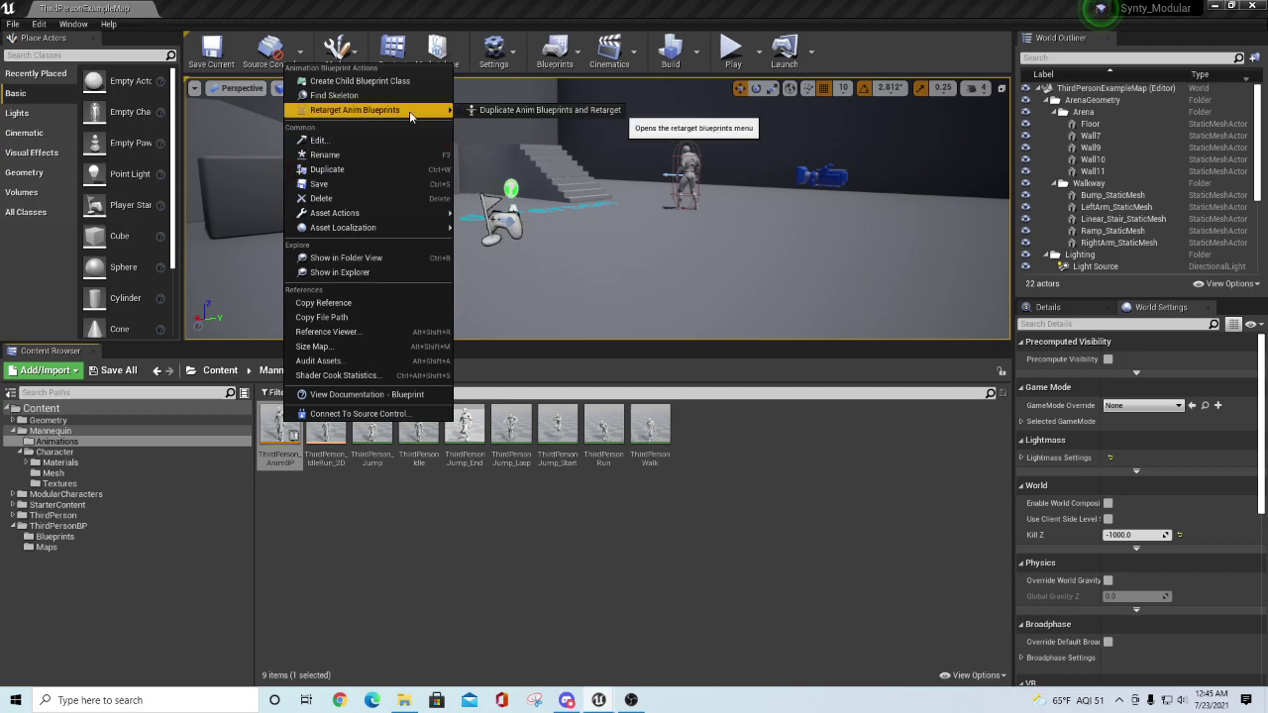
click(580, 111)
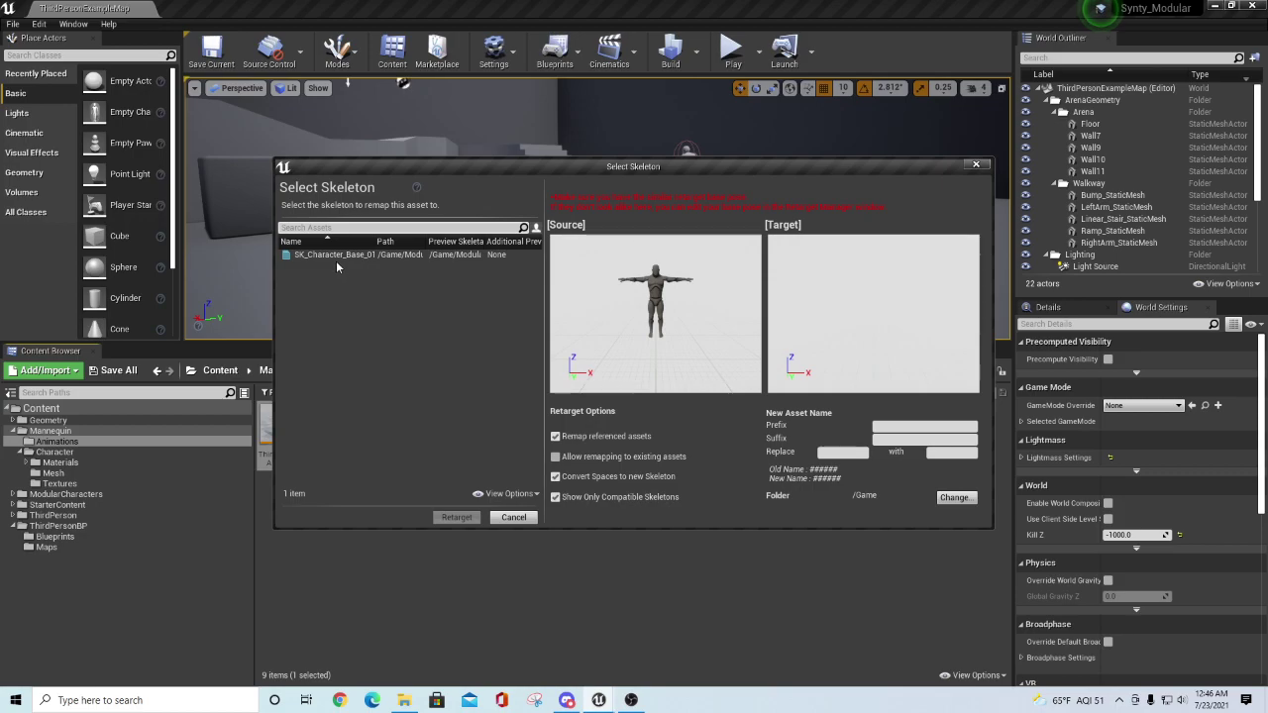
click(334, 256)
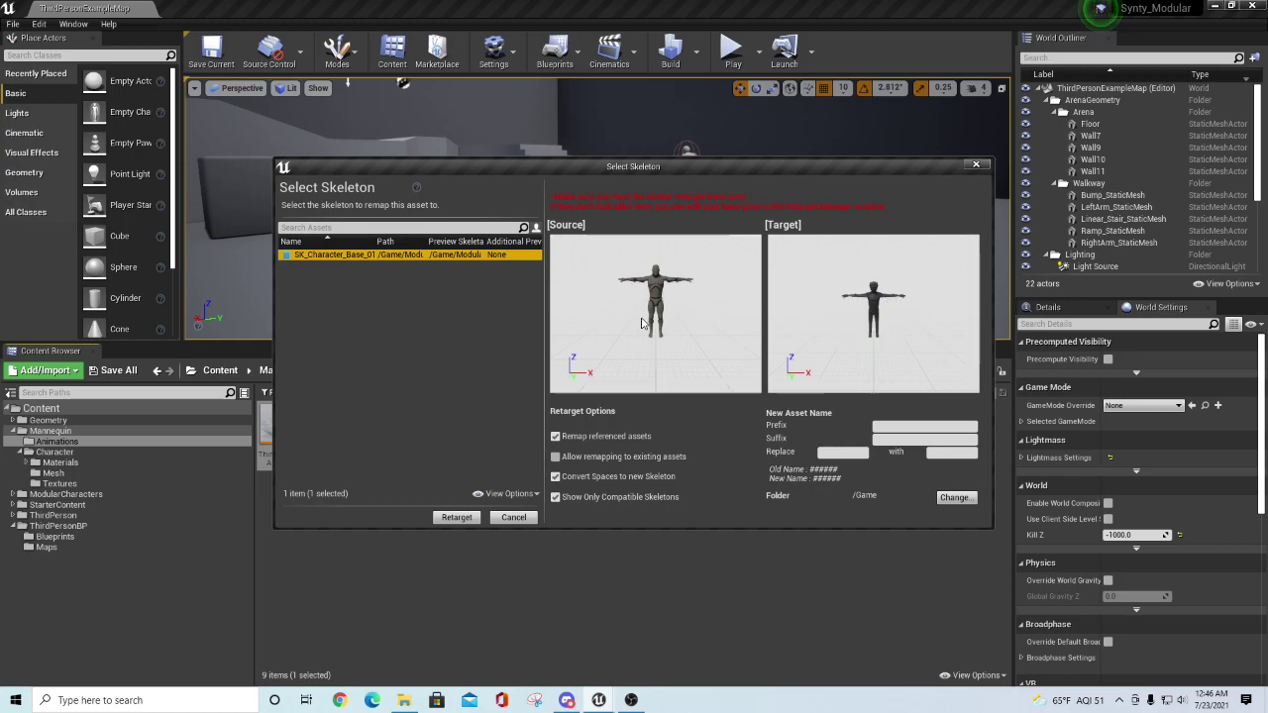
- Create a new RT_Anims folder inside ModularCharacters and choose it as the destination for the retargeted assets
click(954, 499)
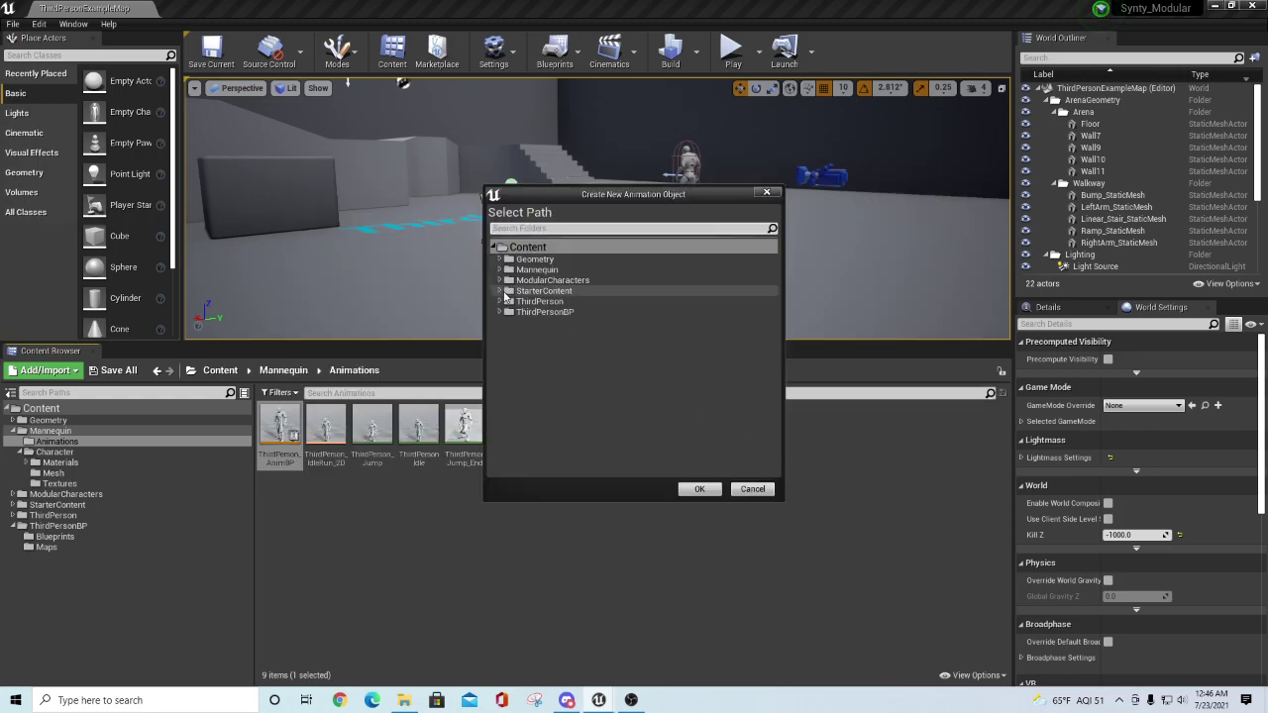
click(500, 281)
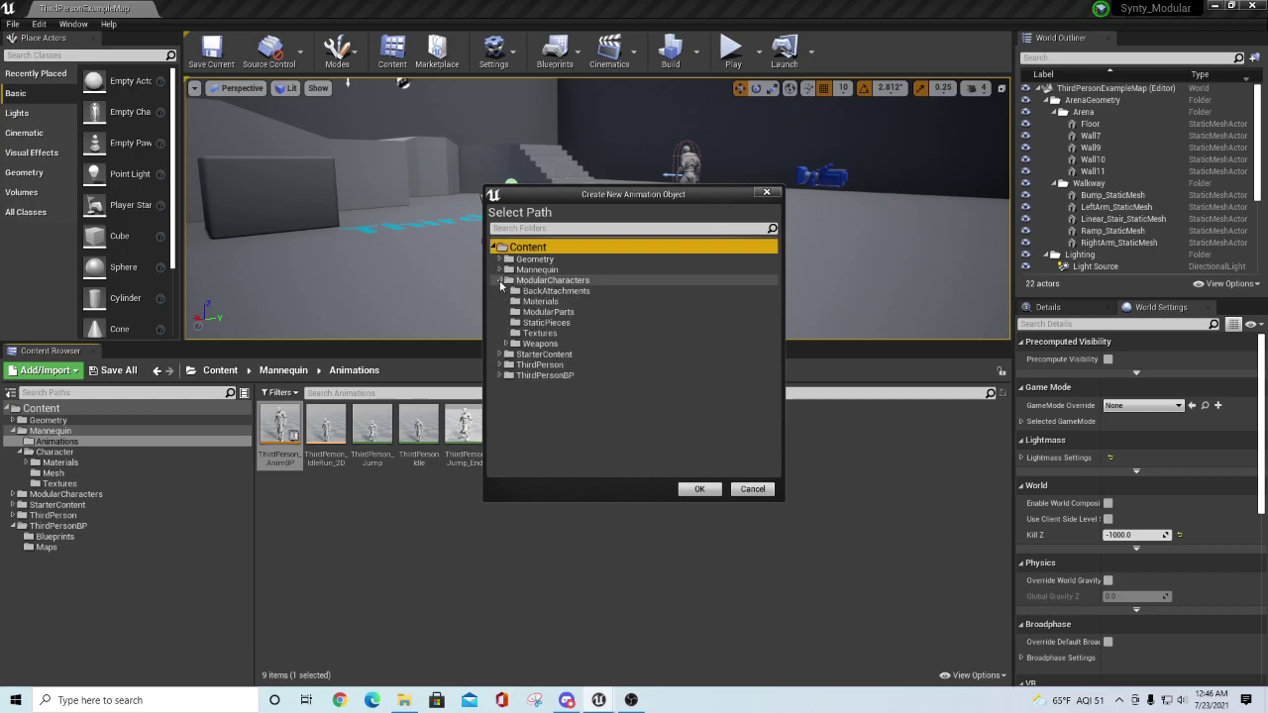
right_click(532, 284)
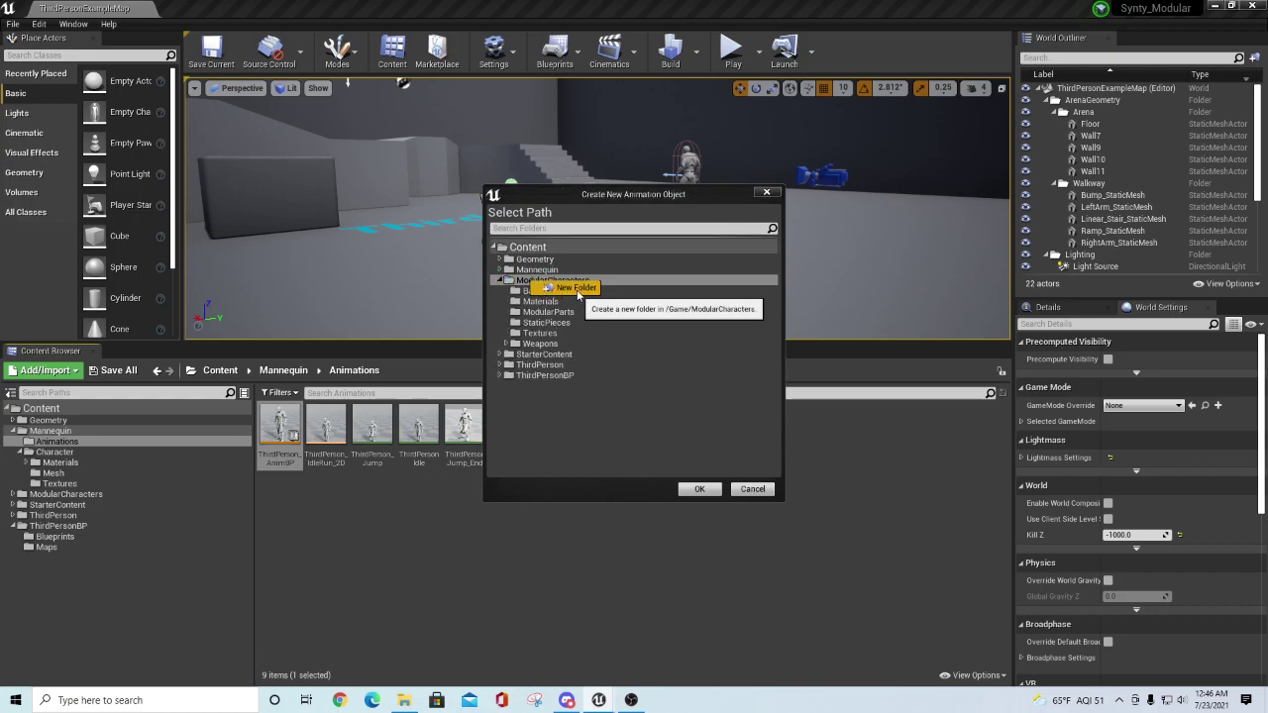
click(564, 288)
text(RT_Anims)
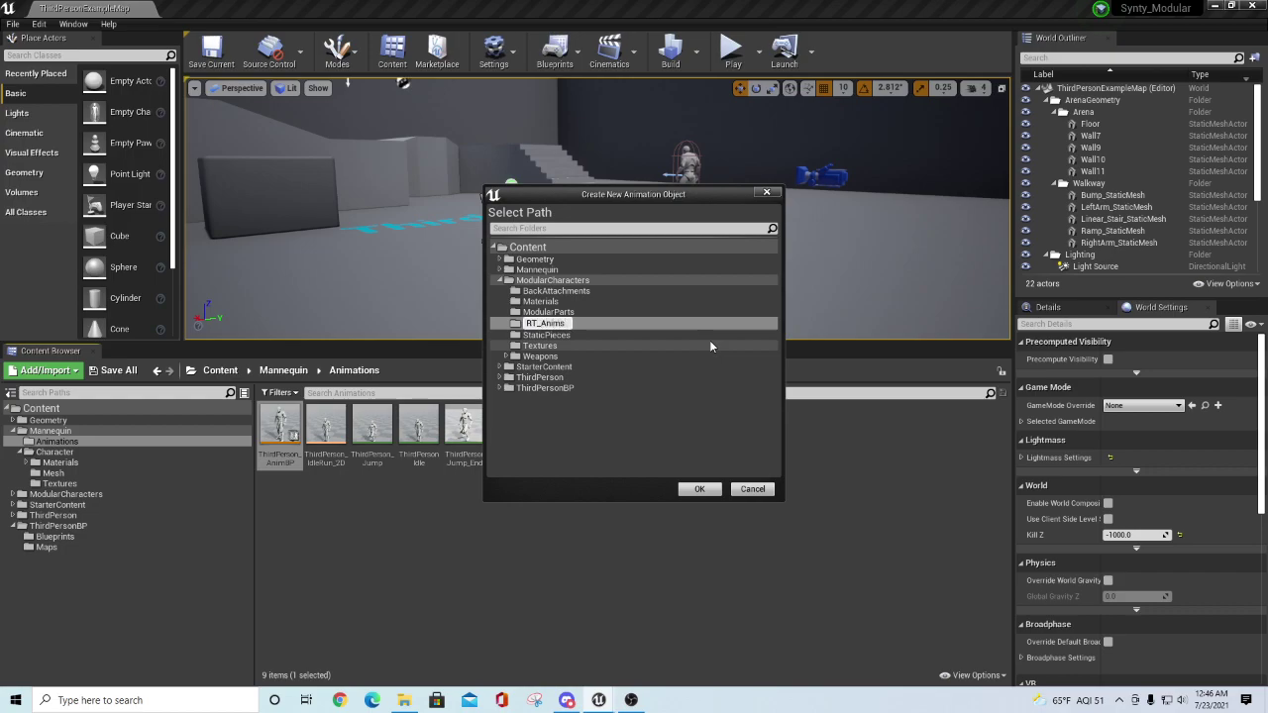
key(Return)
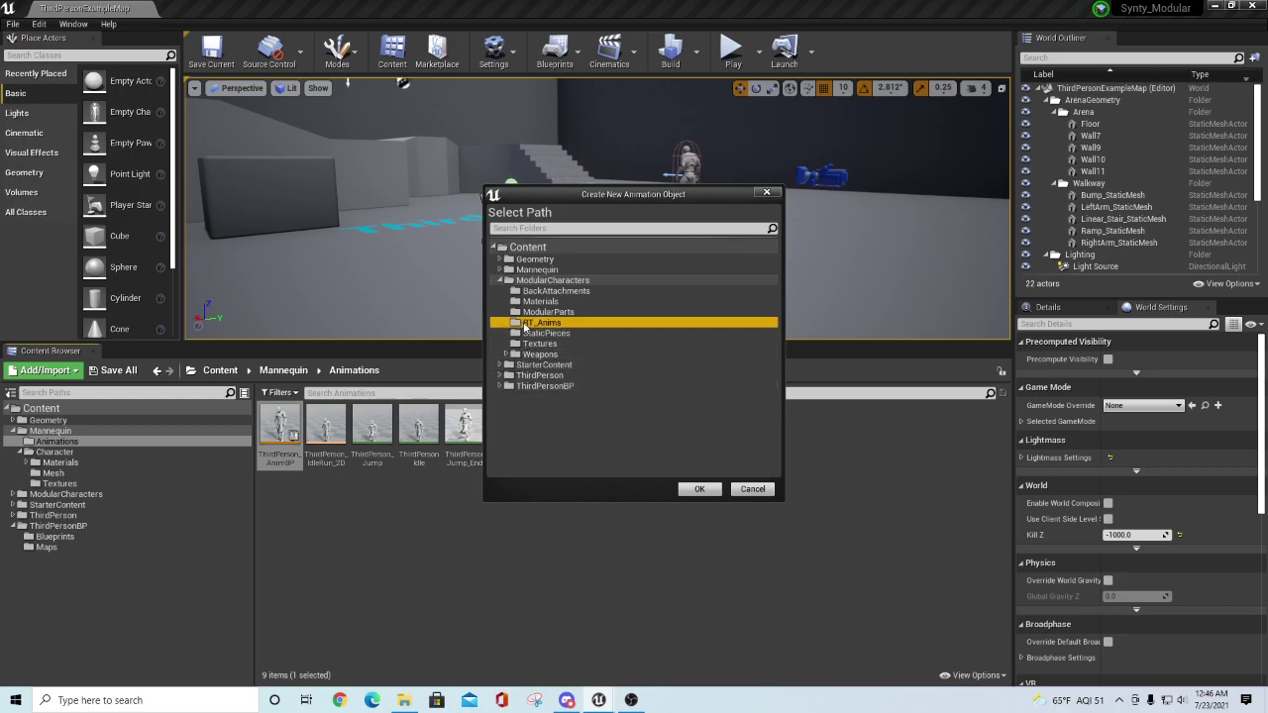
click(709, 488)
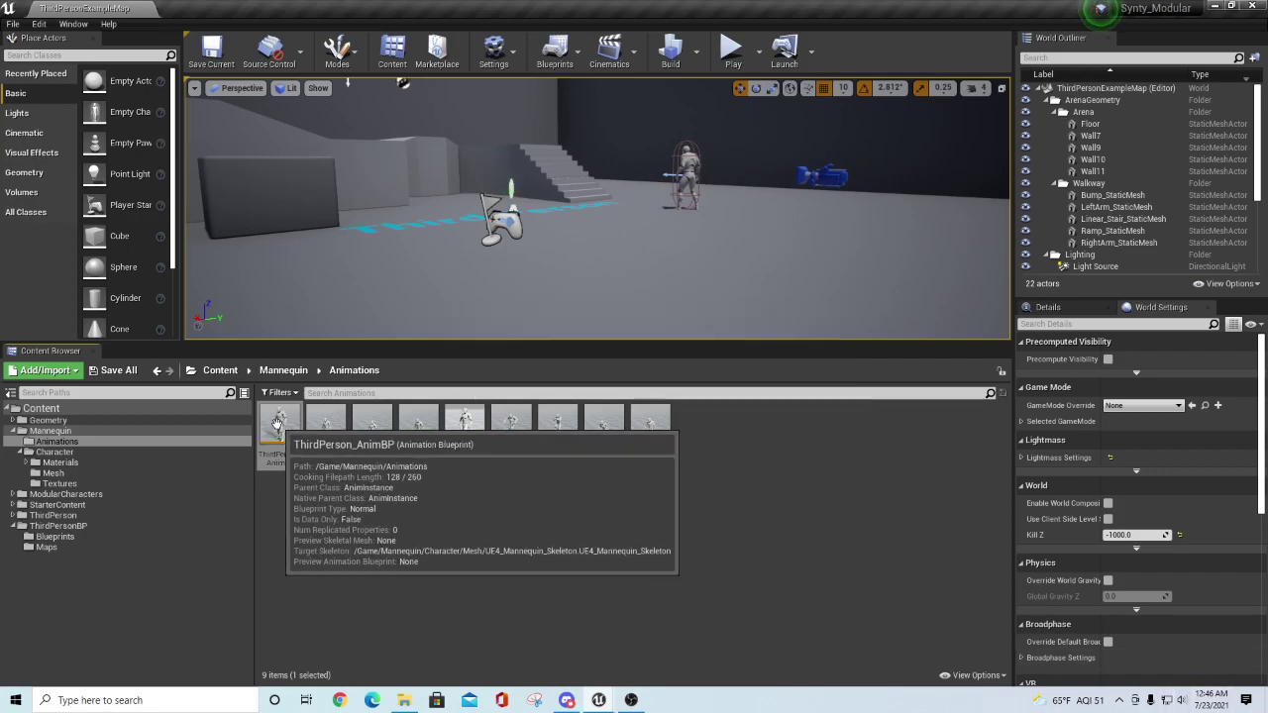
- Duplicate ThirdPerson_AnimBP and retarget it to SK_Character_Base_01_Skeleton, placing the new assets in ModularCharacters/RT_Anims
right_click(277, 424)
mouse_move(342, 118)
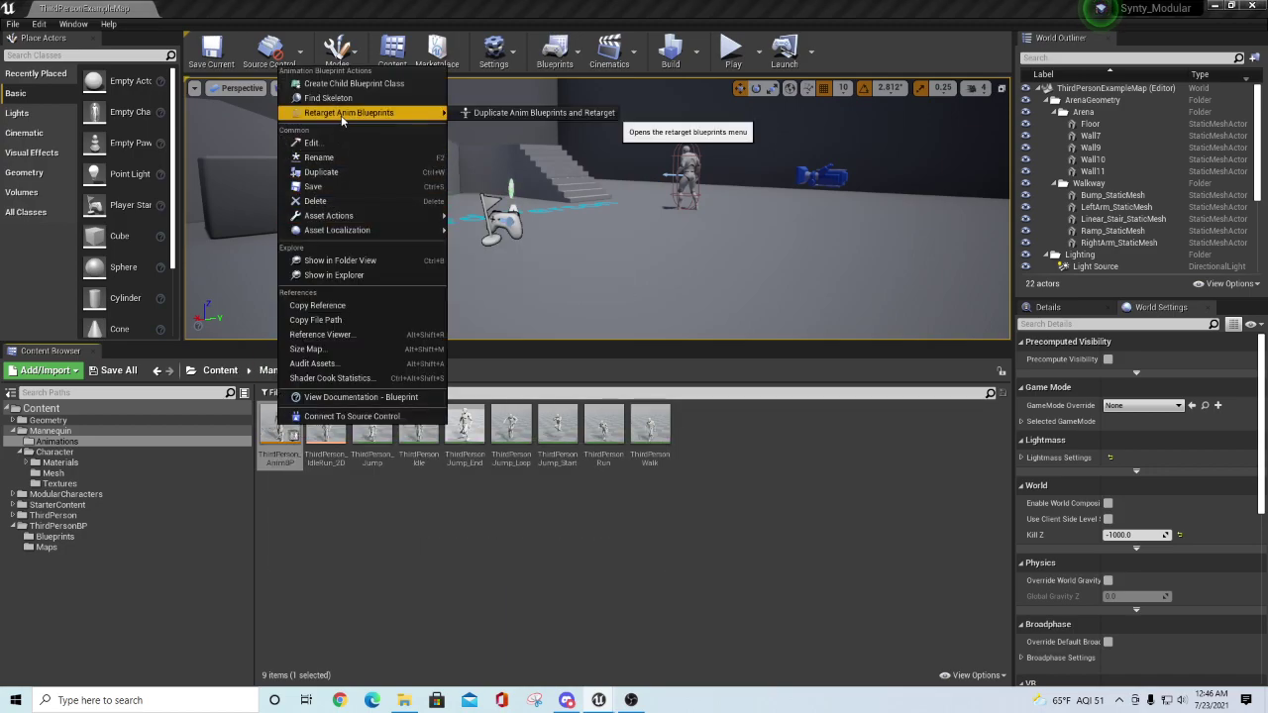
click(544, 112)
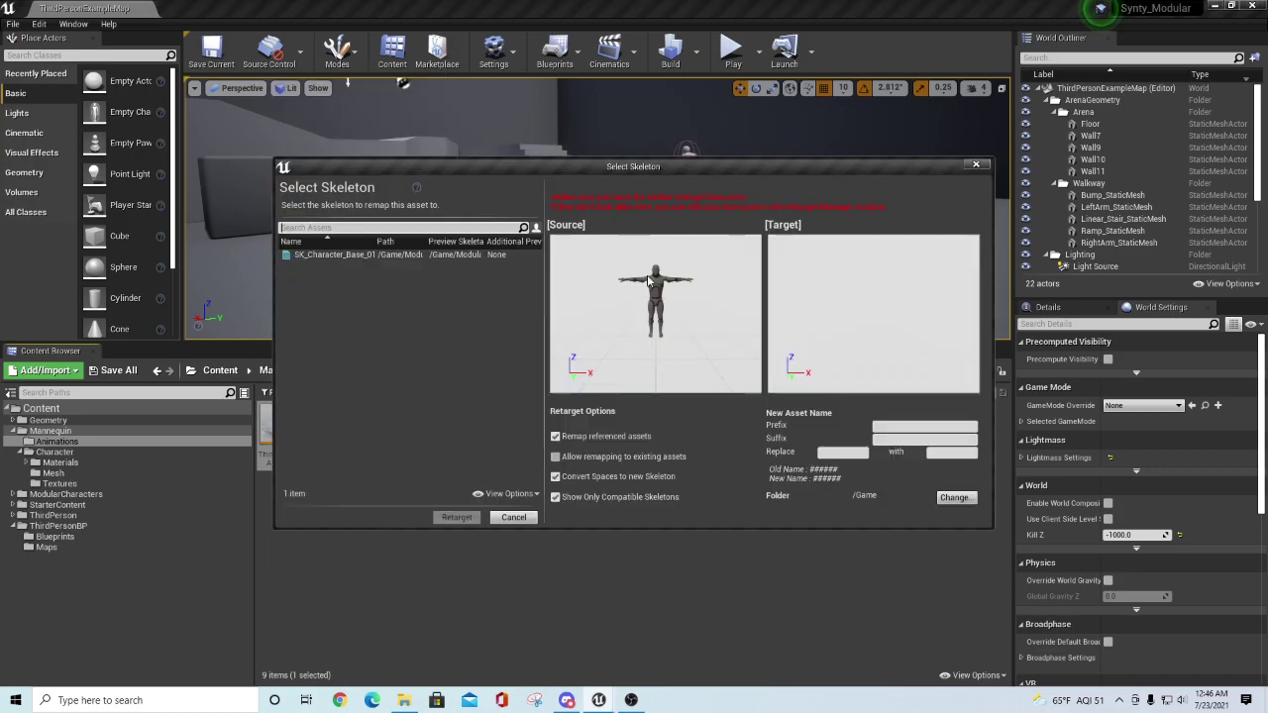
click(360, 255)
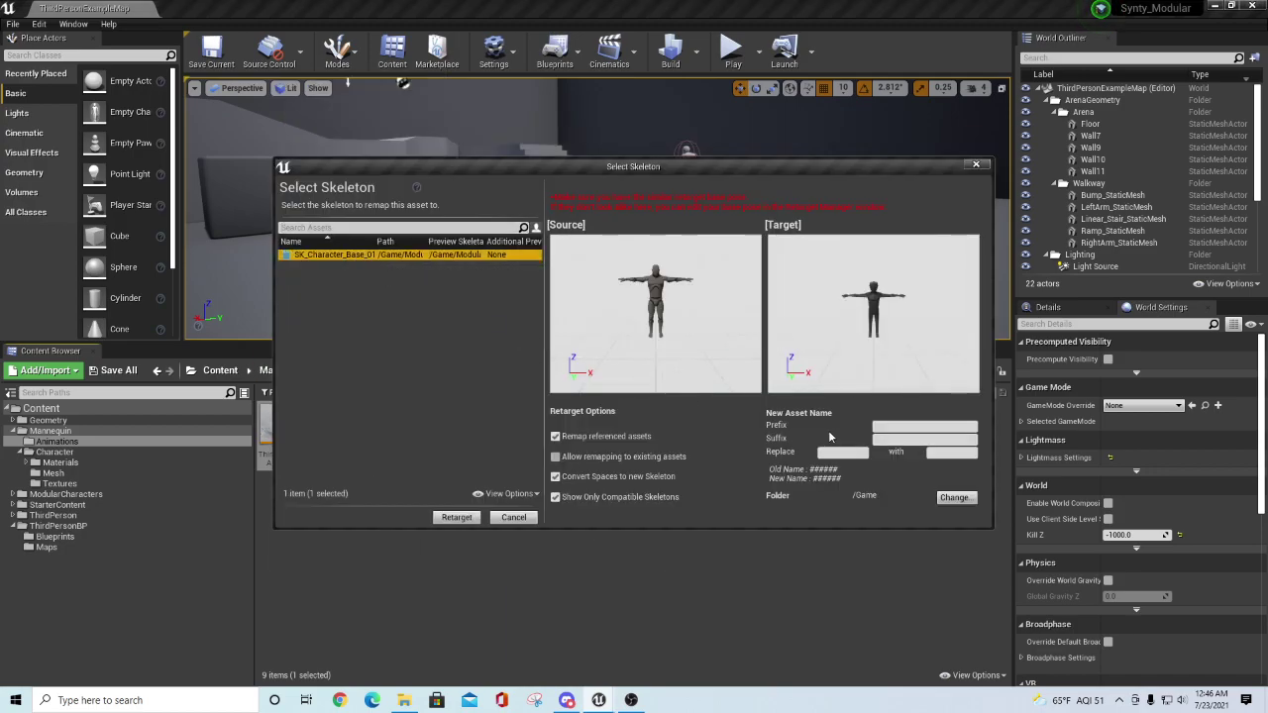
click(955, 499)
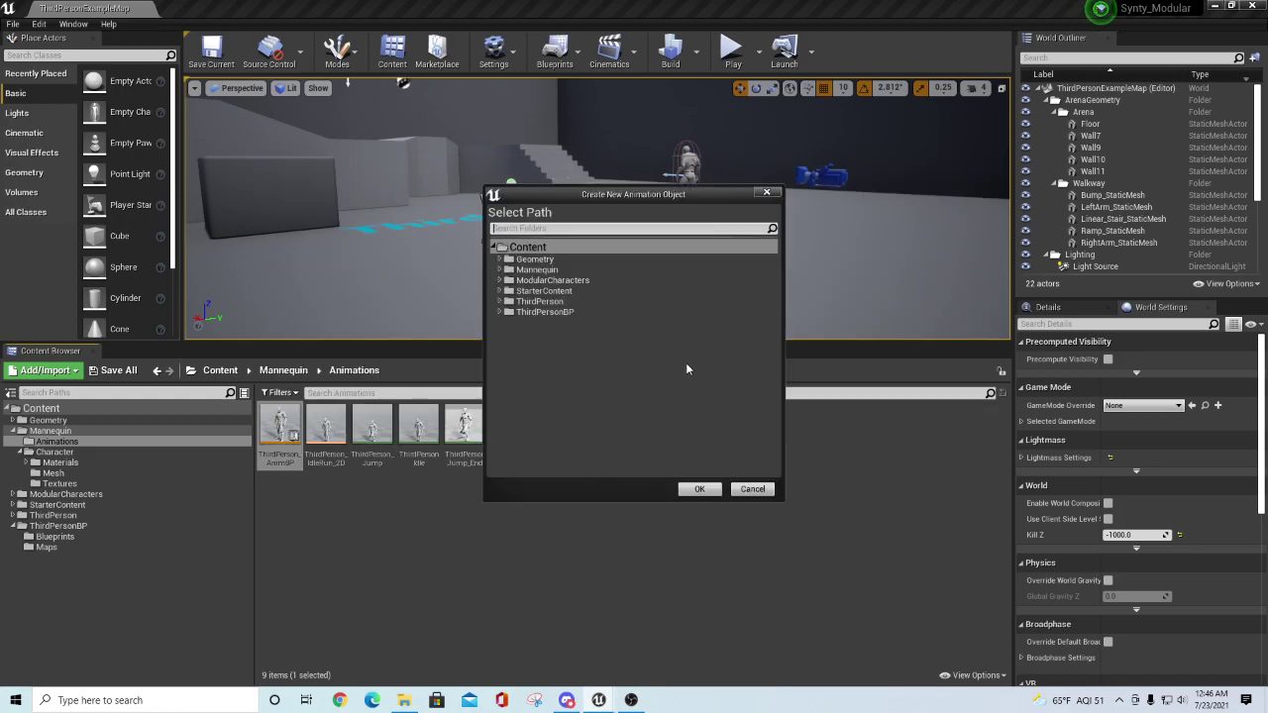
click(499, 280)
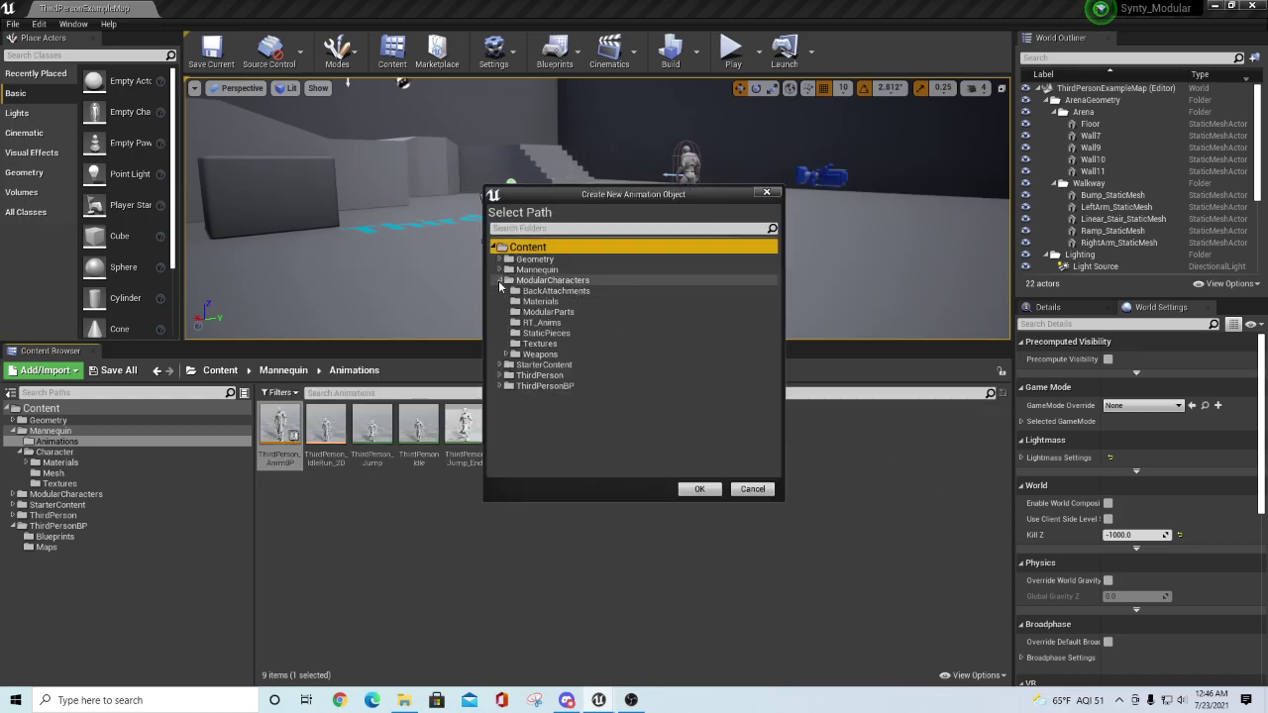
click(542, 323)
click(699, 489)
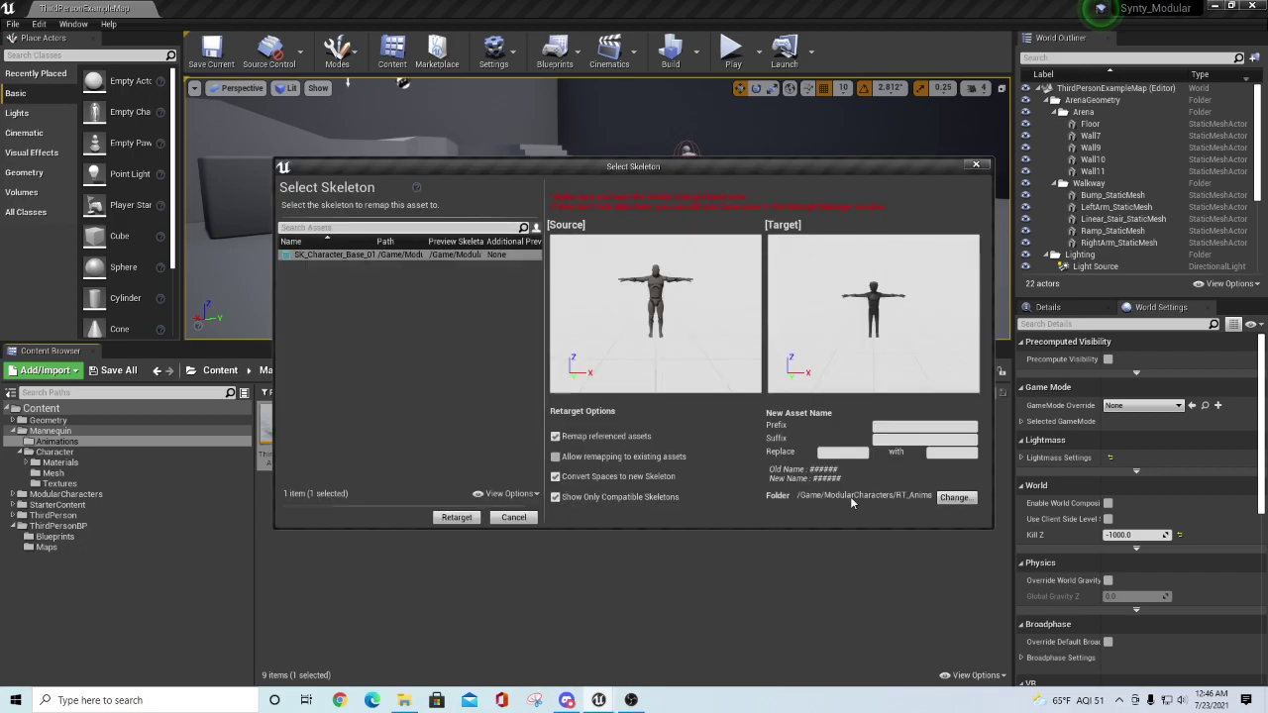
click(457, 518)
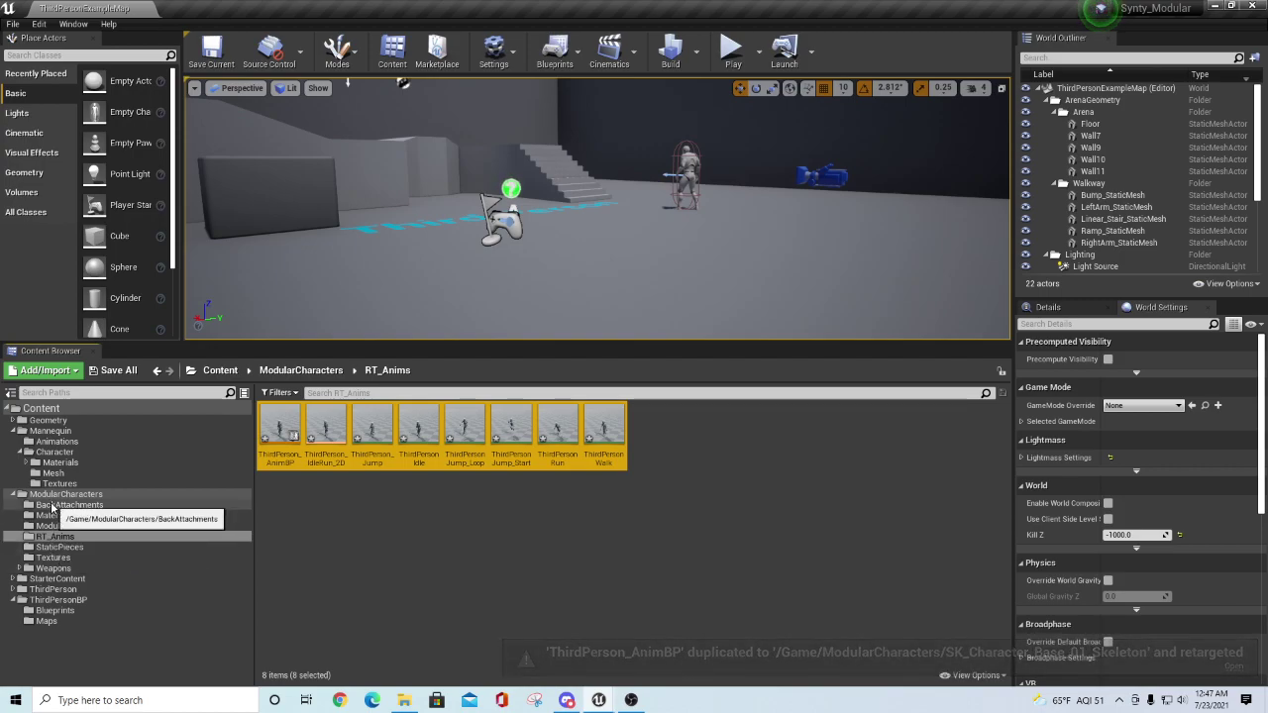
- Deselect the retargeted assets in RT_Anims and save all unsaved project content
click(343, 524)
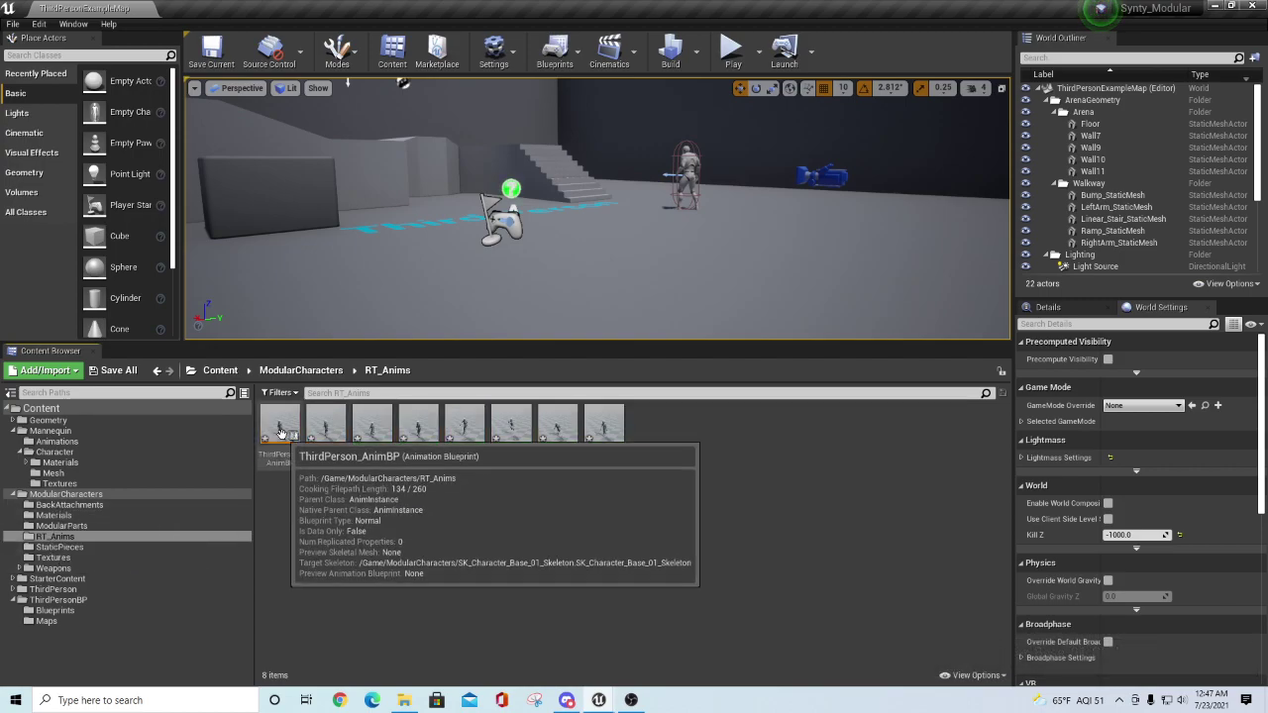
click(119, 373)
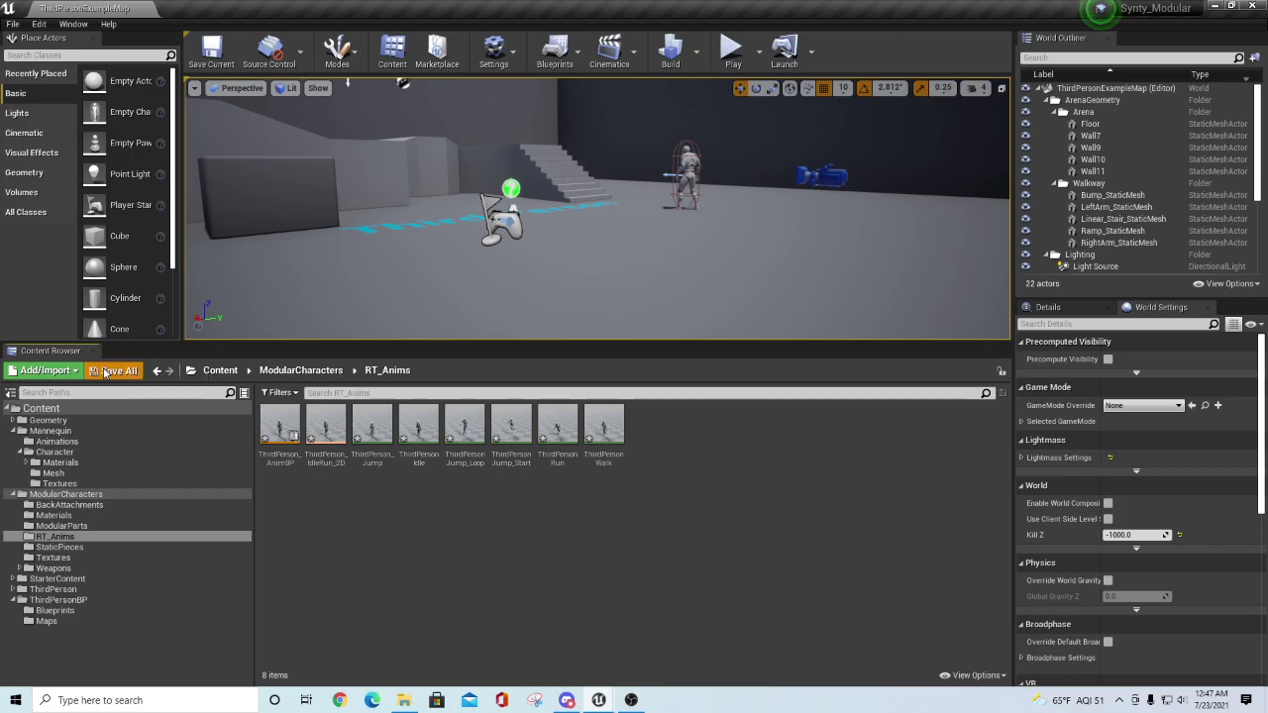
click(752, 471)
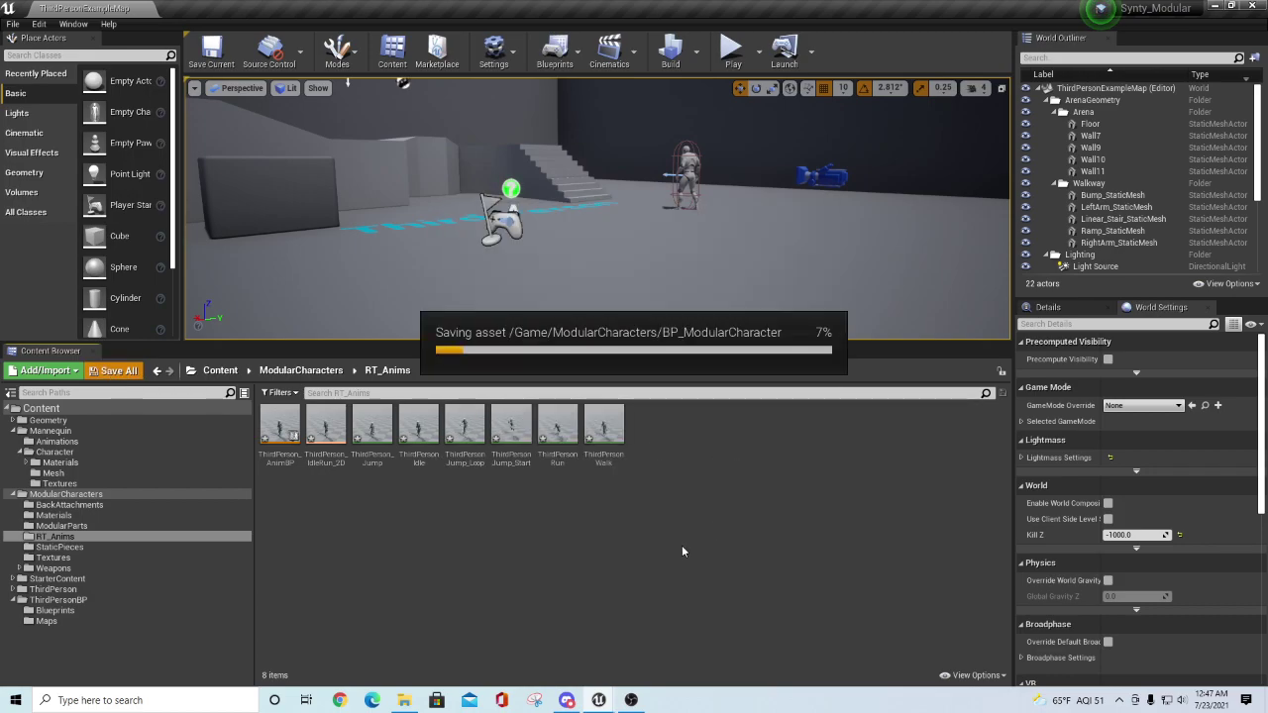
- Preview the retargeted ThirdPersonIdle, ThirdPersonRun, ThirdPersonWalk and ThirdPerson_Jump animations on the modular character, closing the animation editor when done
double_click(418, 428)
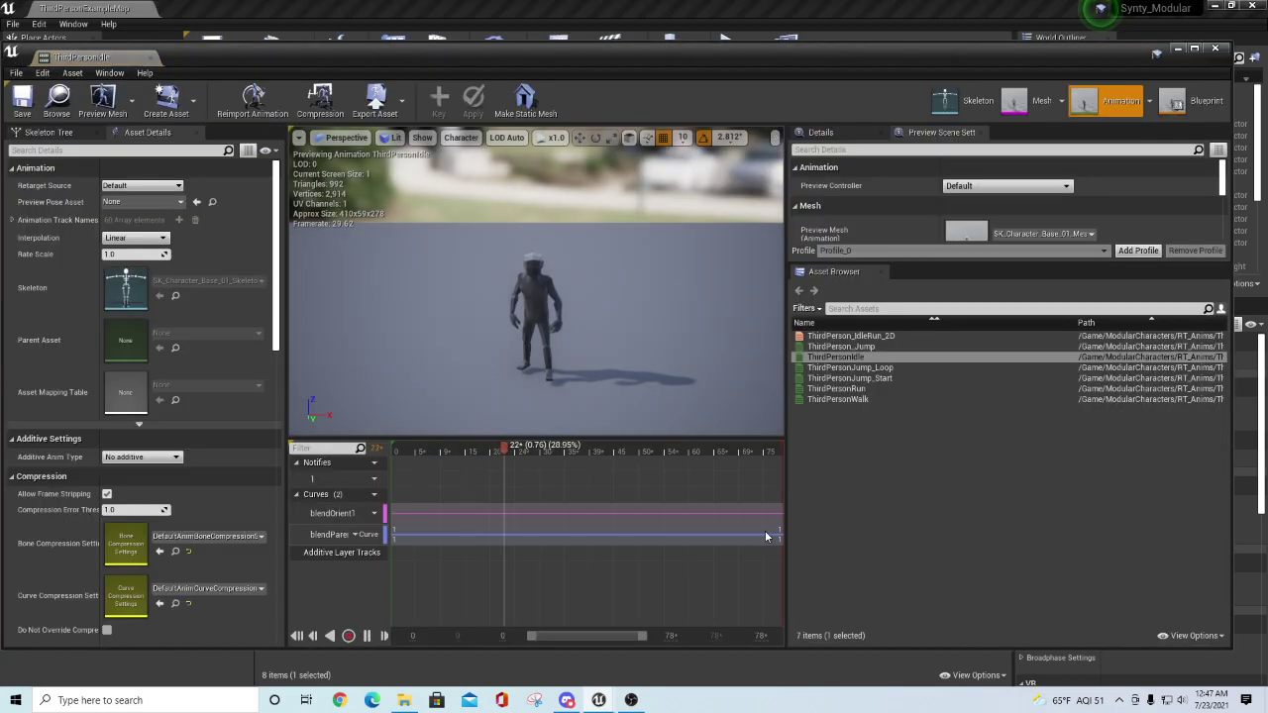
scroll(605, 366, up, 5)
scroll(604, 372, down, 2)
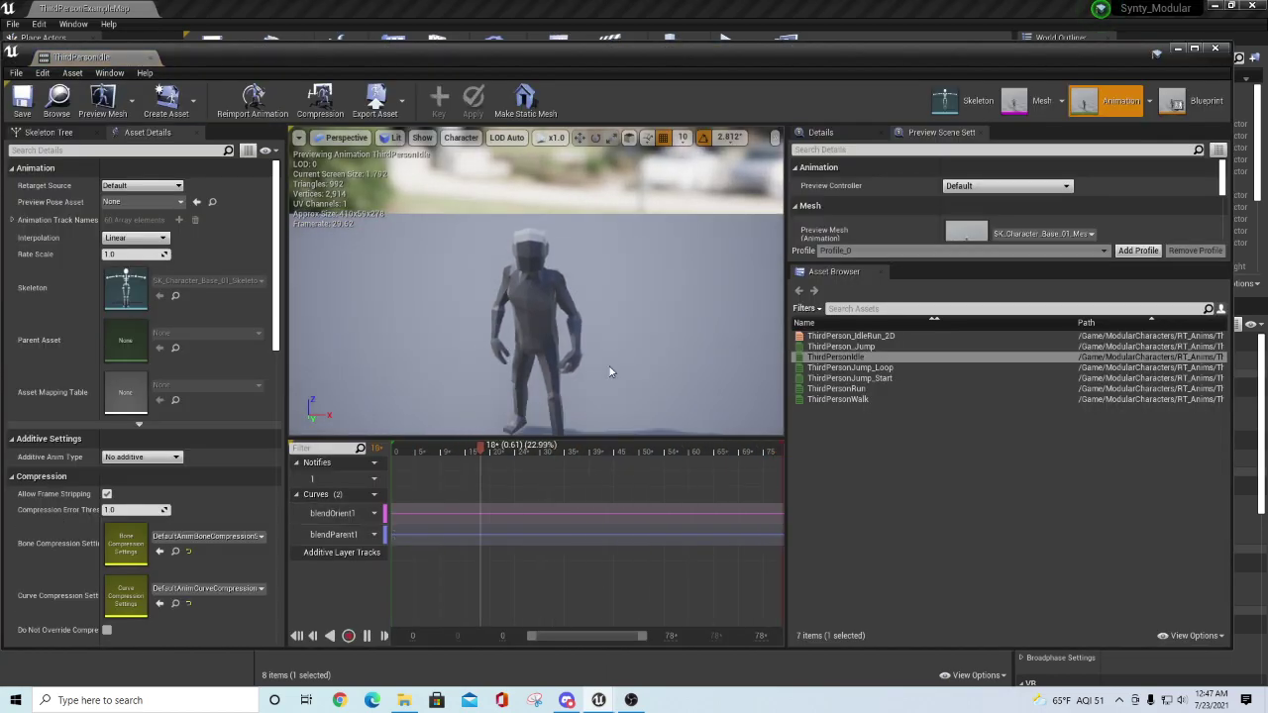
double_click(850, 388)
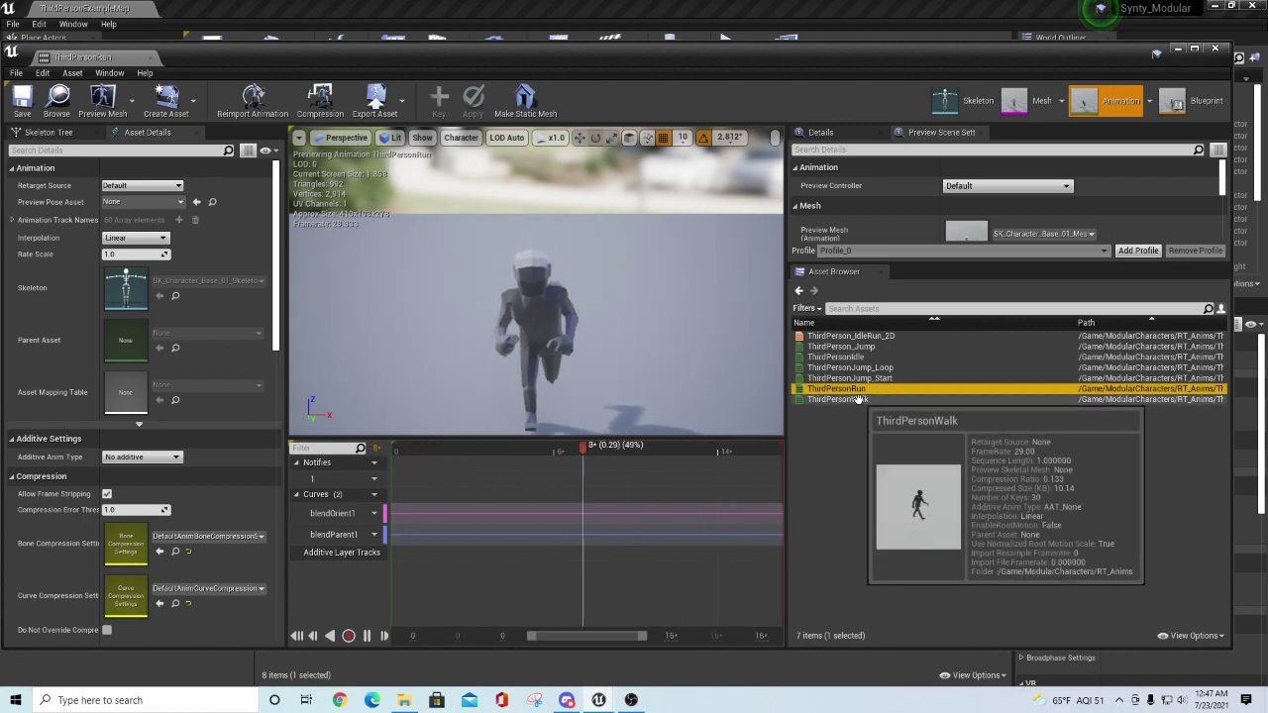
double_click(842, 400)
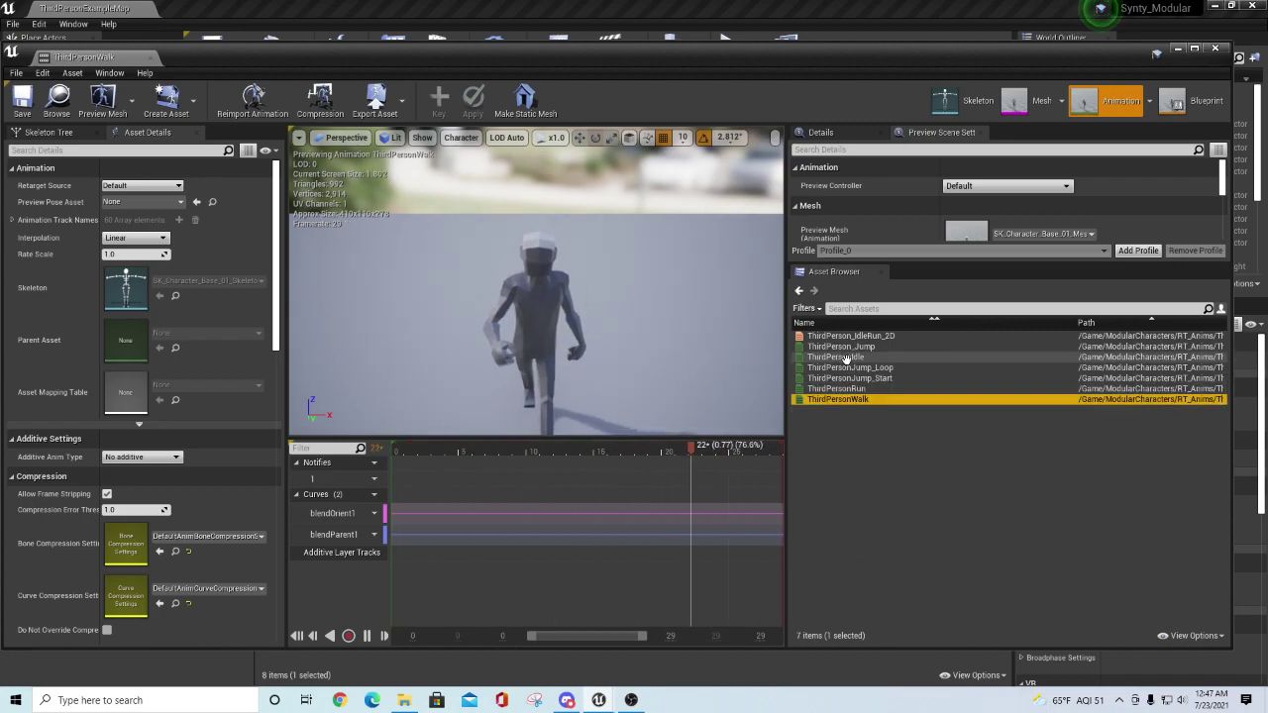
double_click(842, 348)
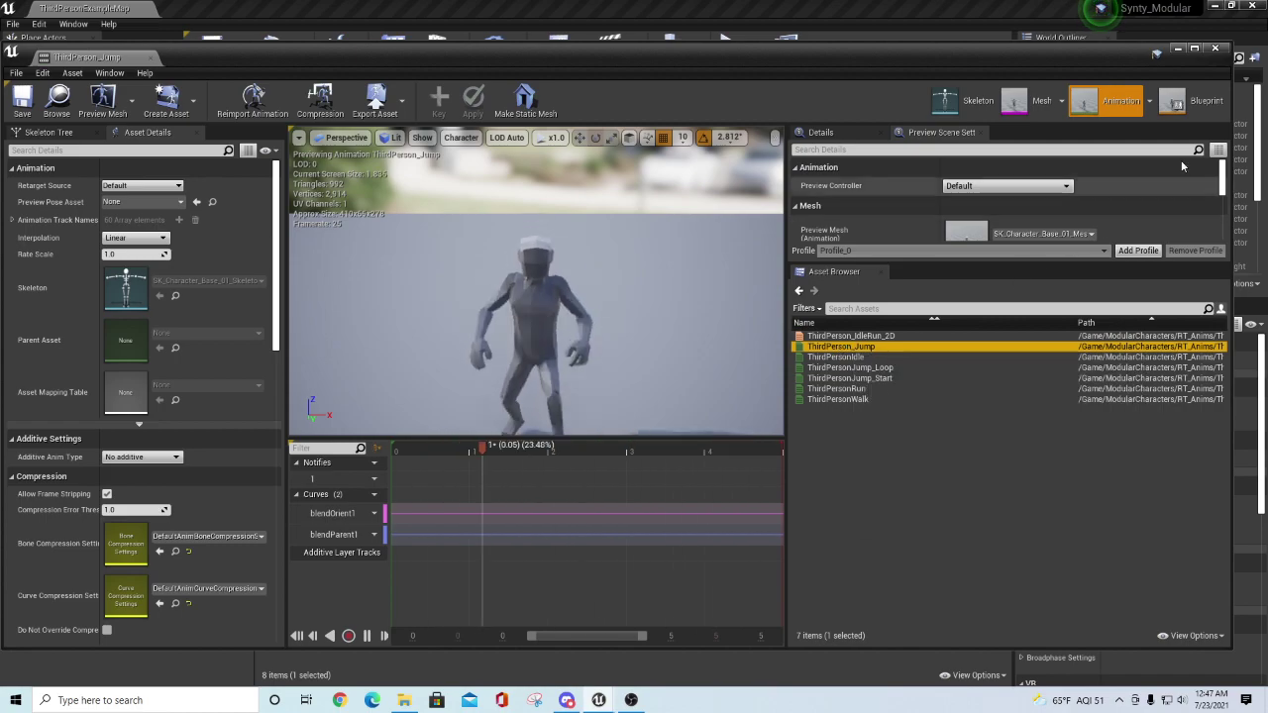
click(1216, 49)
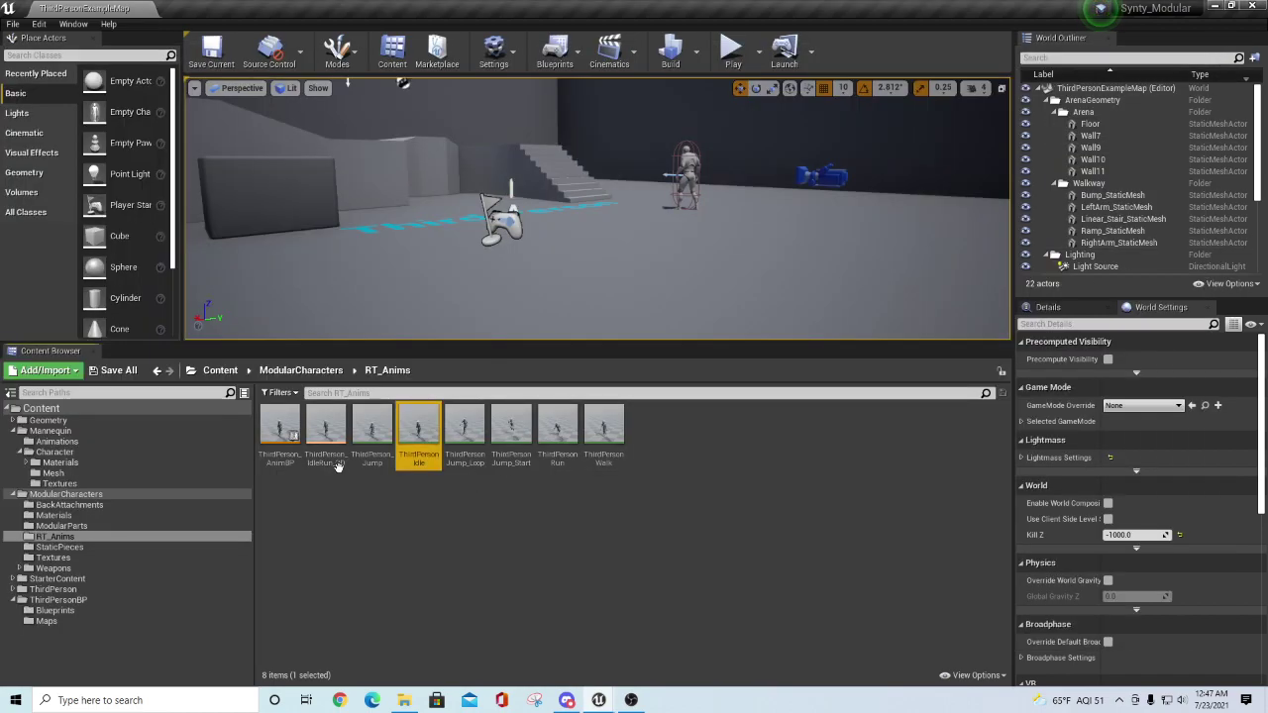
- Inspect the Idle/Run state in the retargeted ThirdPerson_AnimBP and preview its ThirdPerson_IdleRun_2D blend space at speed 0, closing the editor when done
double_click(281, 428)
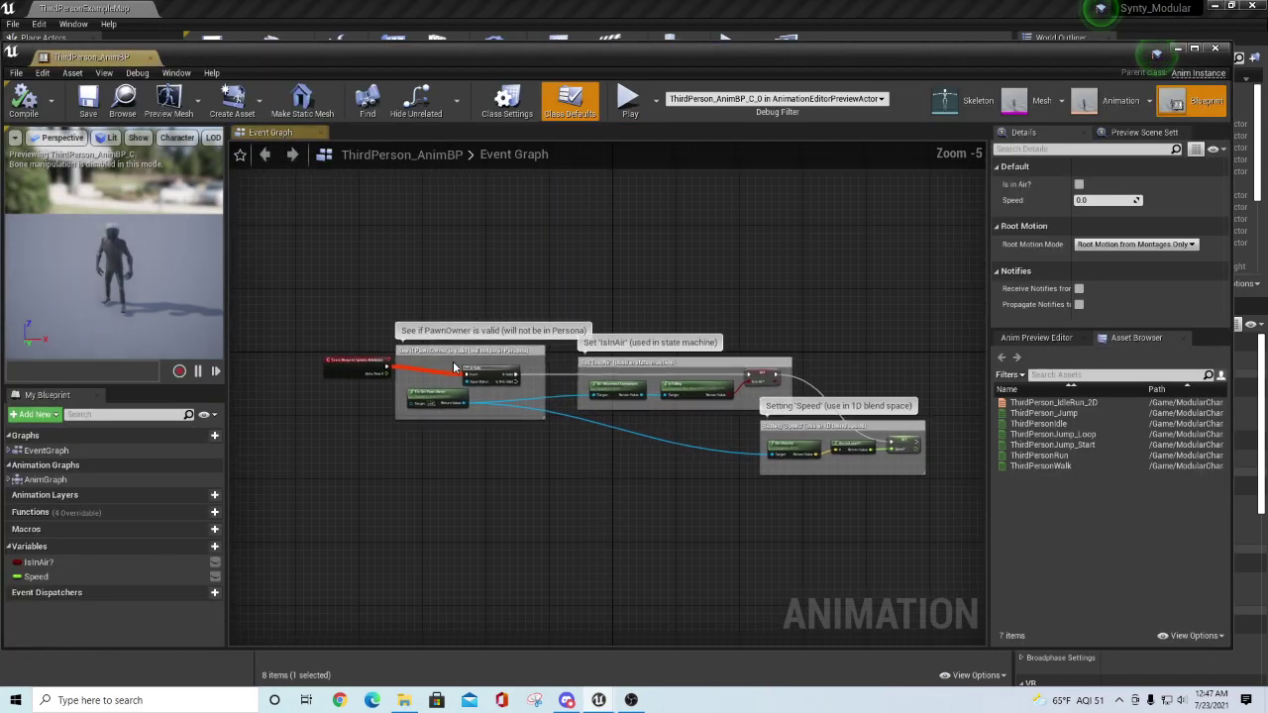
double_click(44, 479)
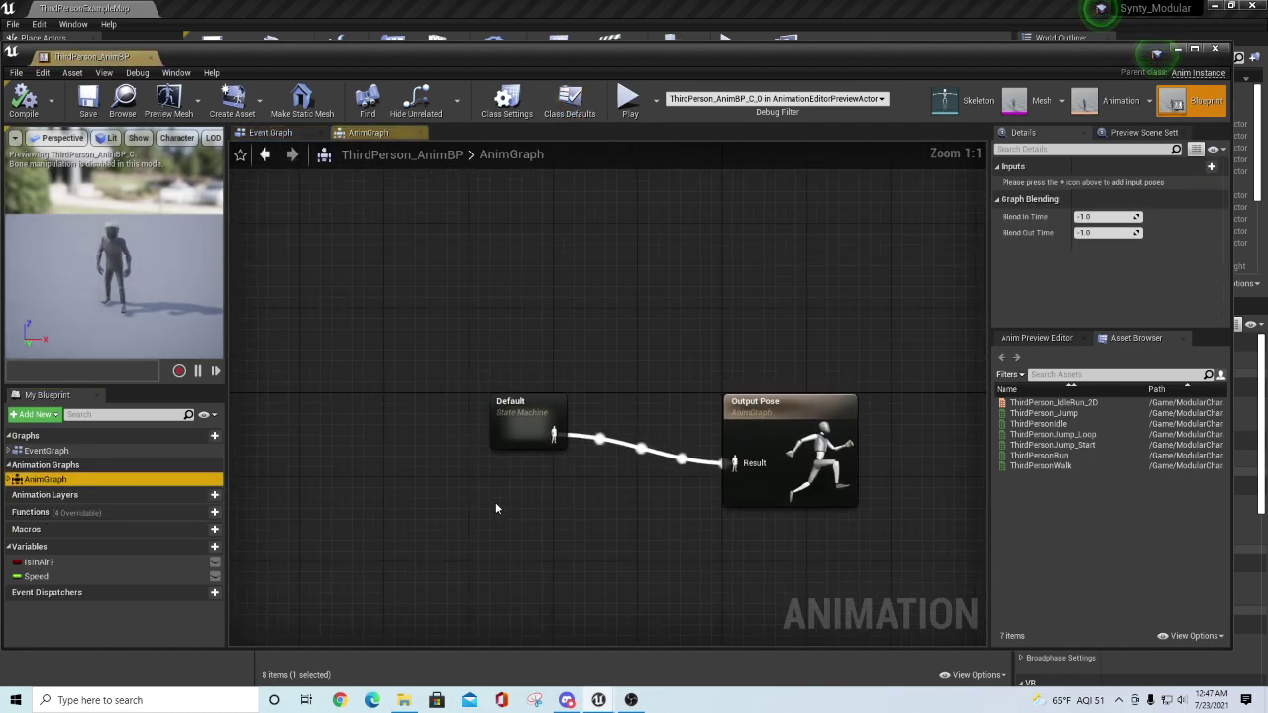
double_click(526, 428)
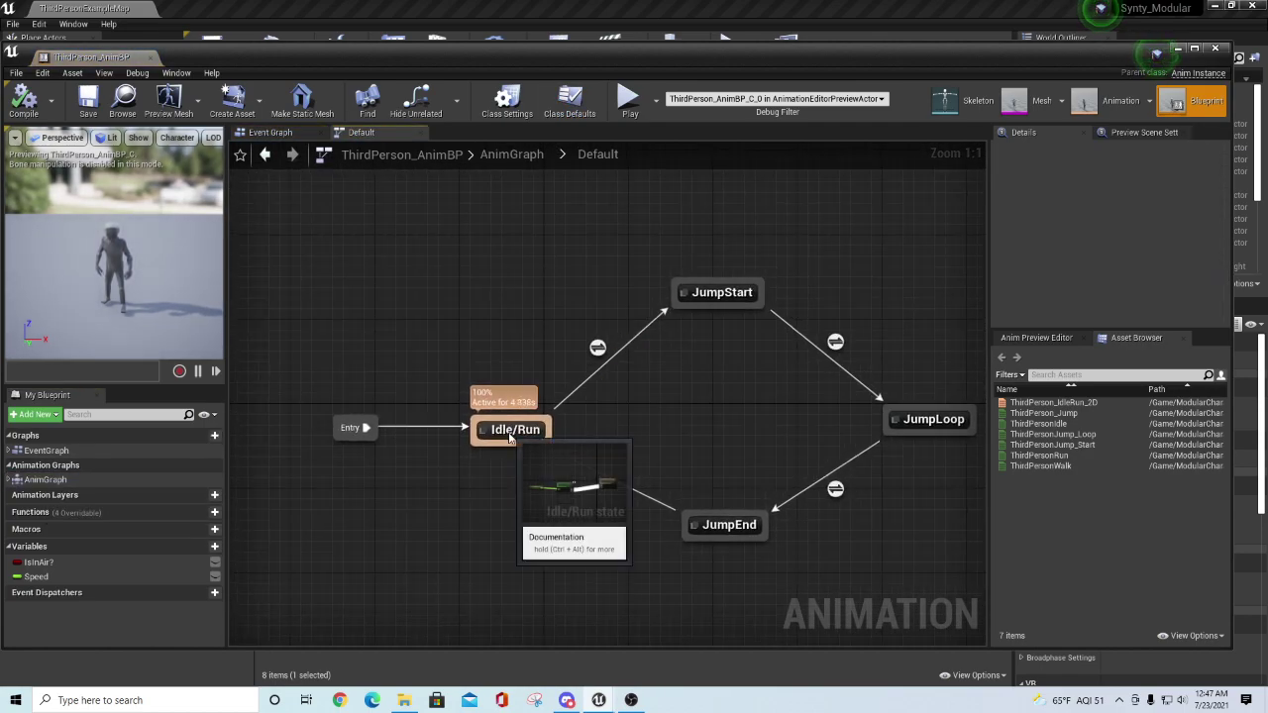
double_click(510, 437)
double_click(616, 408)
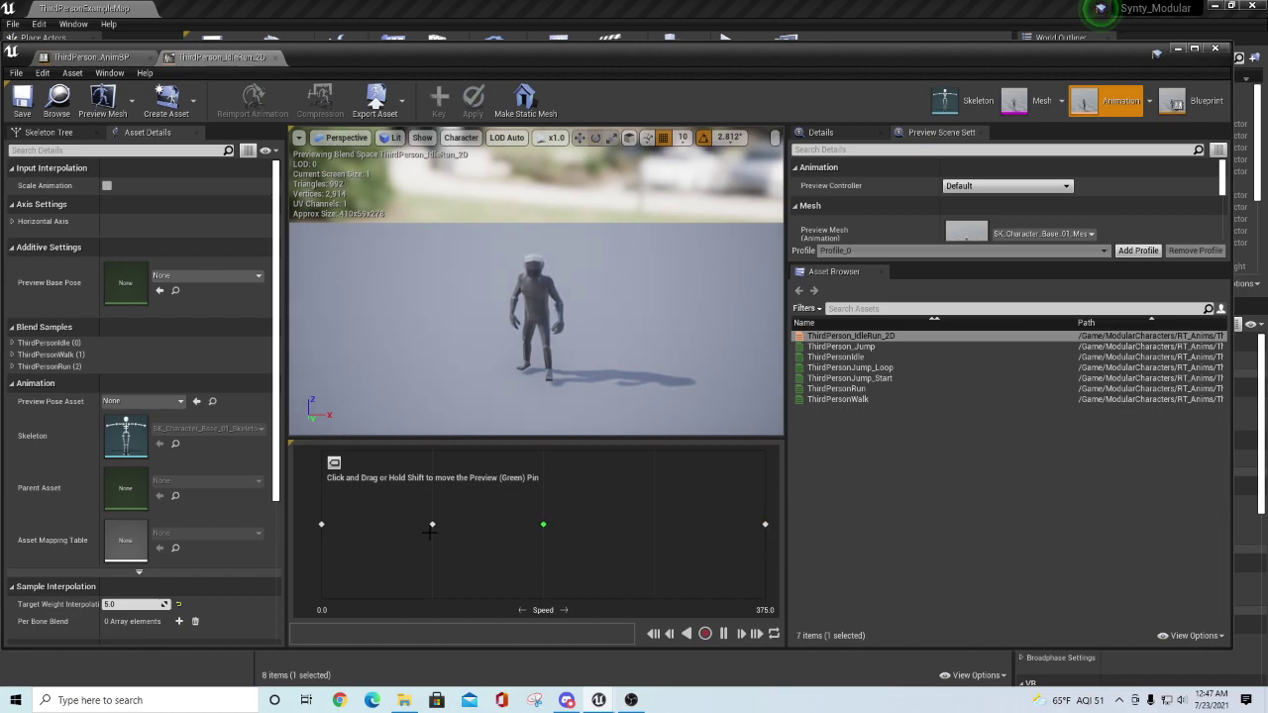
drag(542, 525, 289, 558)
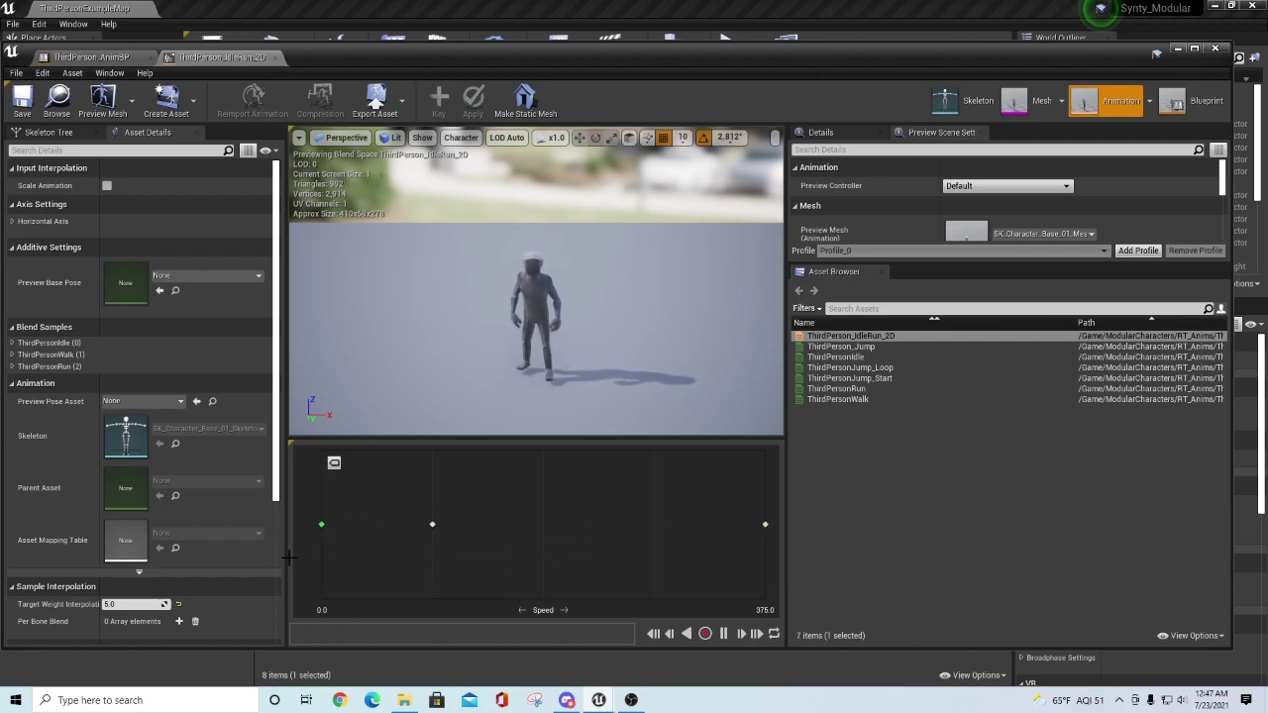
click(1216, 49)
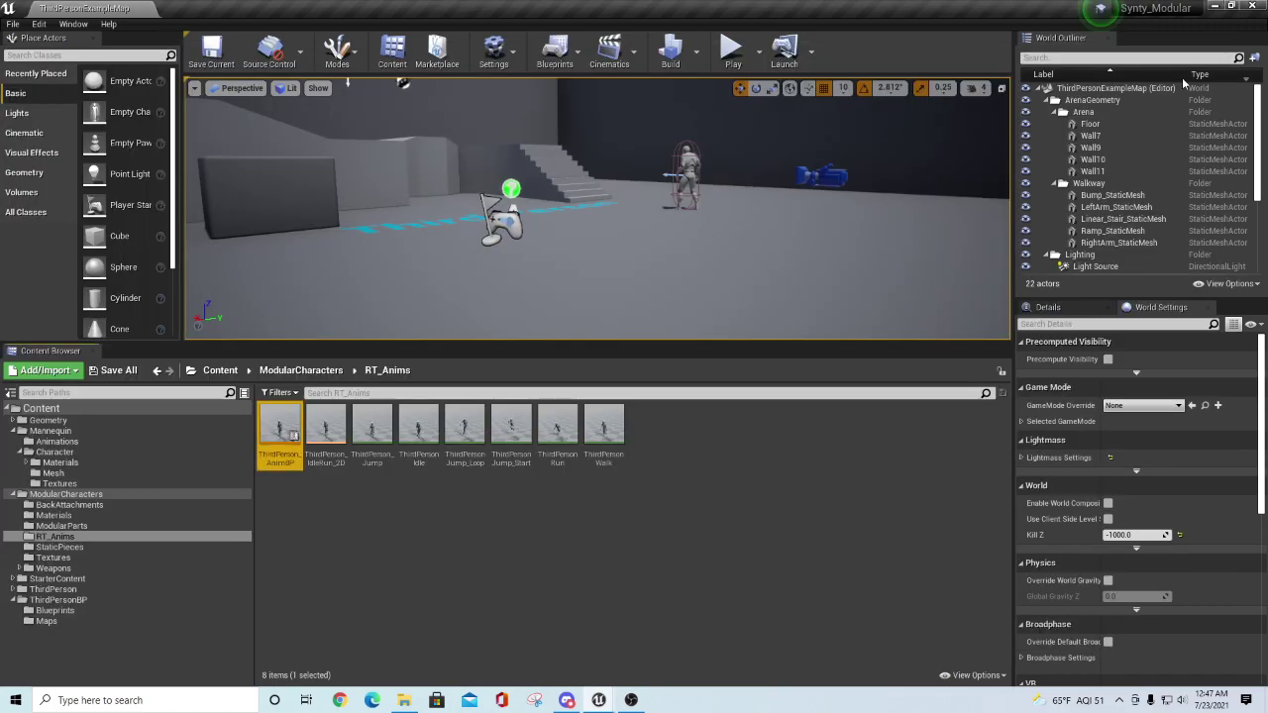
- Inspect the JumpStart state and its Play ThirdPersonJump_Start node in the retargeted ThirdPerson_AnimBP, closing the editor when done
double_click(282, 434)
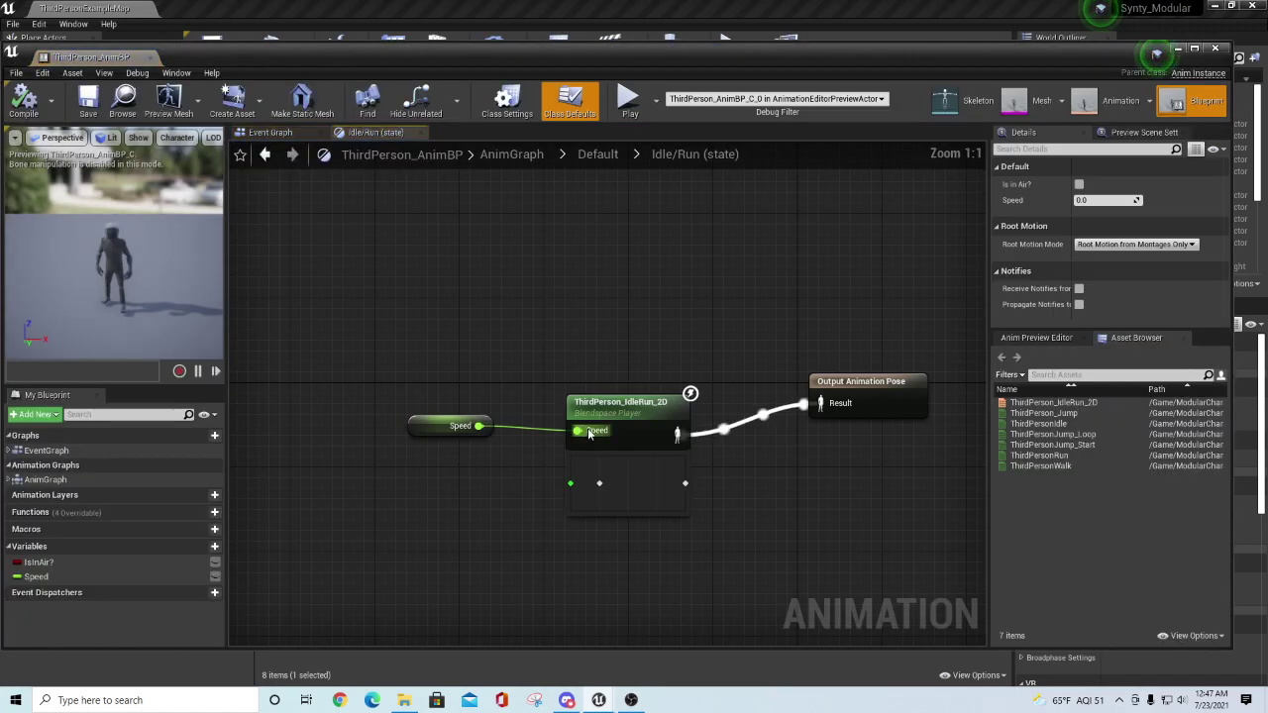
click(606, 158)
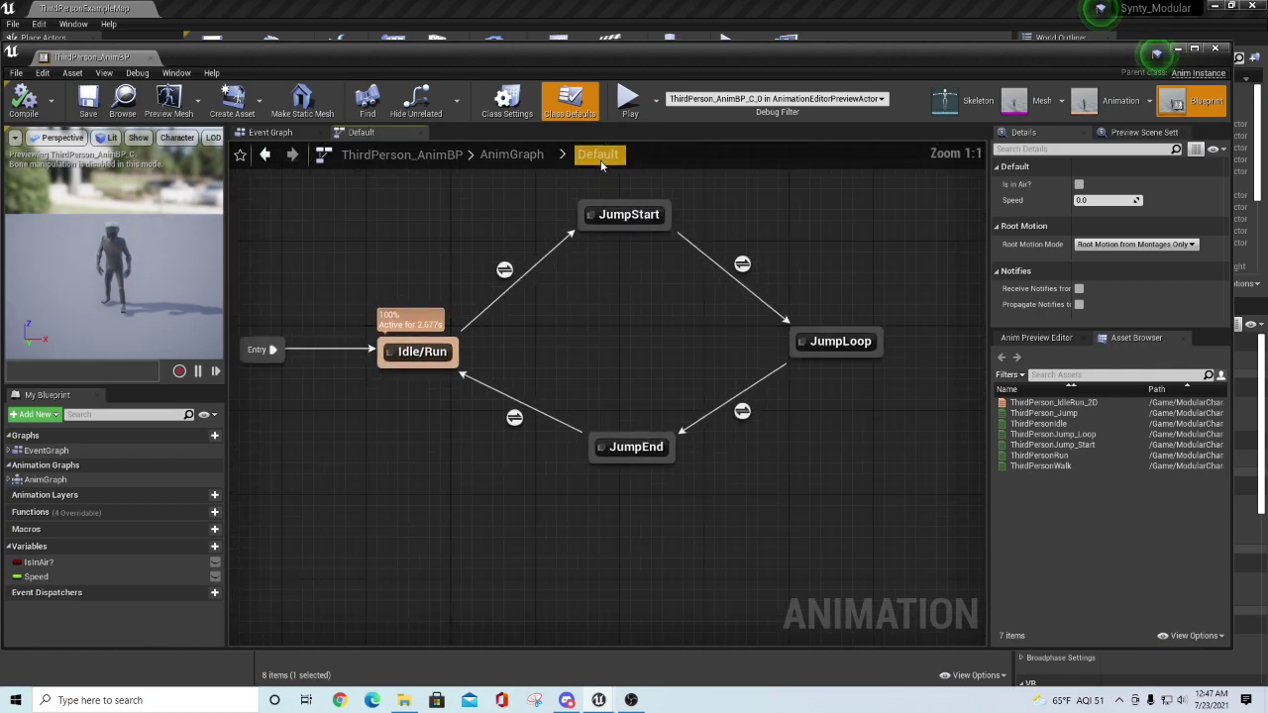
double_click(721, 295)
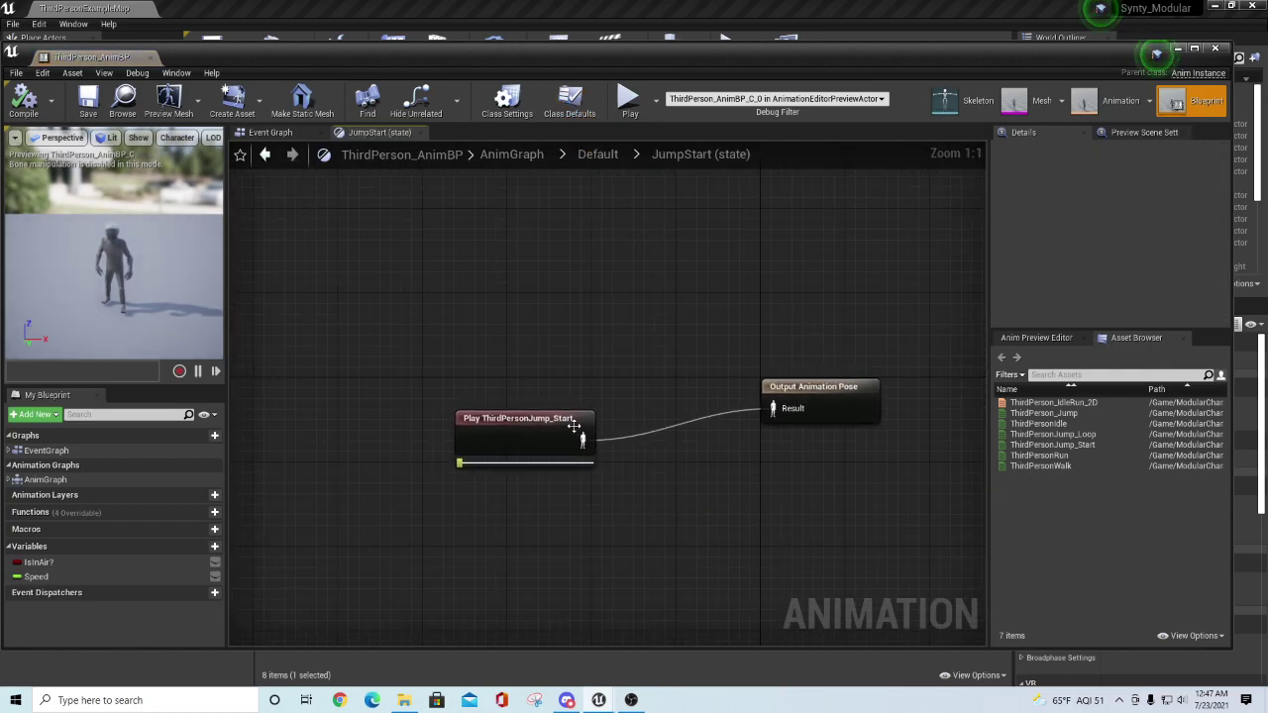
click(519, 425)
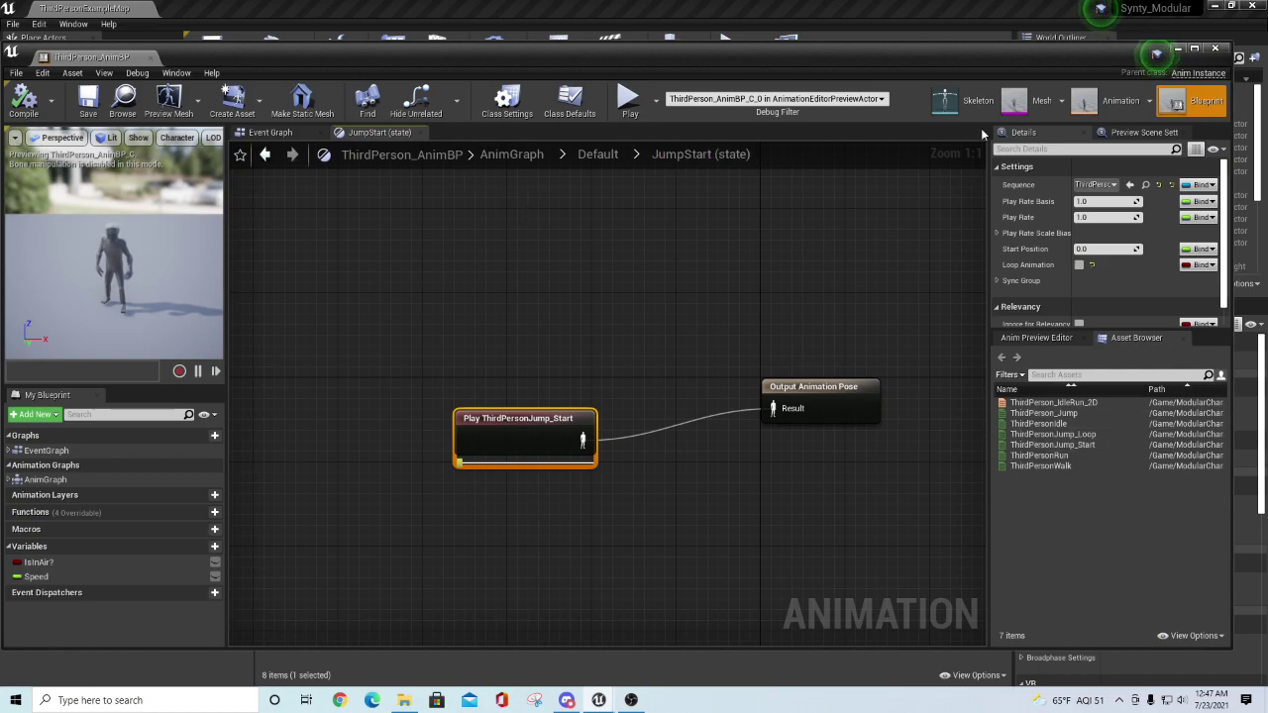
click(611, 160)
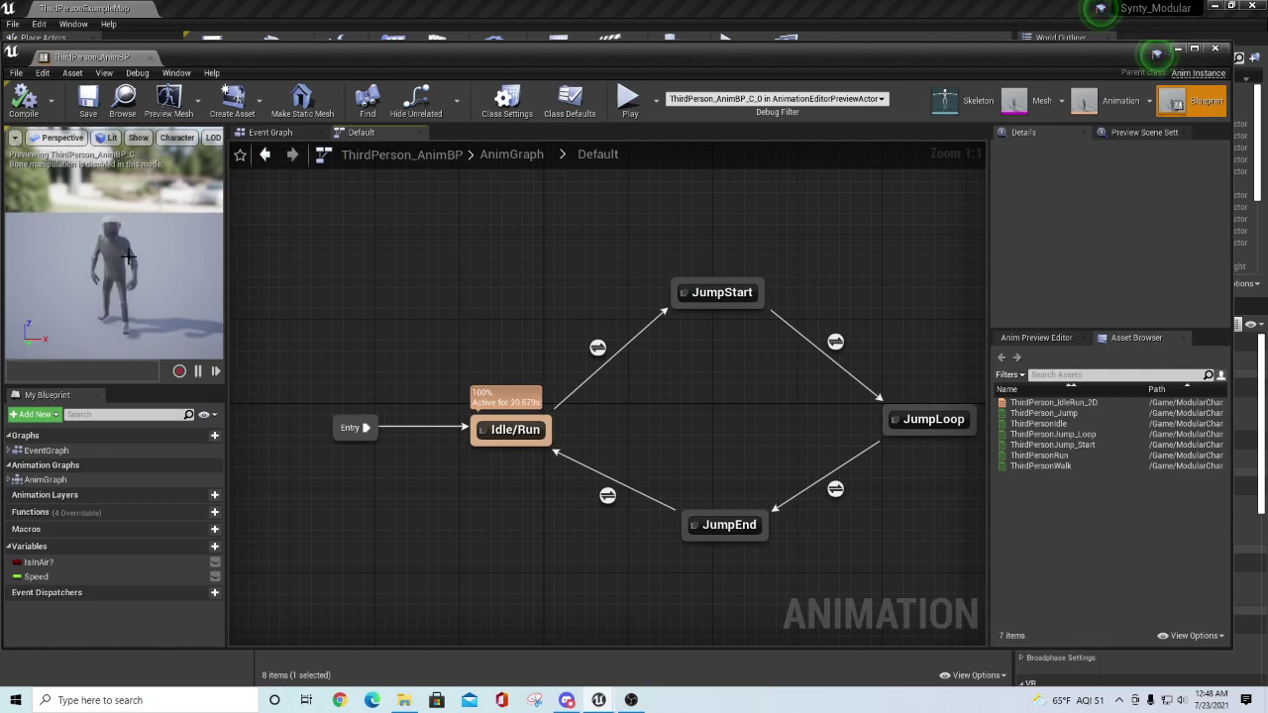
click(1214, 50)
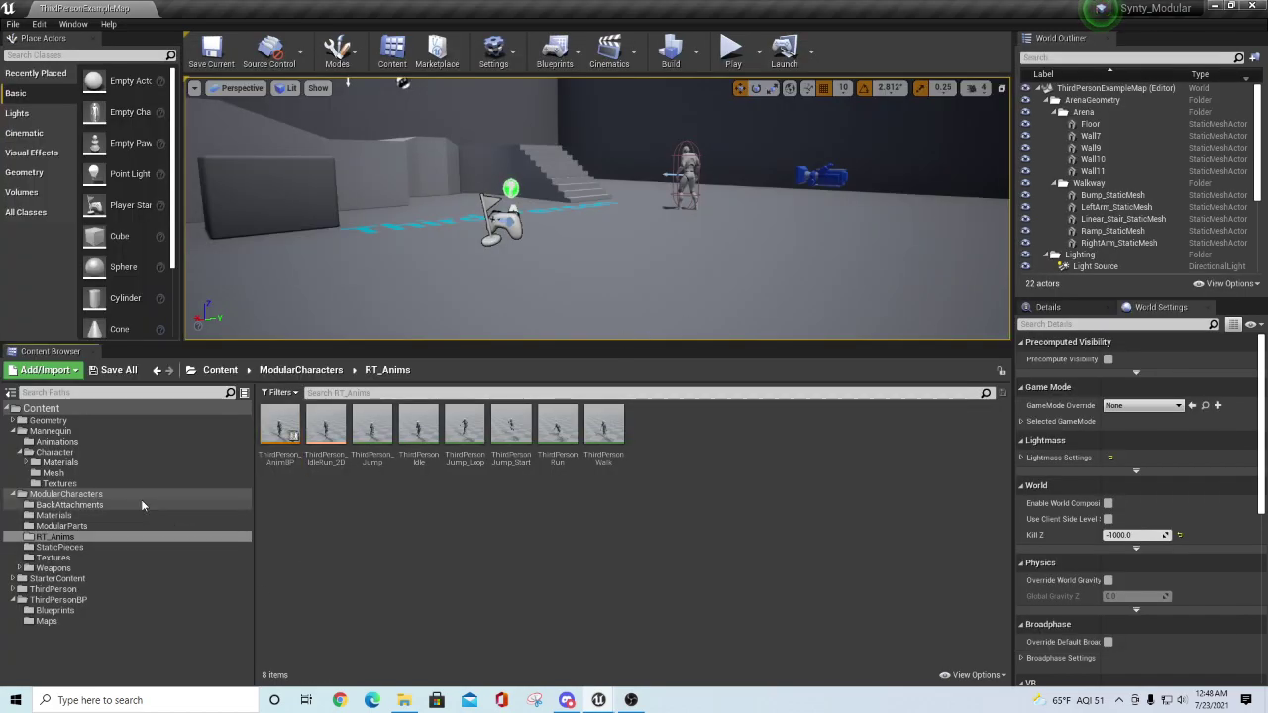
- Set the Mesh component's skeletal mesh in the ThirdPersonCharacter blueprint from ThirdPersonBP/Blueprints to SK_Character_Base_01_Mesh and compile the blueprint
click(13, 493)
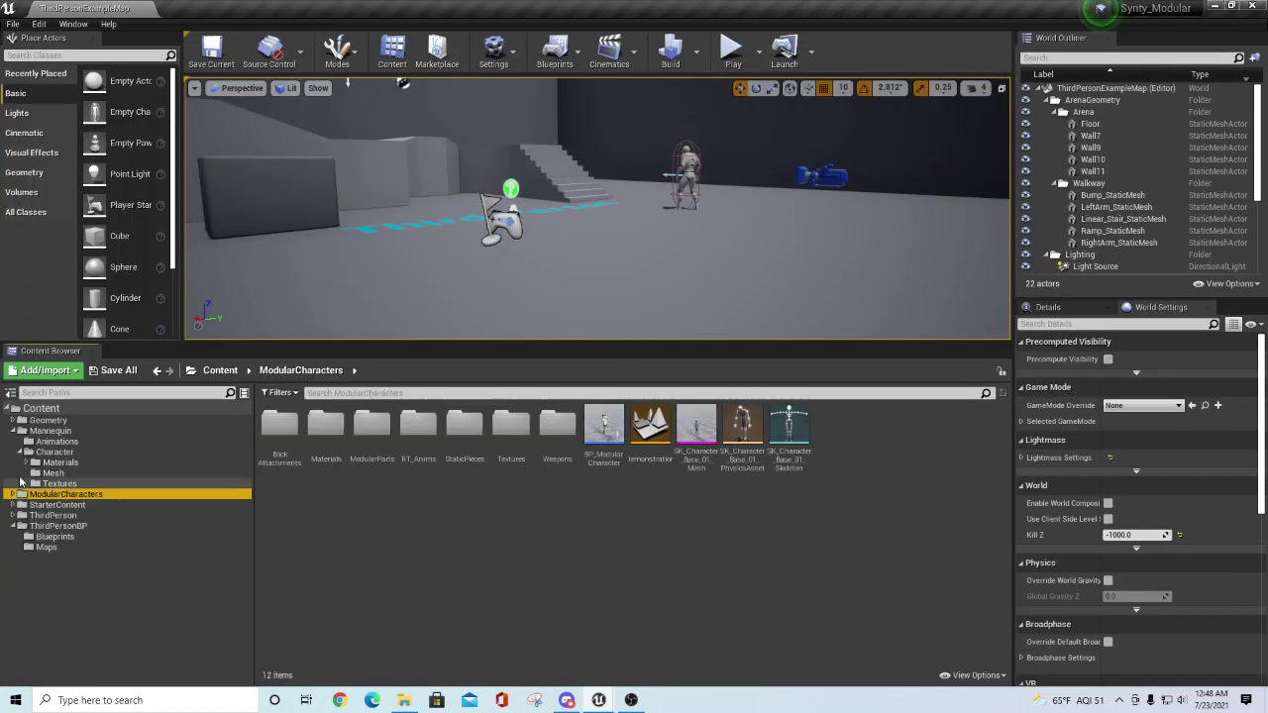
click(15, 431)
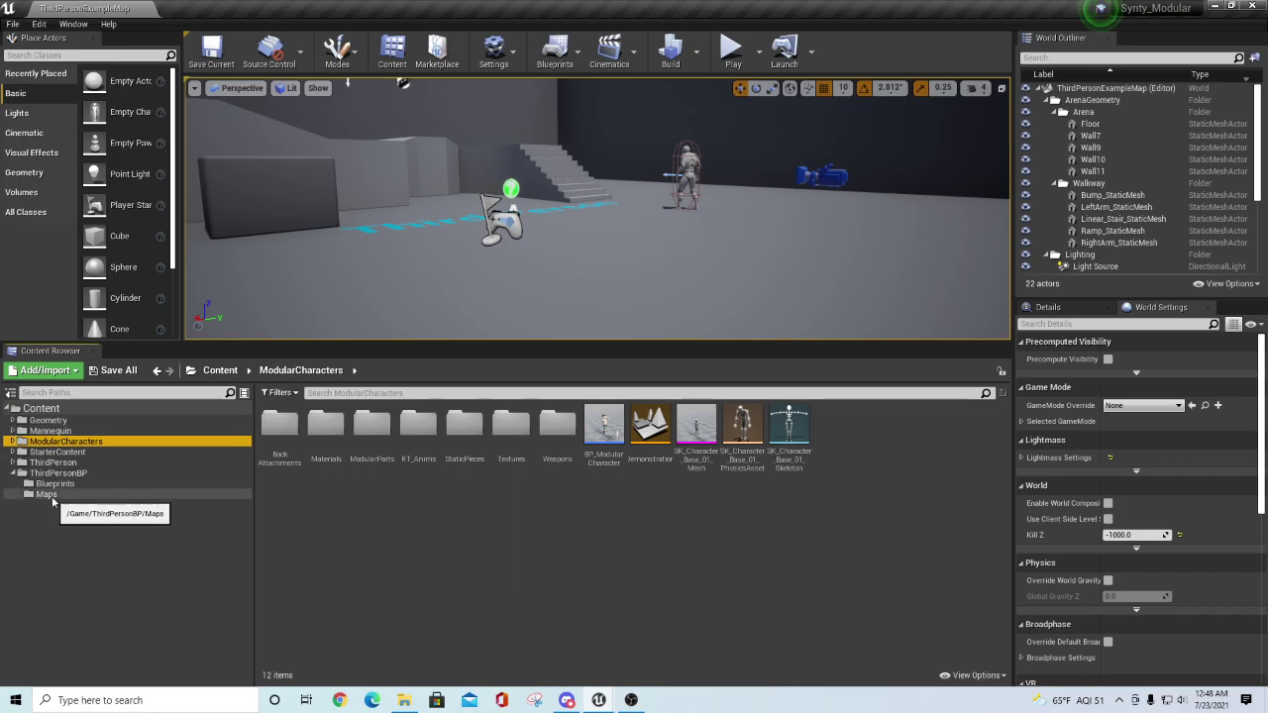
click(104, 483)
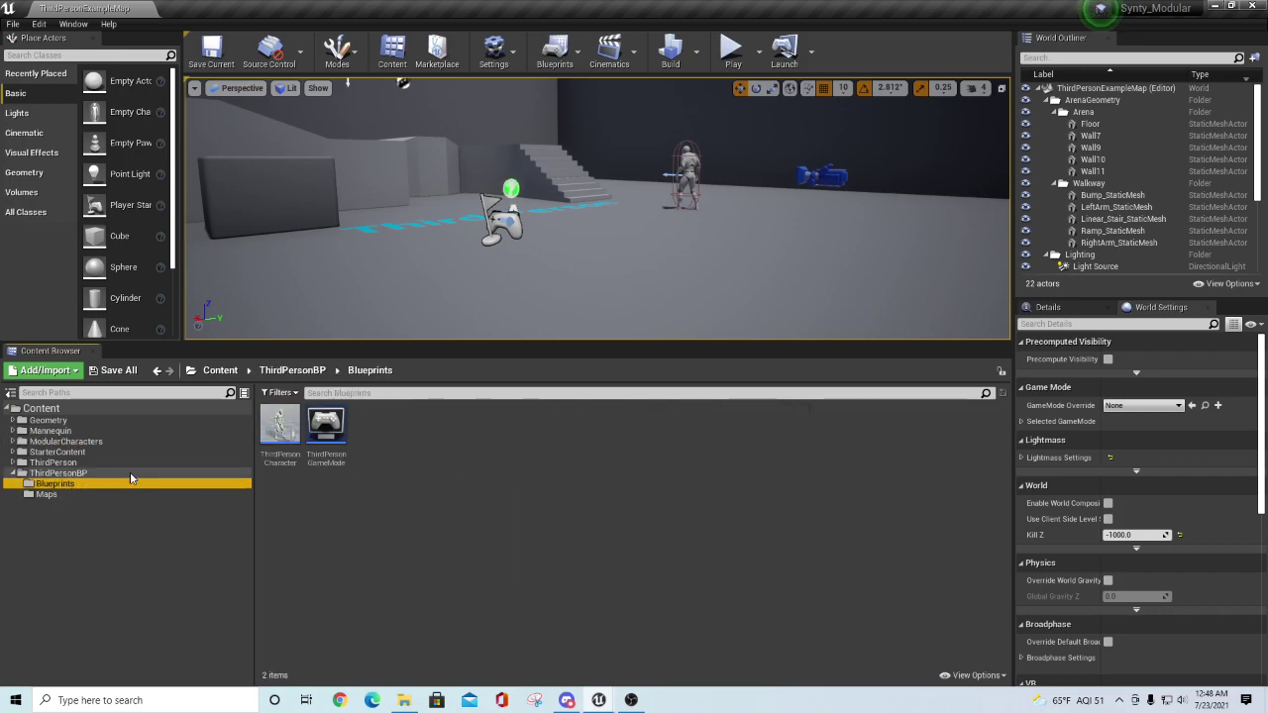
double_click(279, 426)
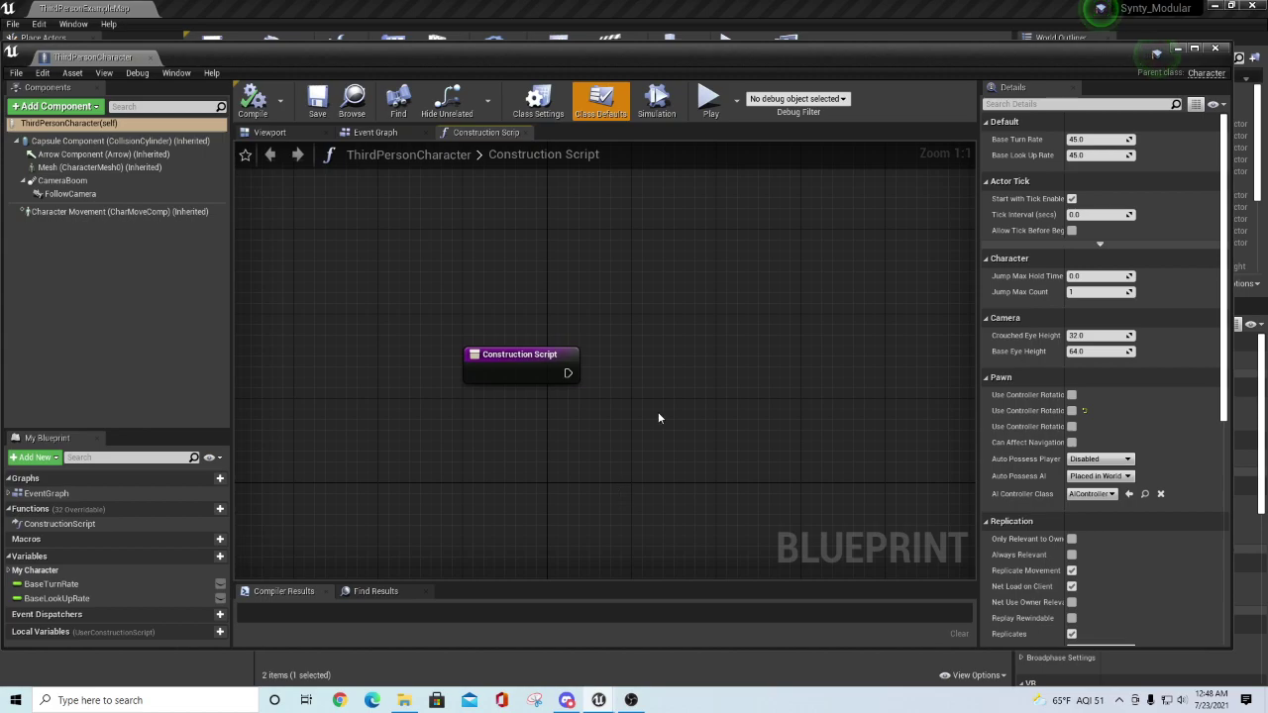
click(98, 168)
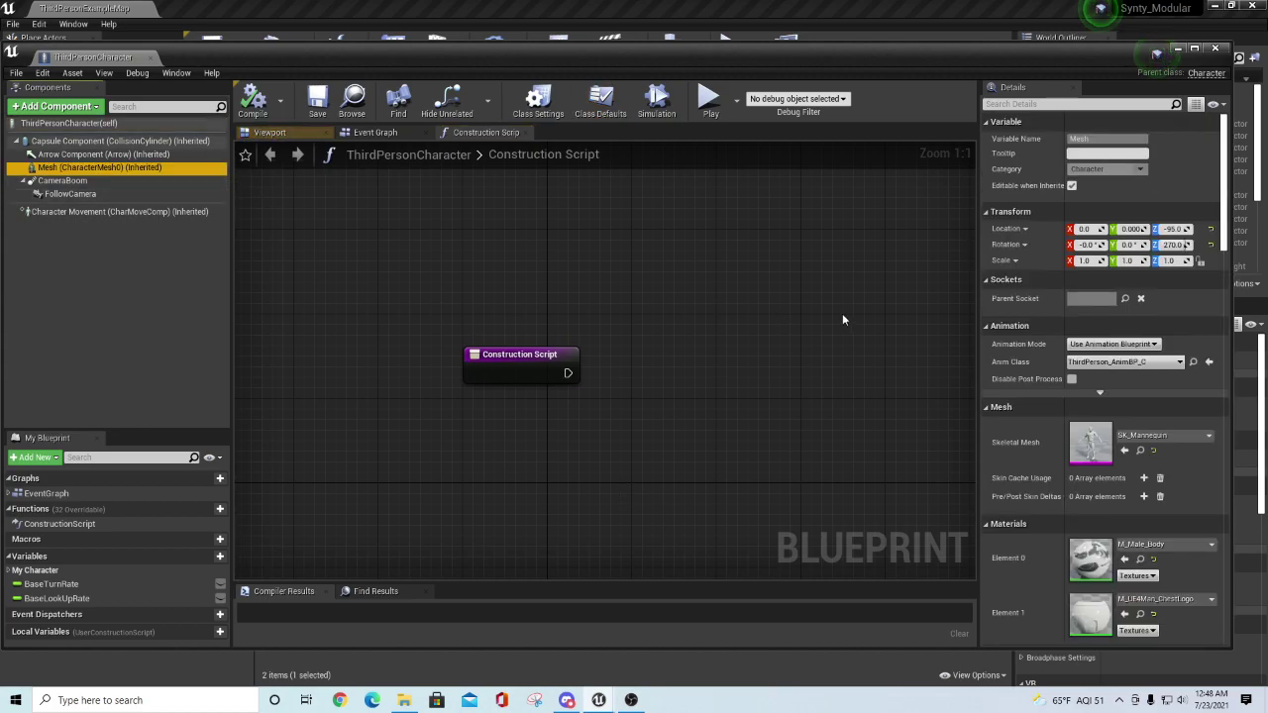
click(1210, 436)
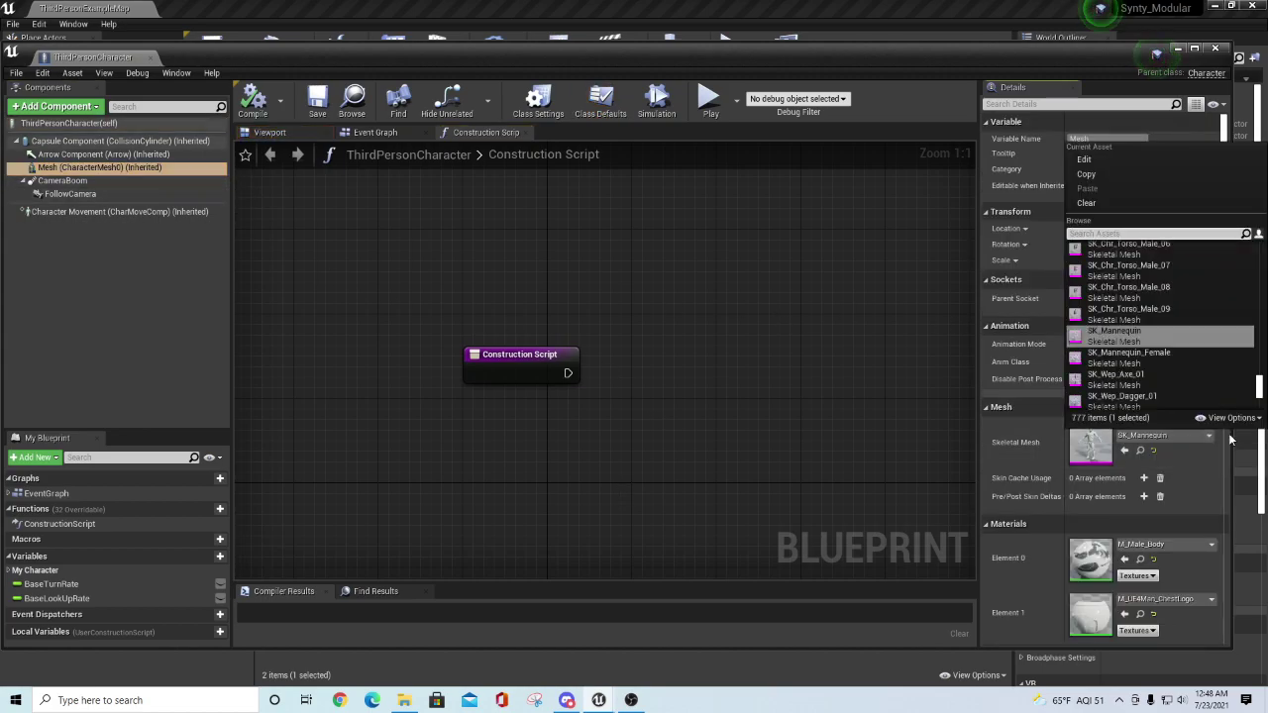
drag(1261, 393, 1260, 251)
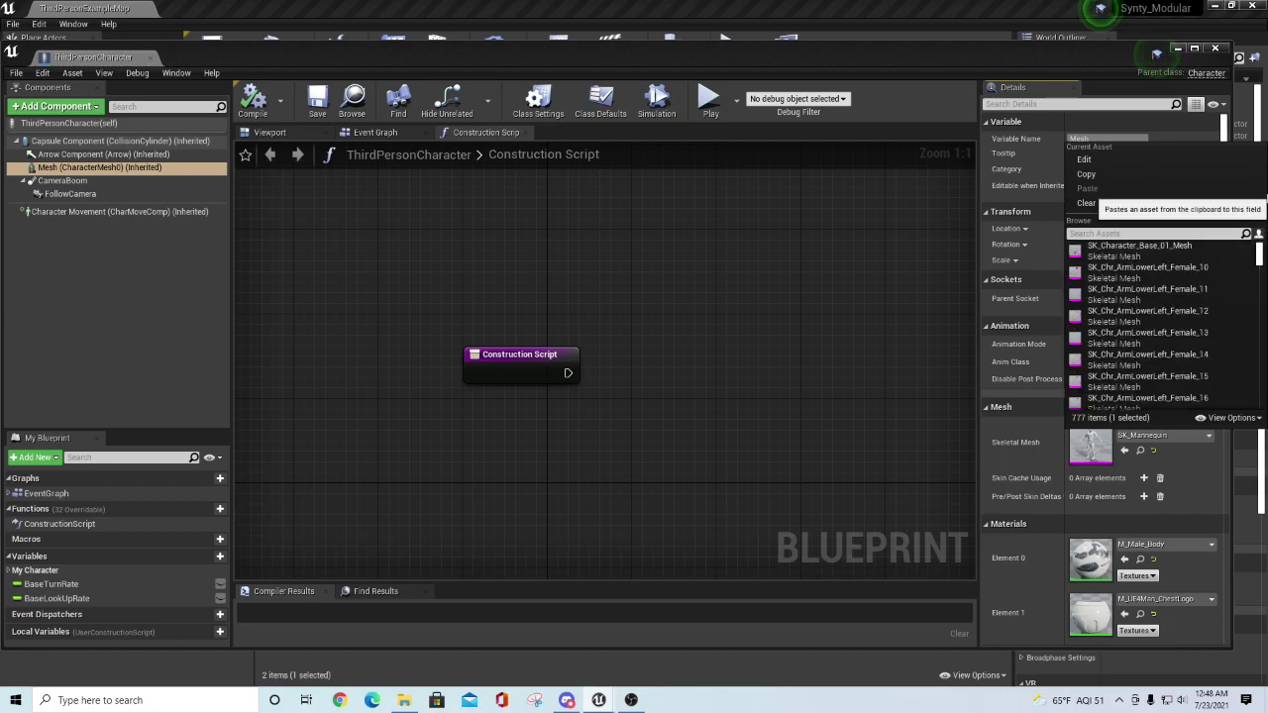
click(1140, 248)
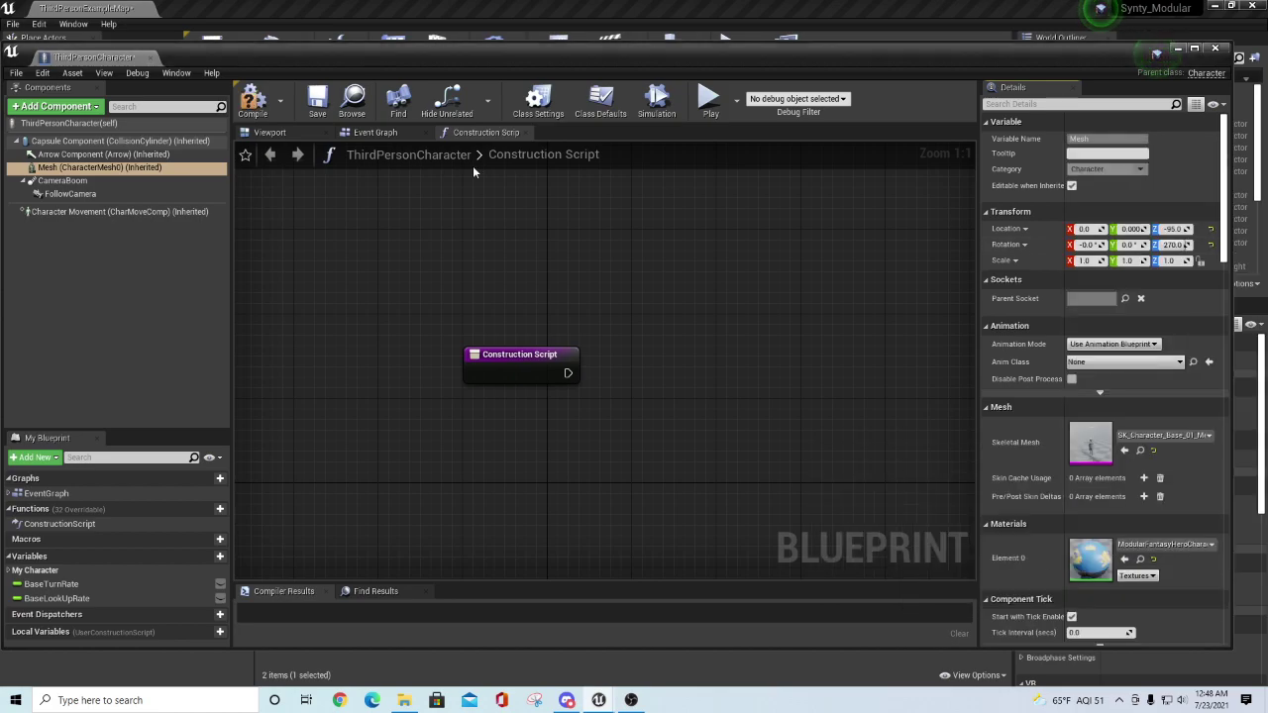
click(267, 134)
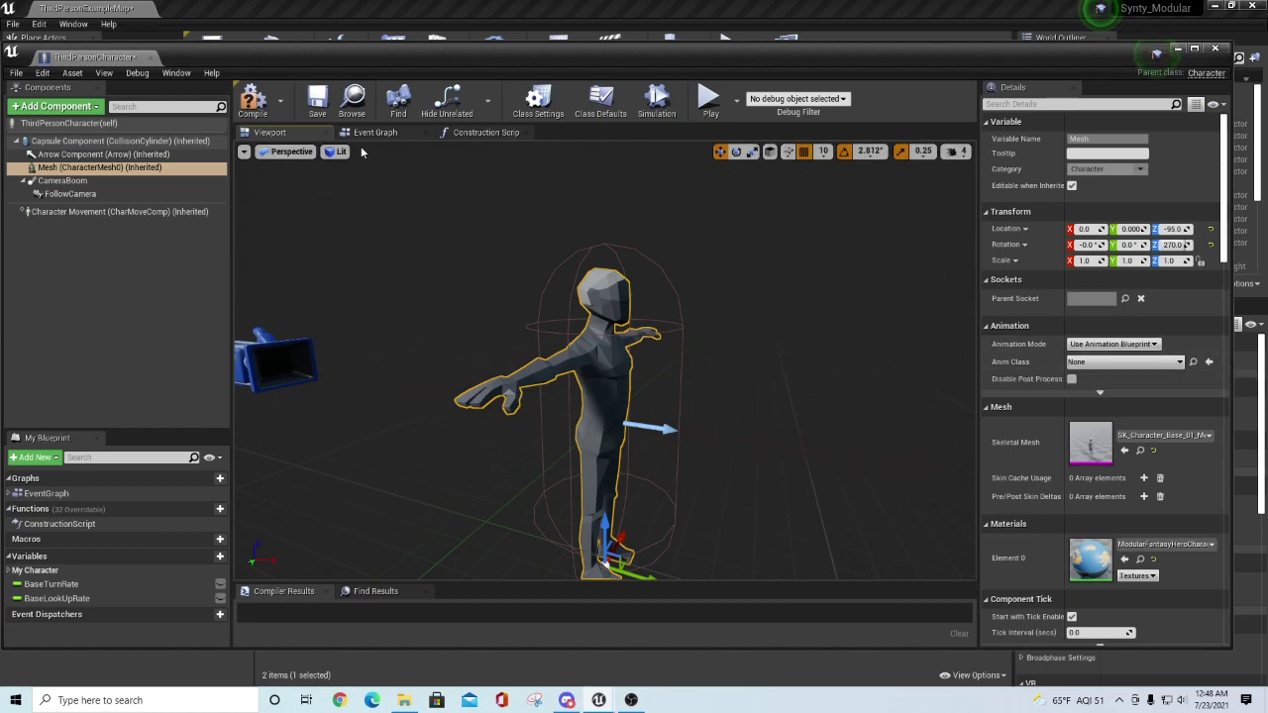
click(255, 104)
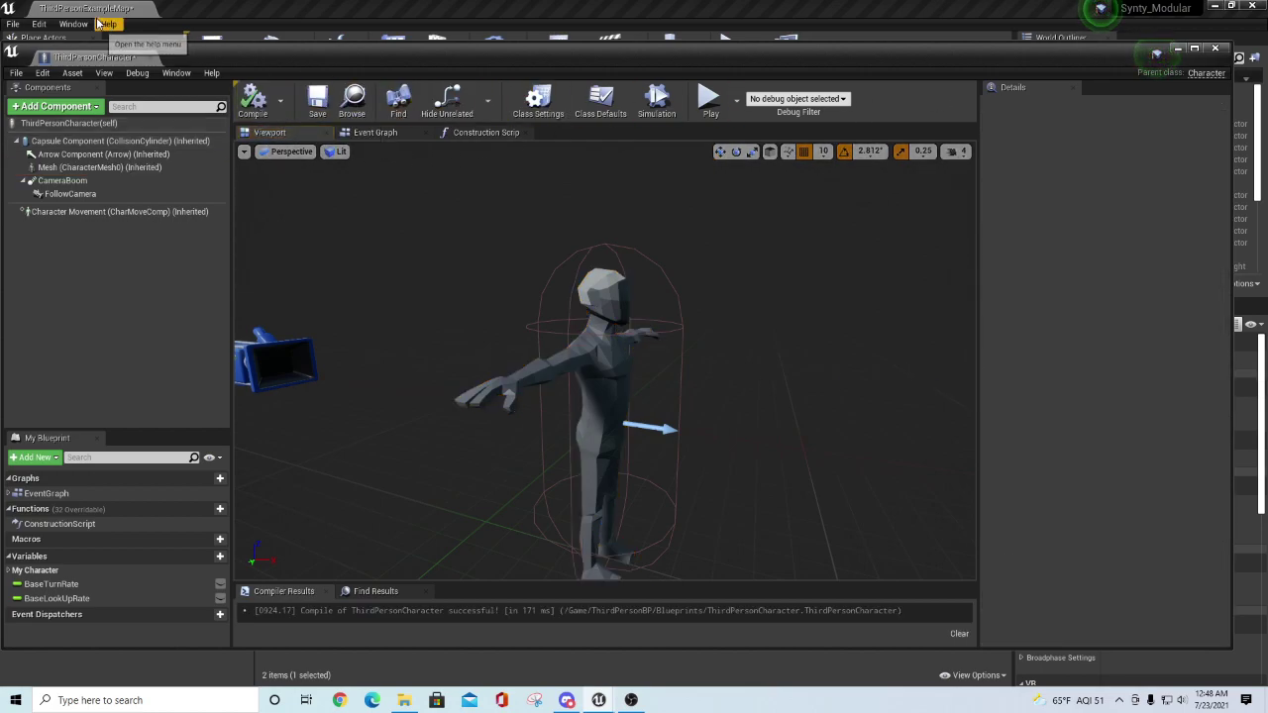
- Rename the retargeted ThirdPerson_AnimBP in ModularCharacters/RT_Anims to Synty_AnimBP
click(1177, 50)
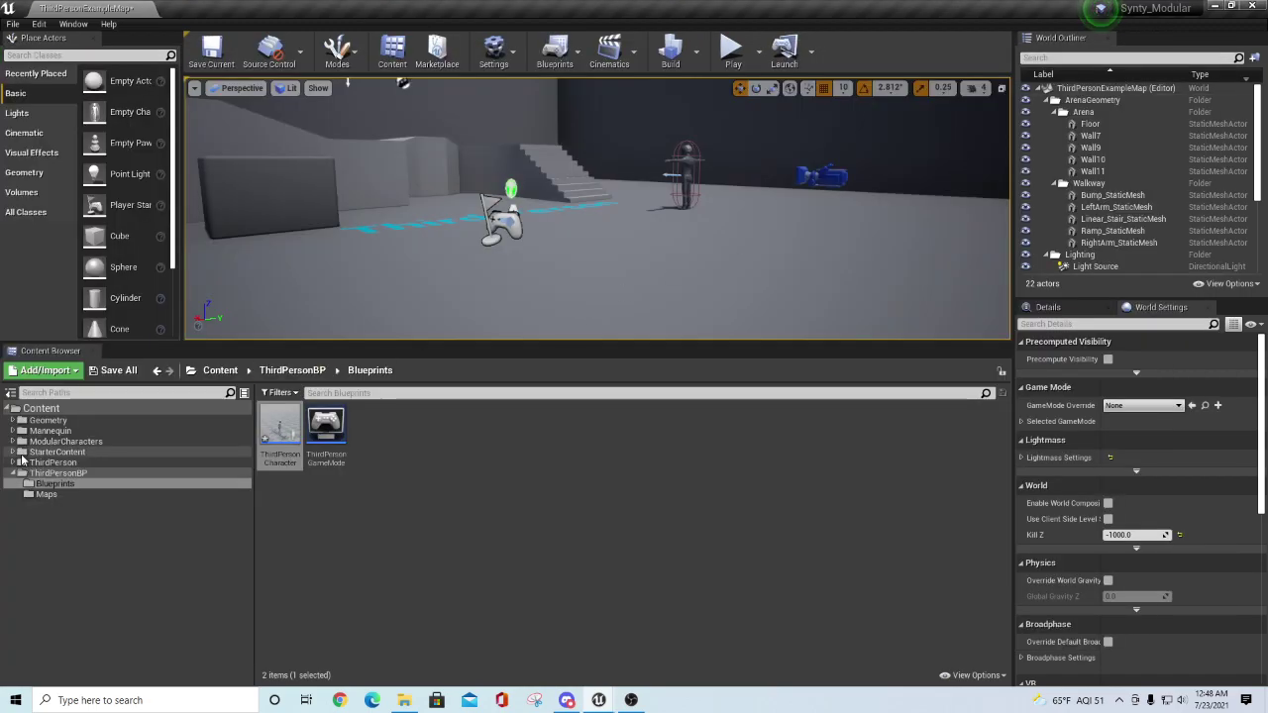
click(65, 441)
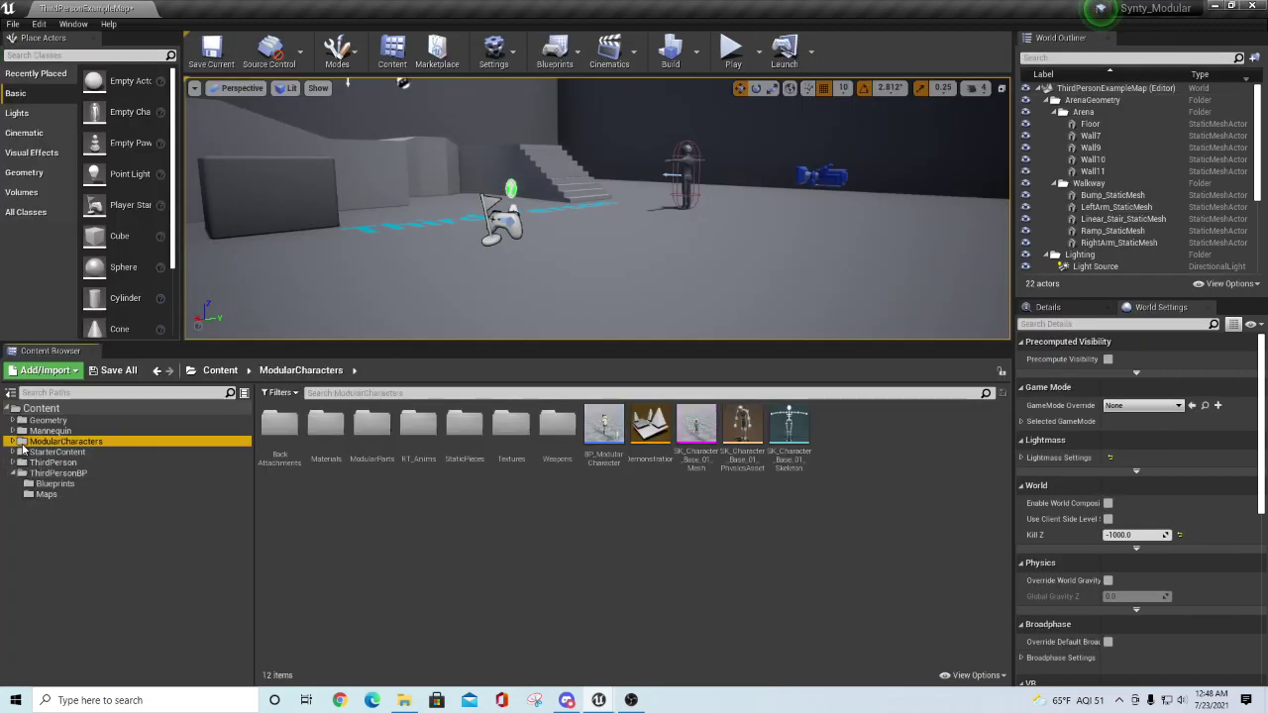
double_click(418, 428)
click(282, 463)
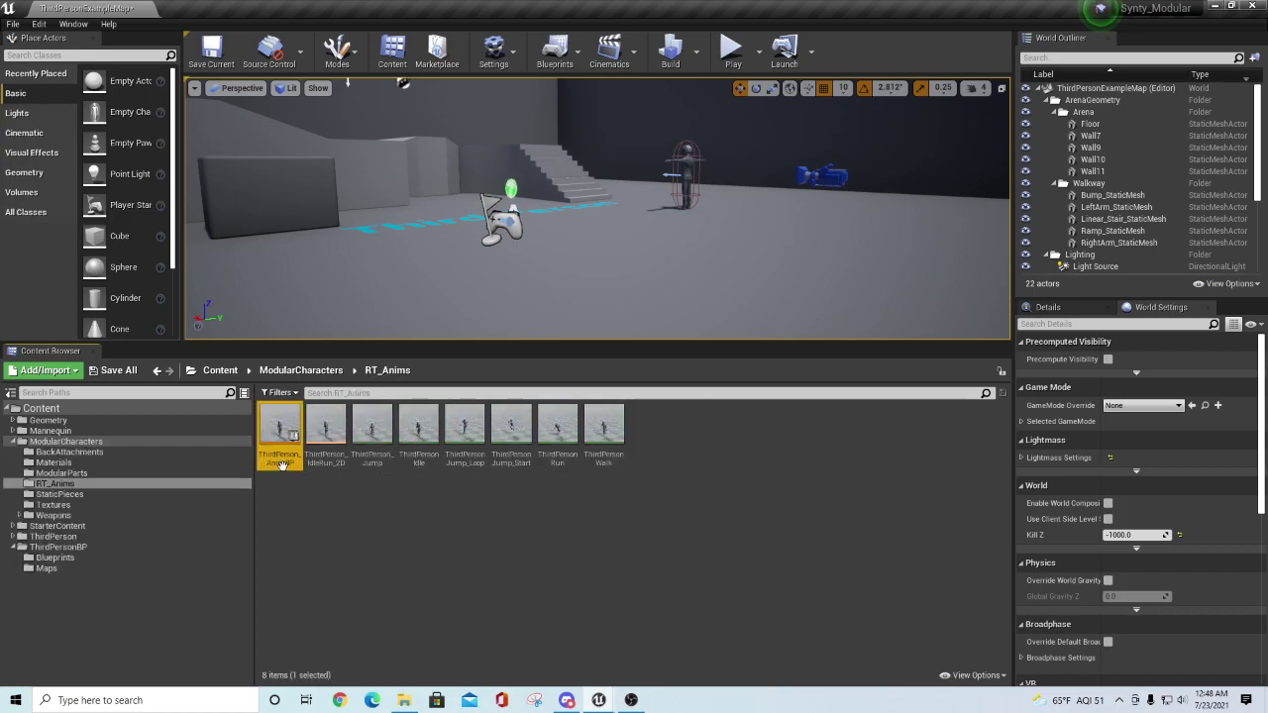
click(281, 461)
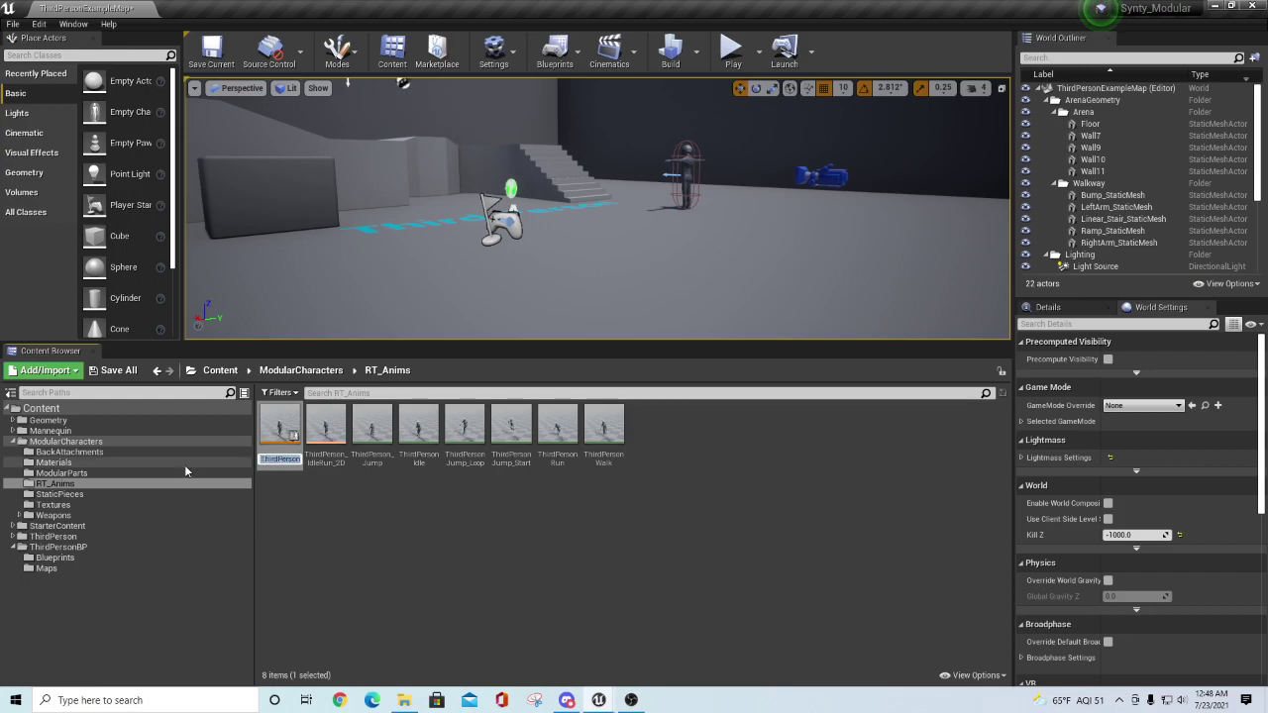
text(Synty_AnimBP)
key(Return)
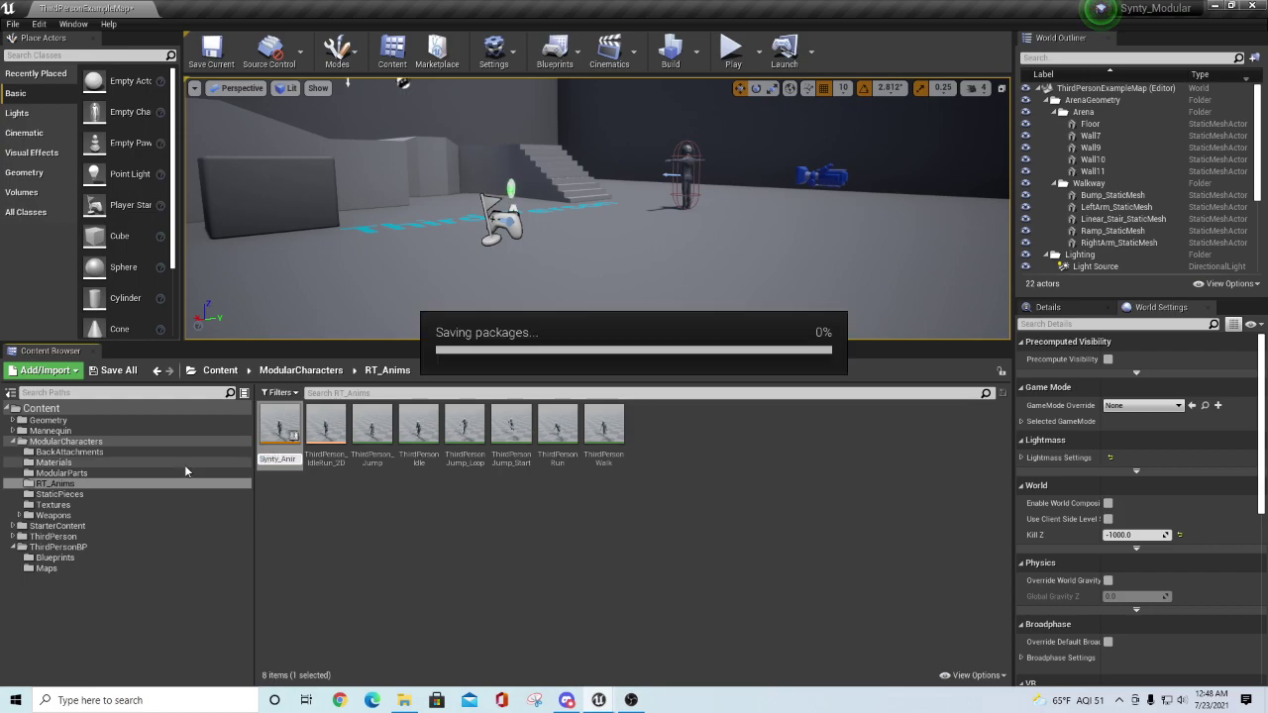
click(340, 532)
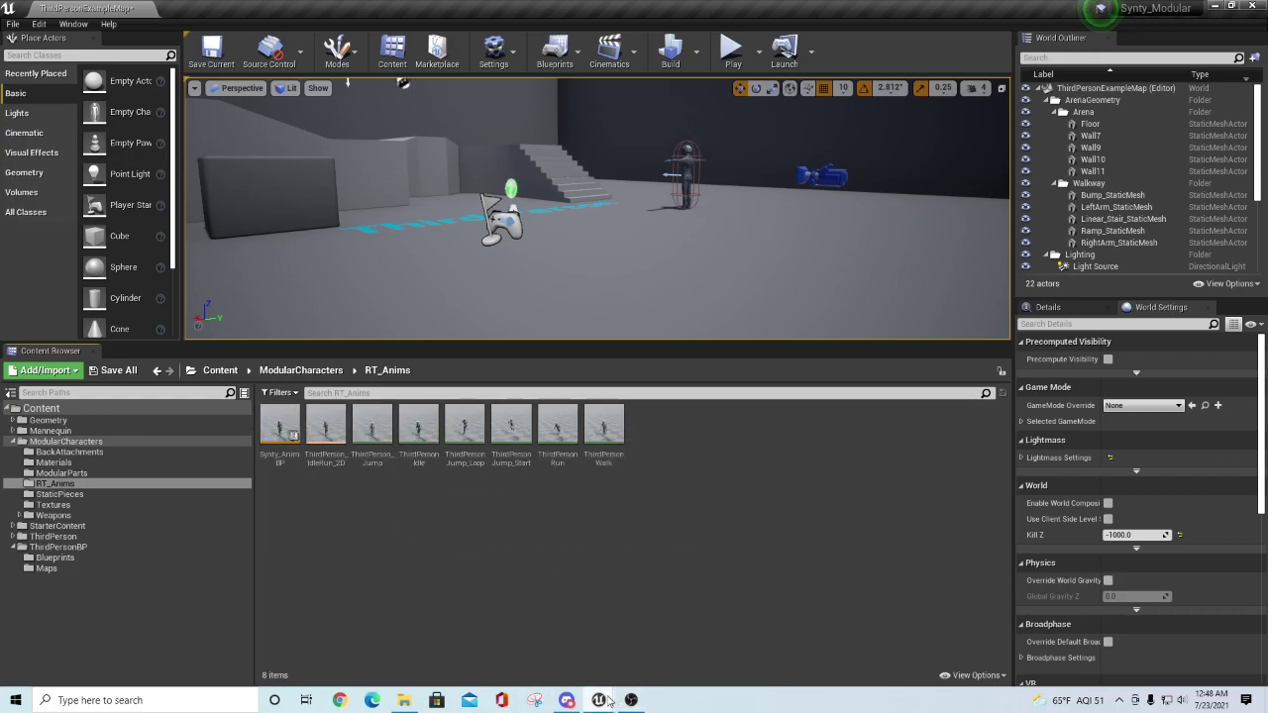
- Assign Synty_AnimBP as the Anim Class of ThirdPersonCharacter's Mesh component, then compile and close the blueprint
mouse_move(610, 701)
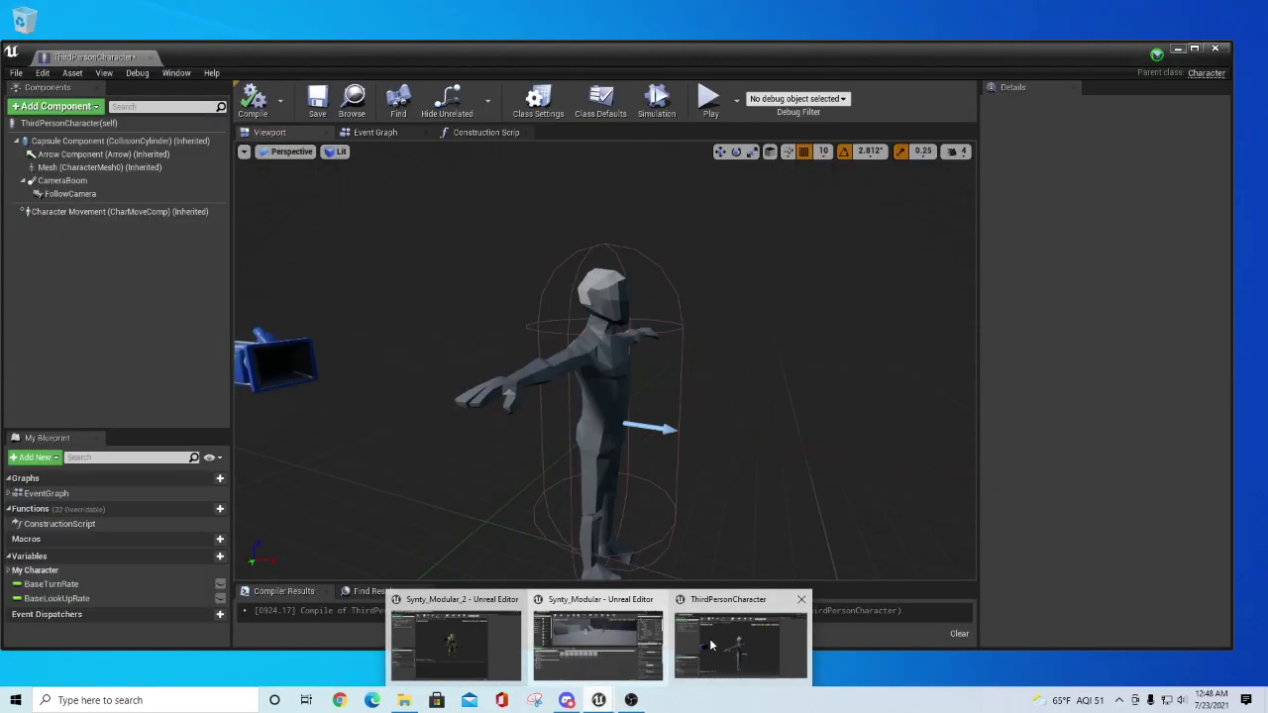
click(752, 639)
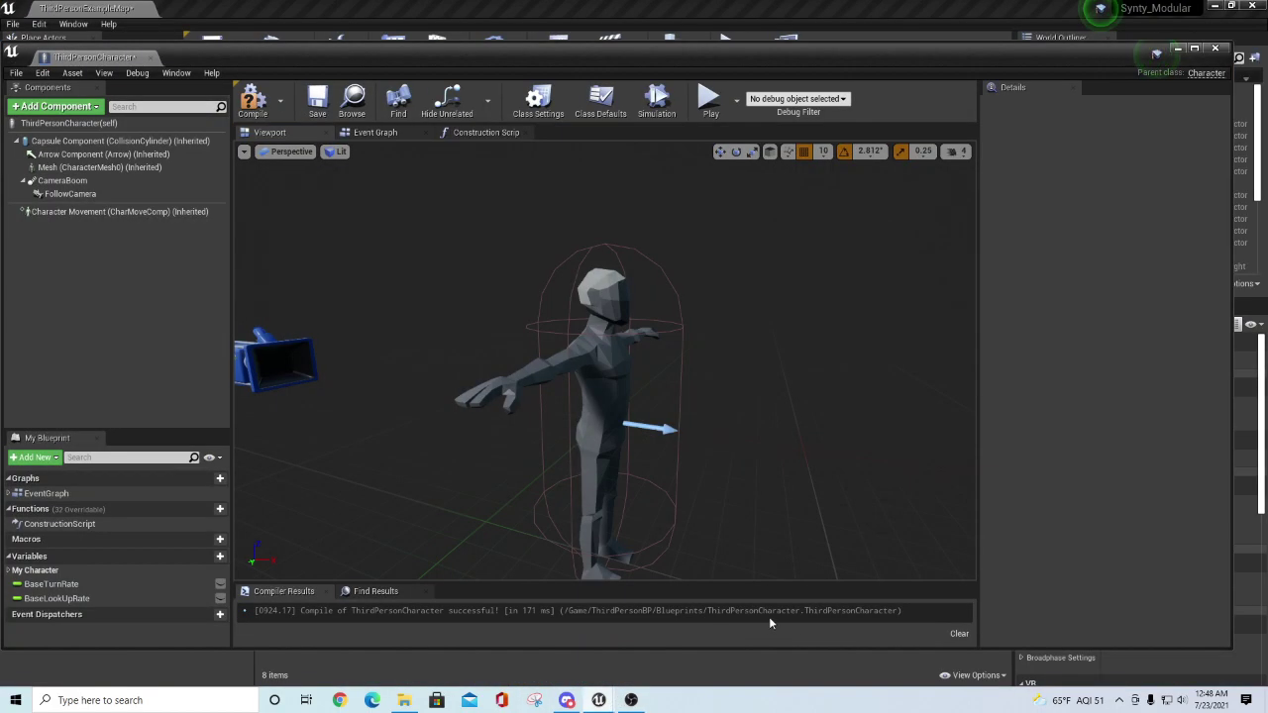
click(99, 167)
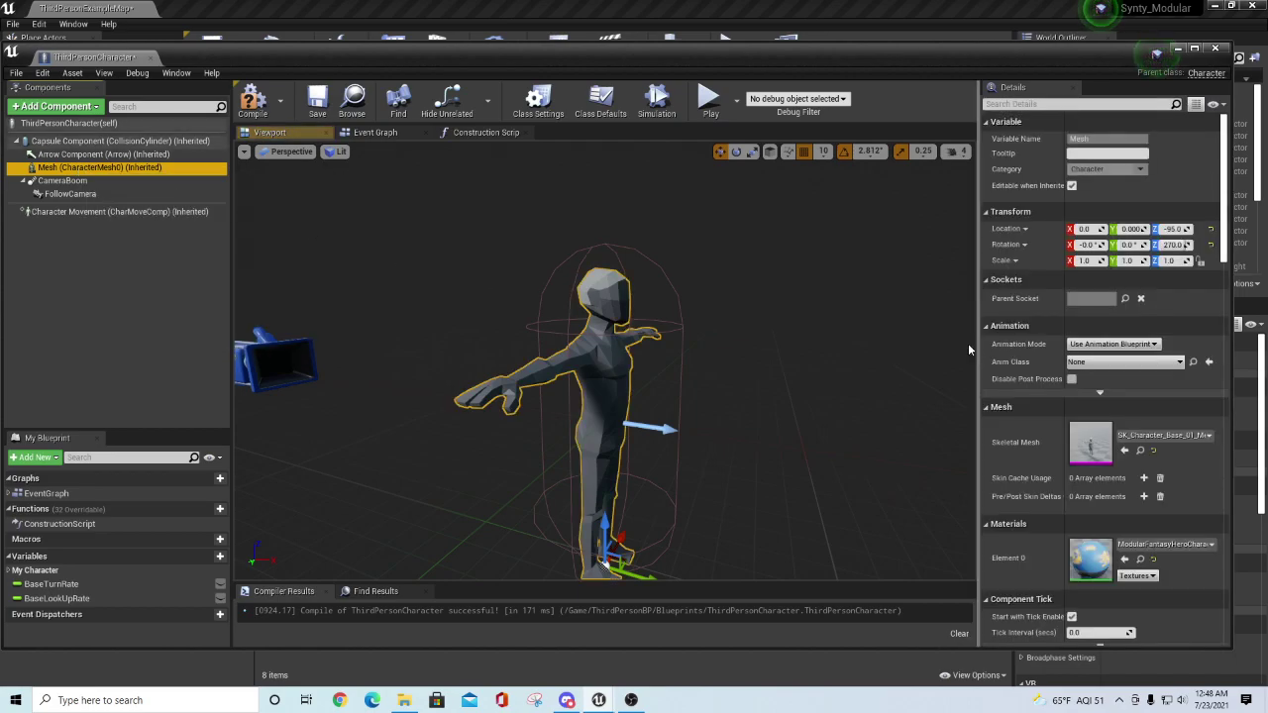
click(1179, 362)
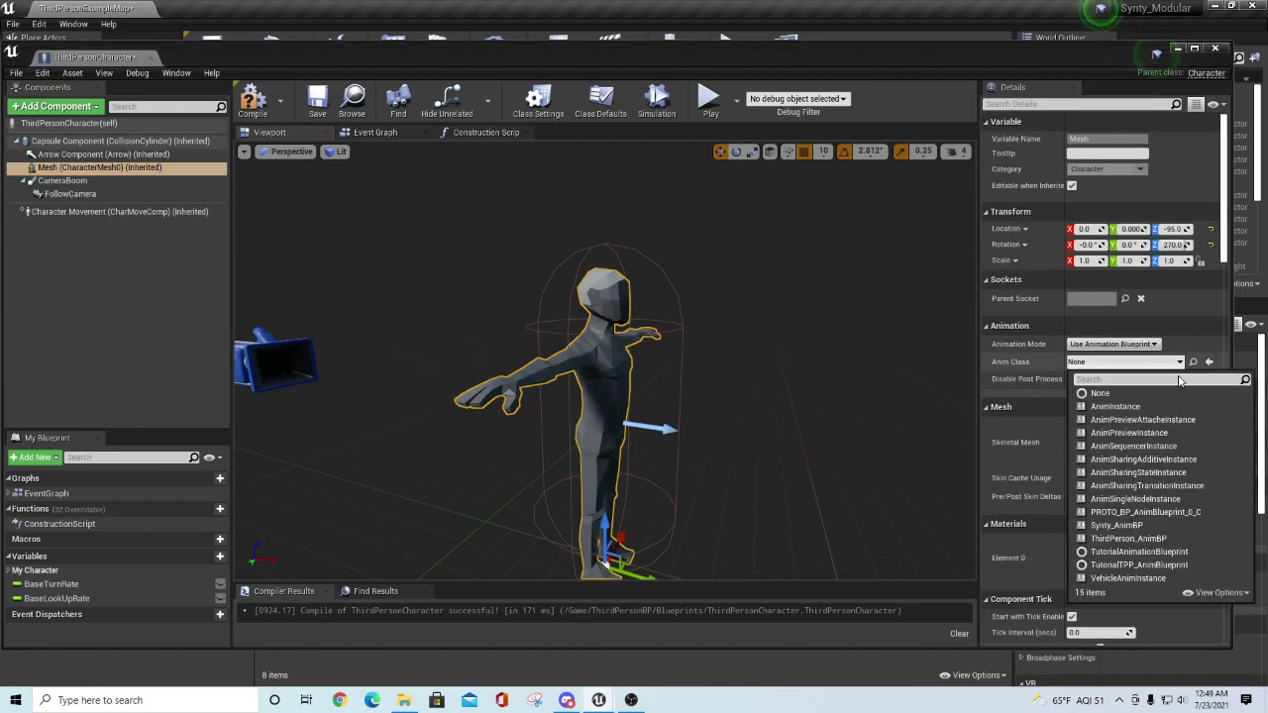
click(1129, 526)
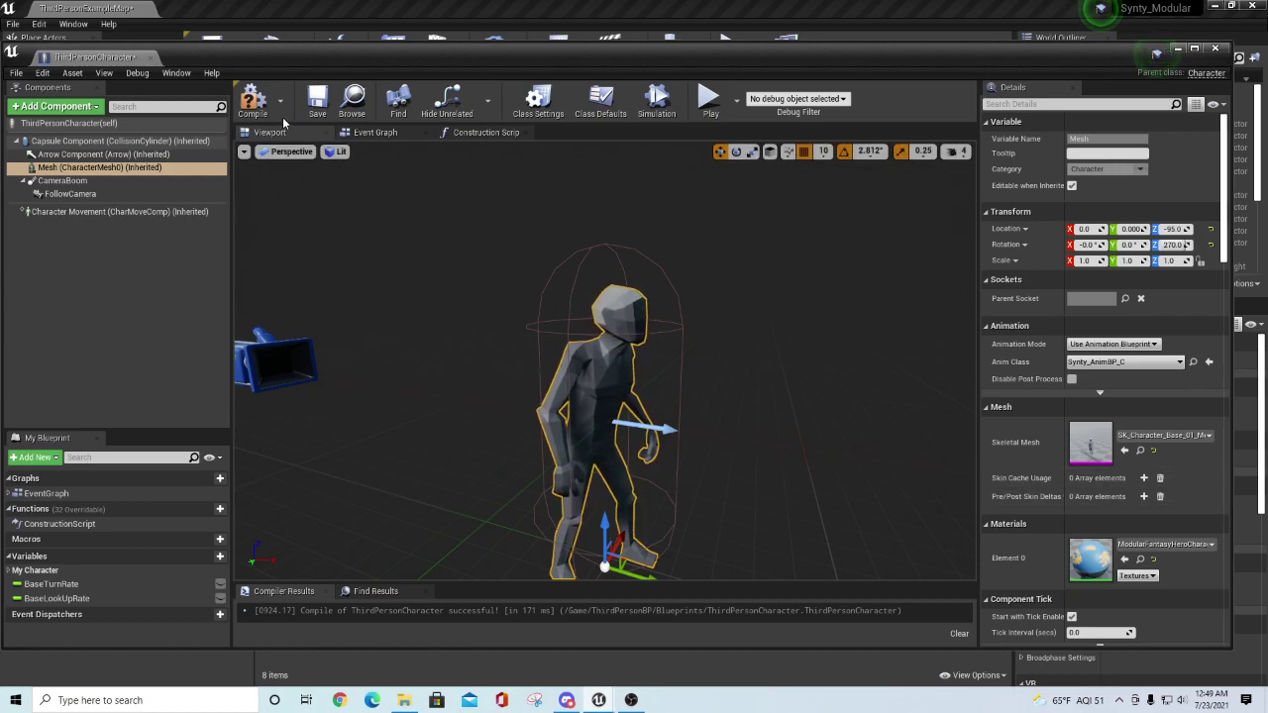
click(251, 101)
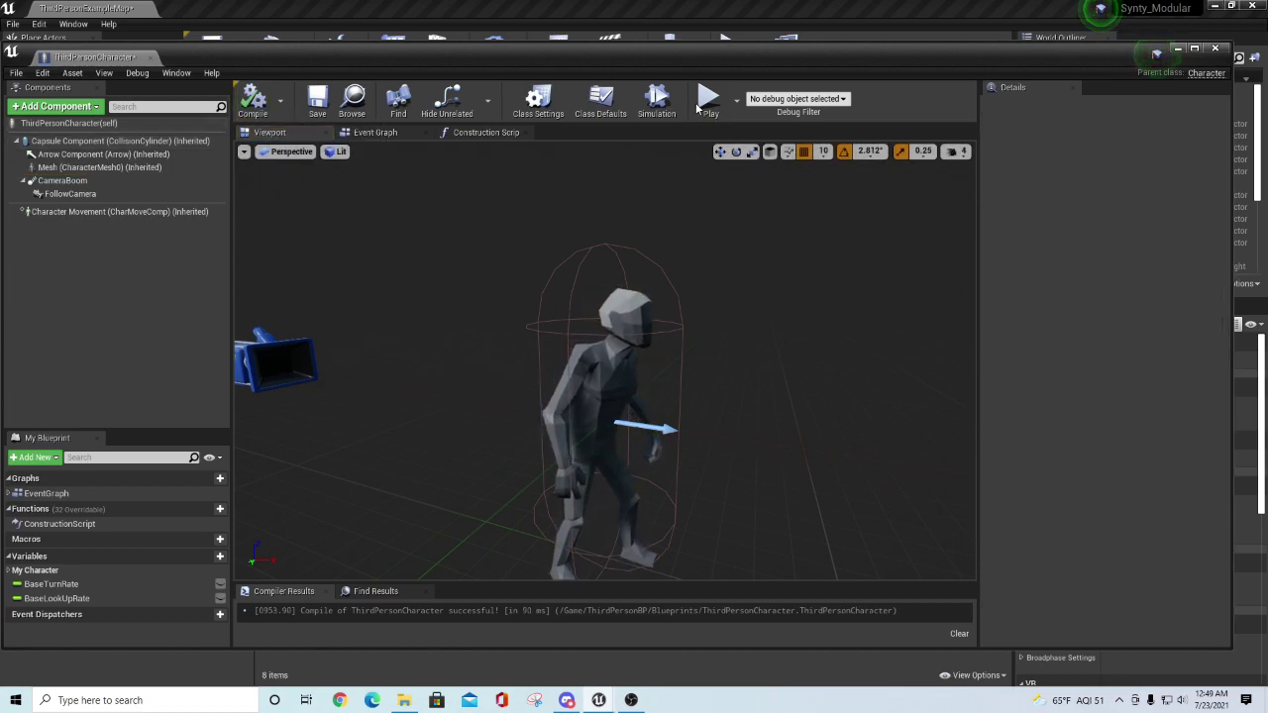
click(1217, 49)
- Play the level and run the character around to test its retargeted animations, ending the session when done
click(731, 55)
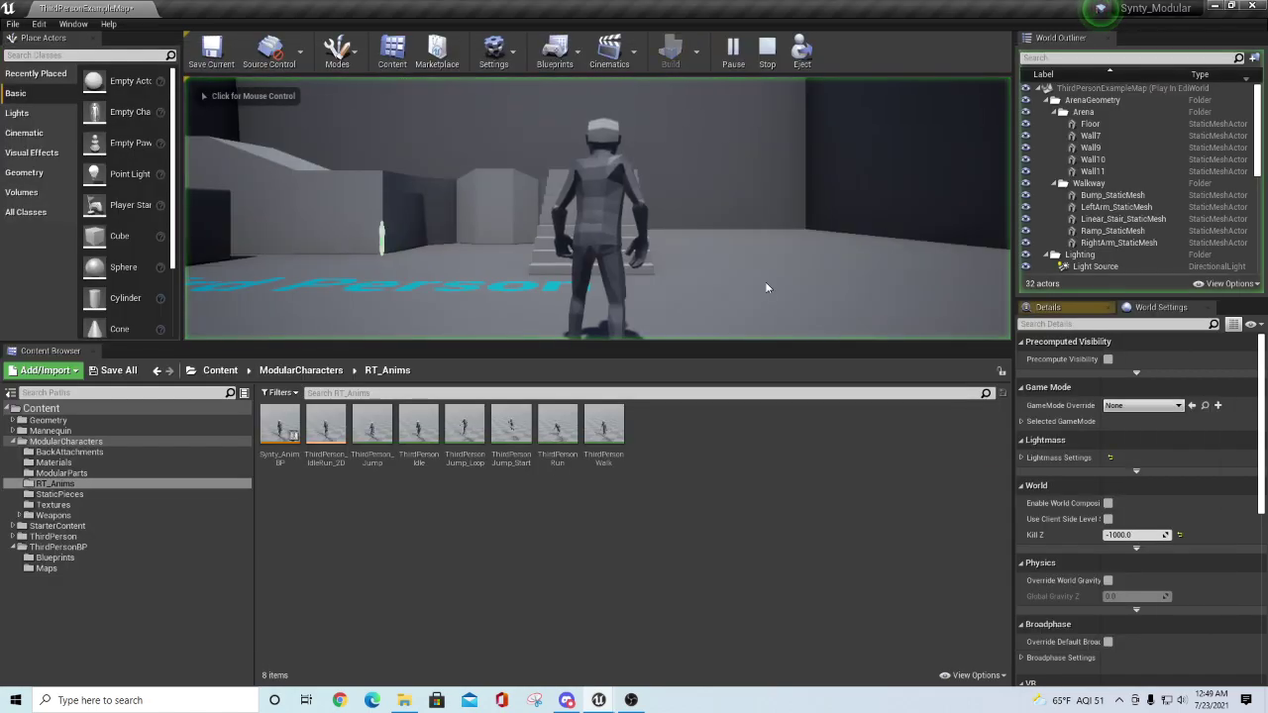
key(w)
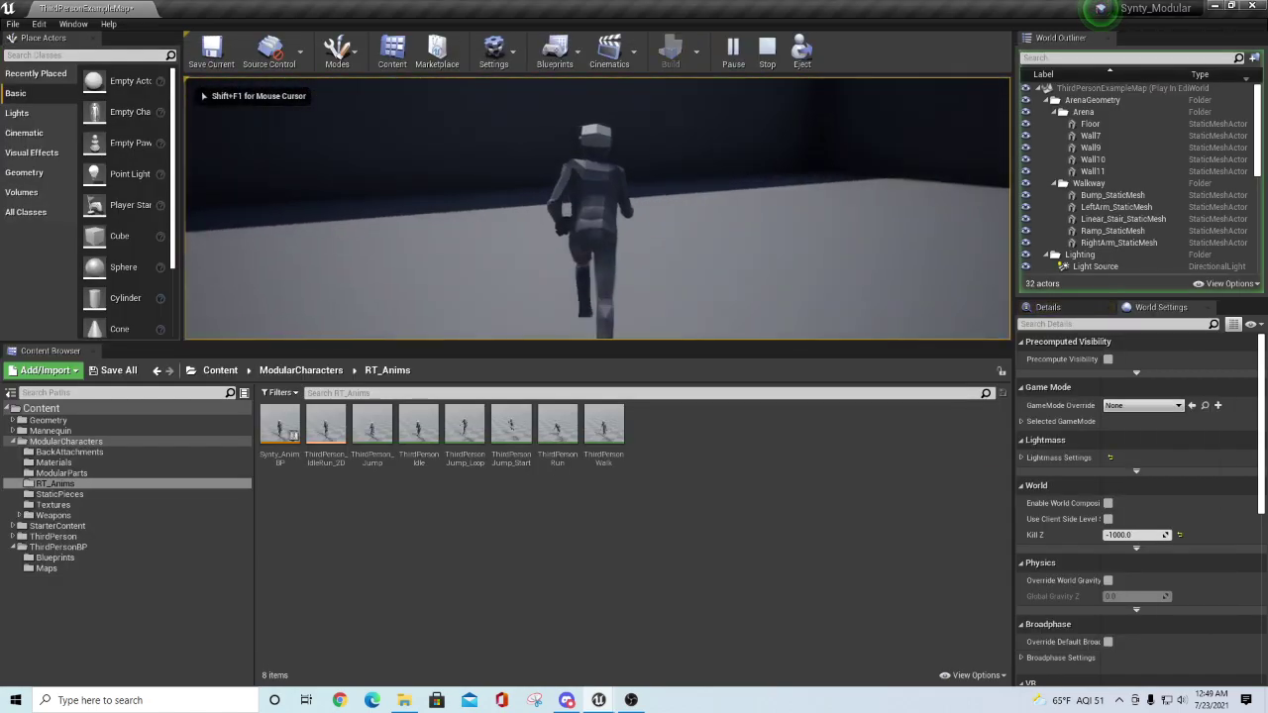
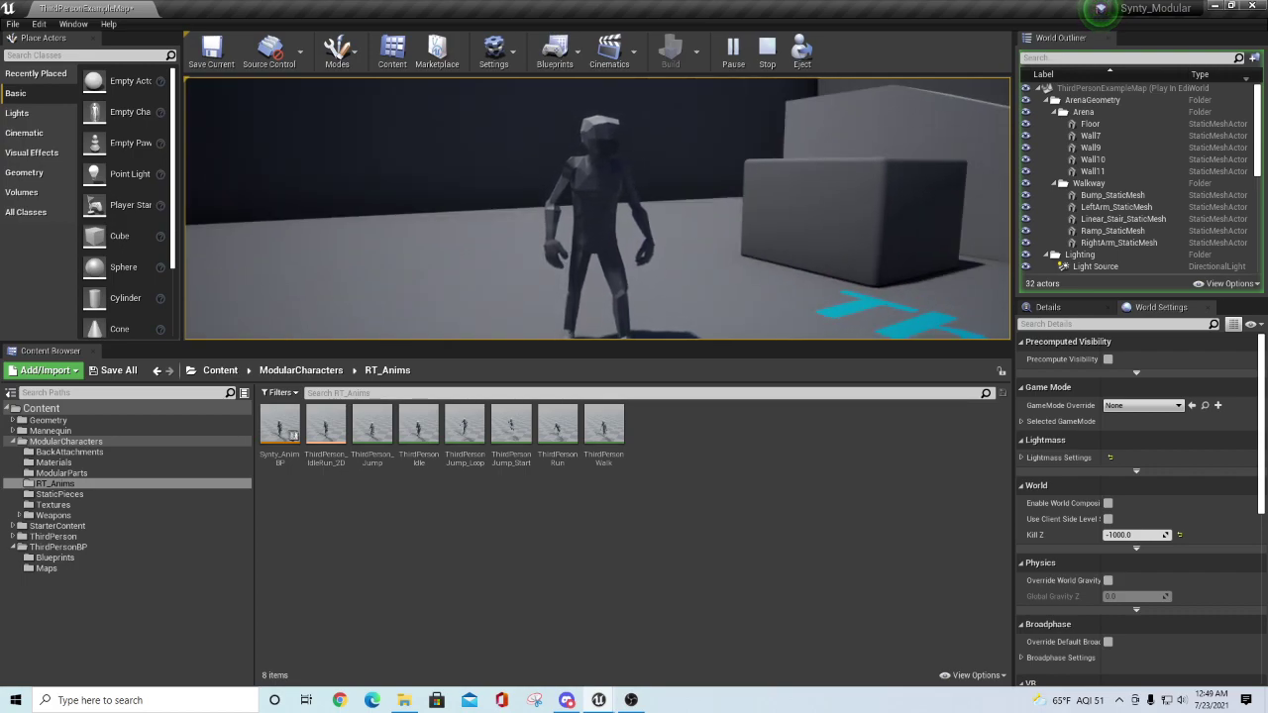
key(Escape)
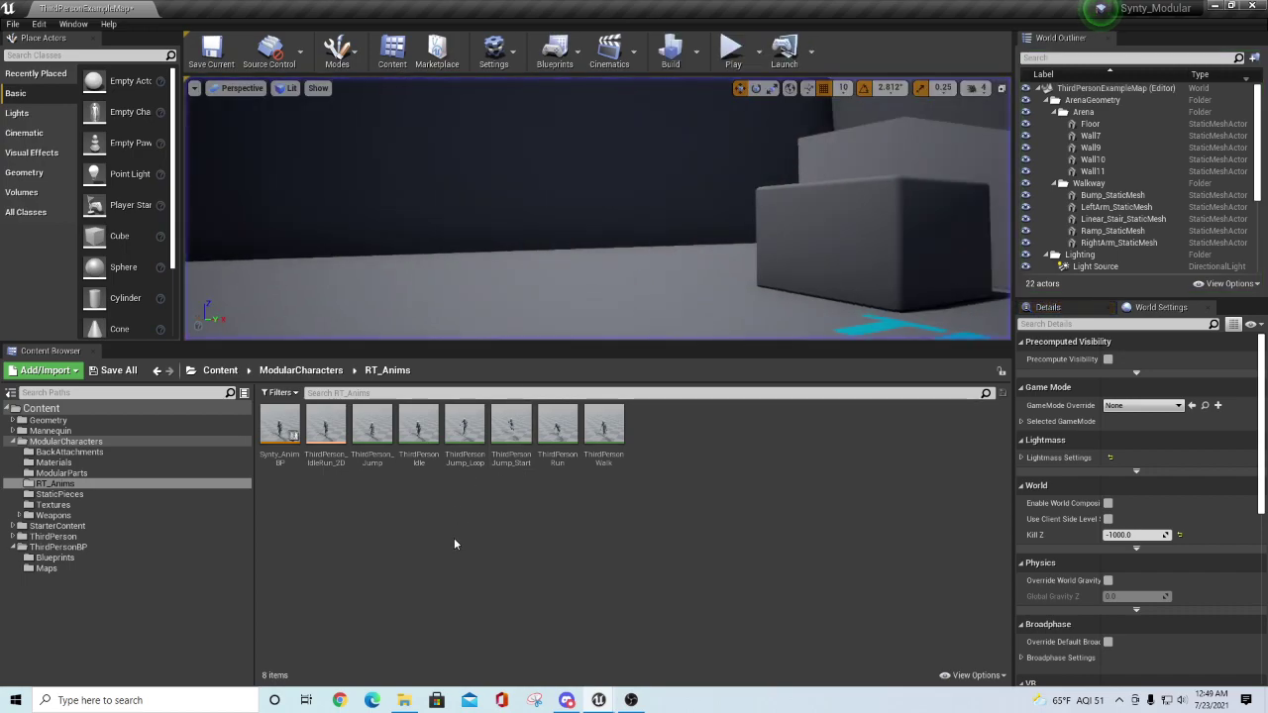
- Set the level's GameMode Override to ThirdPersonGameMode in the world settings
click(52, 558)
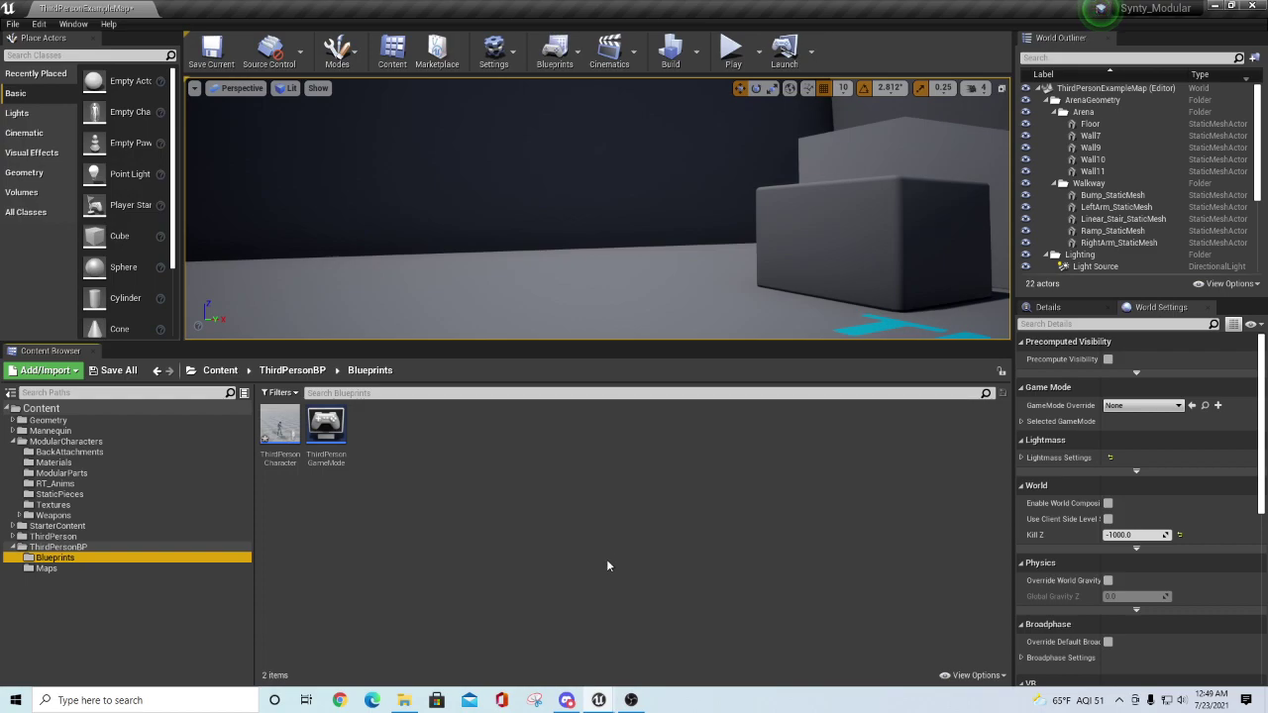
click(1179, 406)
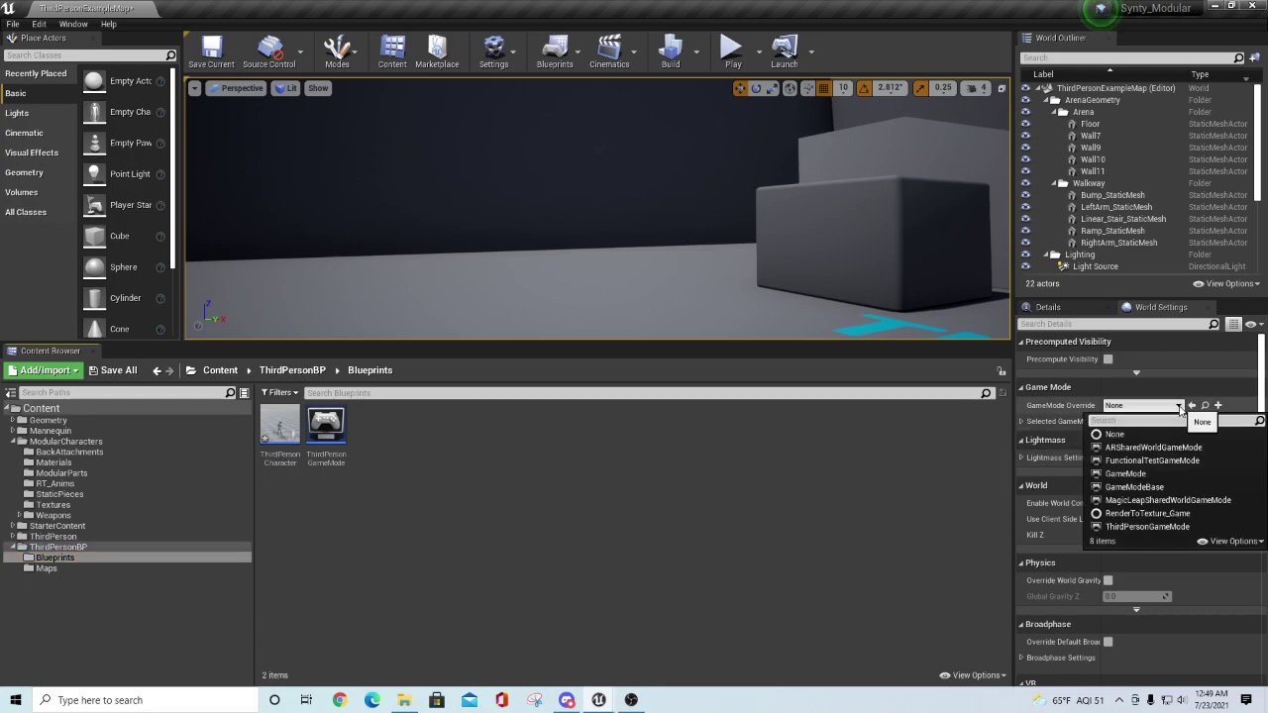
click(1146, 527)
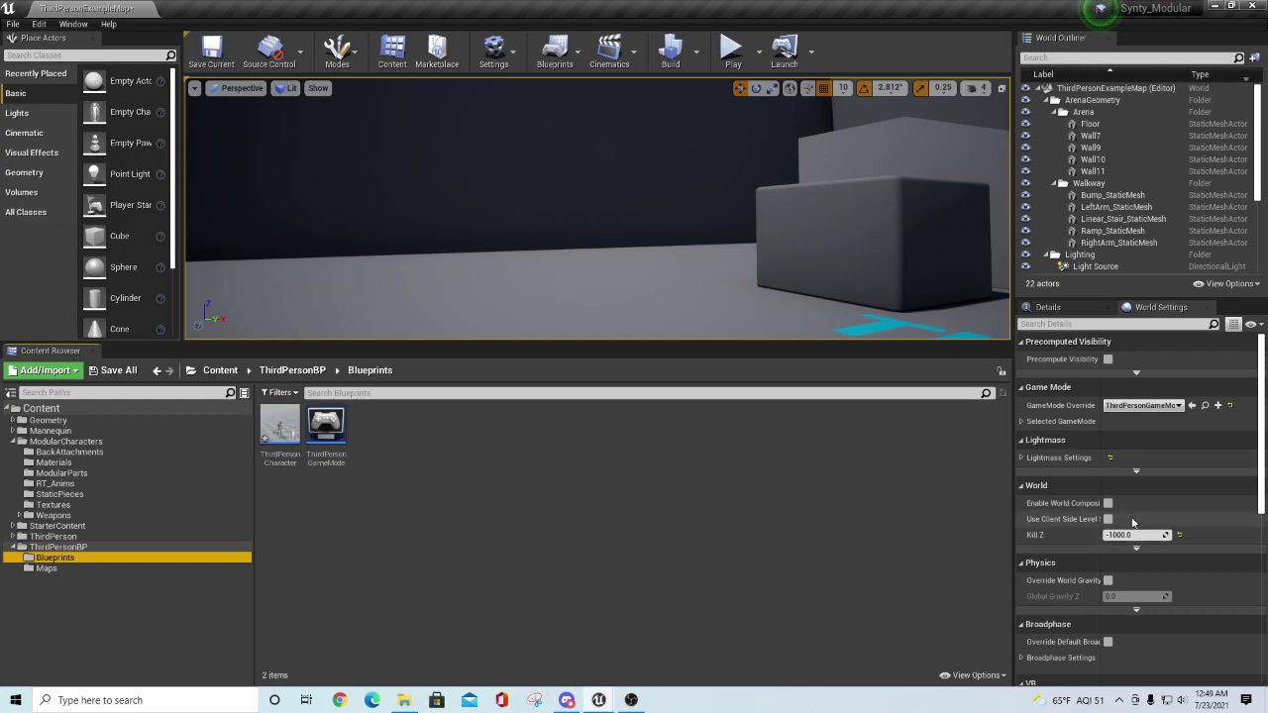
- Set the selected game mode's Default Pawn Class to BP_ModularCharacter and play the level briefly to test it
click(1021, 422)
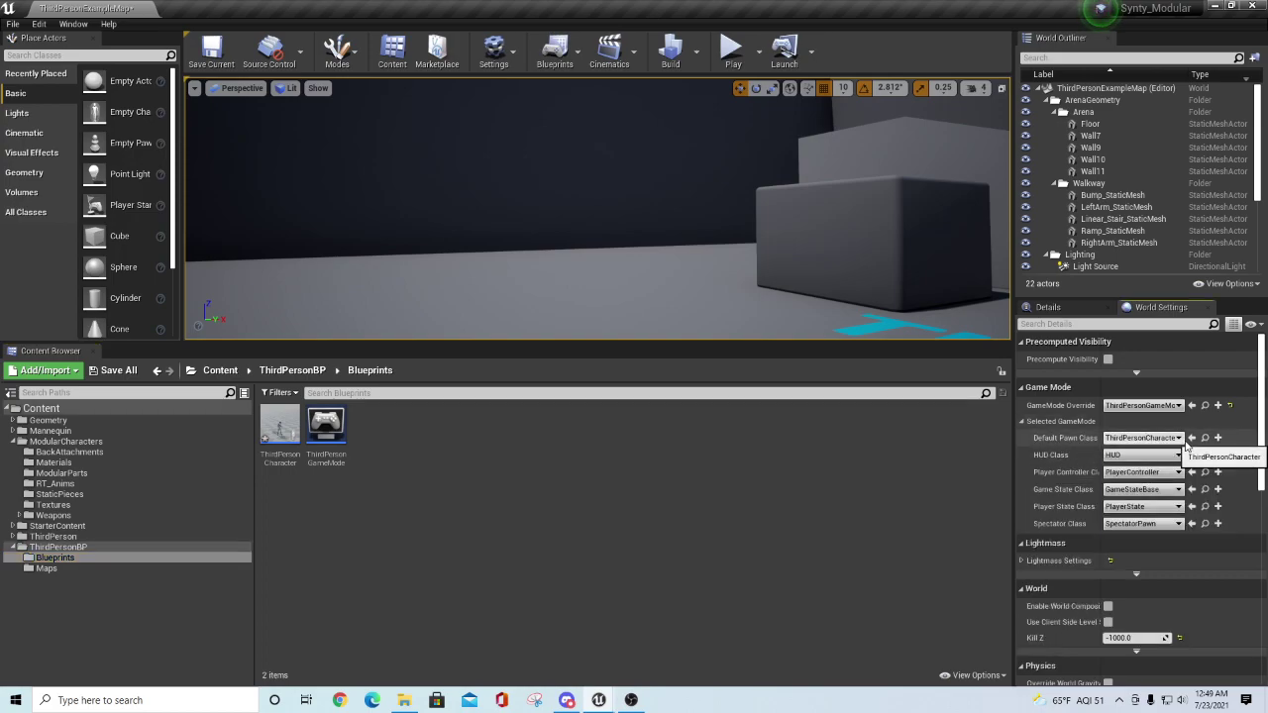
click(1179, 438)
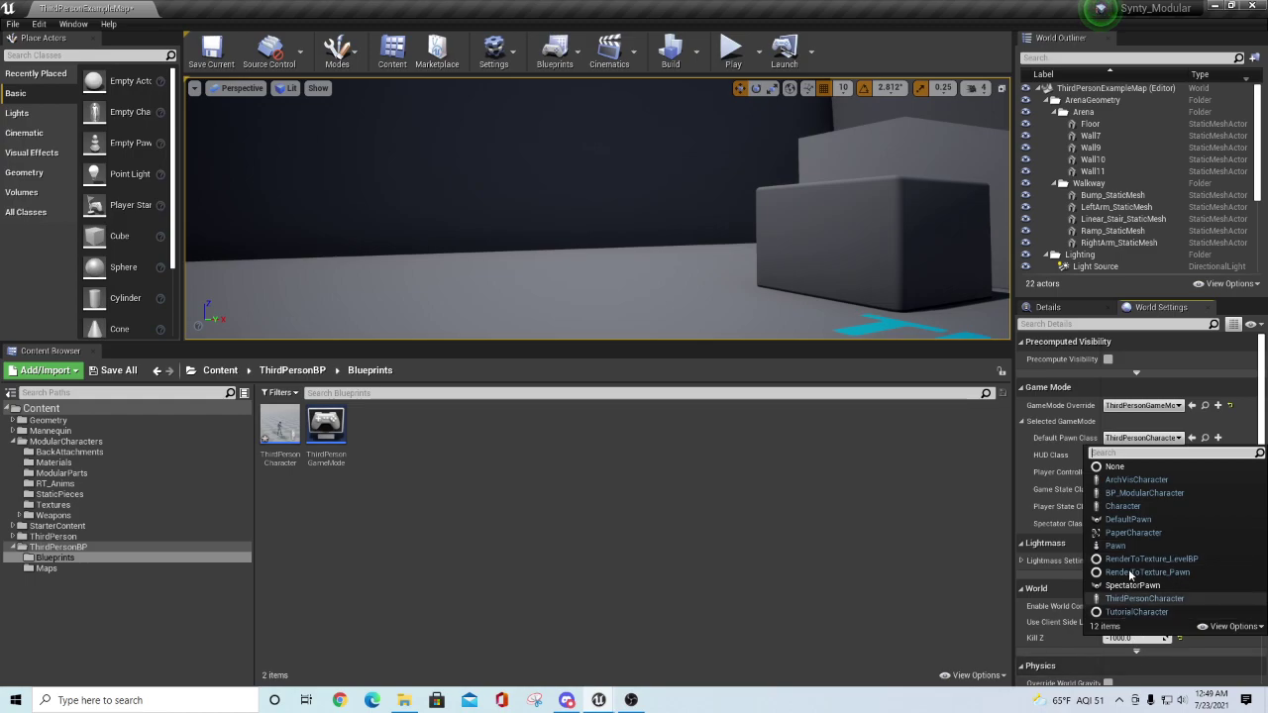
click(1127, 493)
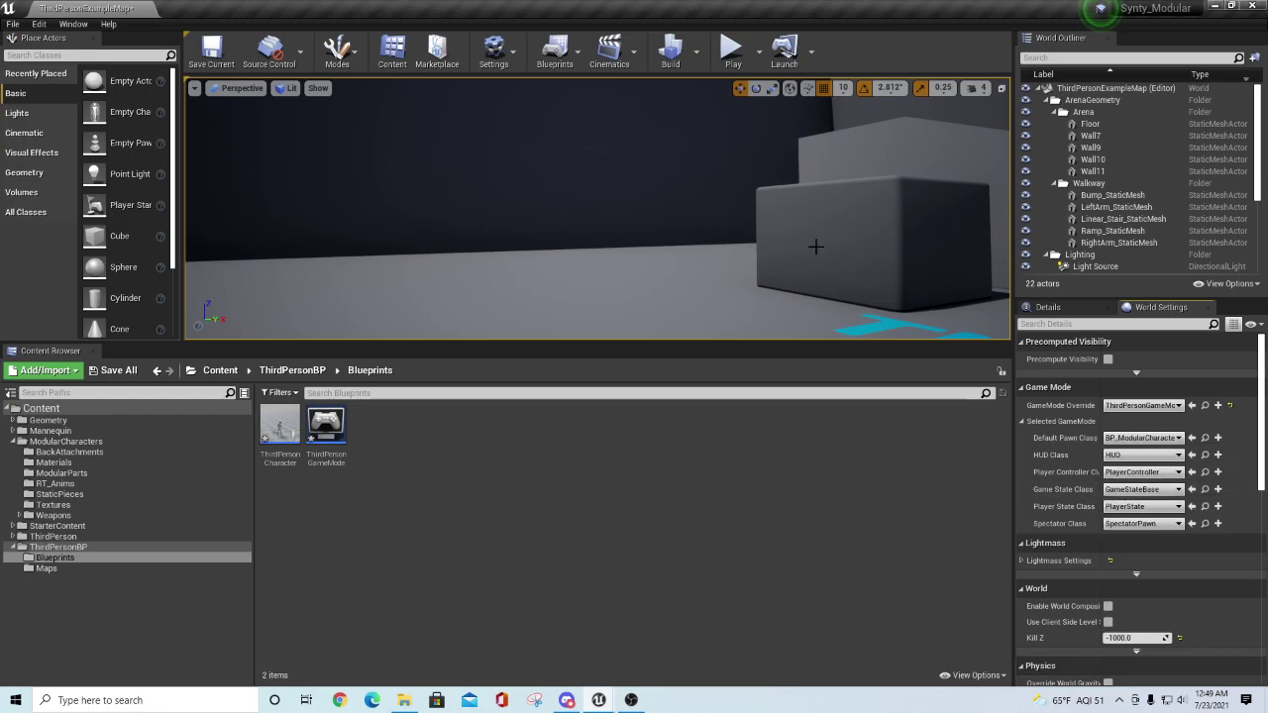
click(730, 47)
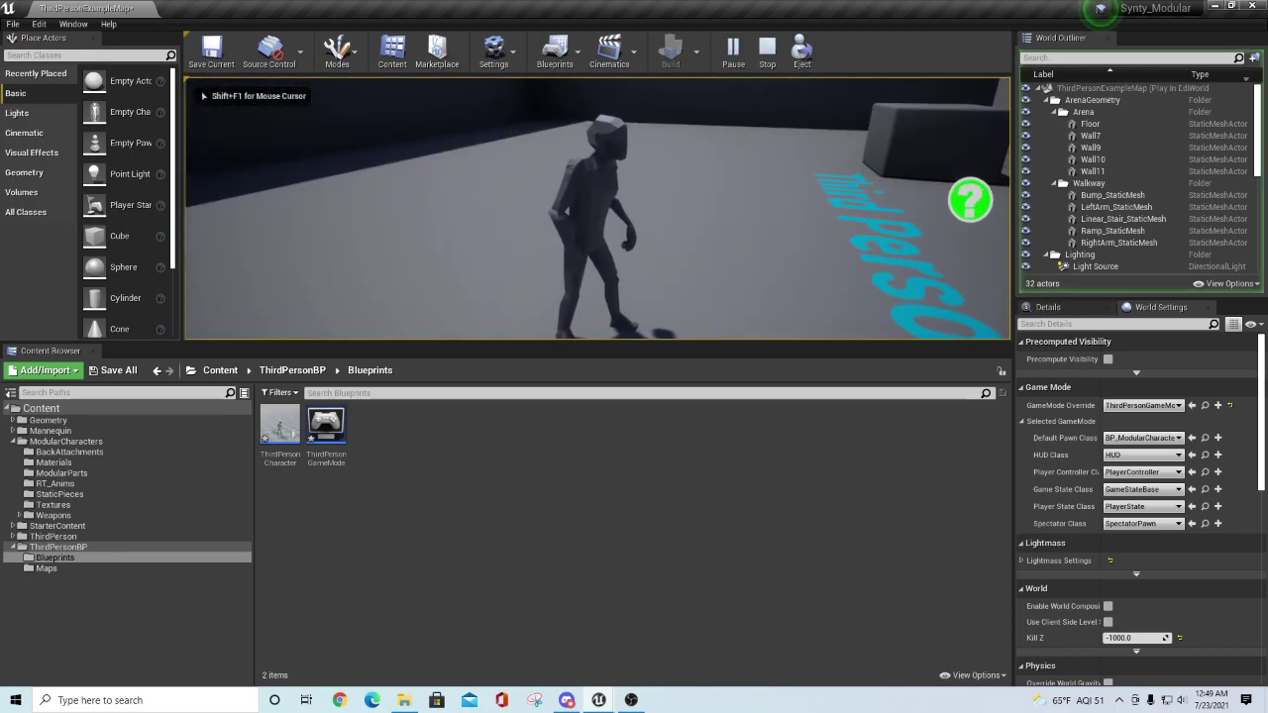
key(Escape)
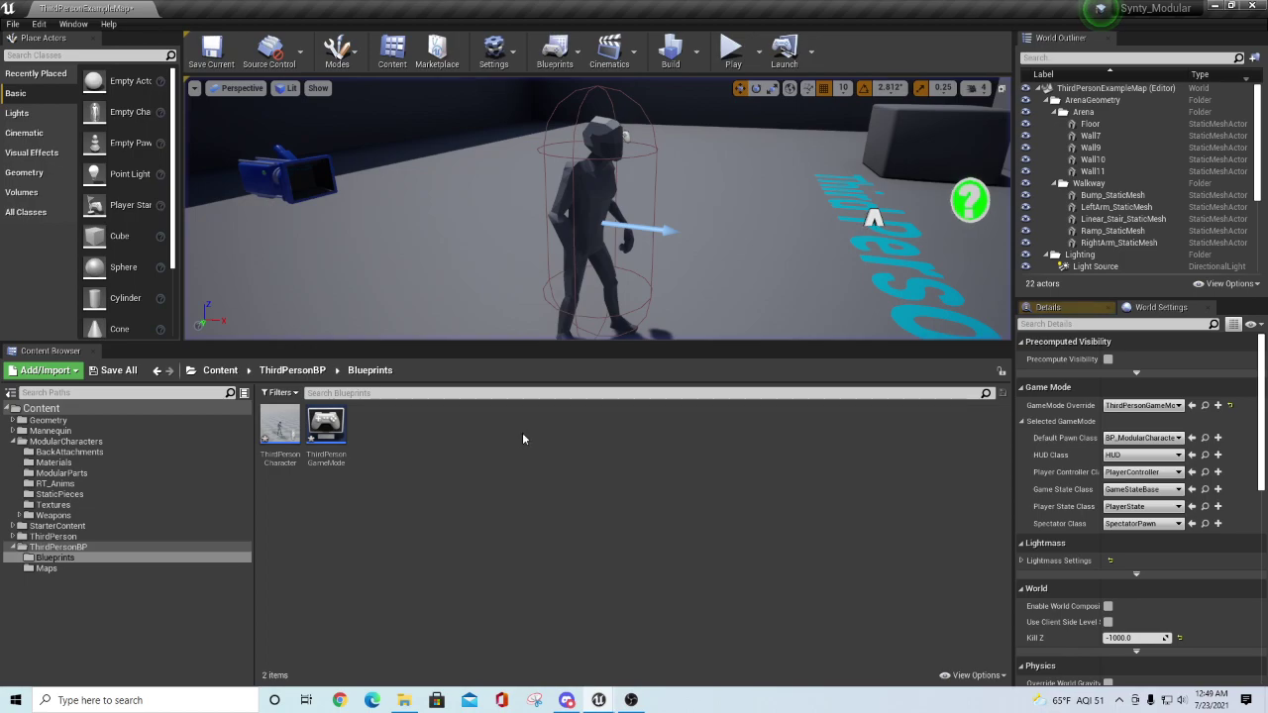
- Set the Skeletal Mesh of ThirdPersonCharacter's Mesh component to SK_Mannequin and show the character in the blueprint viewport
double_click(280, 426)
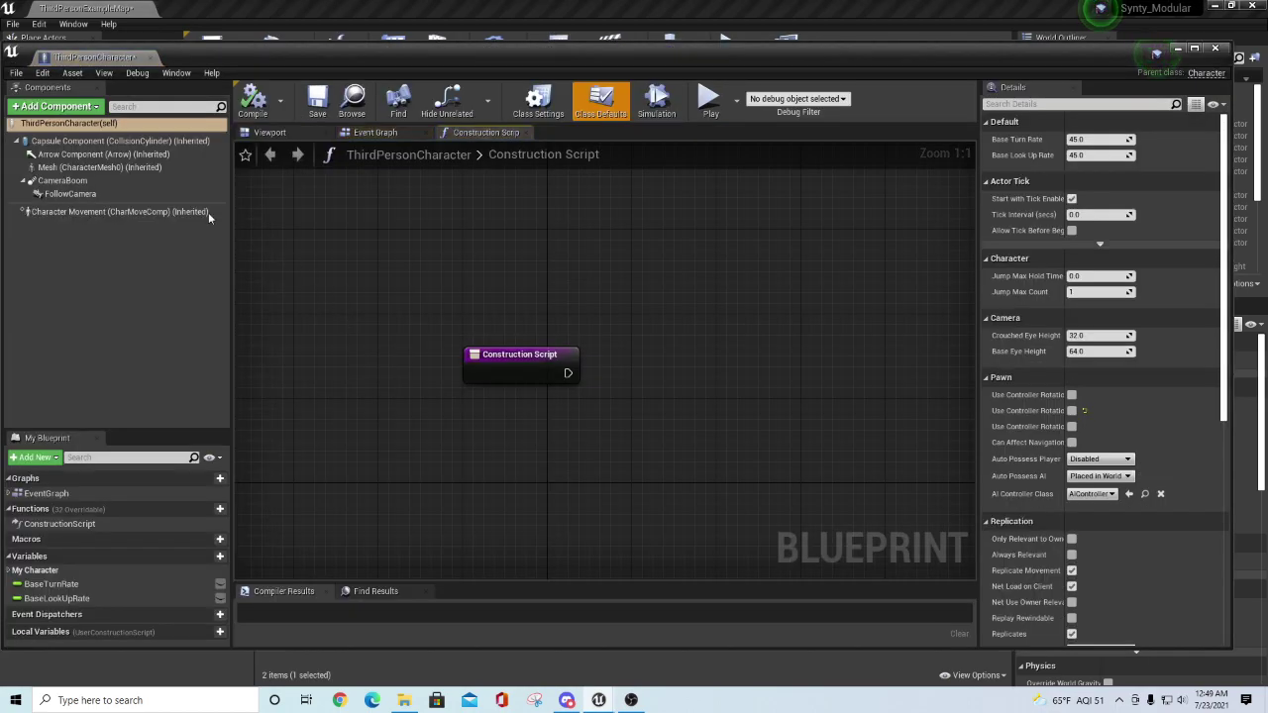
click(94, 167)
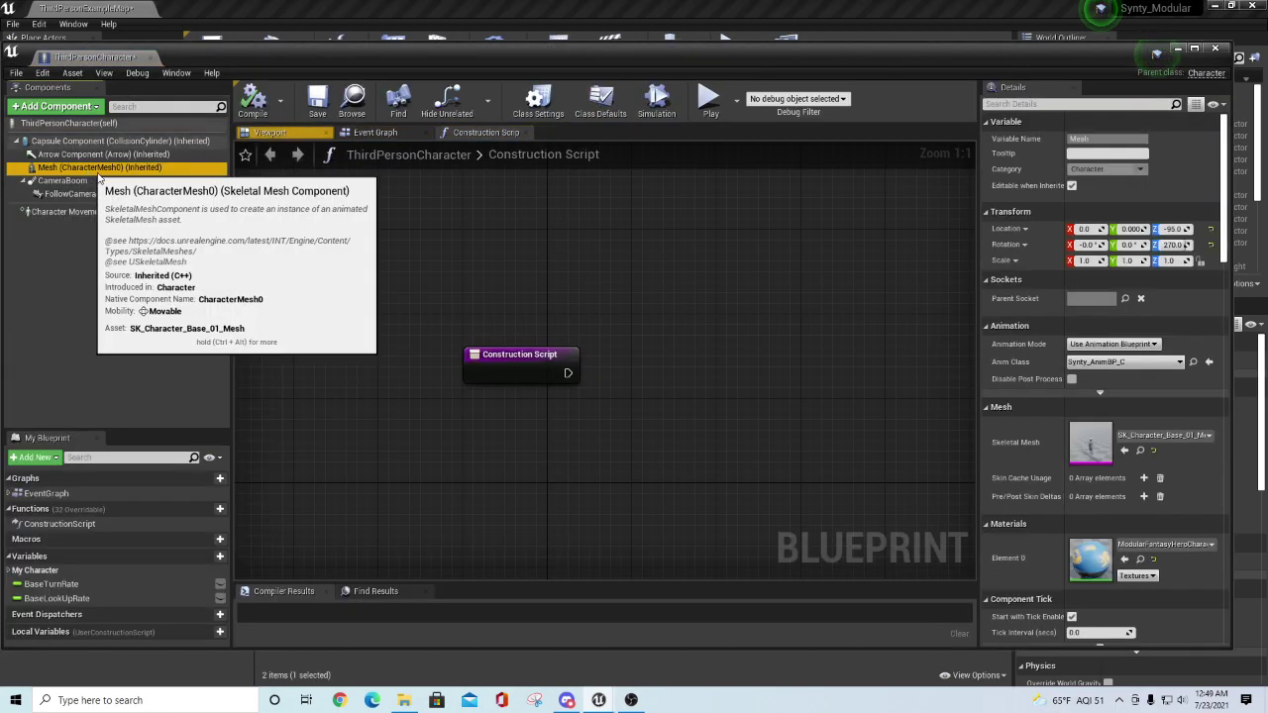
click(1188, 436)
drag(1260, 256, 1265, 417)
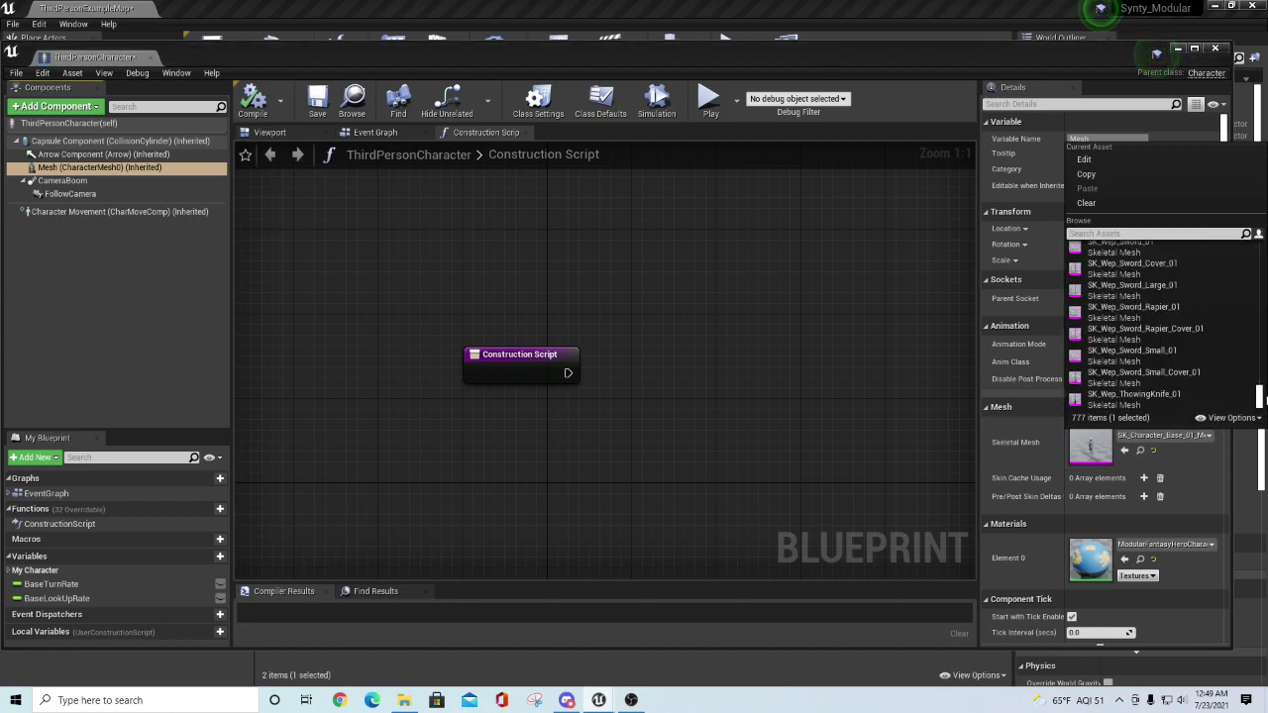
scroll(1191, 358, up, 10)
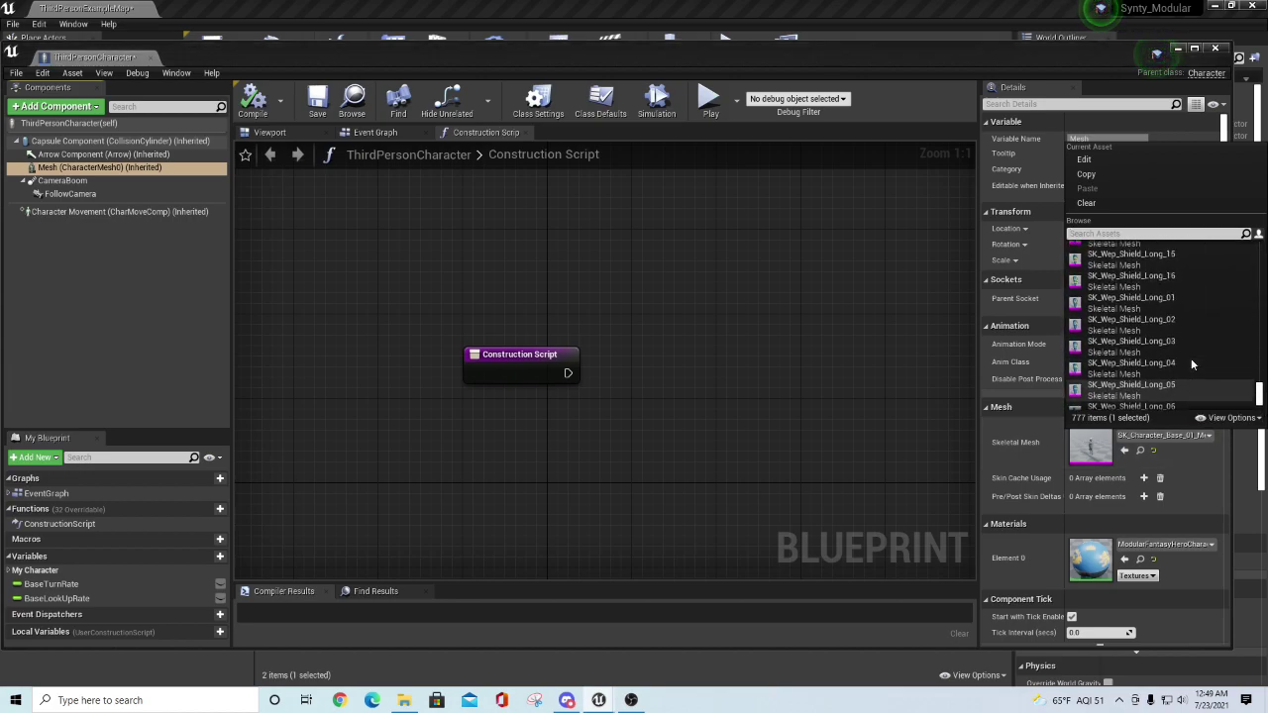
scroll(1192, 360, up, 2)
drag(1259, 390, 1259, 384)
scroll(1198, 366, down, 8)
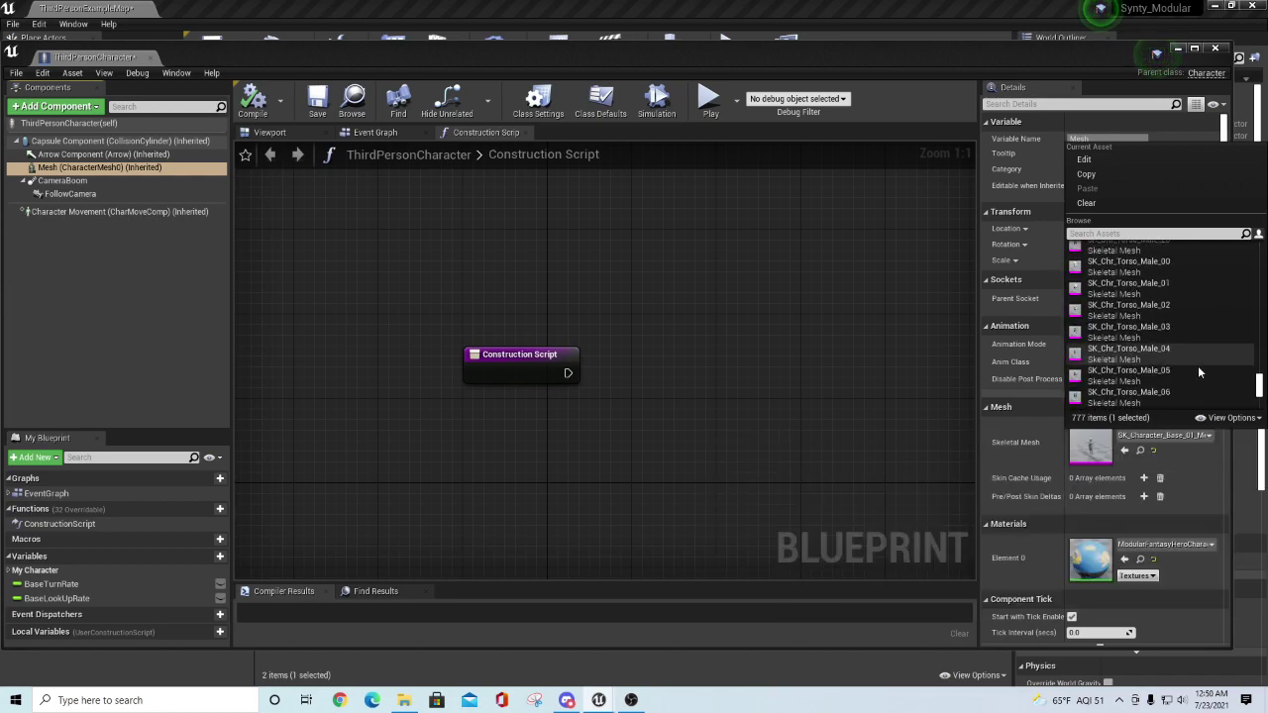
click(1140, 316)
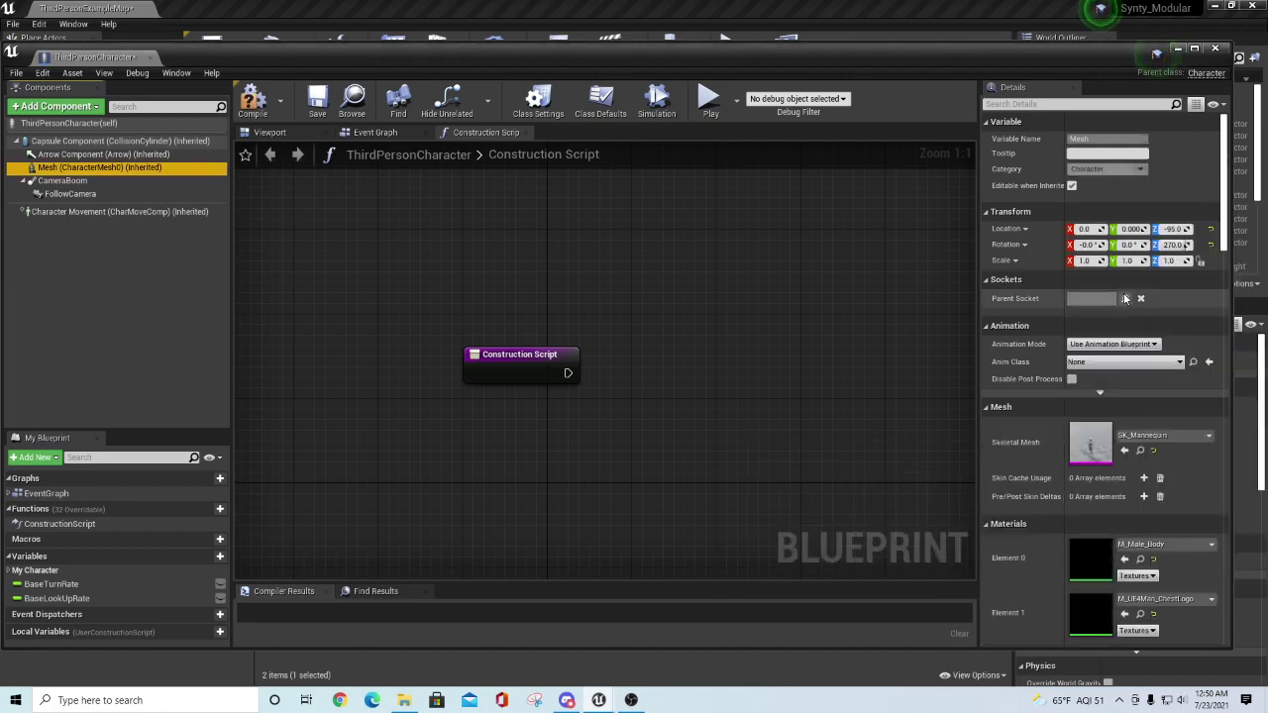
click(270, 133)
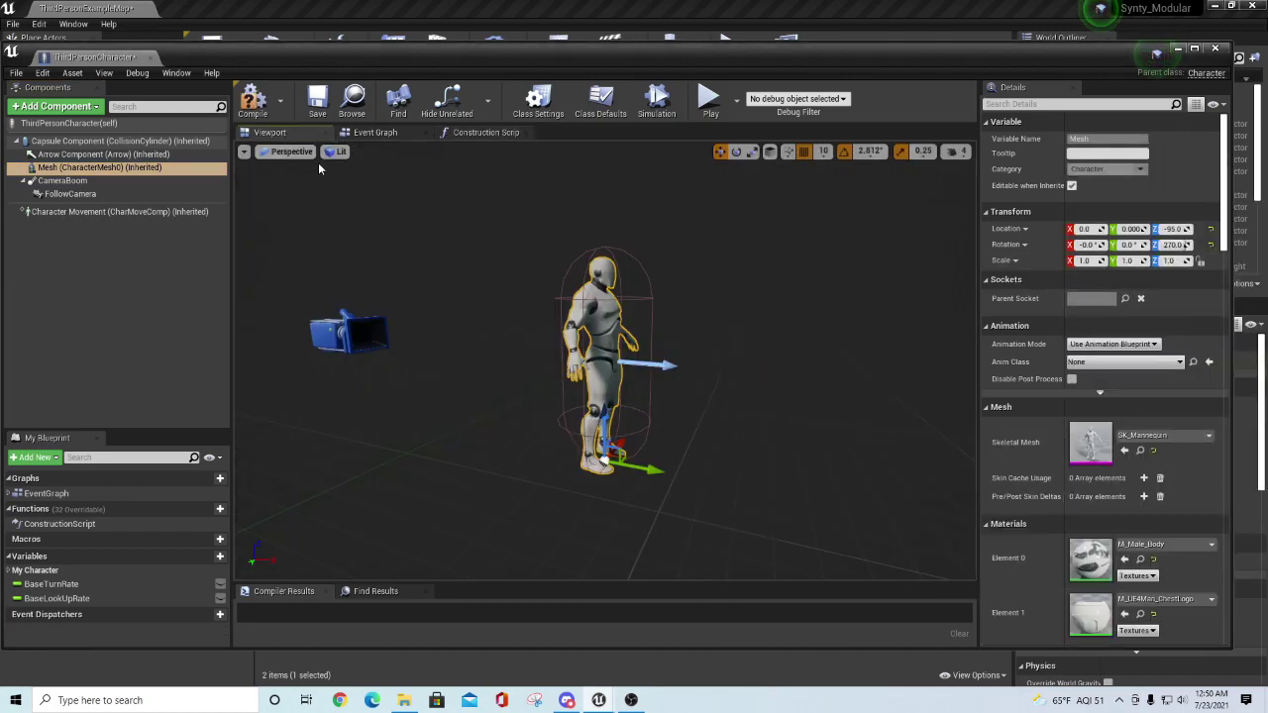
- Assign ThirdPerson_AnimBP as the Mesh component's Anim Class, compile the blueprint and return to the level
click(1161, 363)
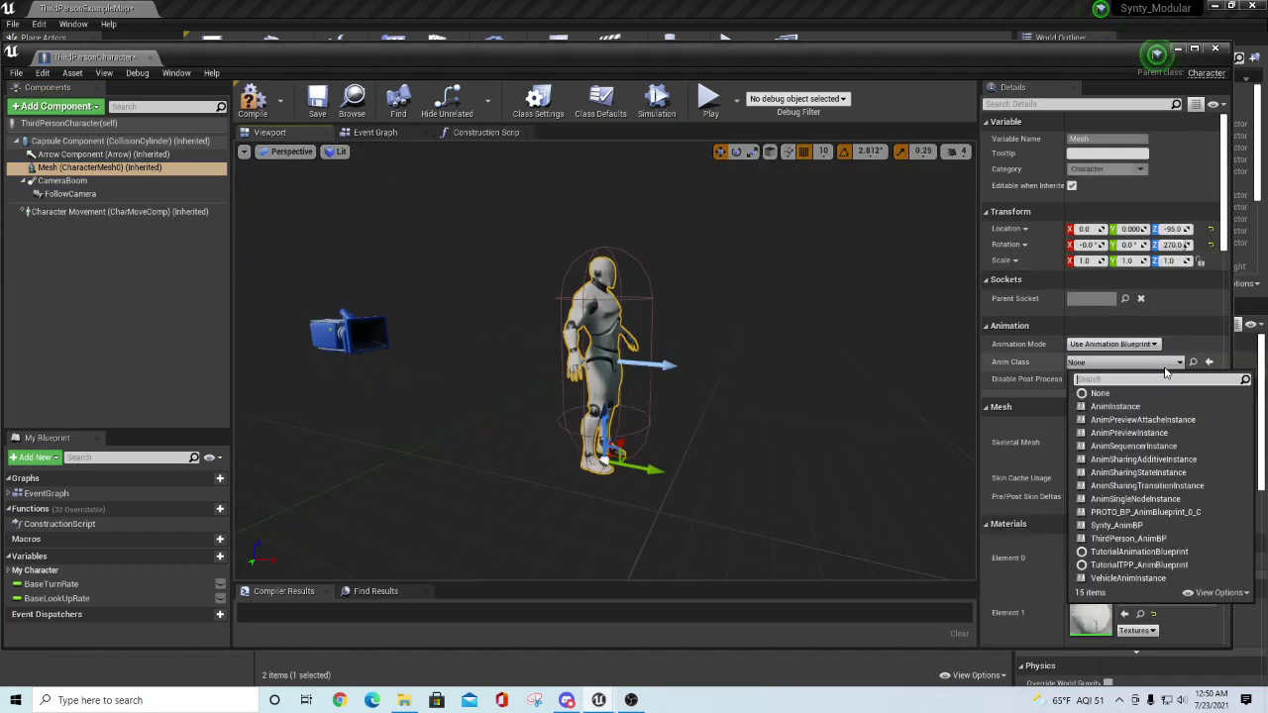
click(1139, 540)
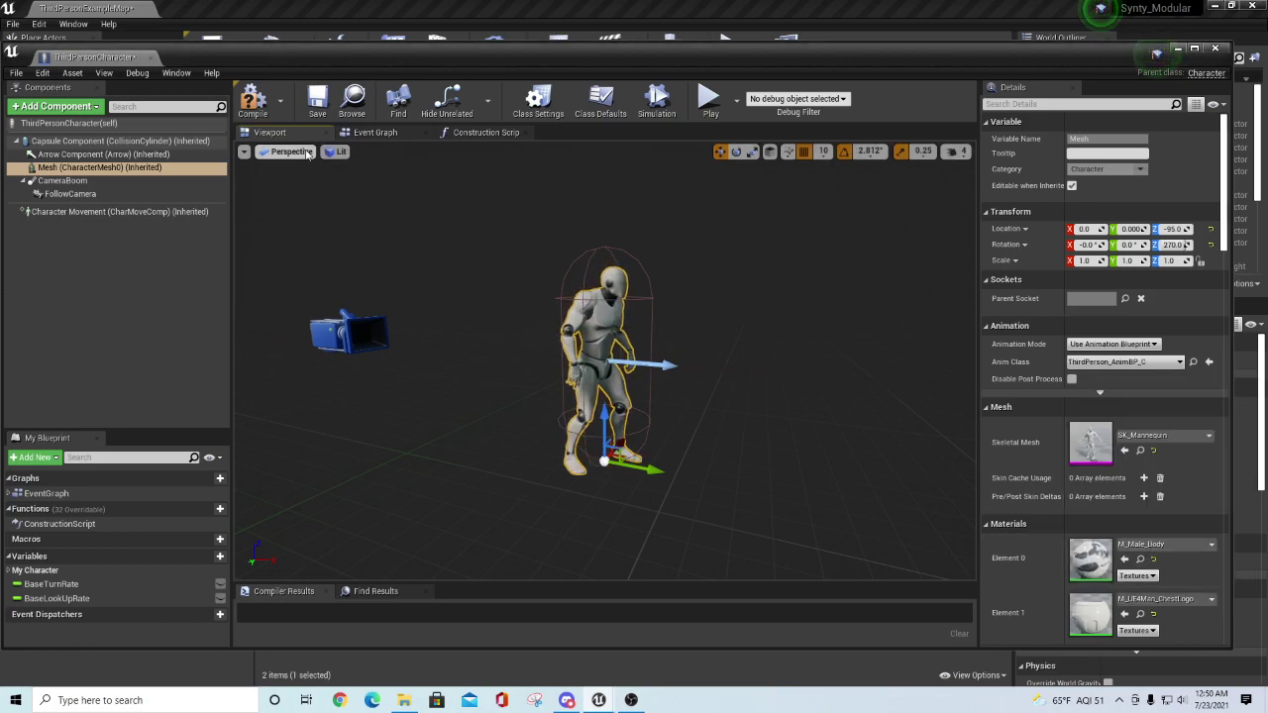
click(252, 99)
click(1178, 49)
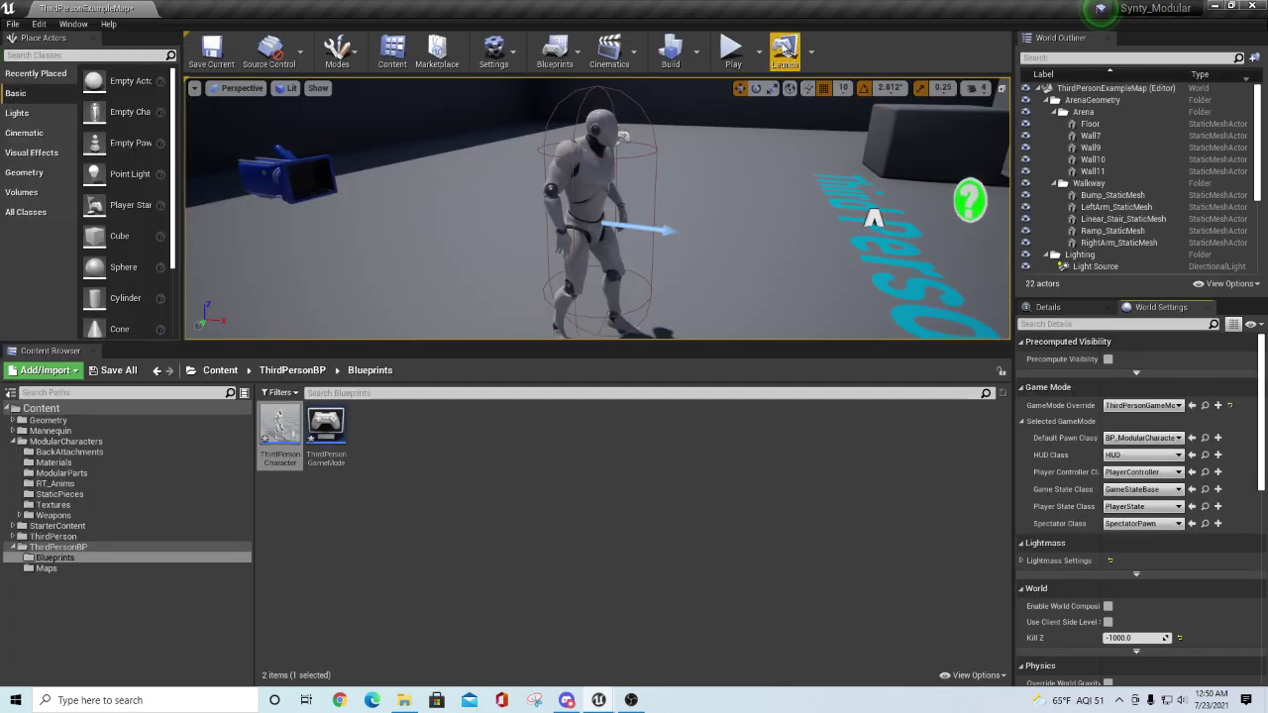
- Delete the placed ThirdPersonCharacter actor from the level, play-testing the level before and after the removal
click(730, 49)
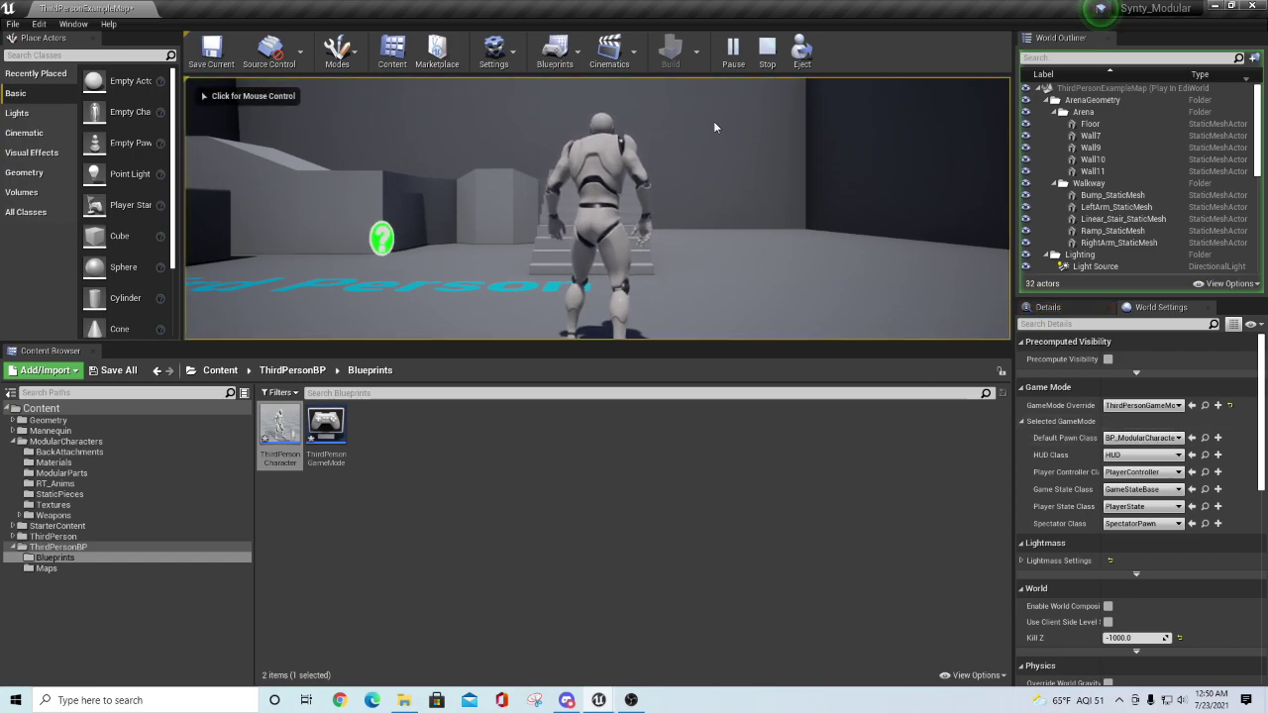
click(767, 47)
click(656, 224)
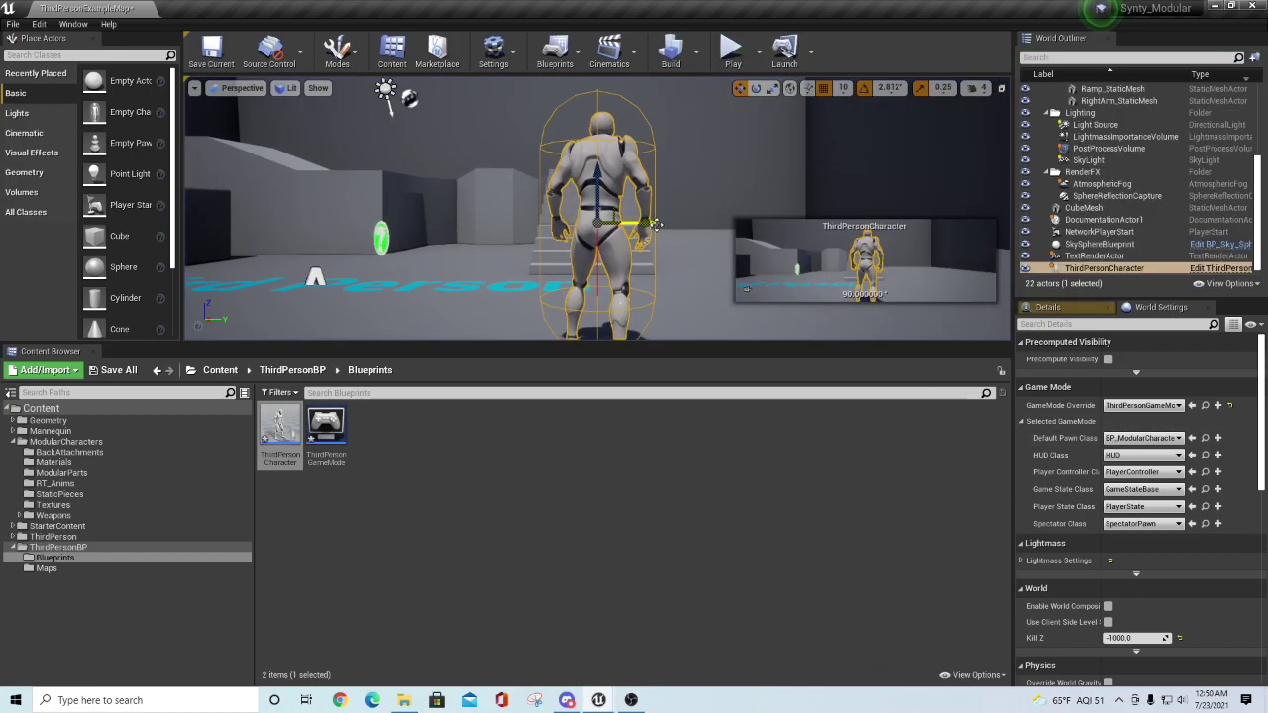
key(Delete)
click(730, 49)
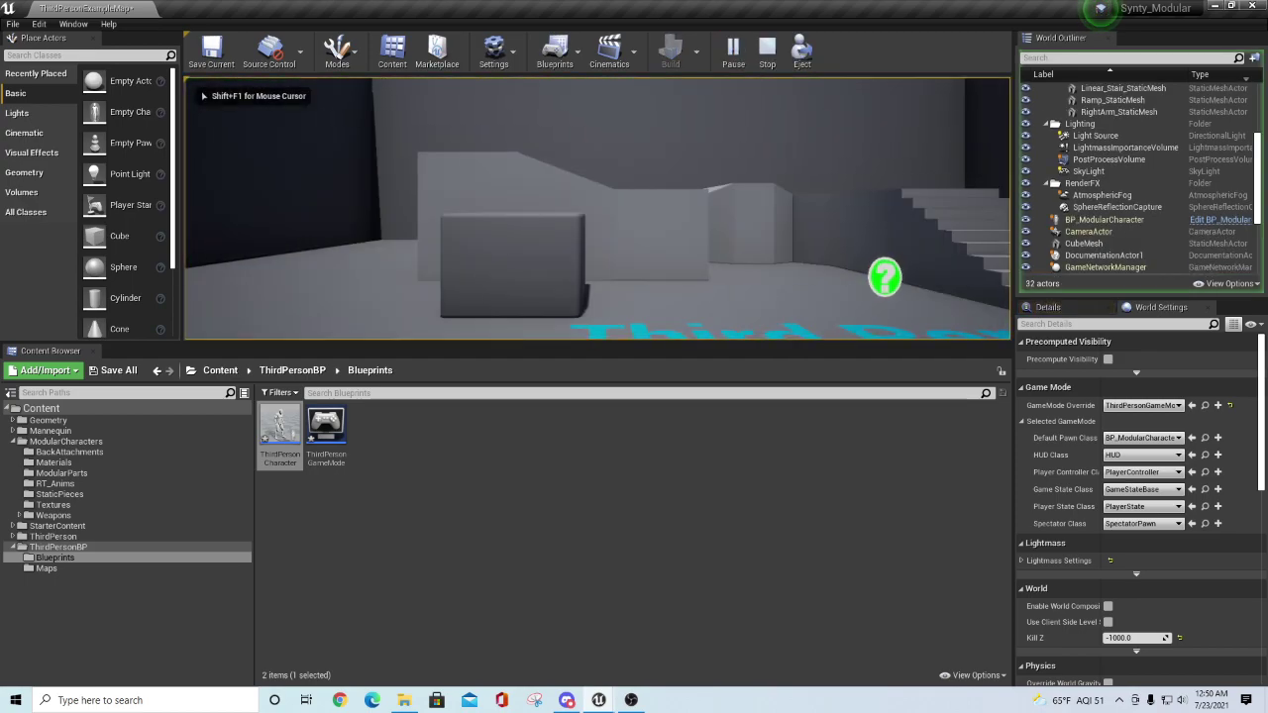
key(Escape)
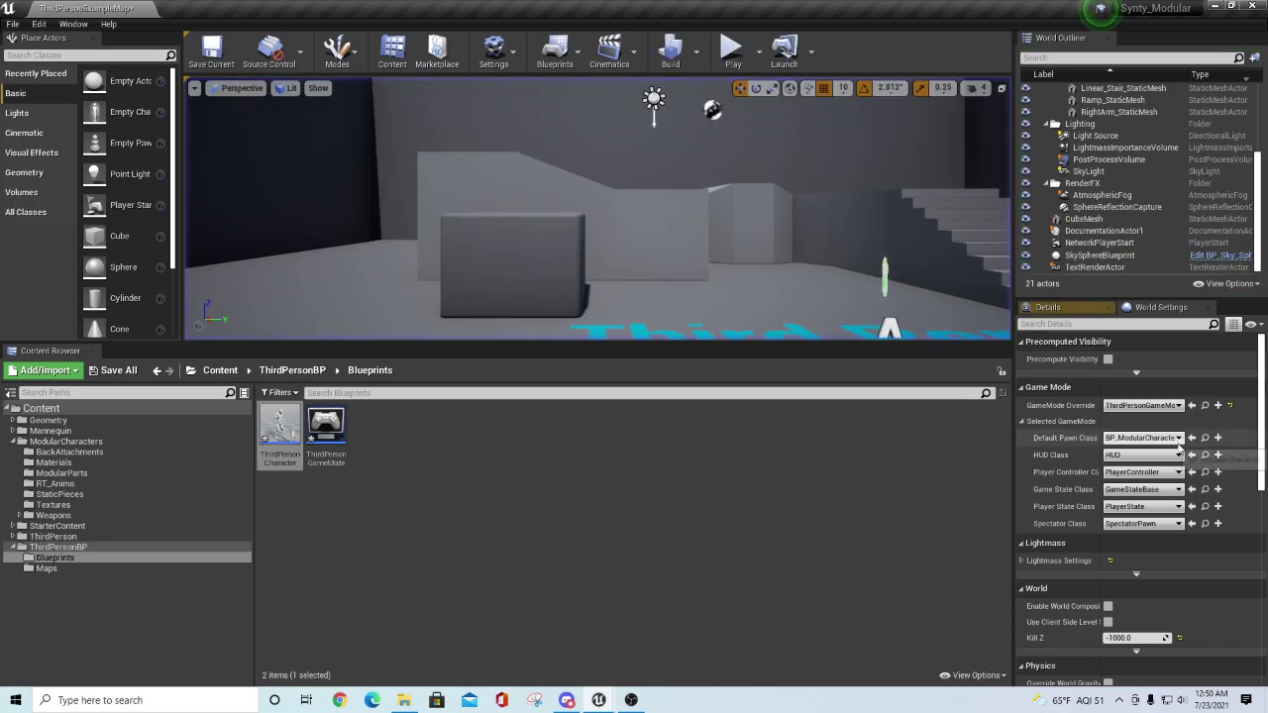
- Locate the BP_ModularCharacter blueprint from the Default Pawn Class setting, examine its component list and close it
click(1204, 438)
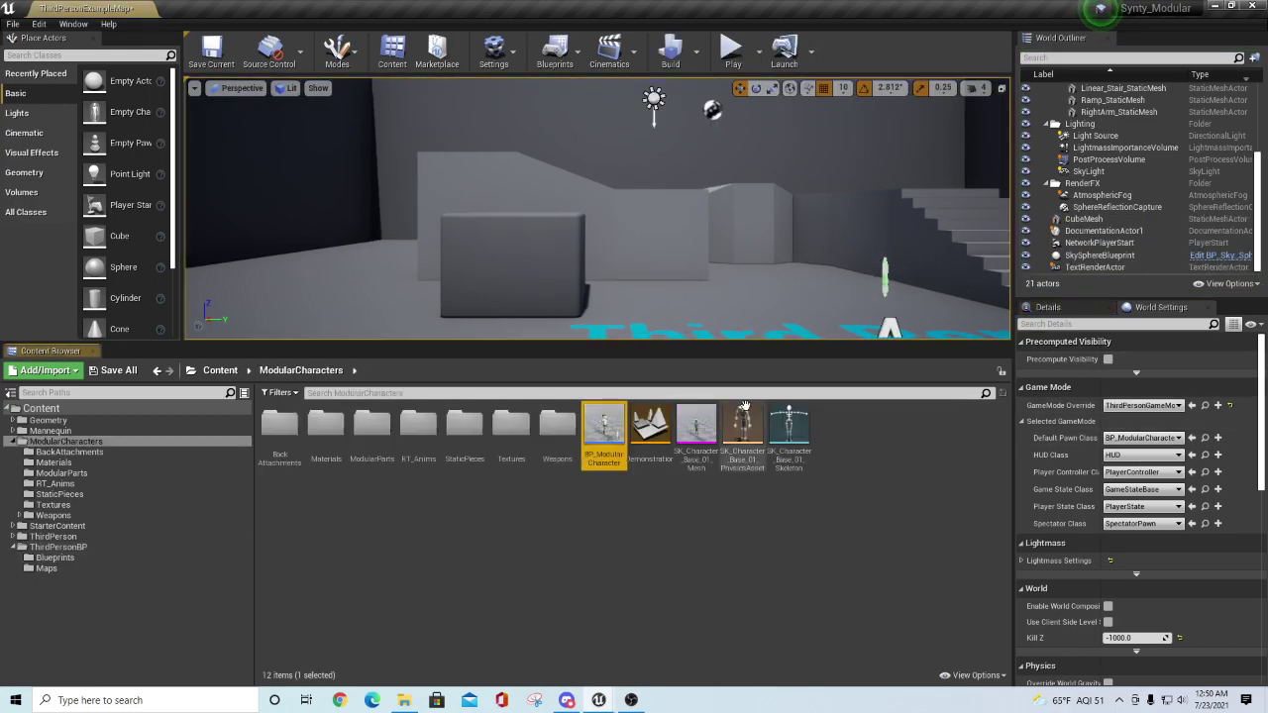
double_click(603, 433)
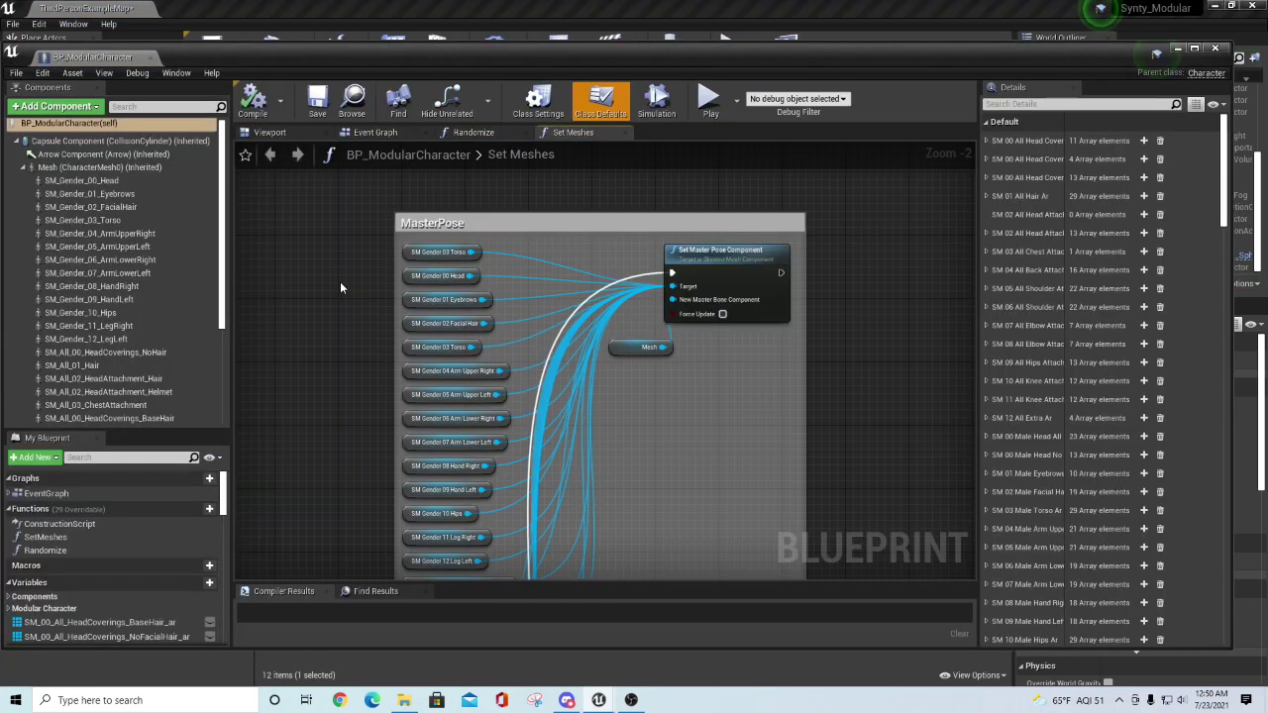
scroll(139, 282, down, 7)
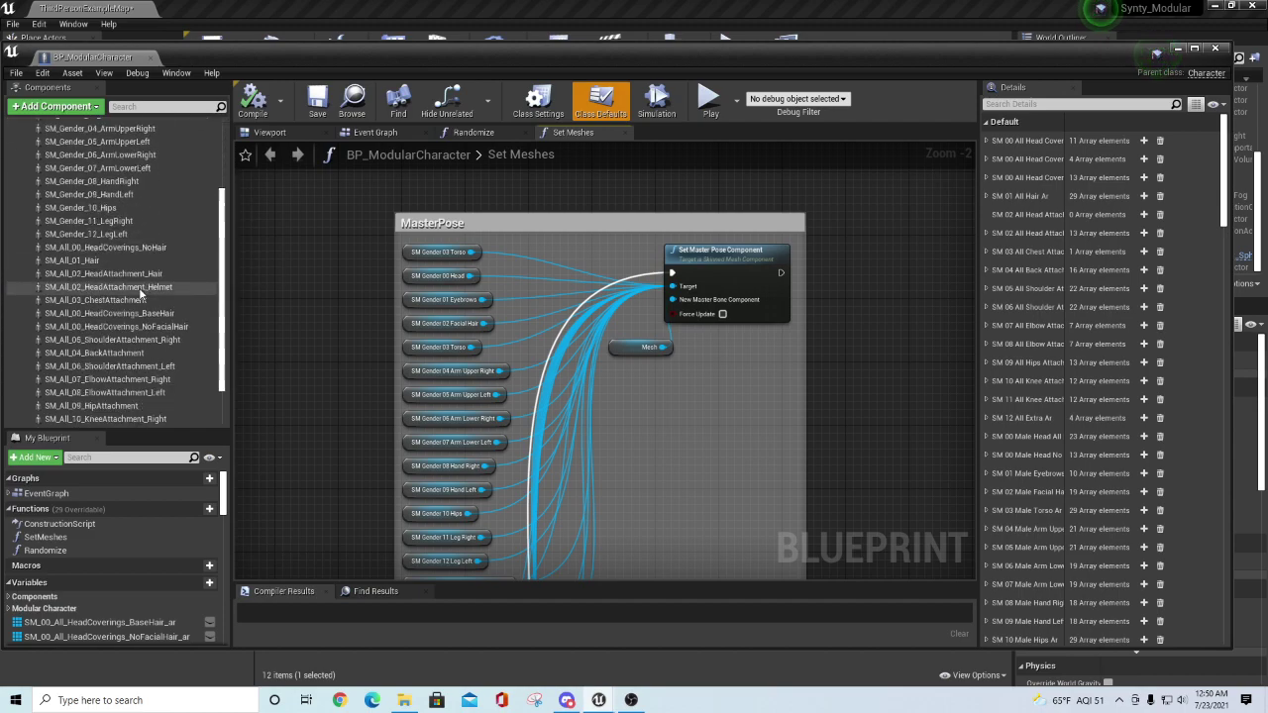
scroll(147, 314, up, 6)
scroll(146, 312, up, 2)
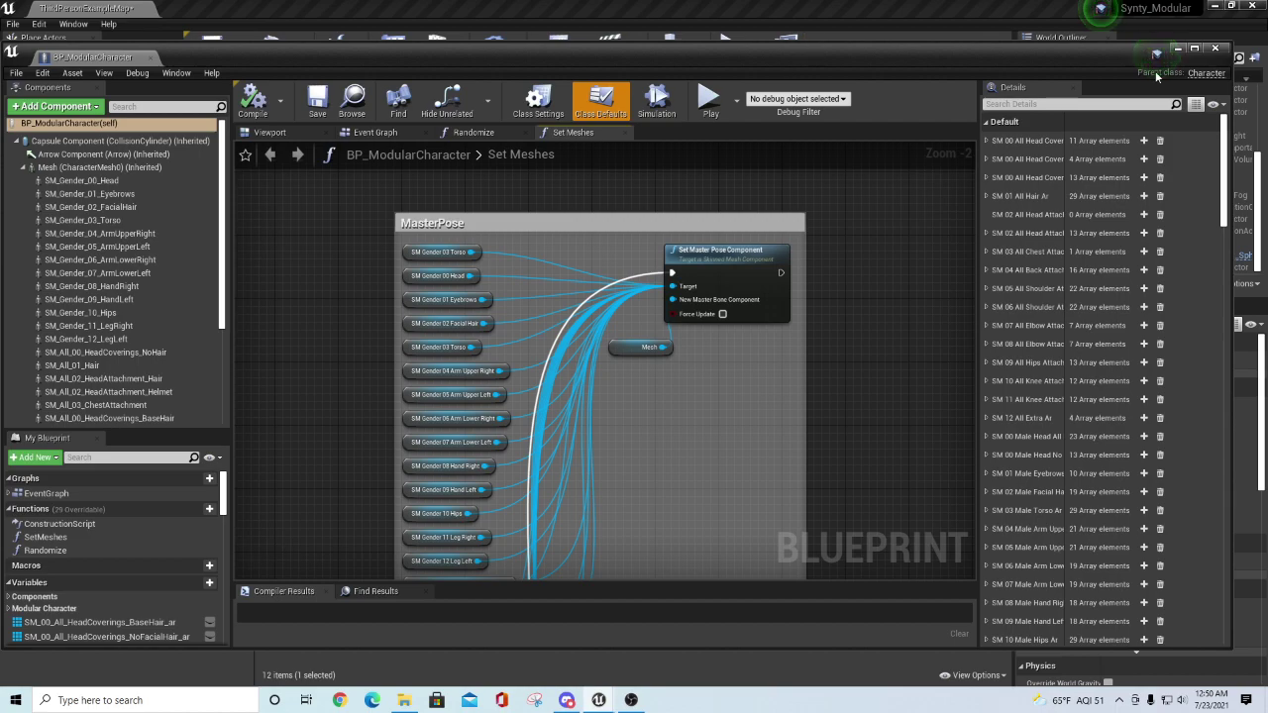
click(1218, 49)
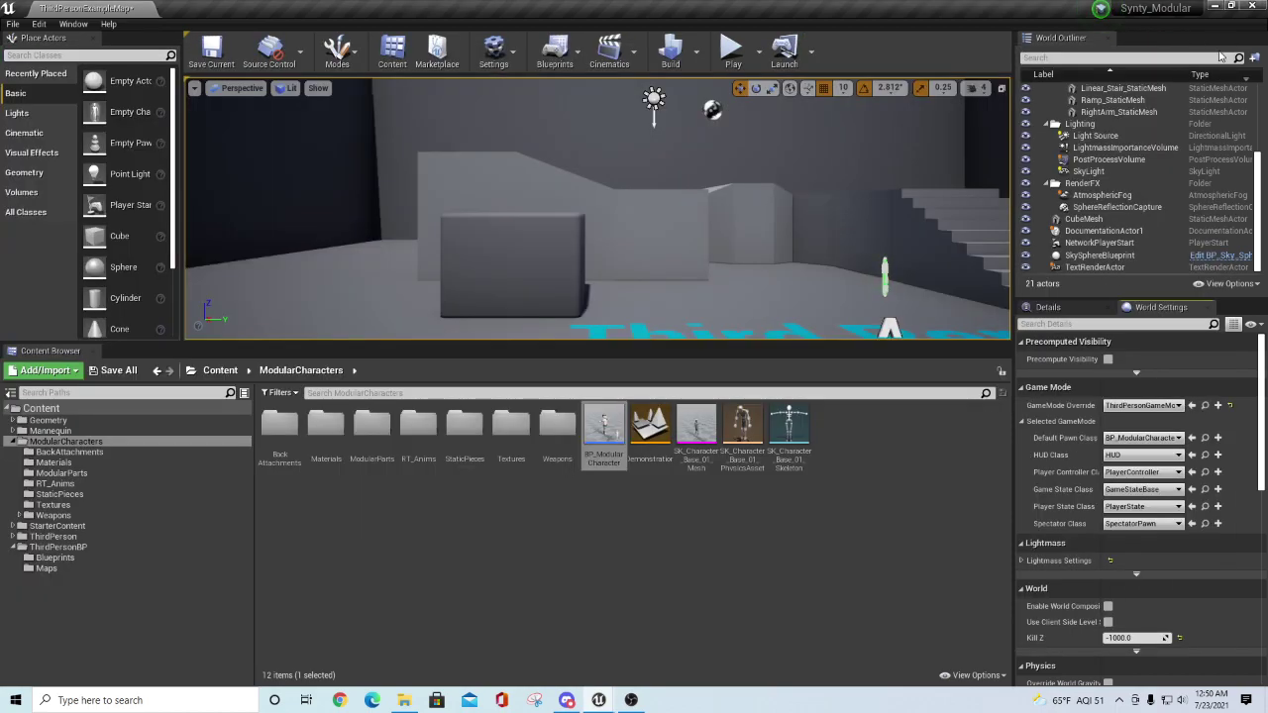
- Set the selected game mode's Default Pawn Class to ThirdPersonCharacter and play the level to test it
click(1141, 438)
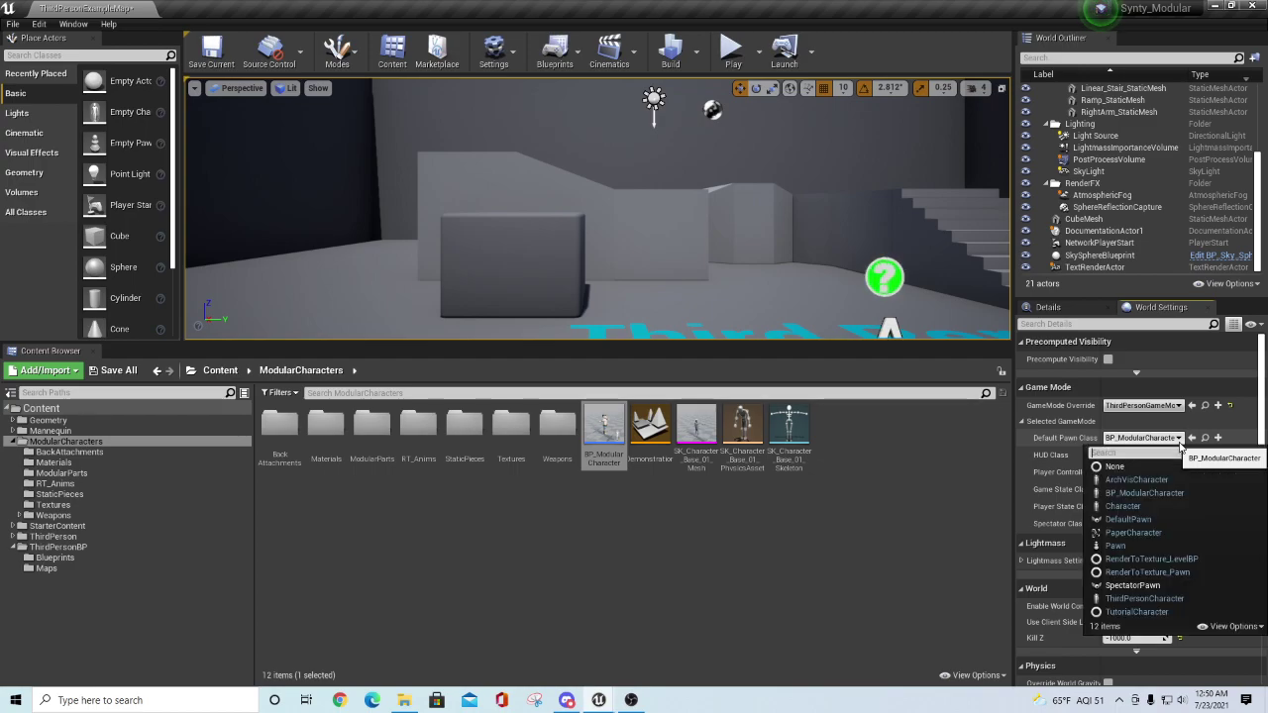
click(1140, 599)
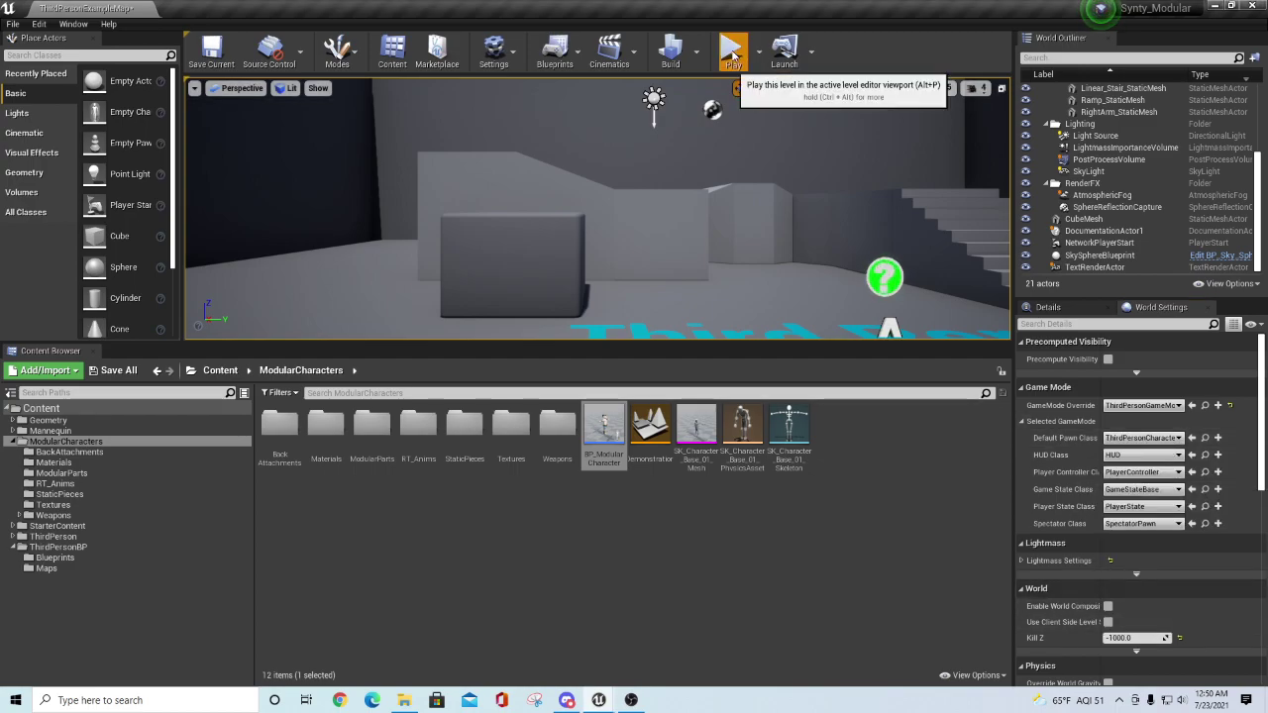
click(733, 50)
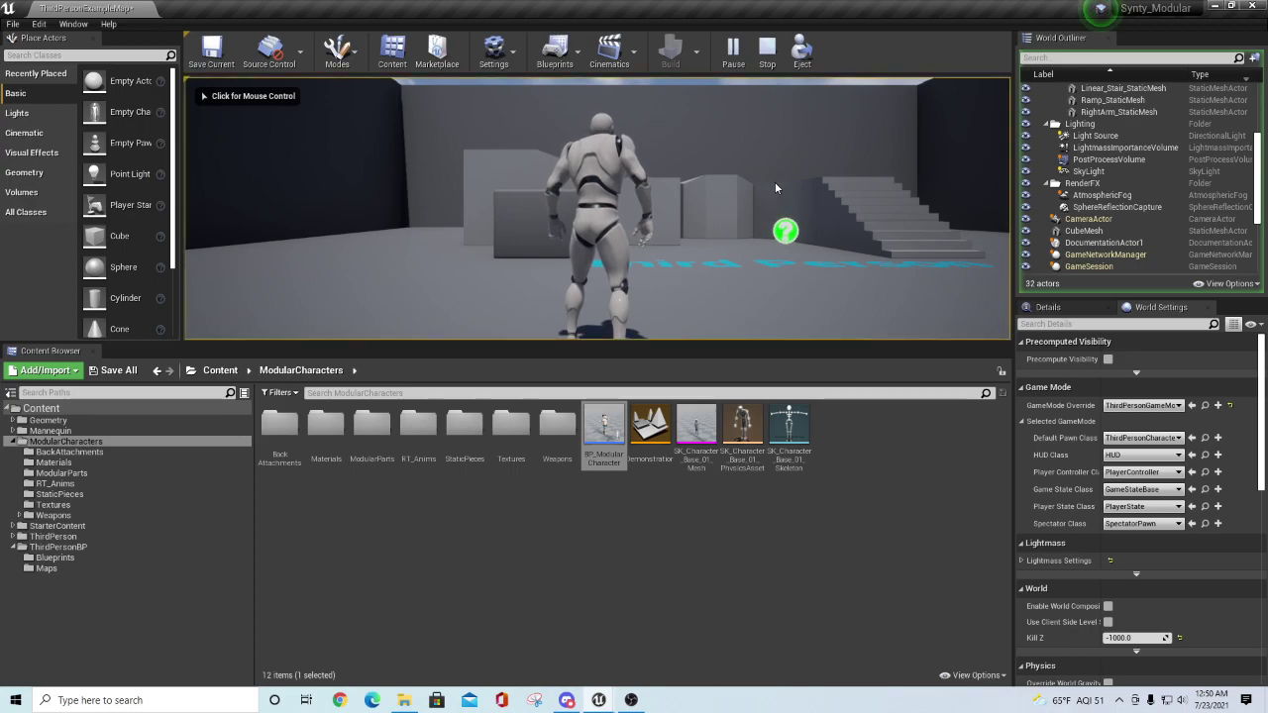
- Open the ThirdPersonCharacter blueprint, stop the play session and set the Mesh component's Skeletal Mesh to SK_Character_Base_01_Mesh
click(1205, 439)
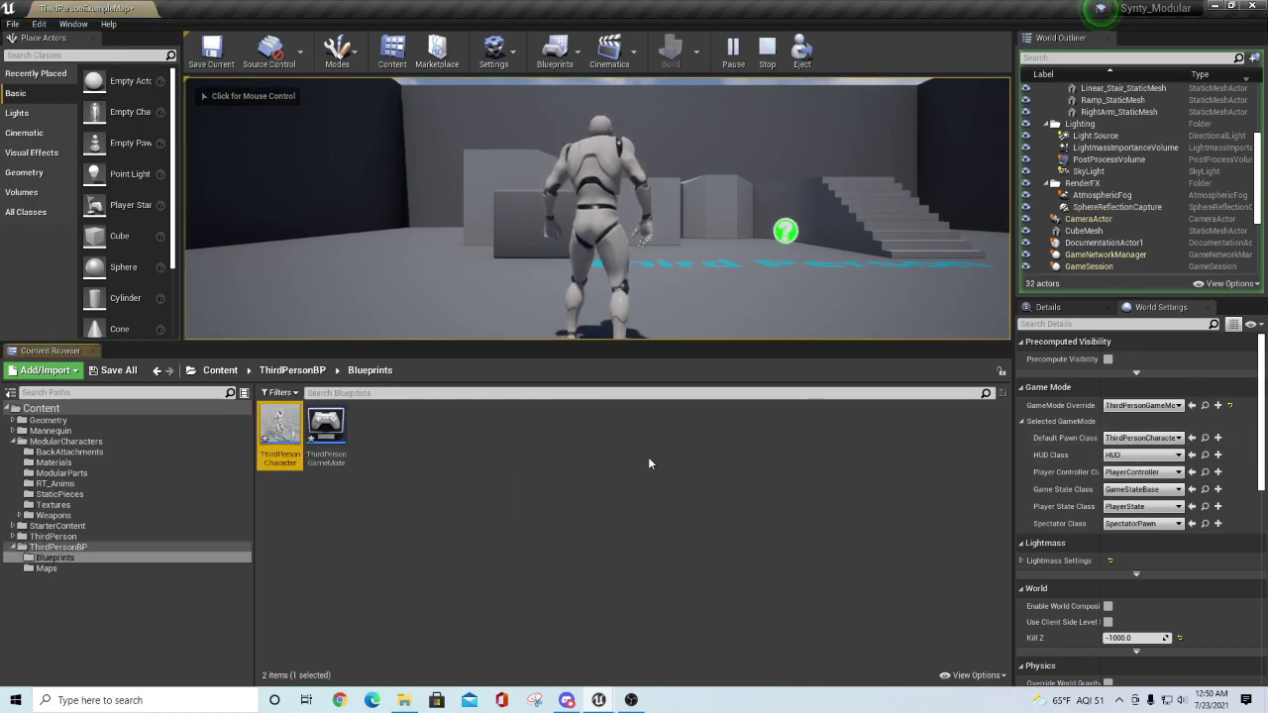
double_click(288, 448)
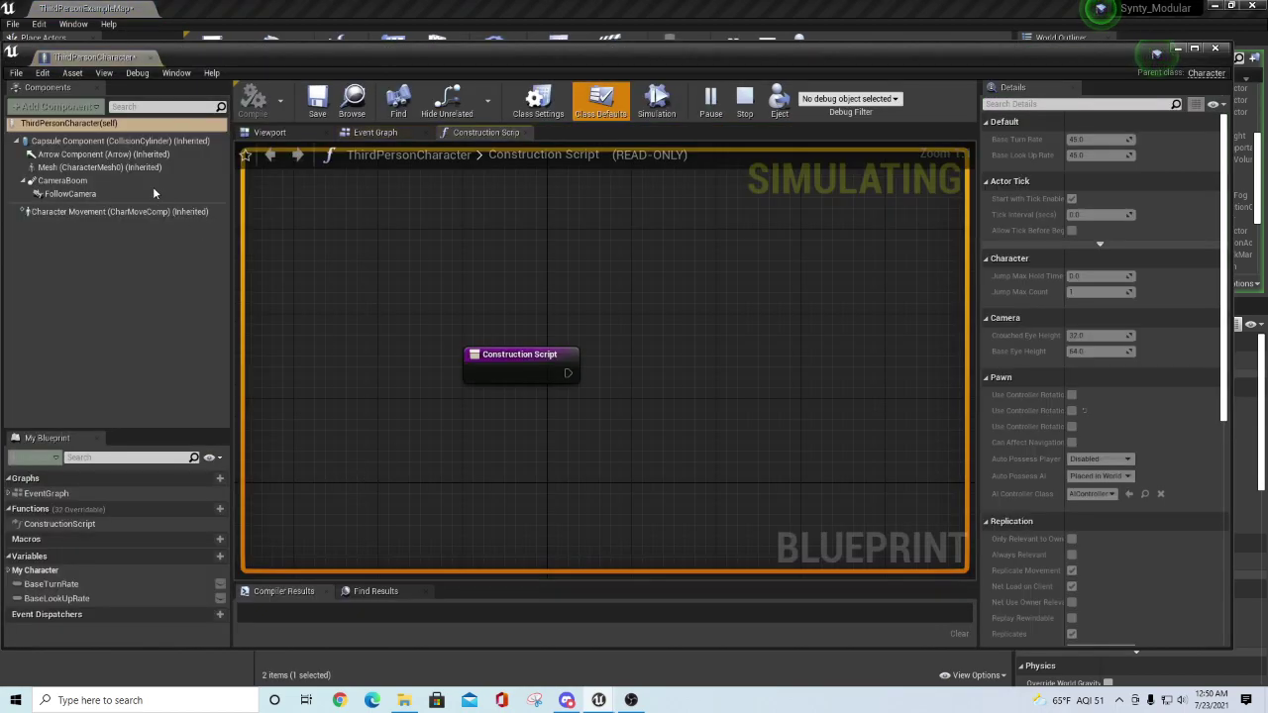
click(94, 167)
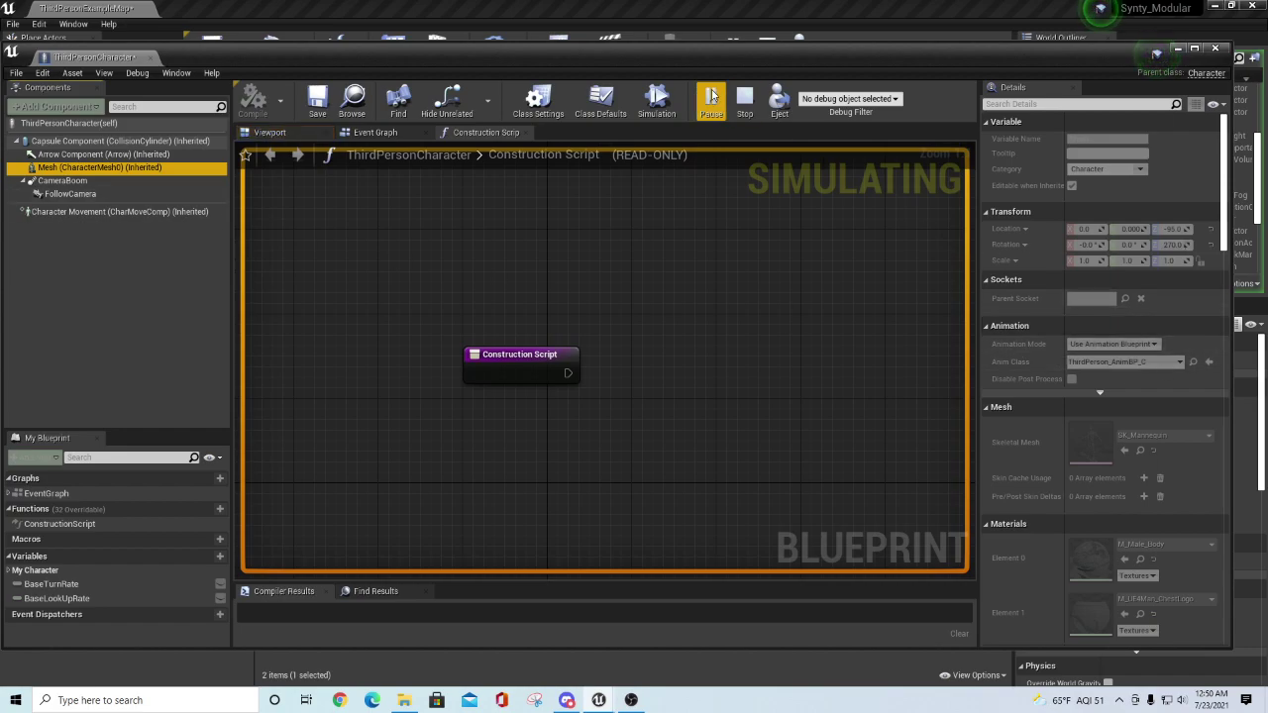
click(744, 97)
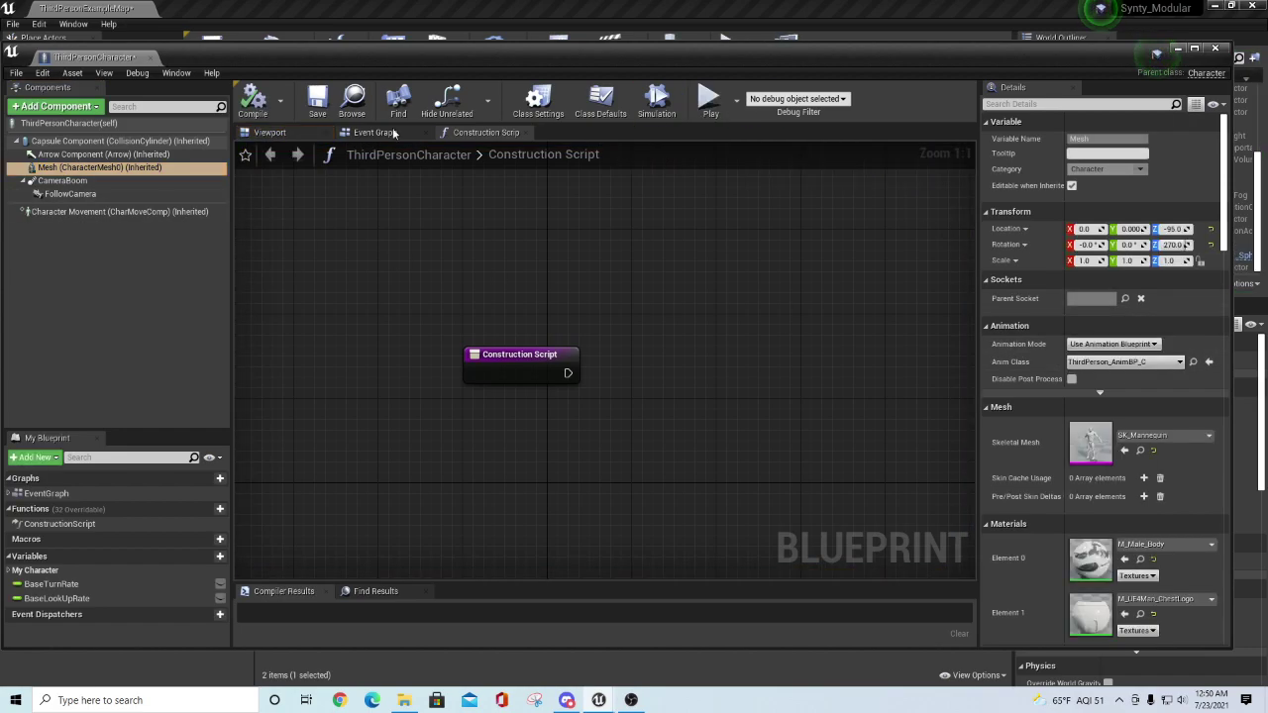
click(1208, 434)
drag(1261, 394, 1260, 249)
click(1141, 250)
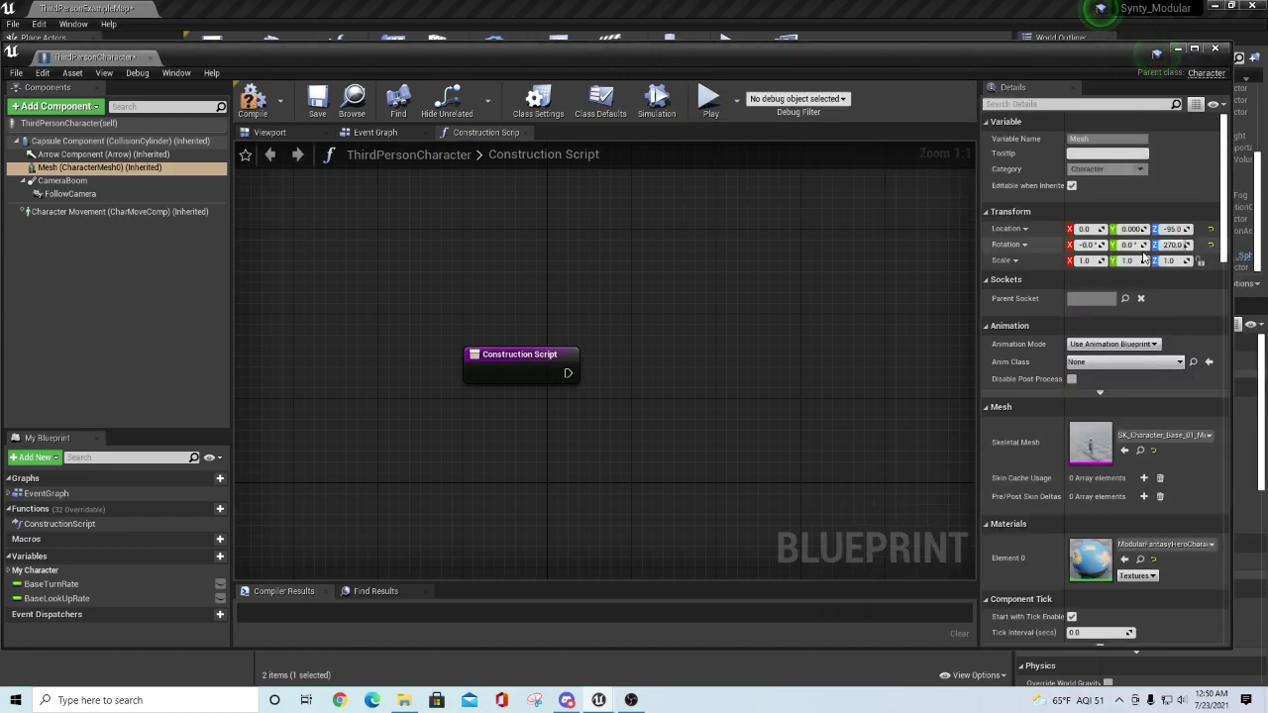
- Assign Synty_AnimBP as the Anim Class of ThirdPersonCharacter's Mesh component and compile the blueprint
click(1182, 362)
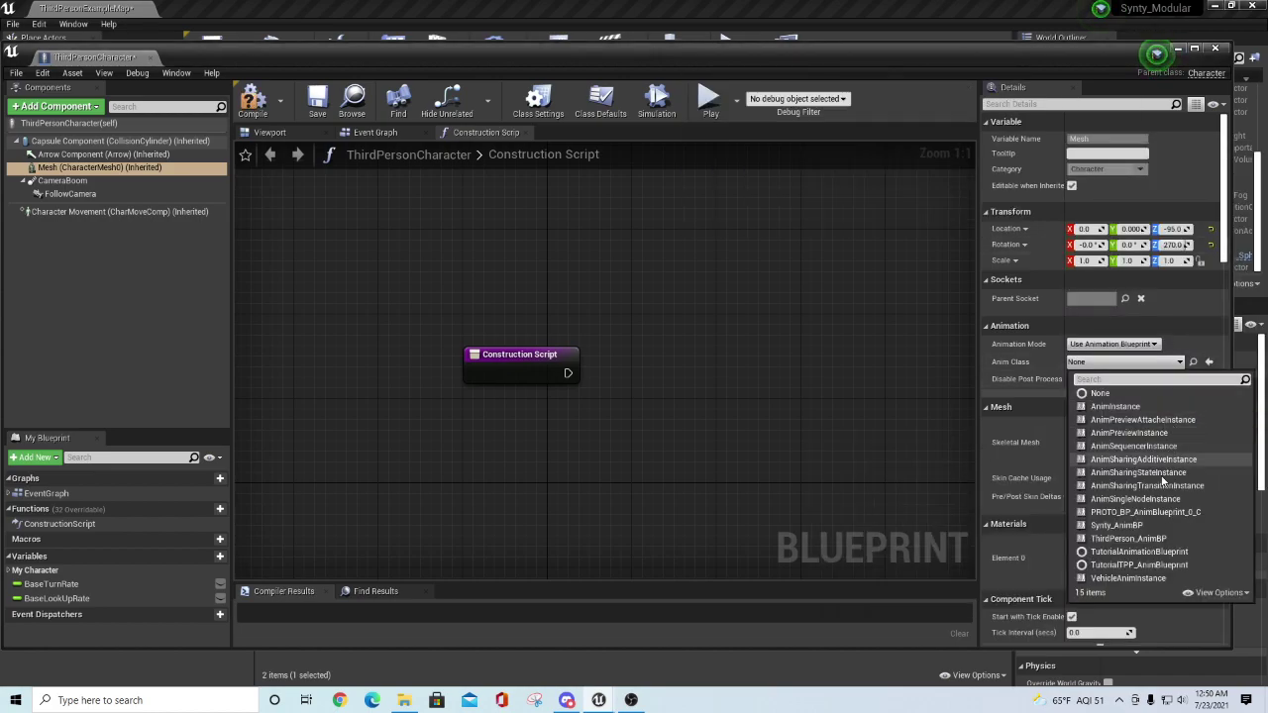
click(1130, 523)
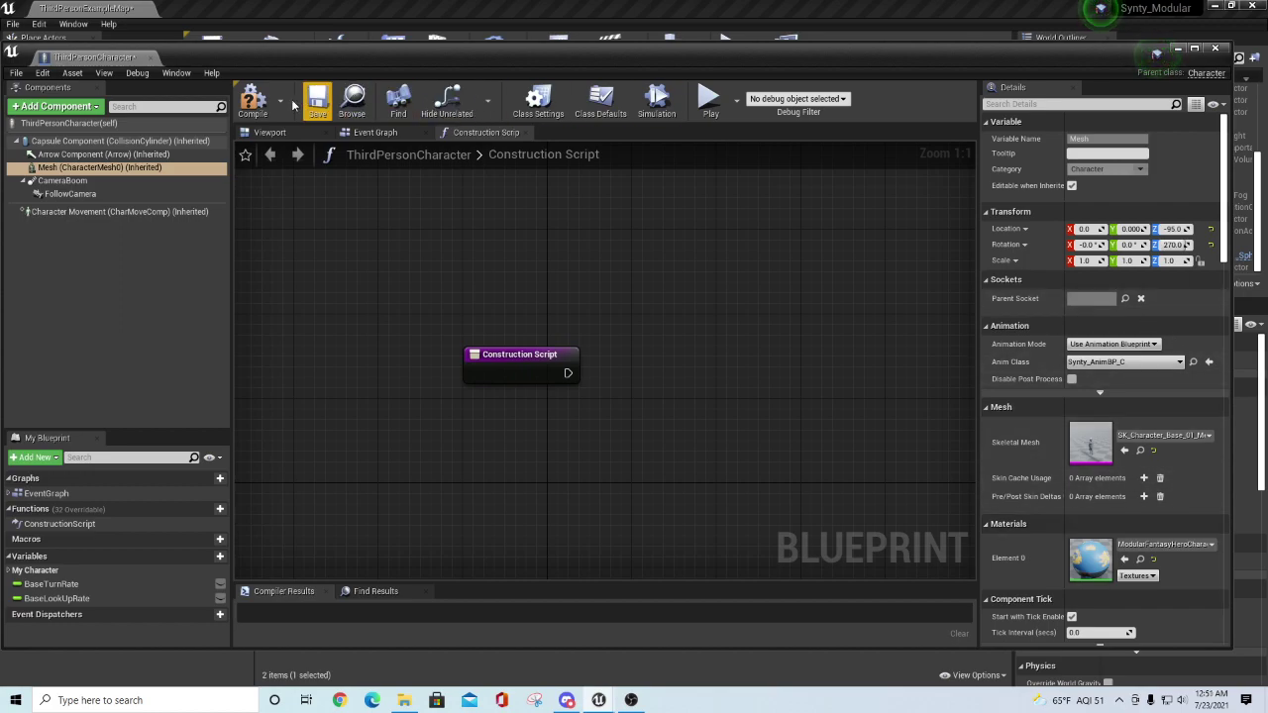
click(253, 99)
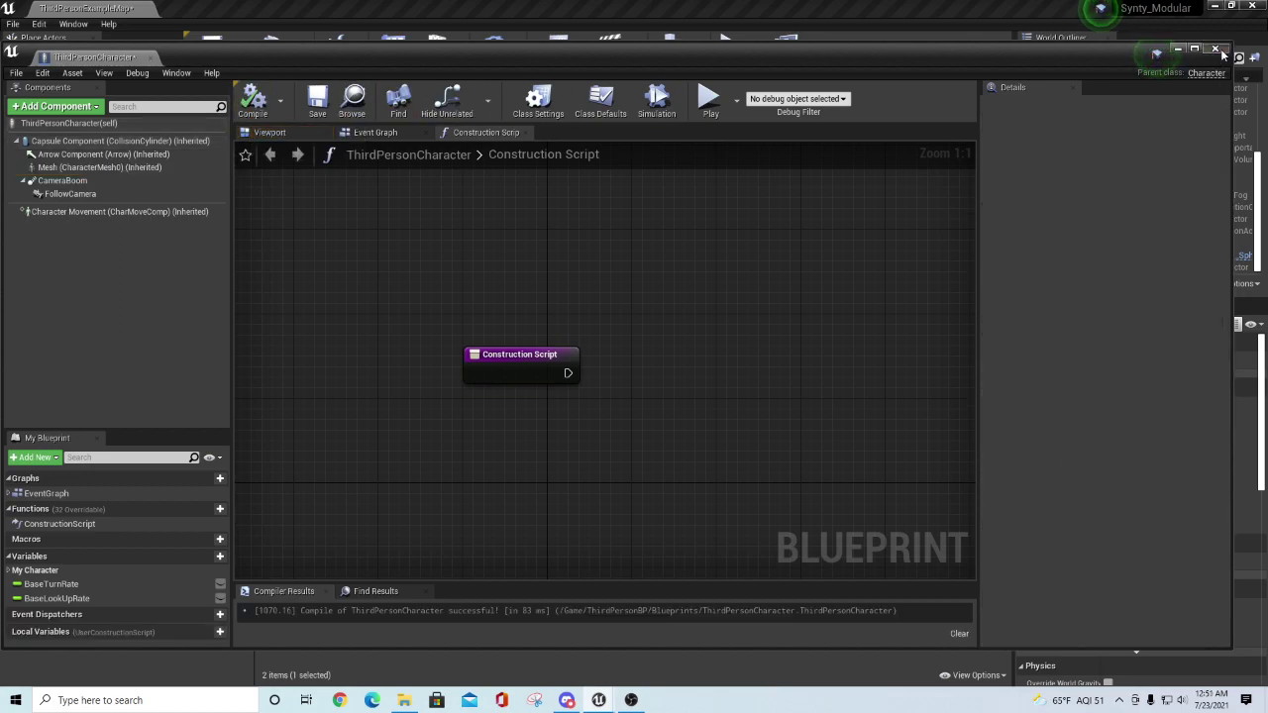
- Set Synty_AnimBP as the Anim Class of BP_ModularCharacter's Mesh component, compile the blueprint and close it
click(1217, 50)
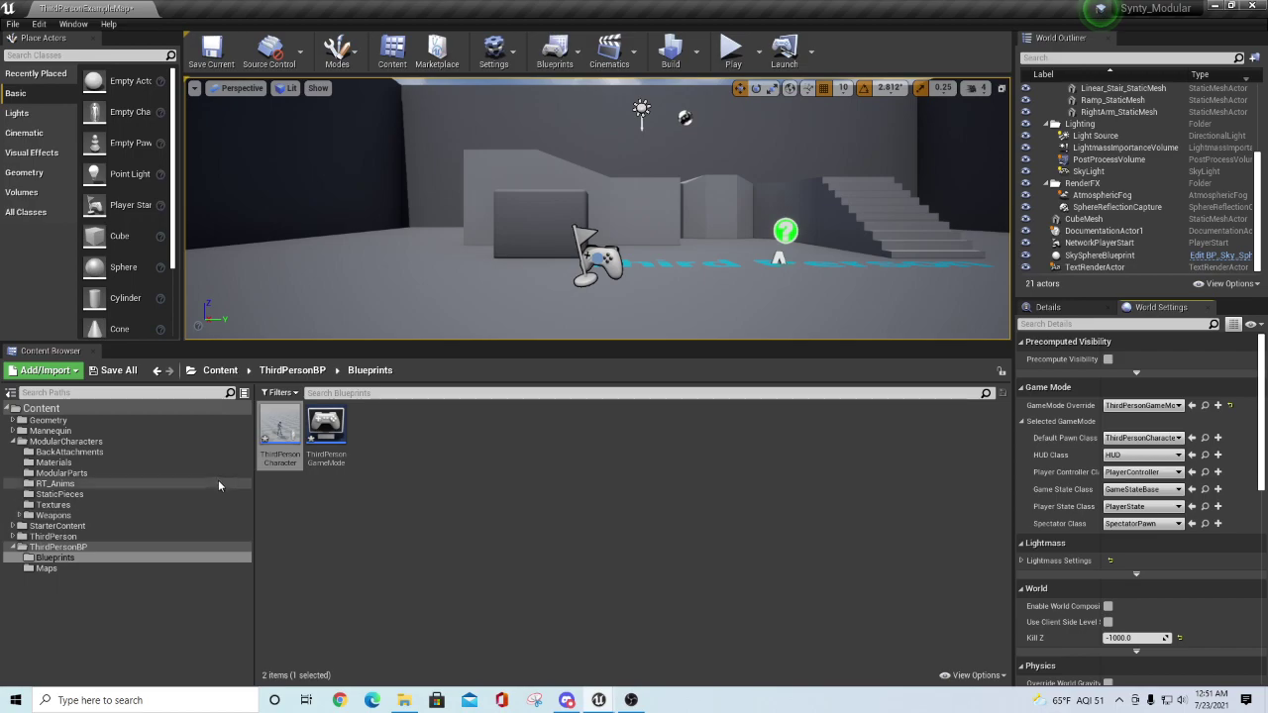
click(63, 445)
double_click(608, 433)
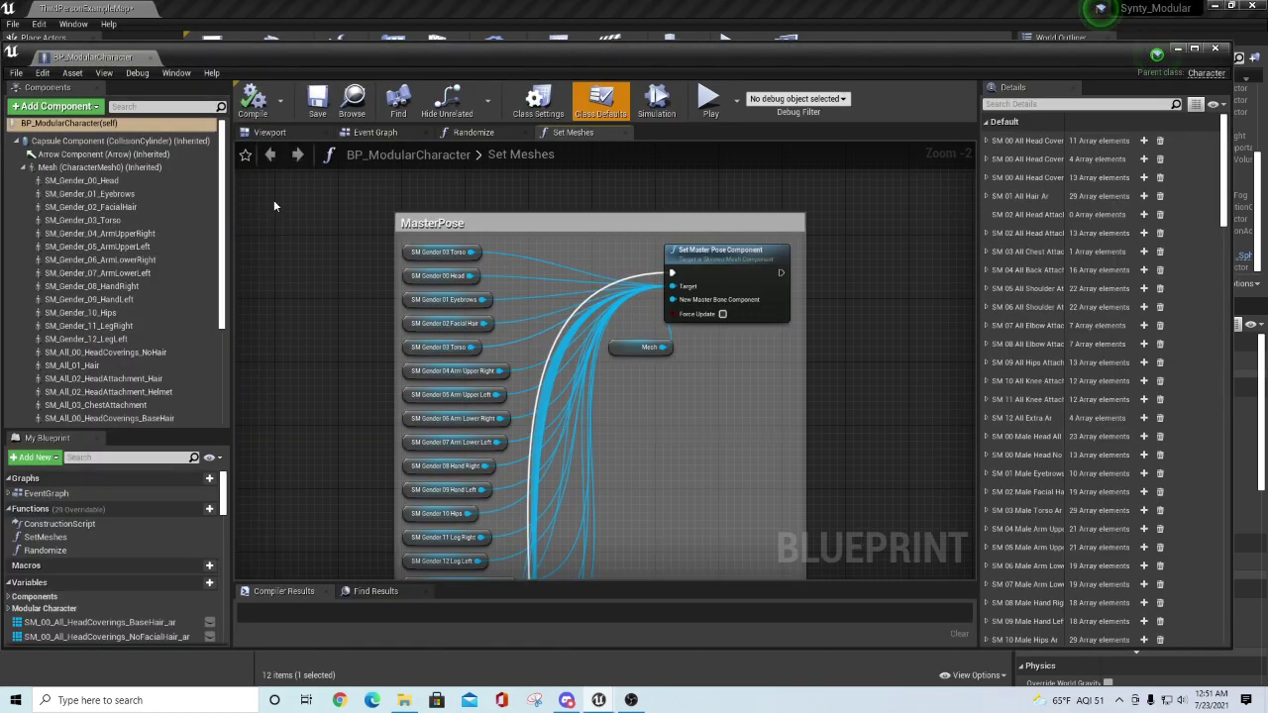
click(94, 167)
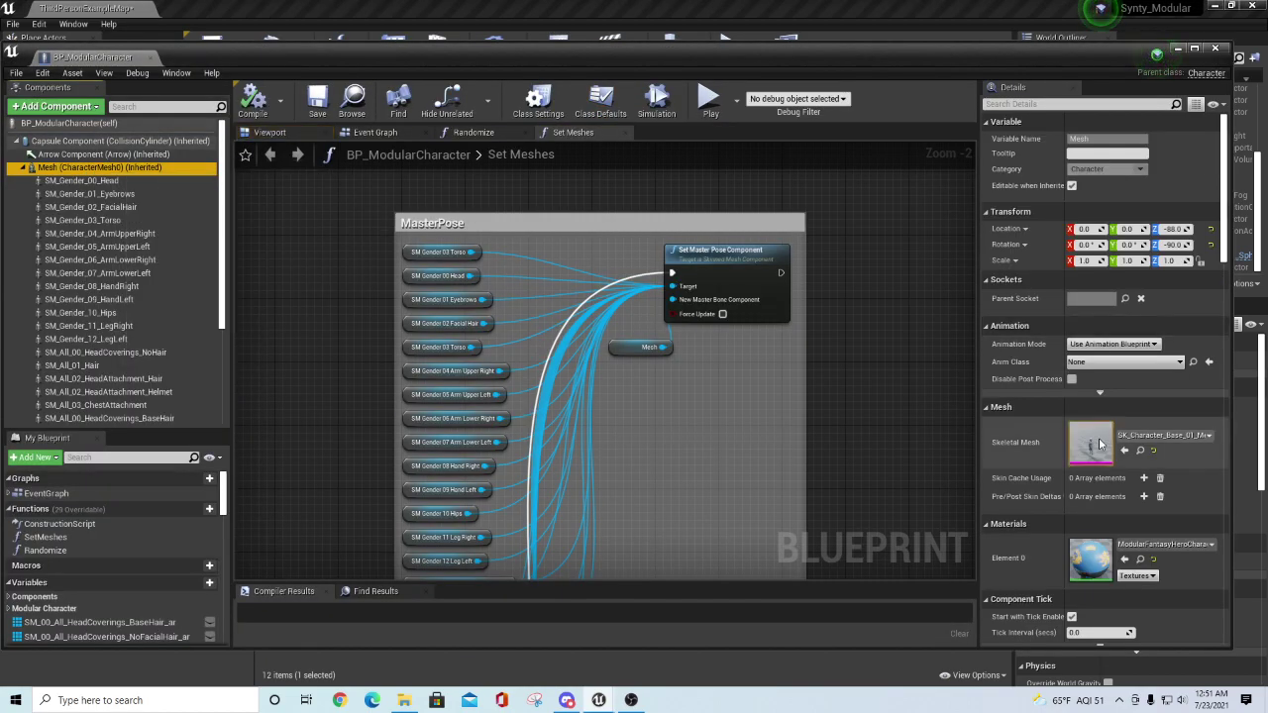
click(1177, 363)
click(1116, 525)
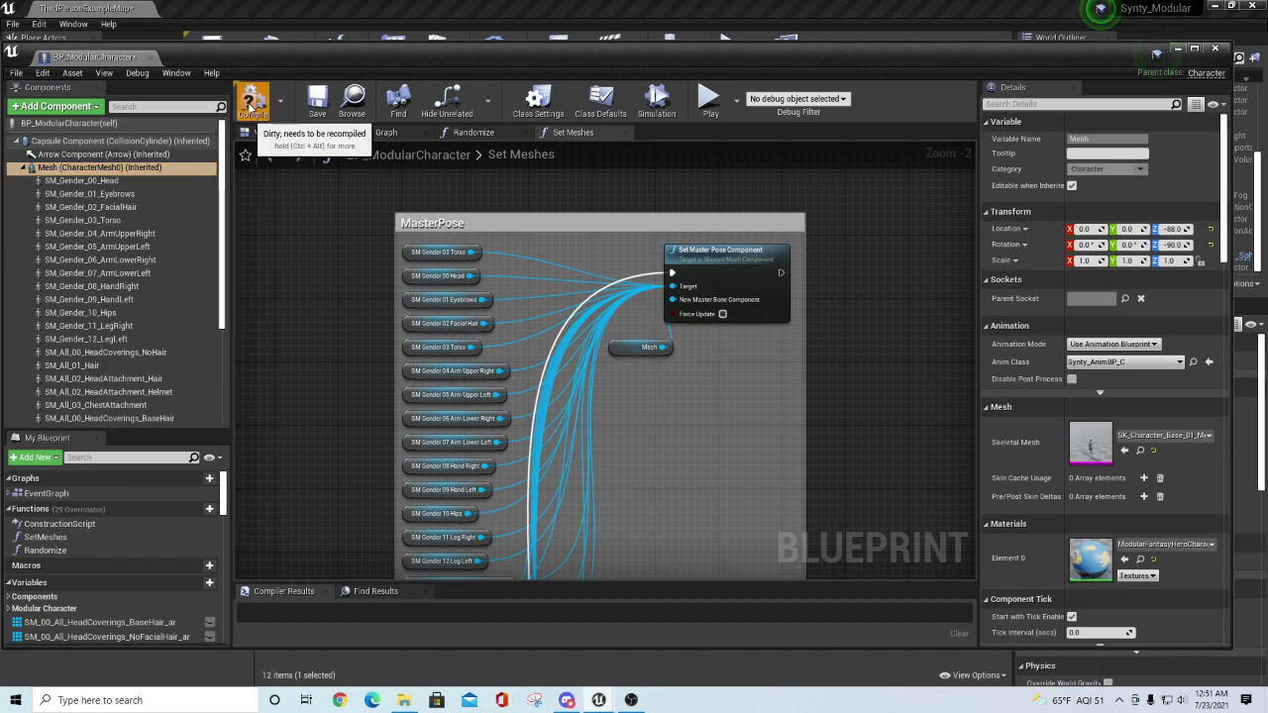
click(1216, 50)
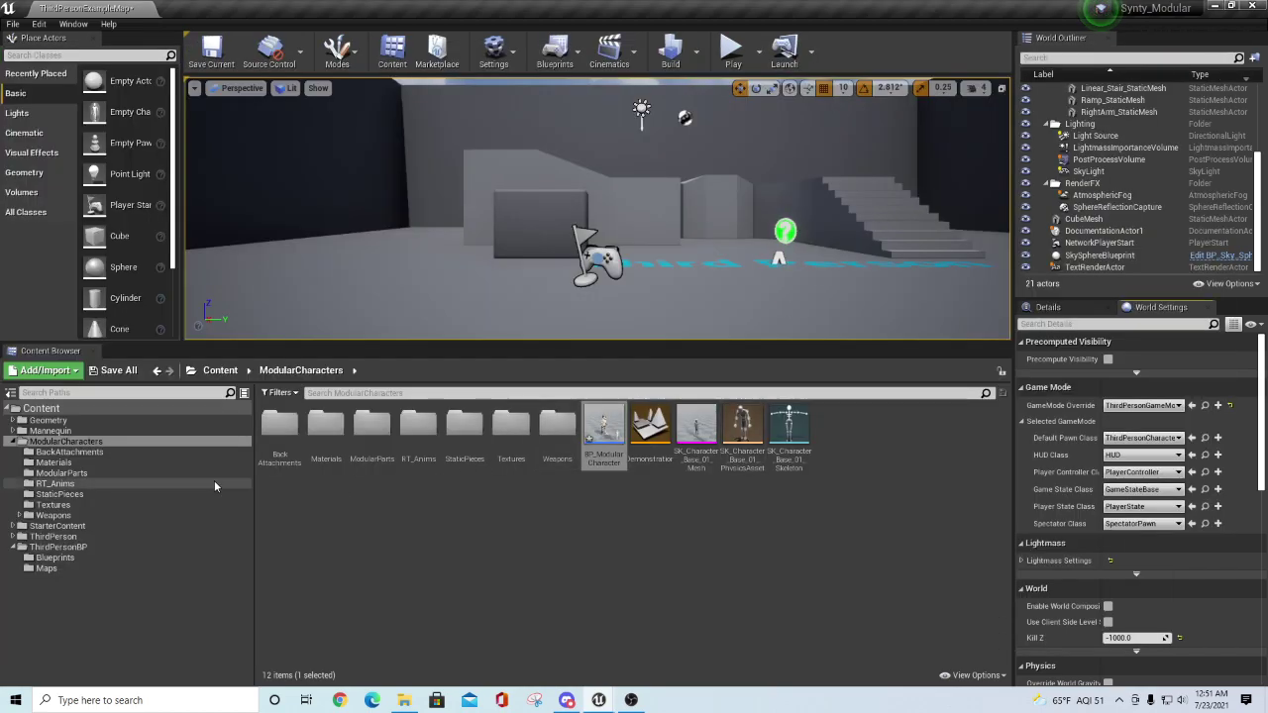
- Open the ThirdPersonCharacter blueprint from the ThirdPersonBP Blueprints folder and reparent it to BP_ModularCharacter
click(50, 557)
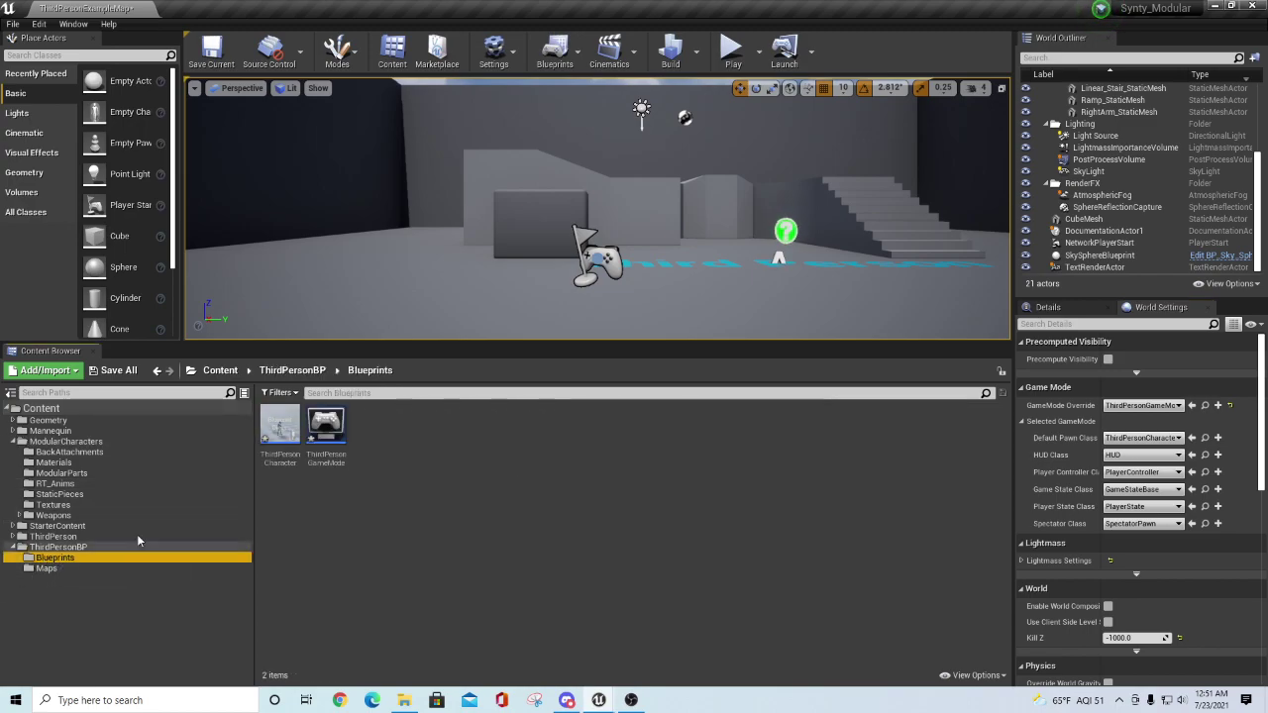
double_click(277, 434)
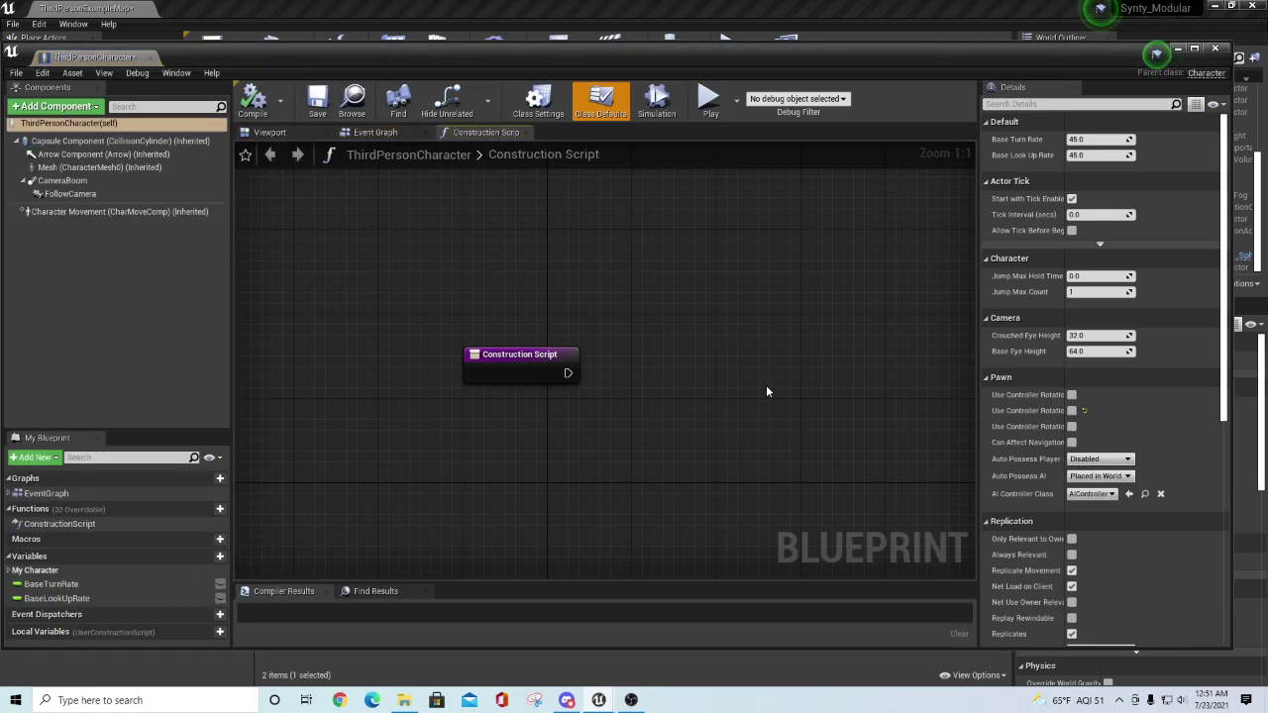
double_click(1154, 60)
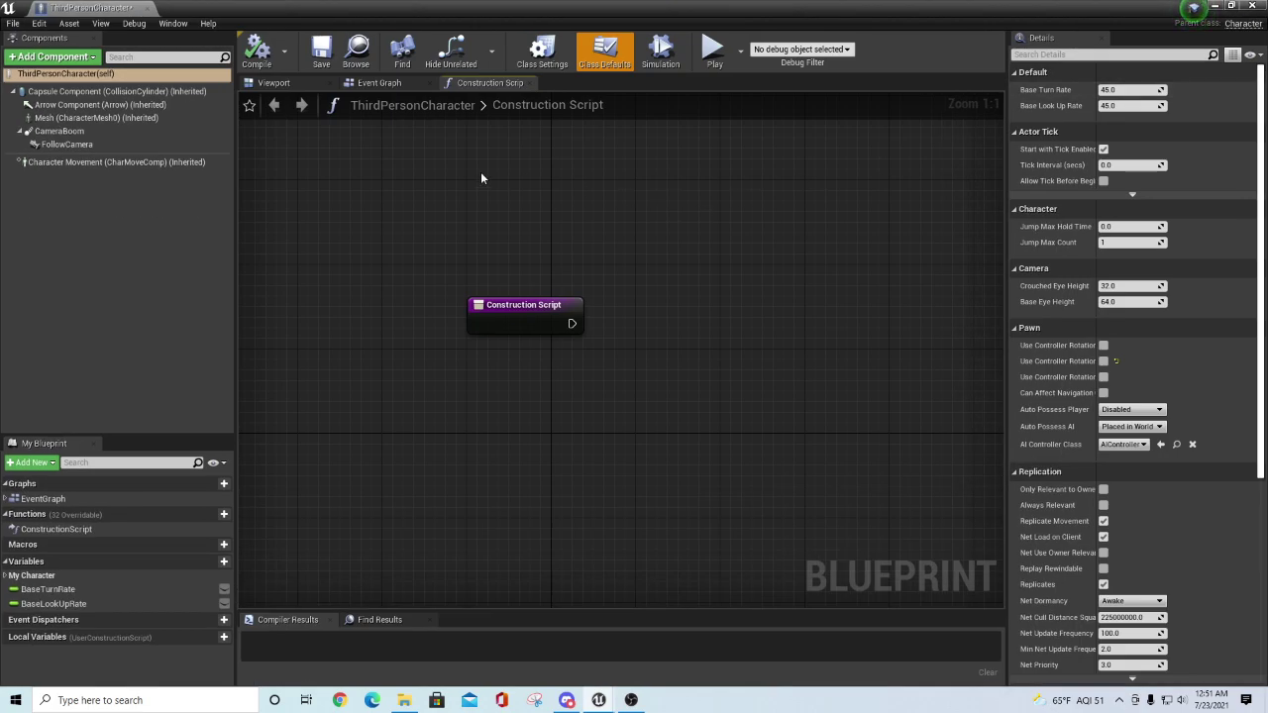
click(13, 24)
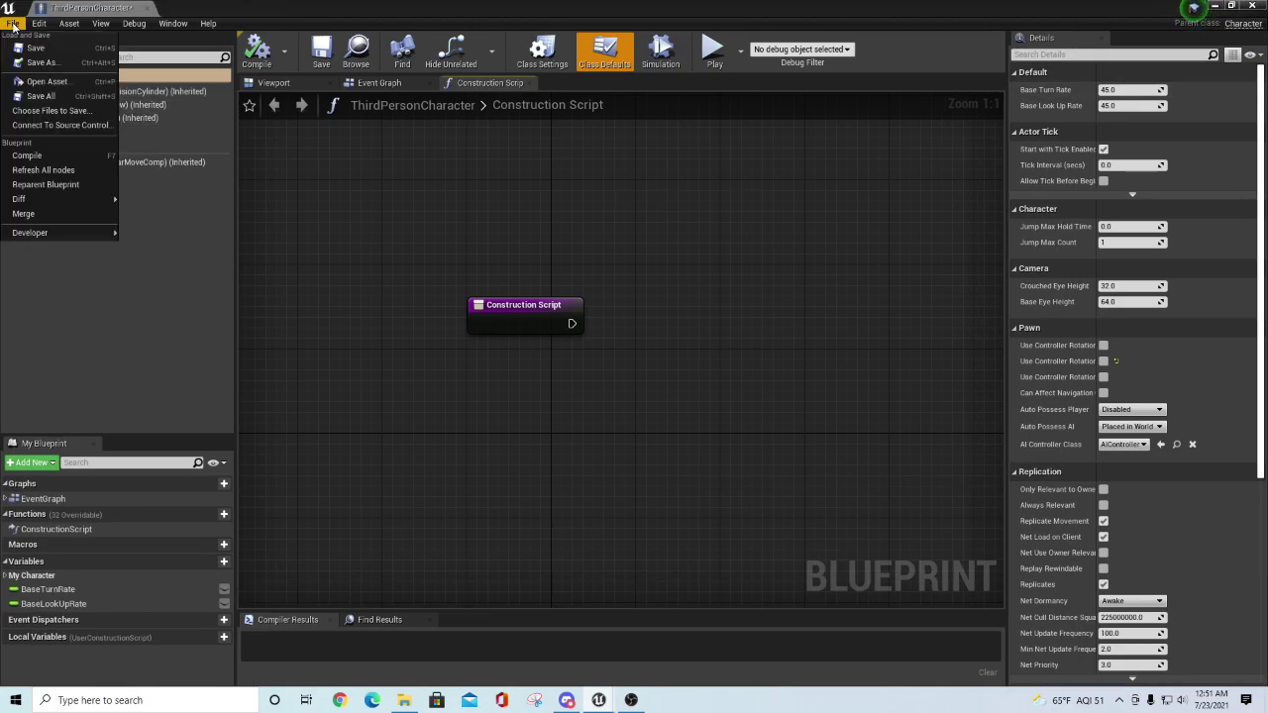
click(46, 184)
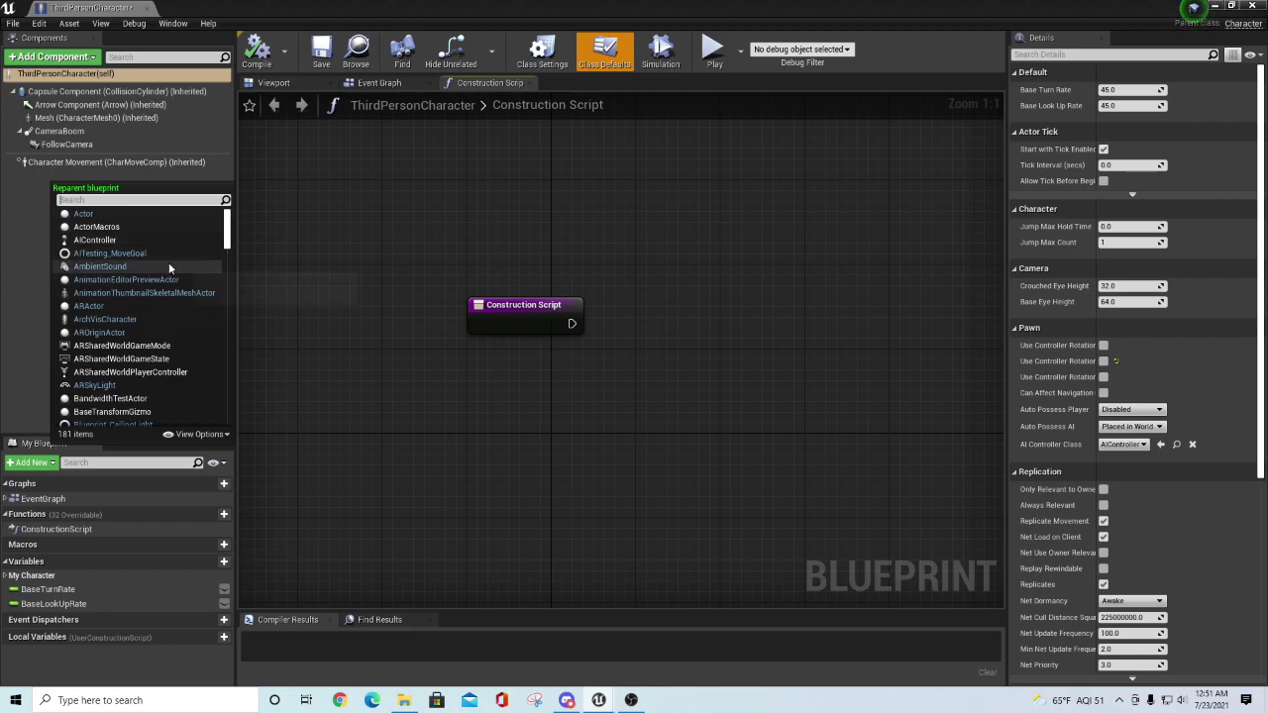
scroll(151, 294, down, 1)
scroll(152, 297, down, 1)
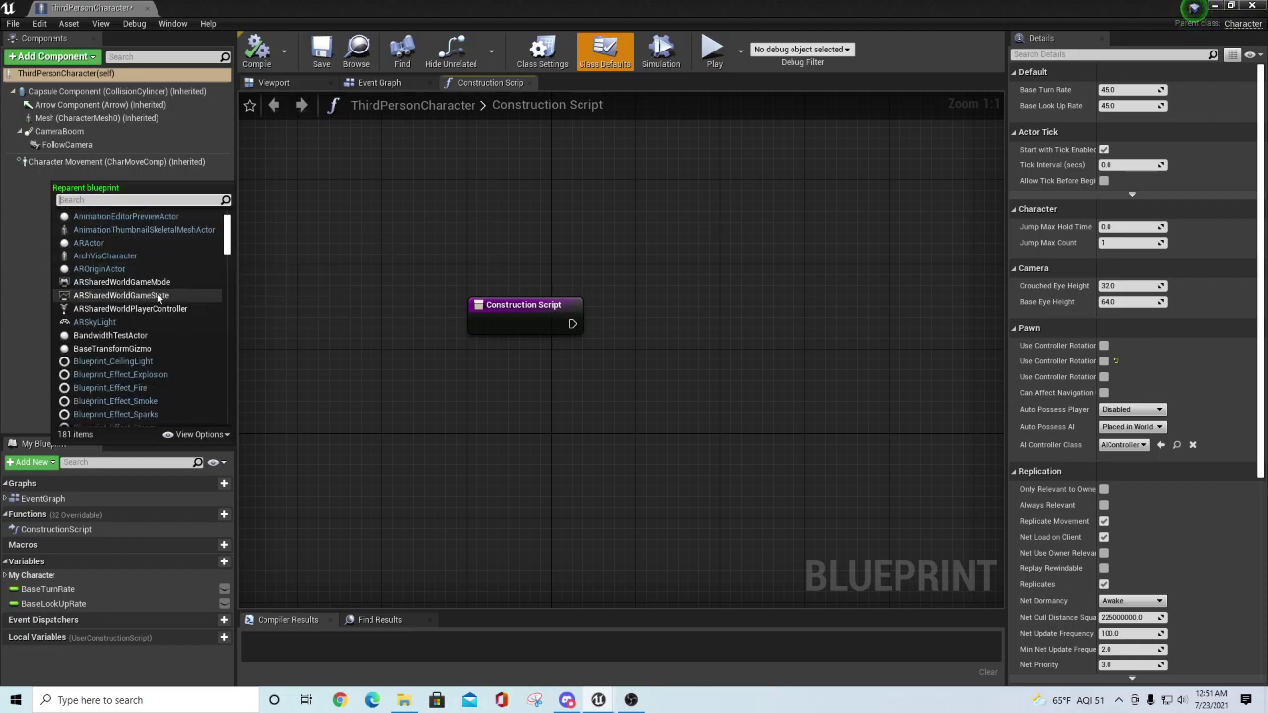
scroll(178, 317, down, 3)
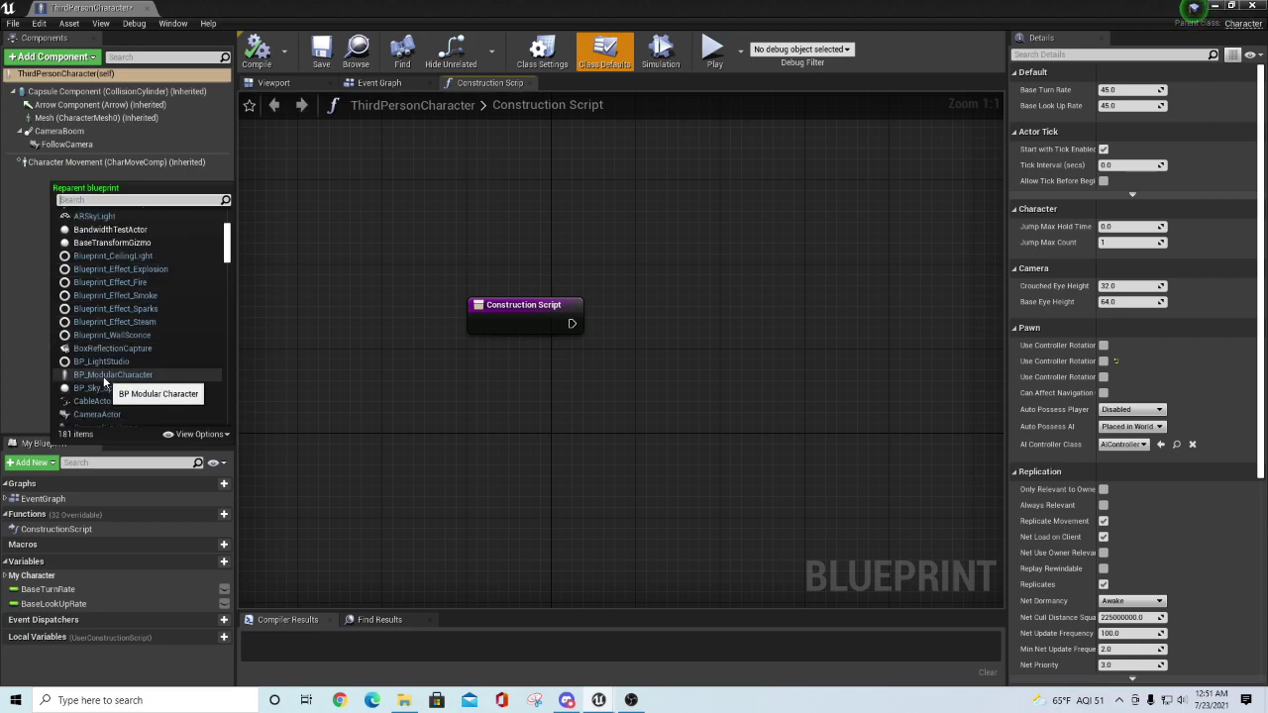
click(109, 374)
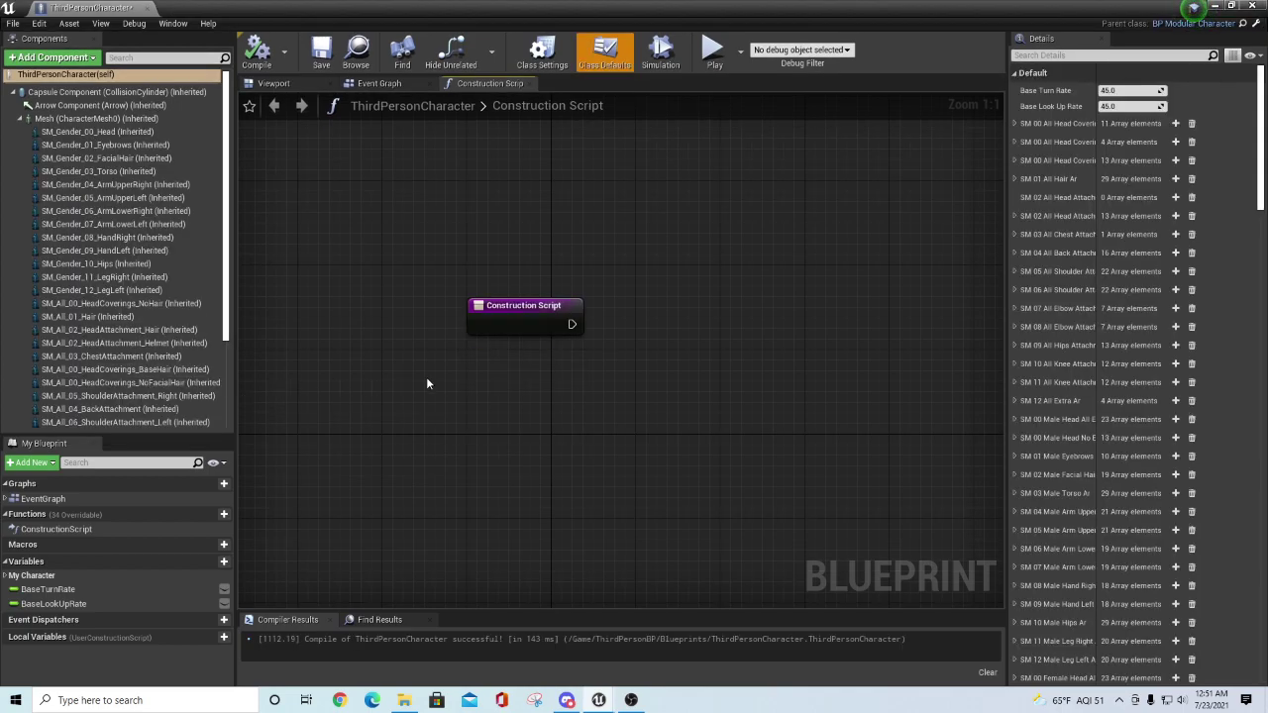
- Preview the reparented character in the blueprint's viewport, save ThirdPersonCharacter and close it
click(277, 86)
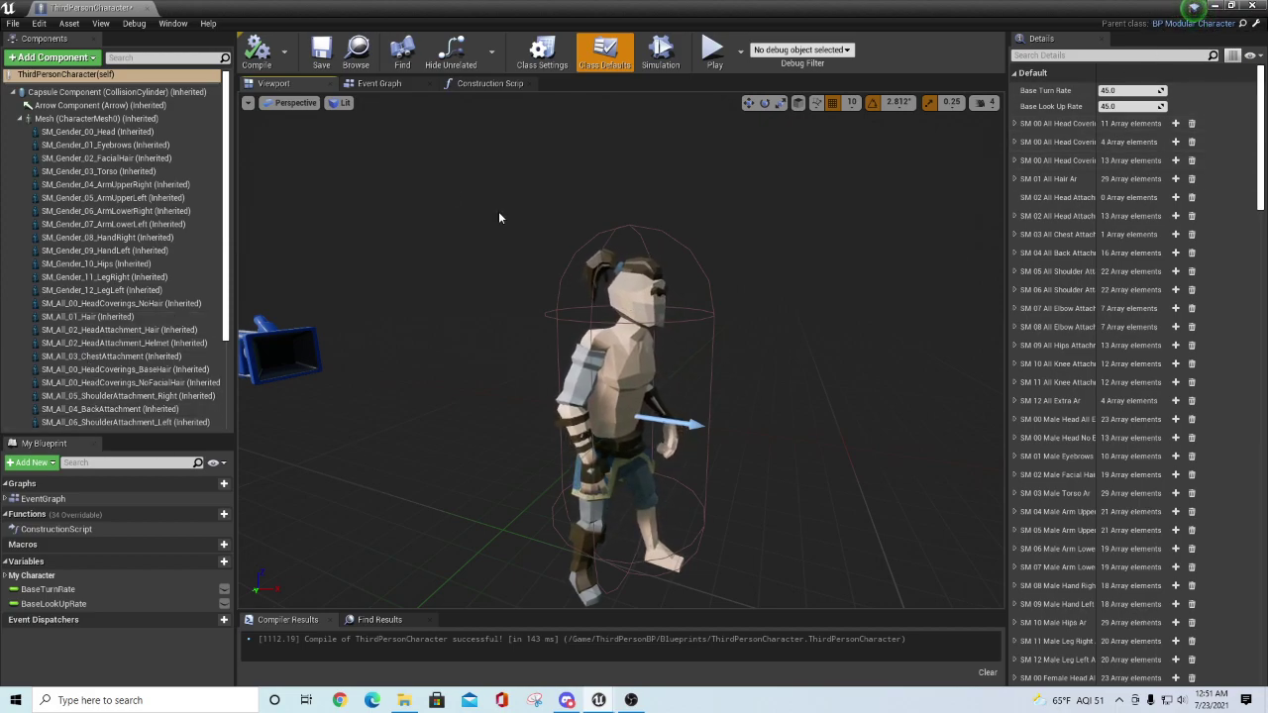
click(321, 54)
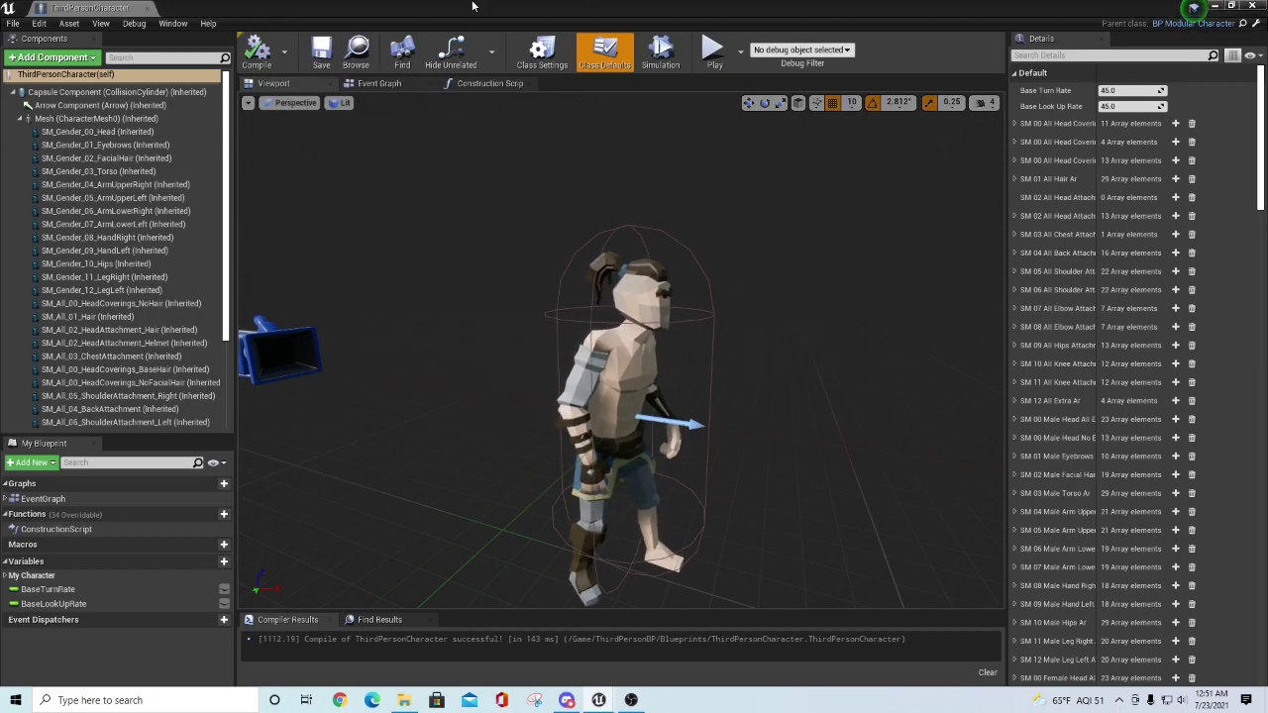
click(141, 8)
- Play the level twice in full screen to test the modular character's movement, then stop and restore the editor layout
click(733, 55)
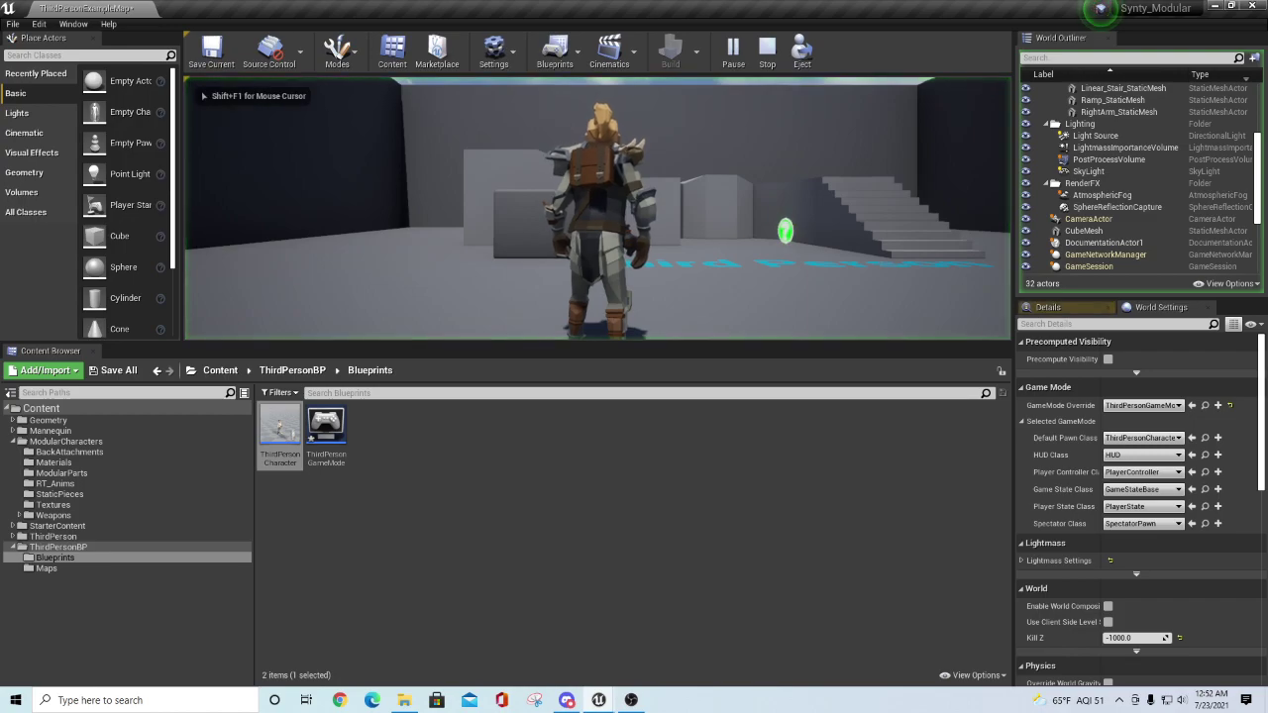
key(F11)
click(634, 344)
key(w)
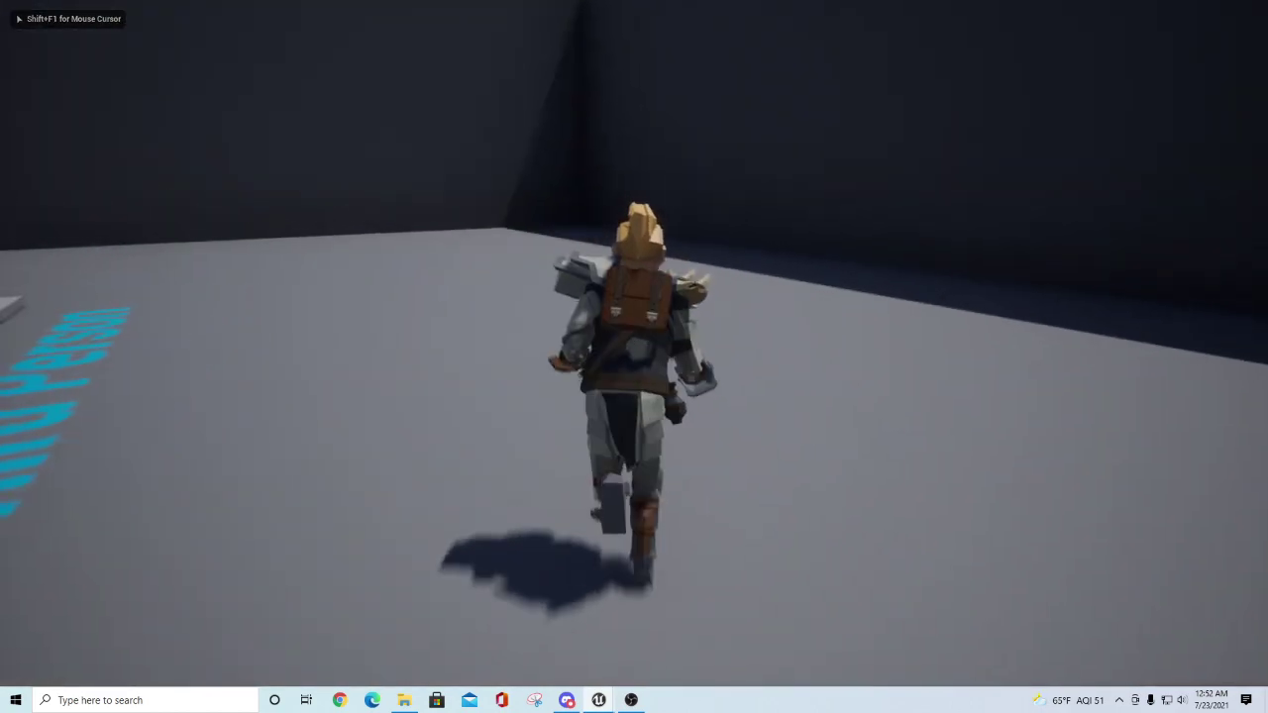
key(shift+F1)
key(Escape)
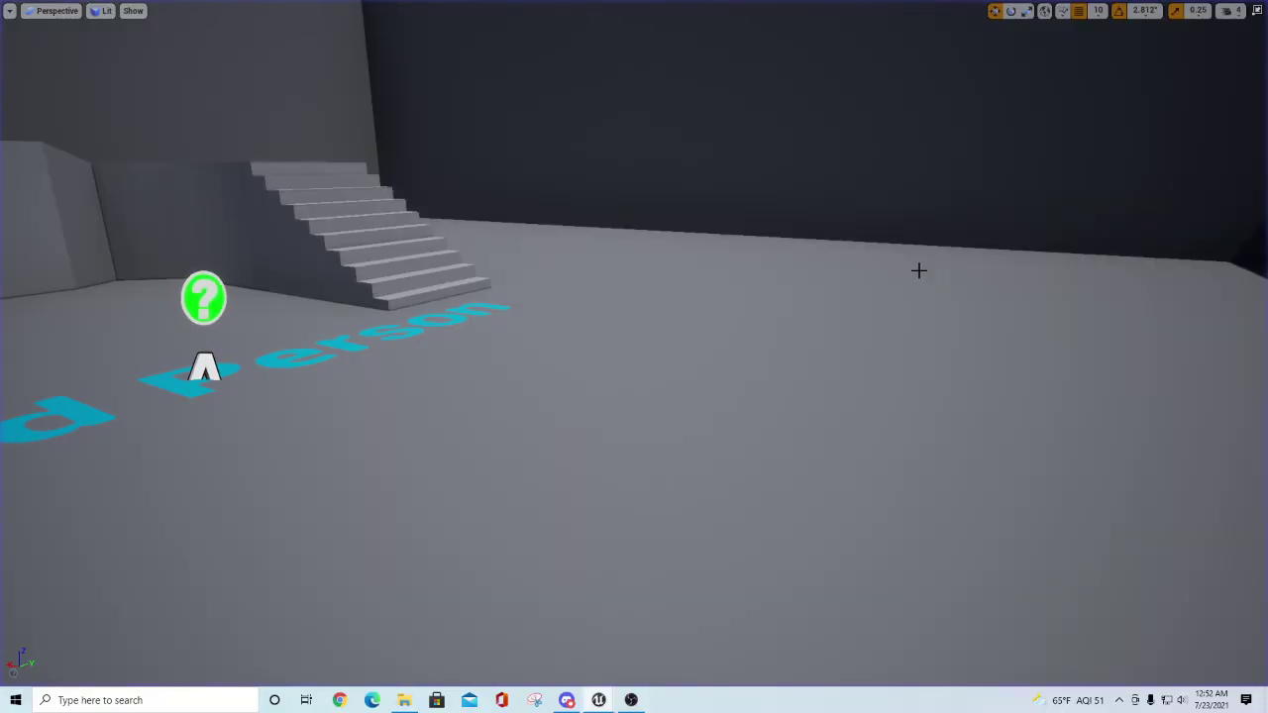
key(alt+p)
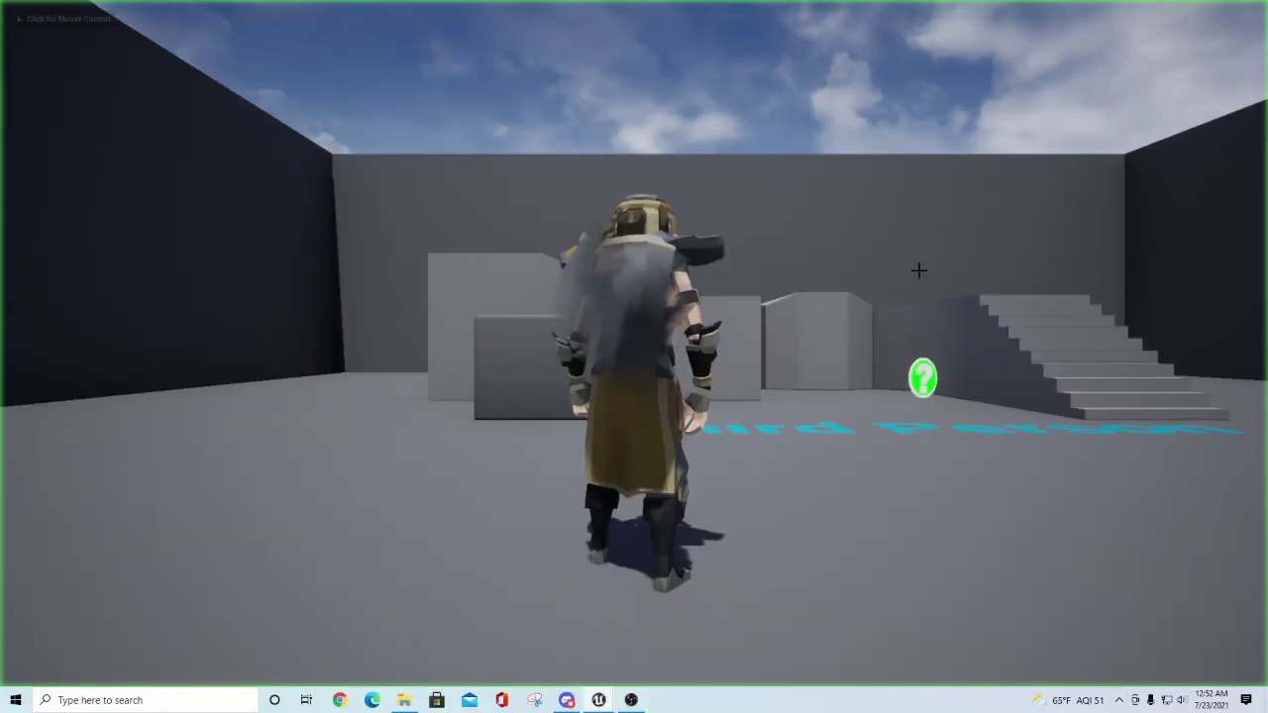
click(919, 270)
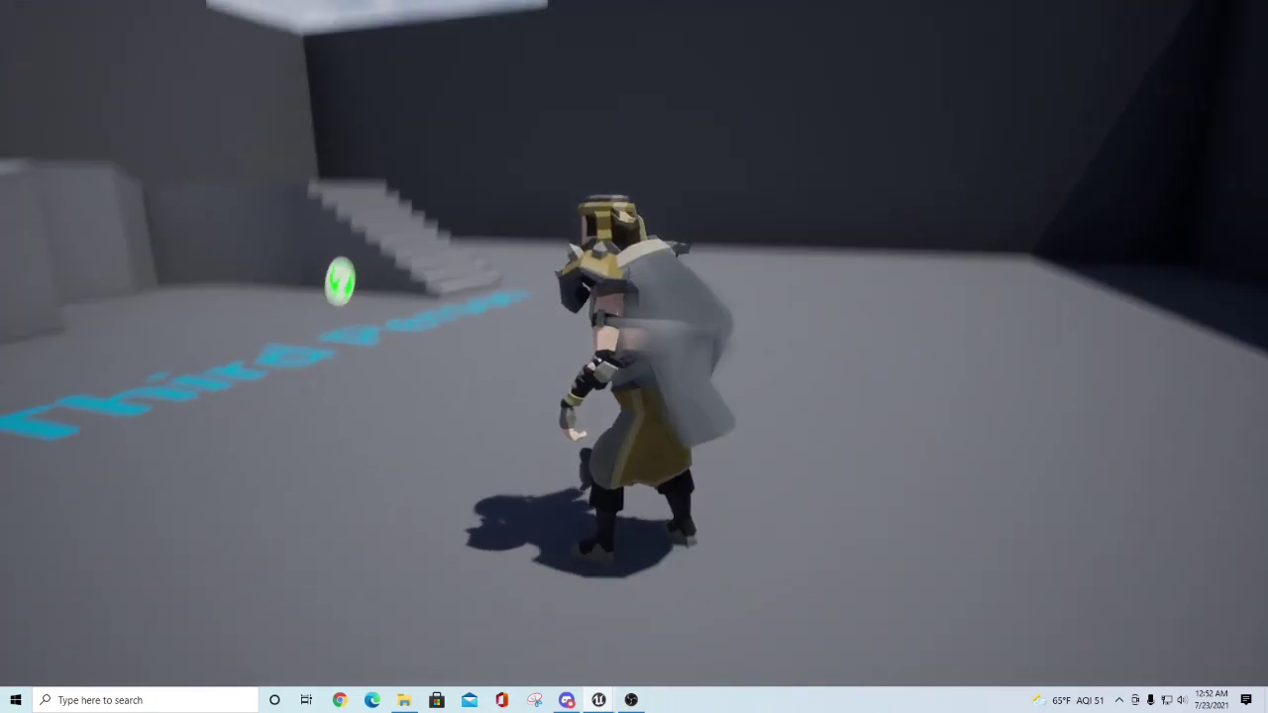
key(Escape)
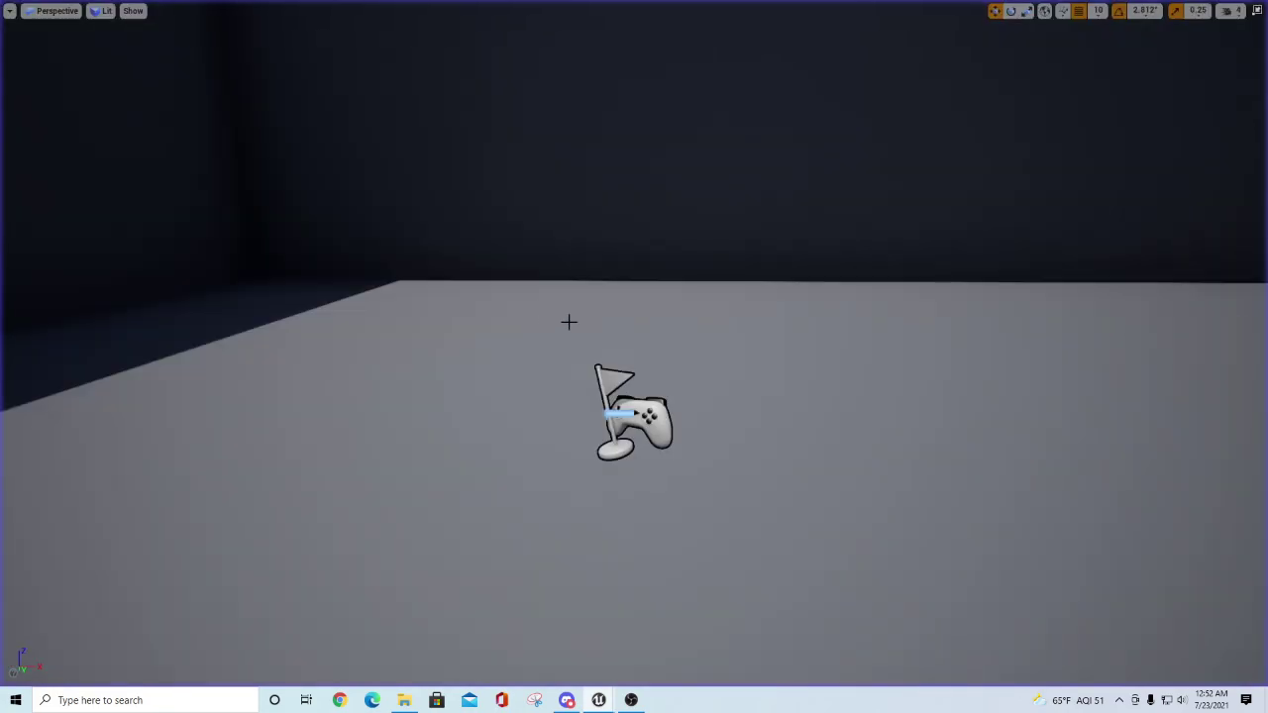
key(F11)
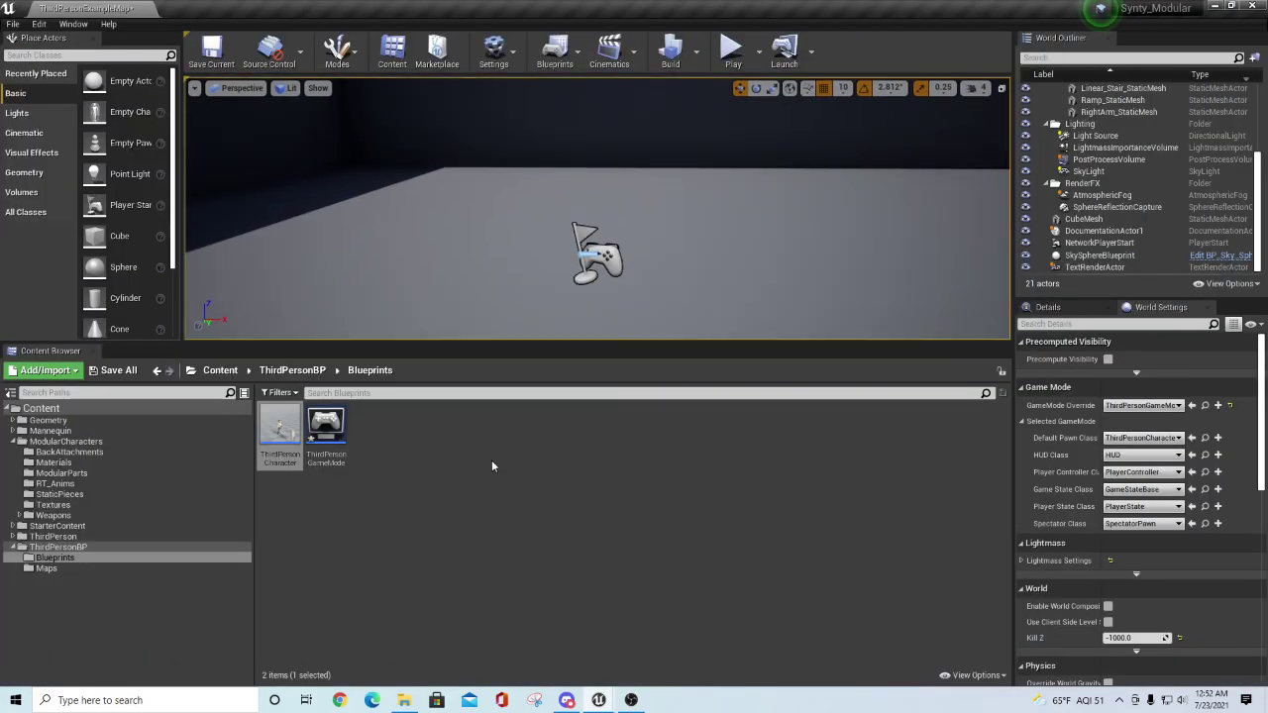
- Open ThirdPersonCharacter docked beside the level editor, and open BP_ModularCharacter from the ModularCharacters folder alongside it
double_click(278, 433)
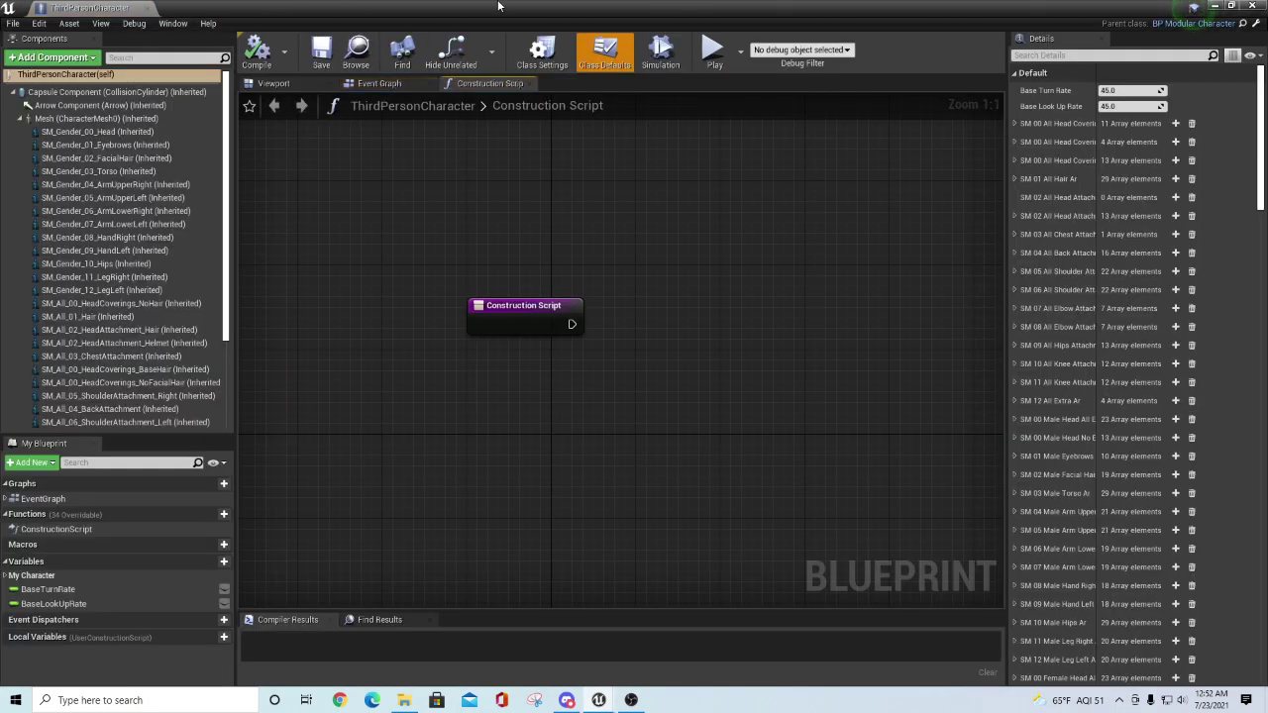
drag(116, 10, 240, 11)
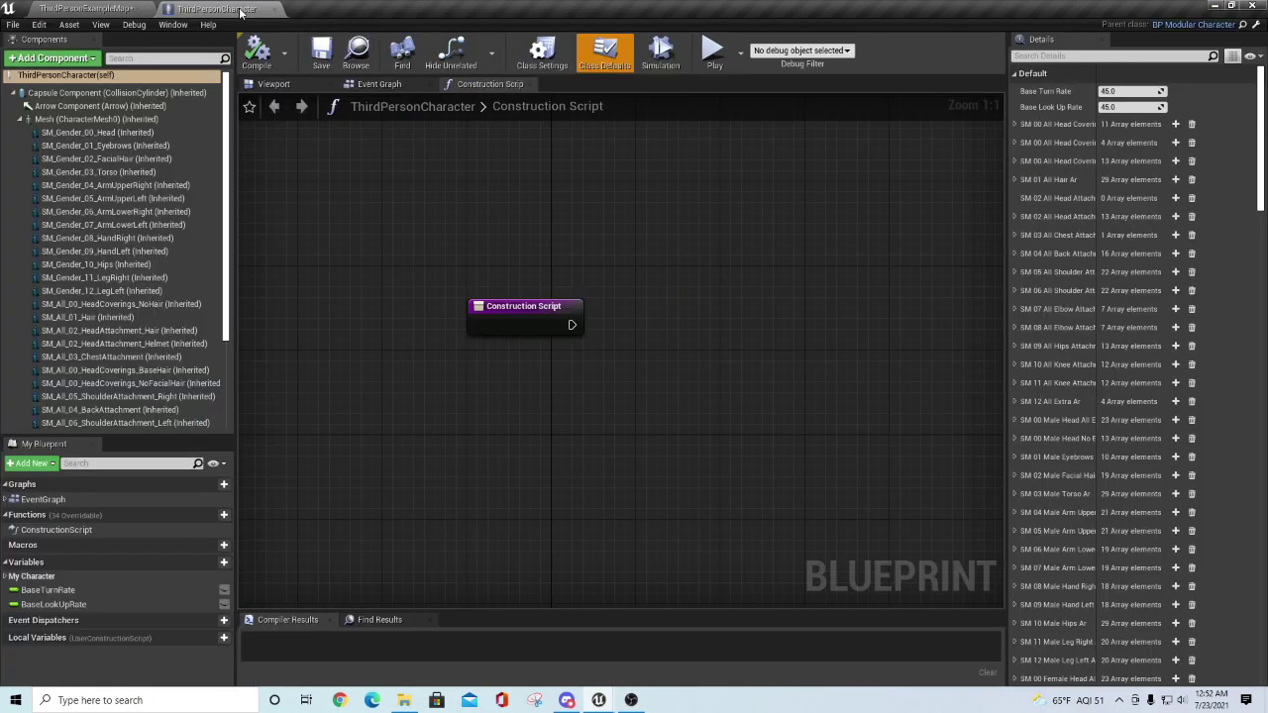
click(142, 12)
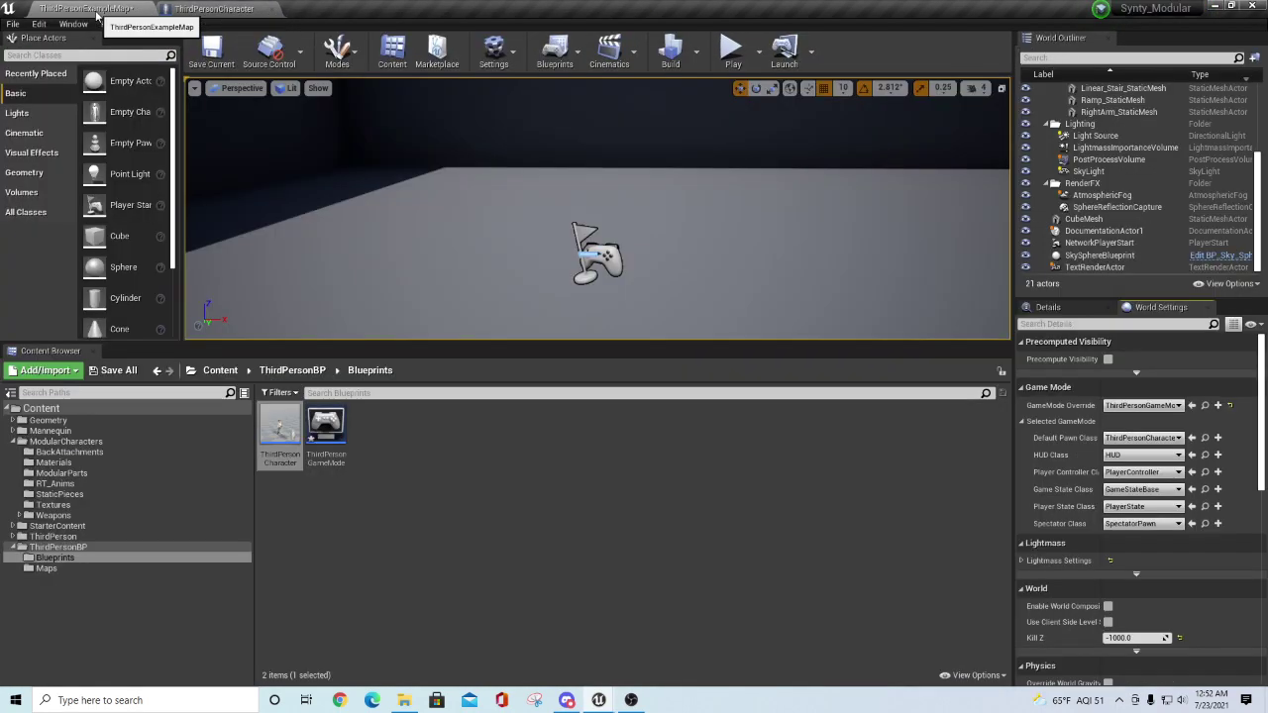
click(60, 442)
double_click(612, 450)
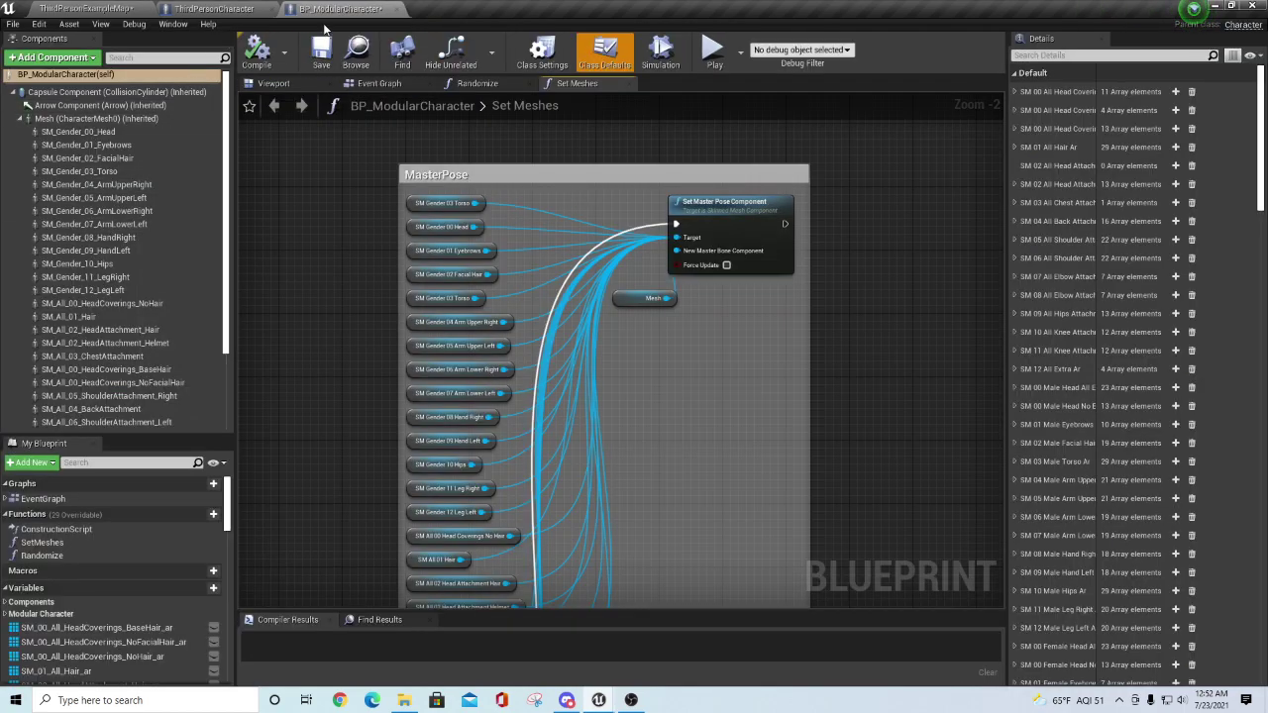
- Set the collision preset of the SM_All_04_BackAttachment component in BP_ModularCharacter to Ragdoll
scroll(107, 304, down, 2)
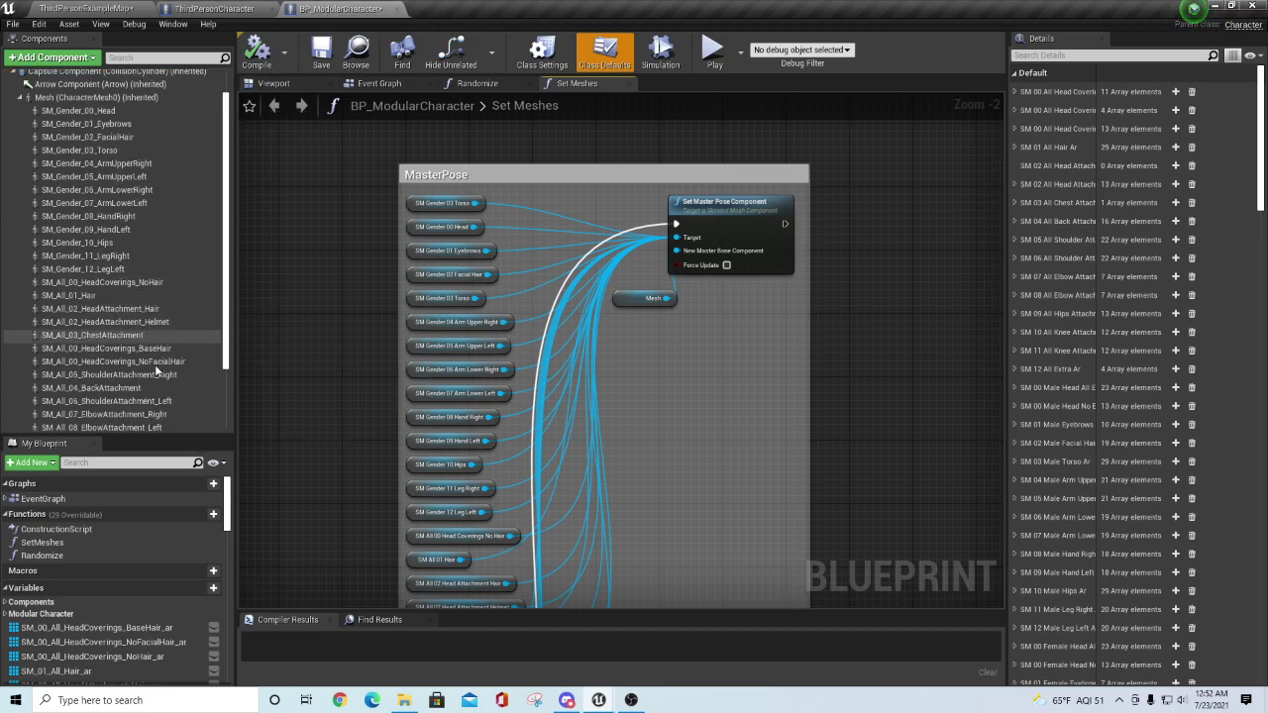
click(120, 389)
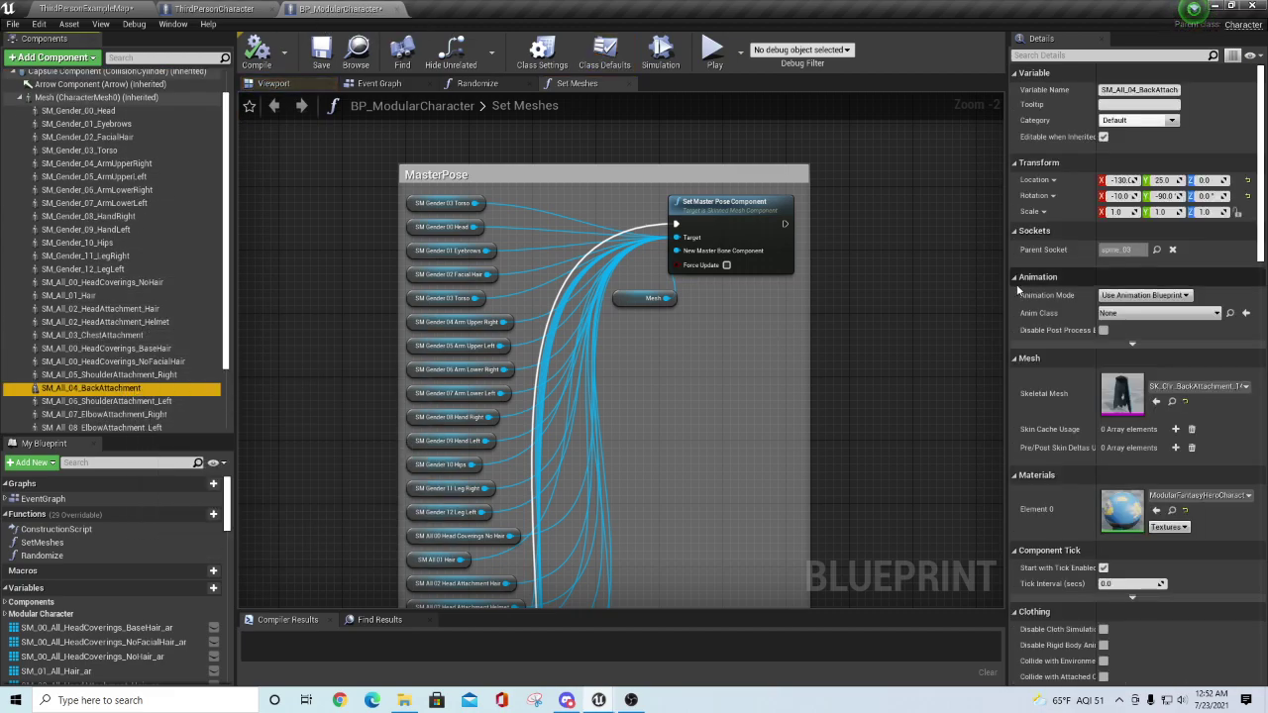
scroll(1074, 341, down, 2)
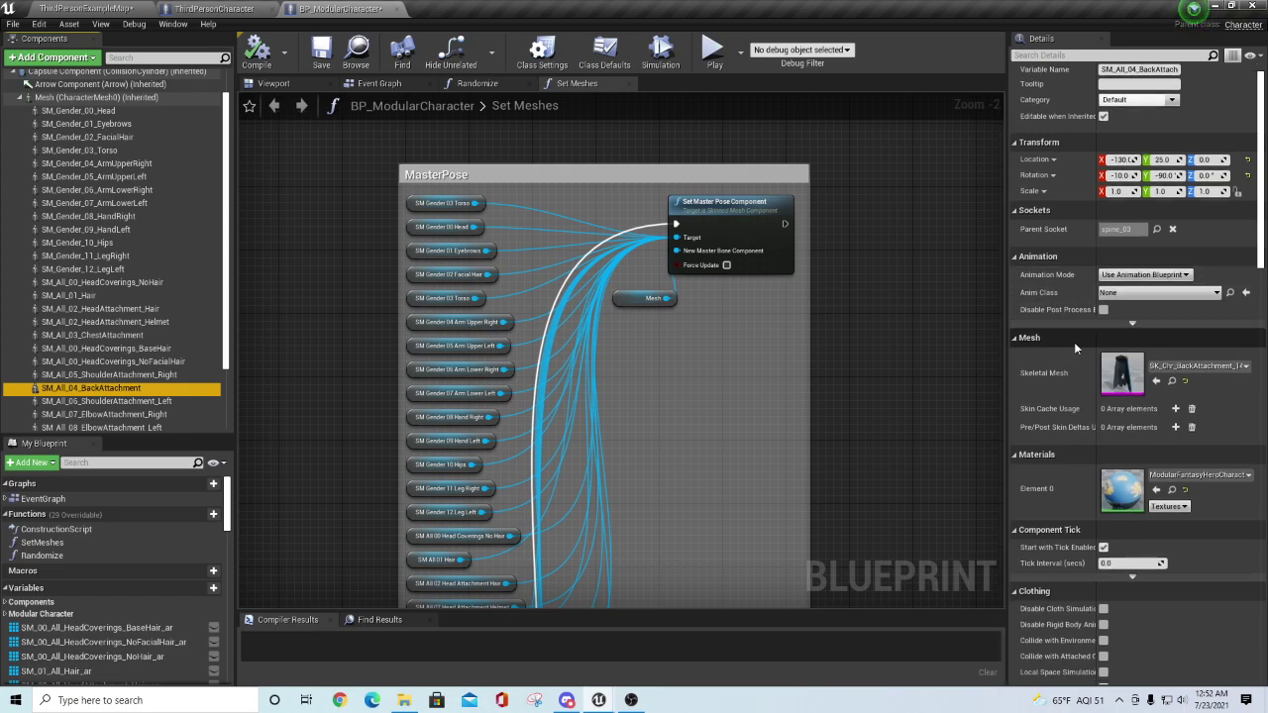
scroll(1085, 427, down, 10)
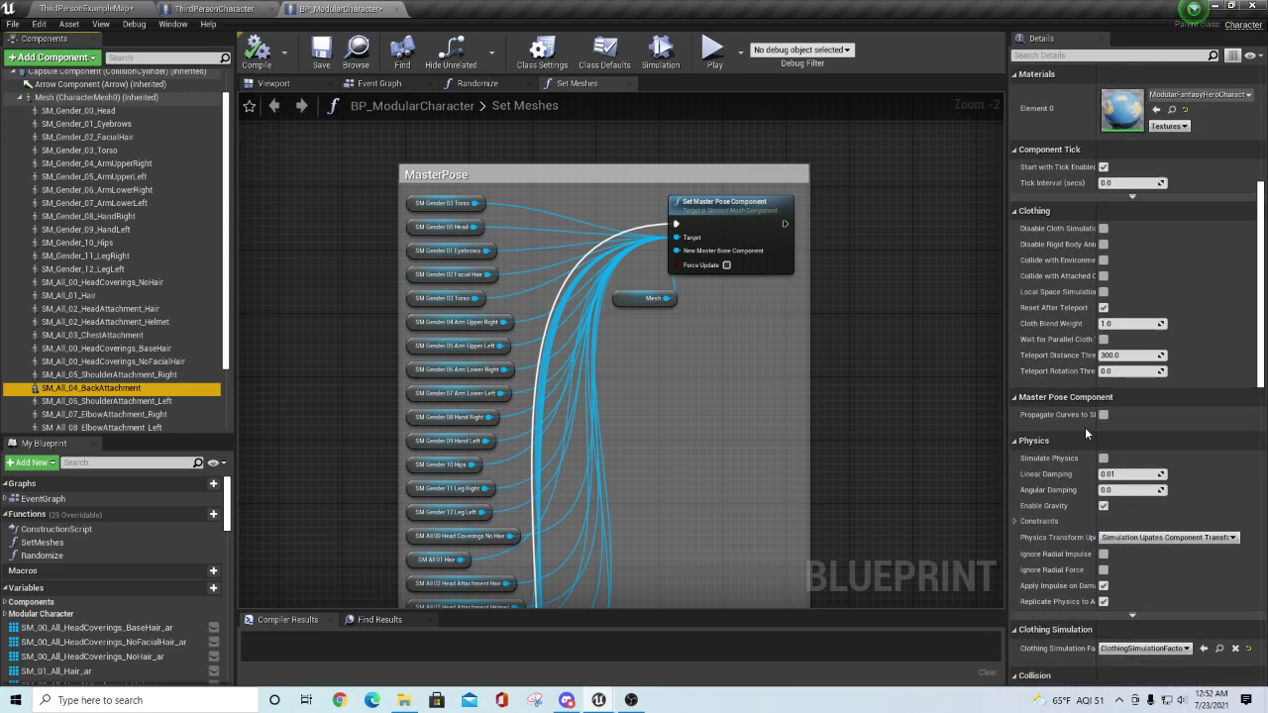
scroll(1084, 416, down, 4)
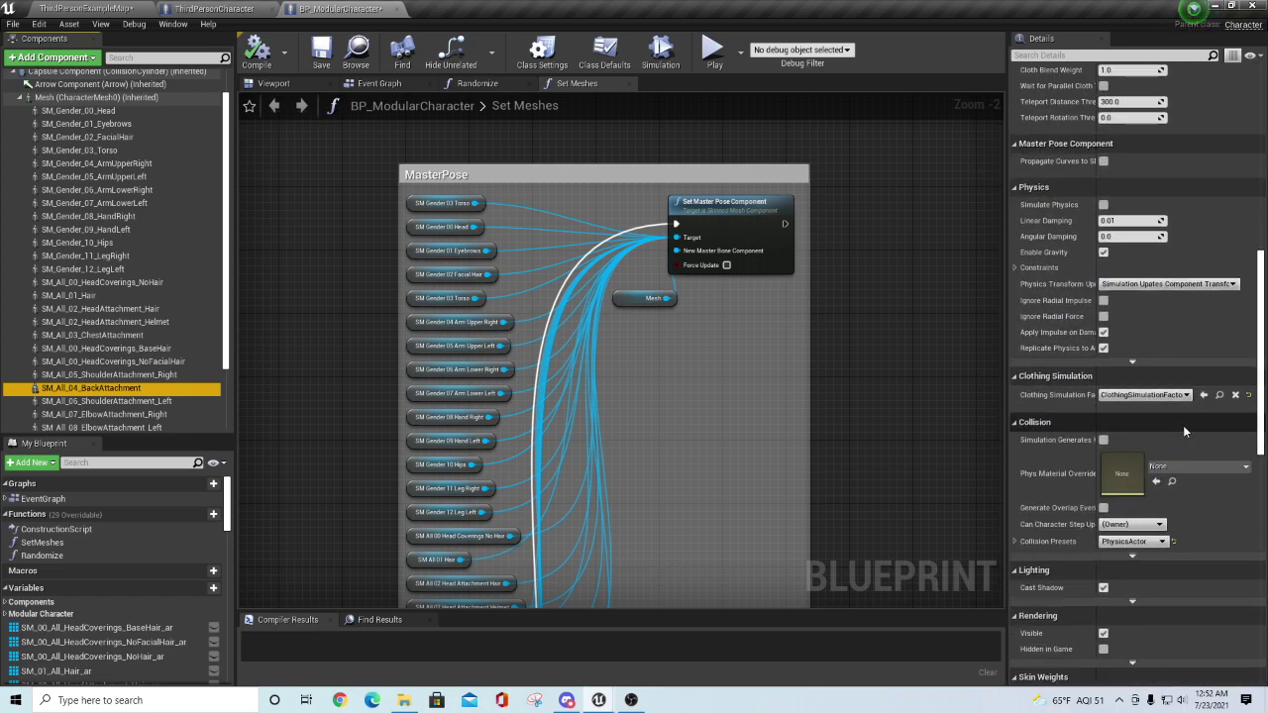
drag(1008, 362, 902, 362)
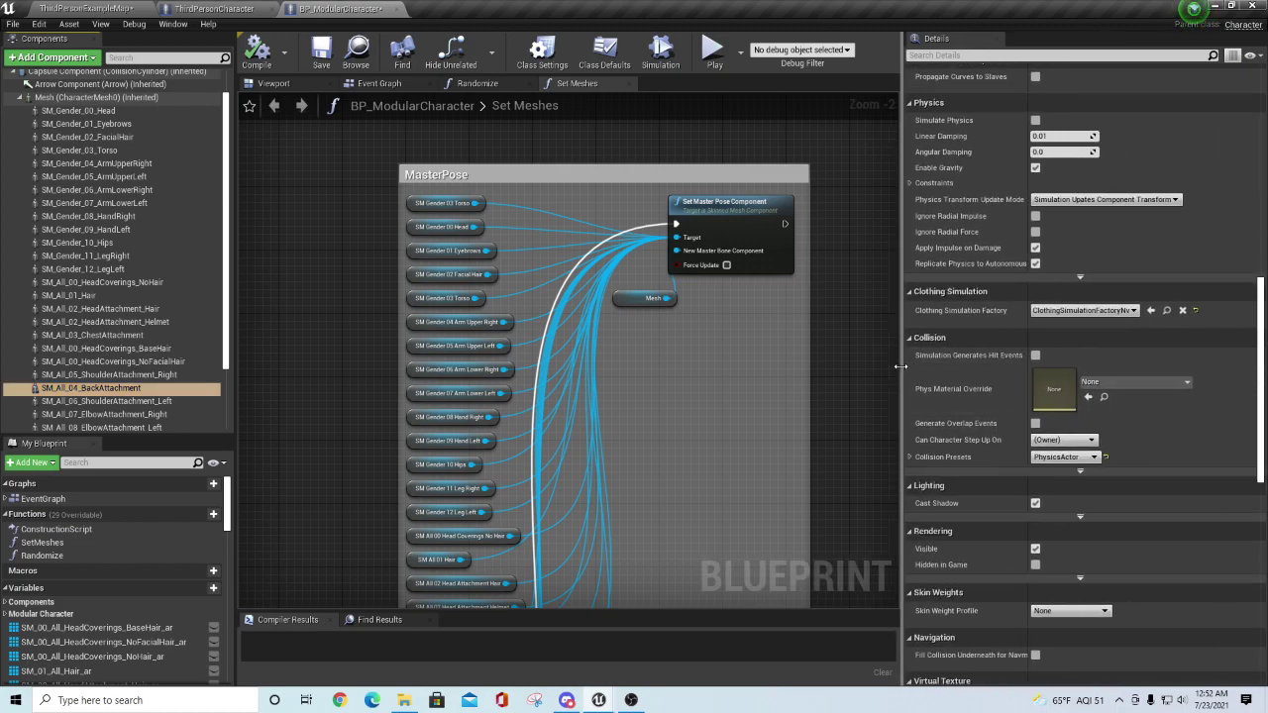
scroll(1179, 453, down, 1)
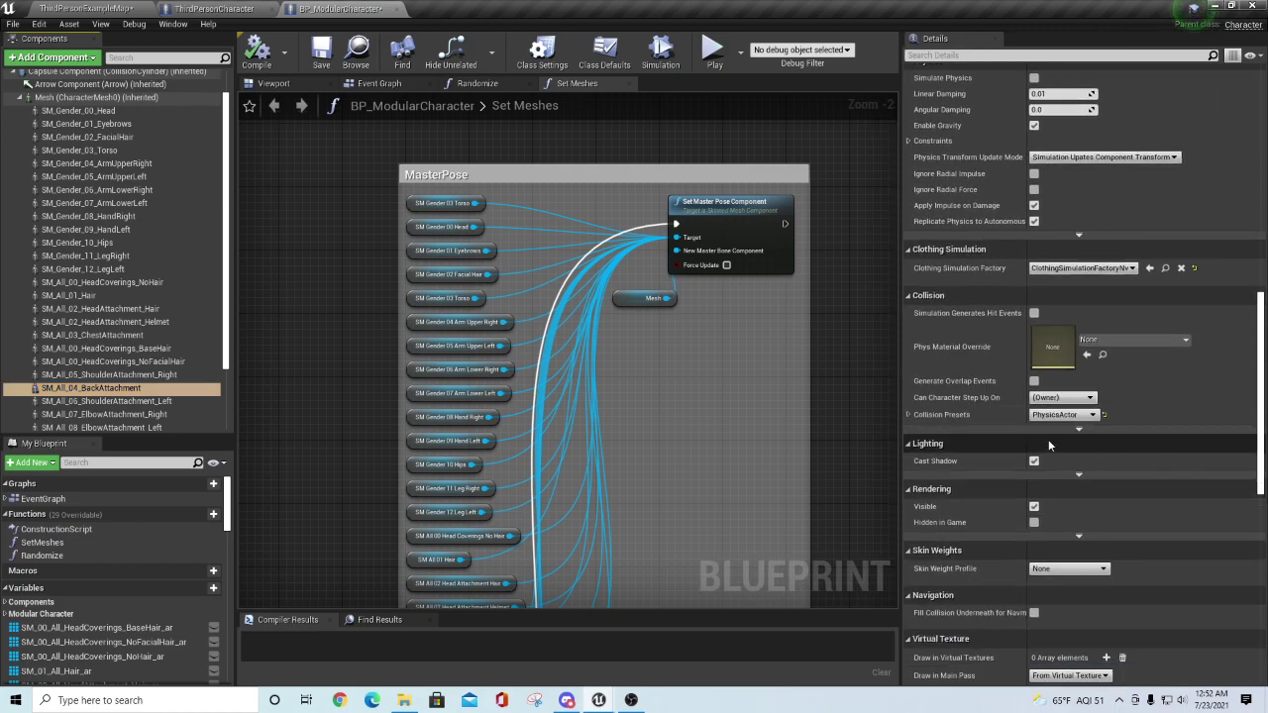
click(908, 414)
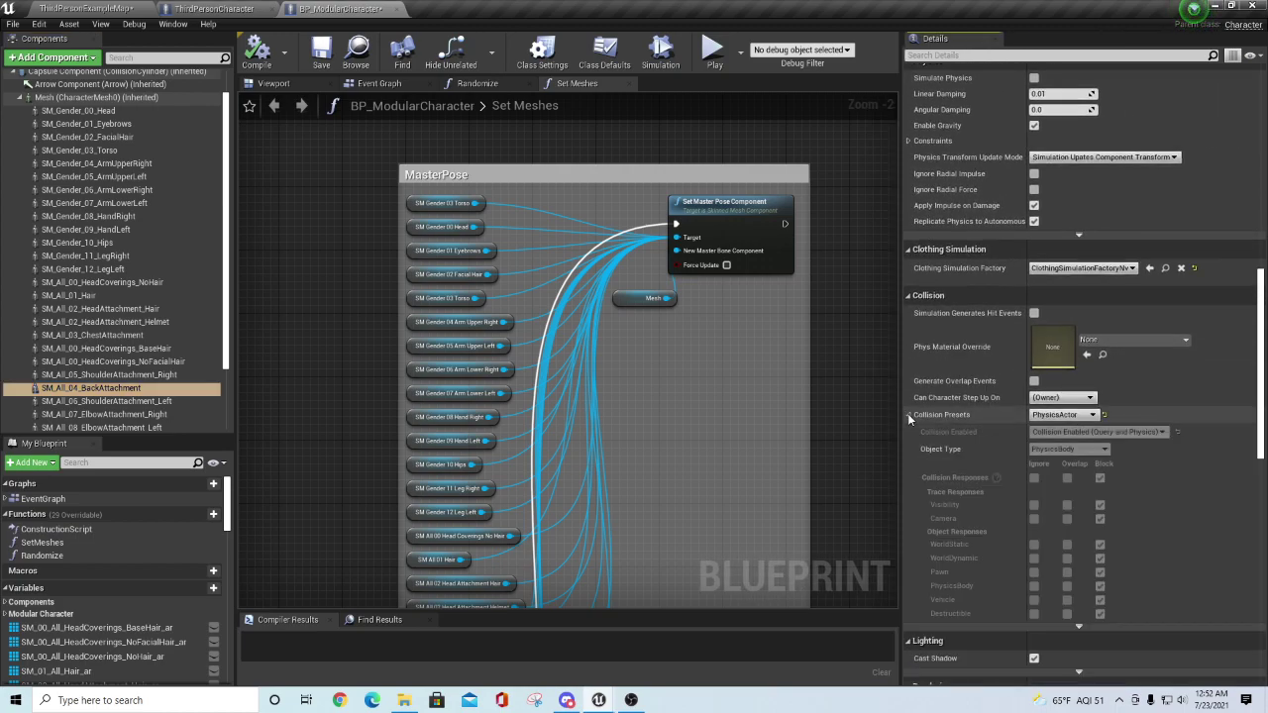
click(1092, 416)
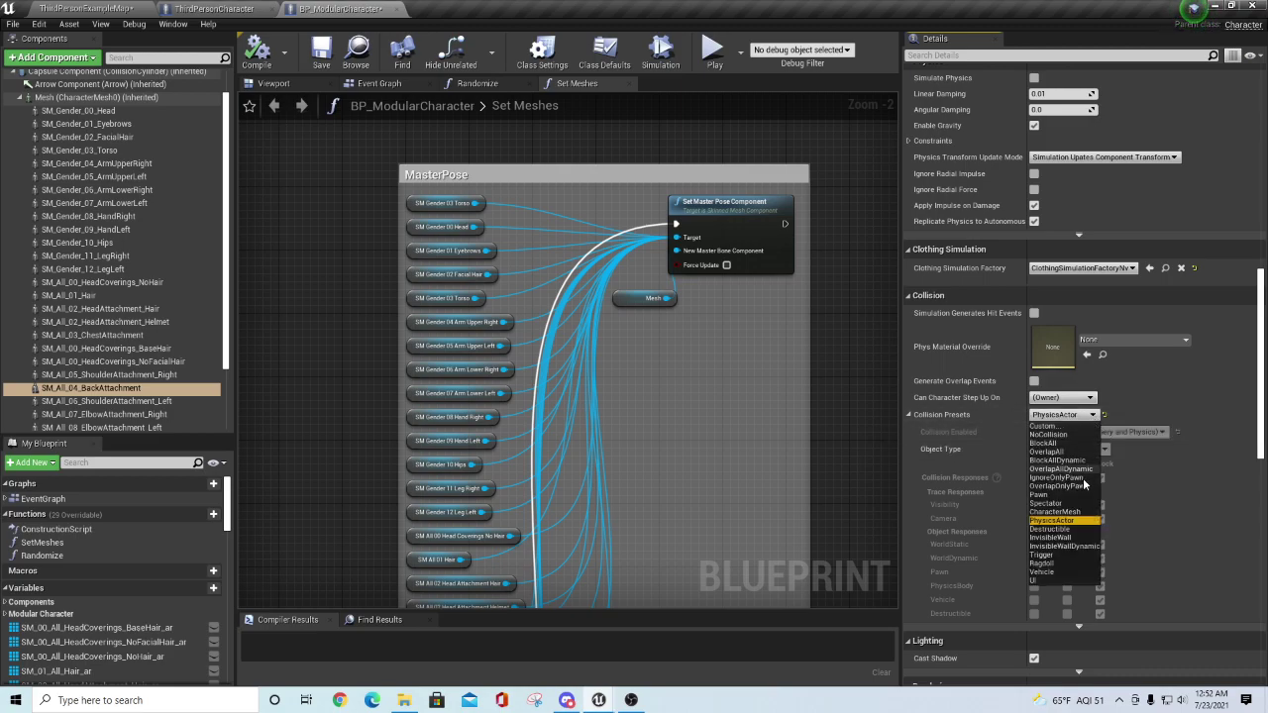
click(1042, 563)
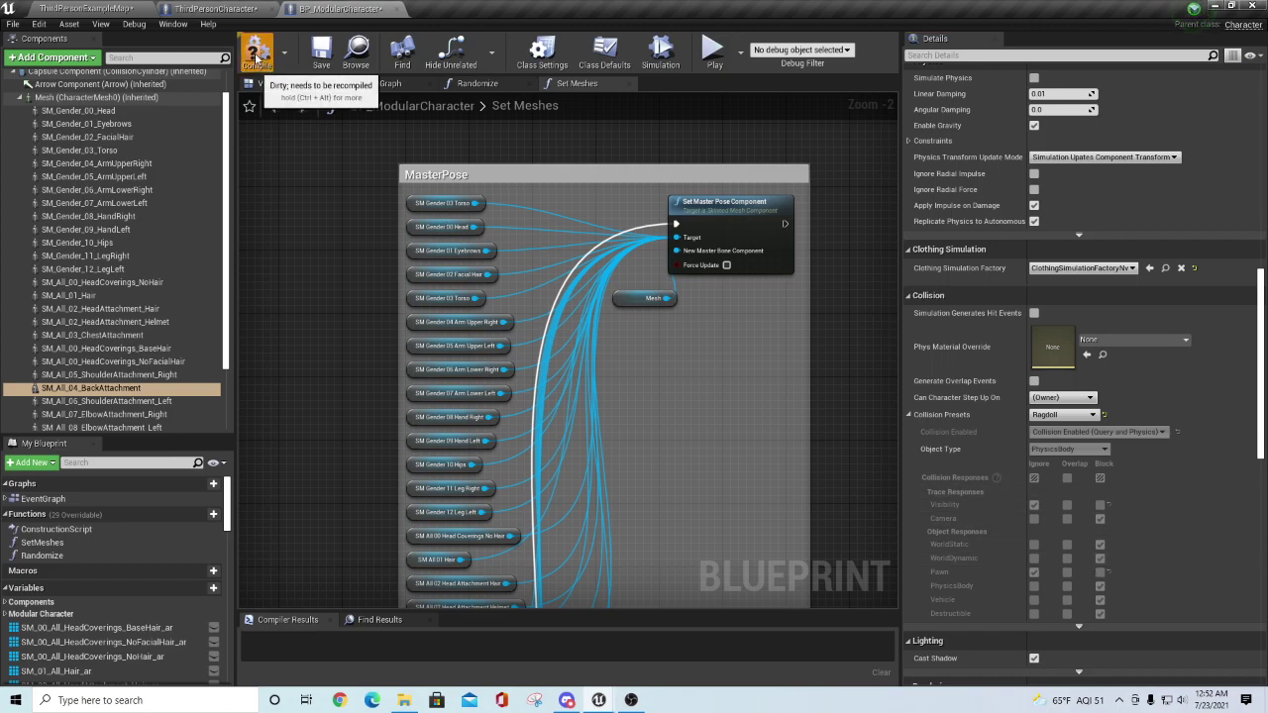
- Compile BP_ModularCharacter, play the level to check the cape's physics while running, and stop the session
click(712, 49)
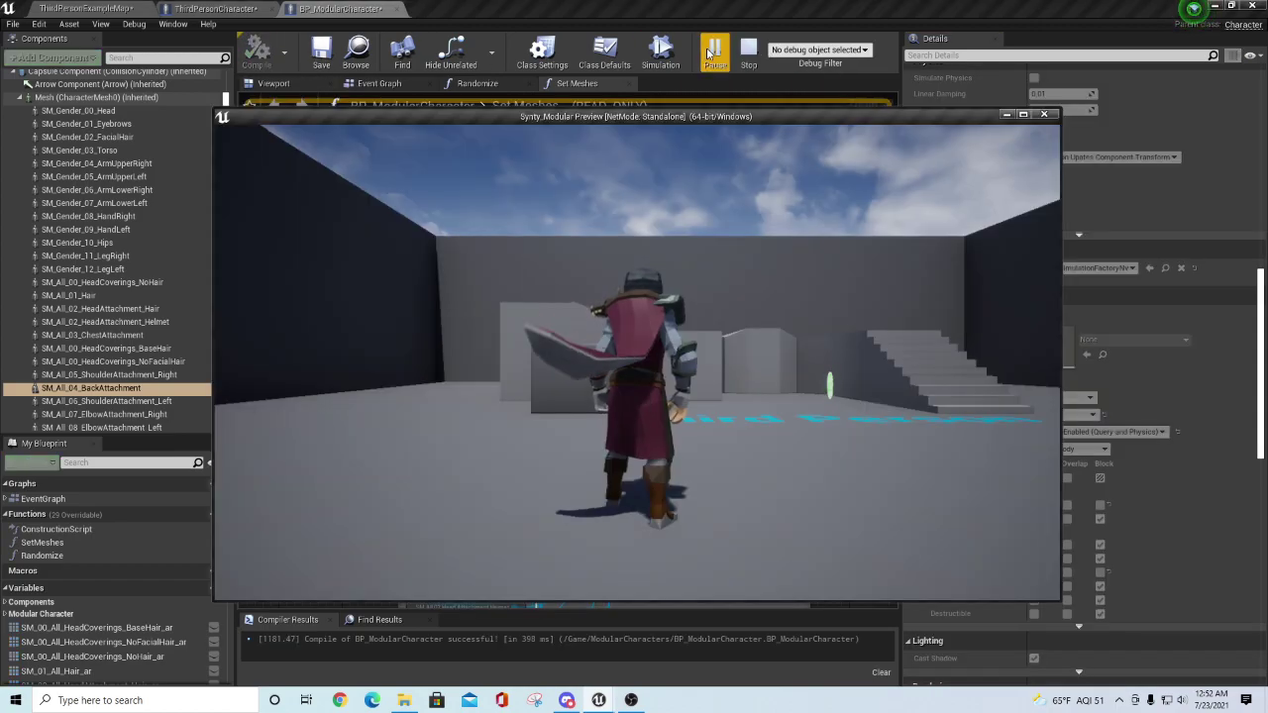
click(785, 321)
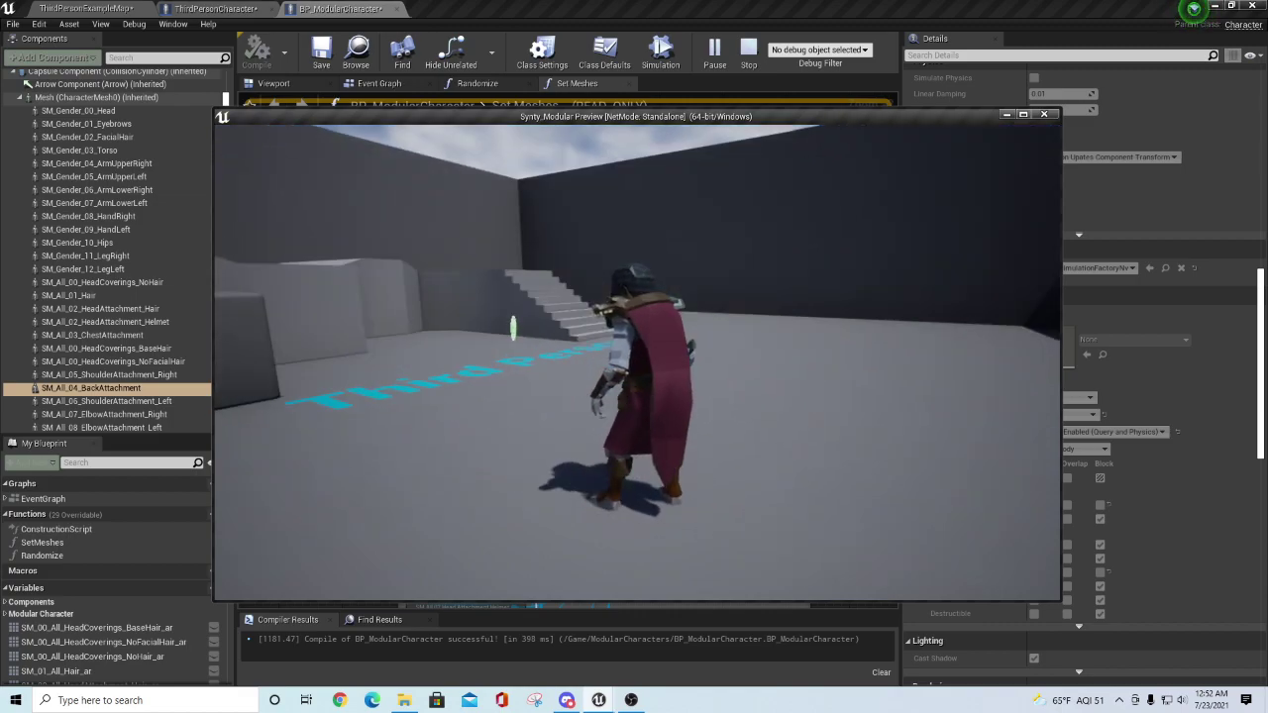
key(w)
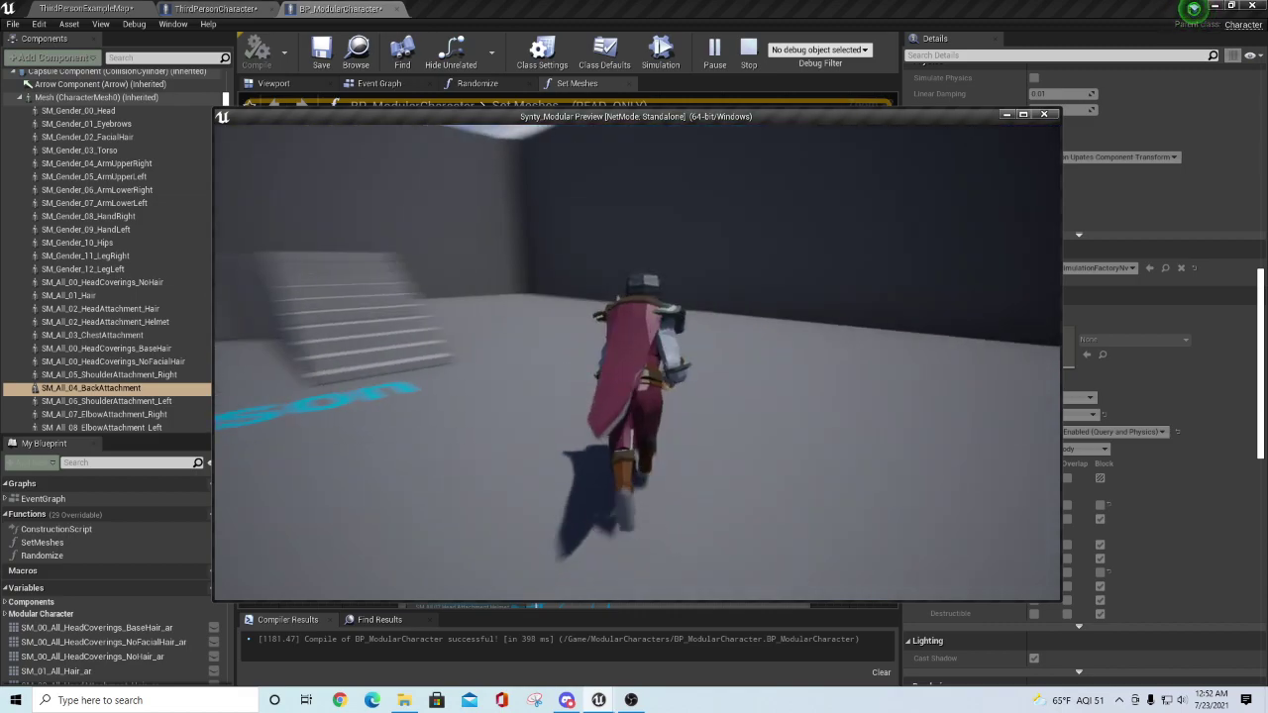
key(Escape)
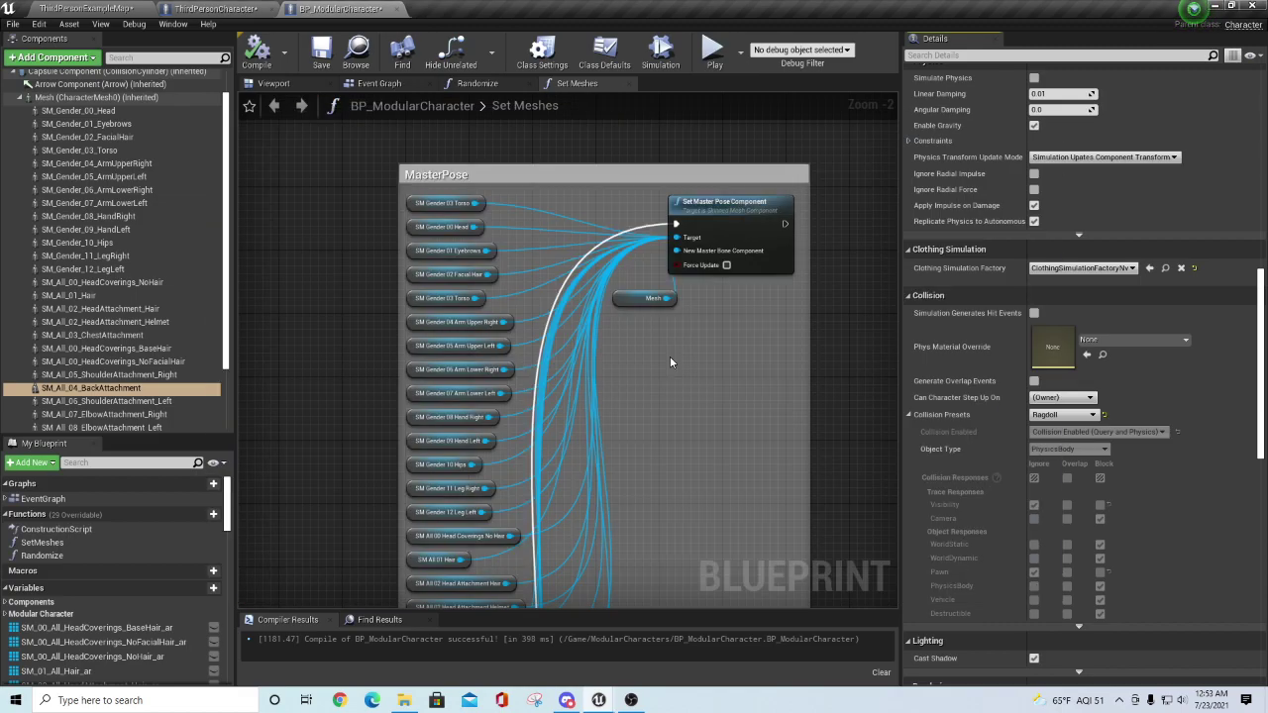
- Play the level again, testing the back attachment while the character runs and jumps, and stop
key(alt+p)
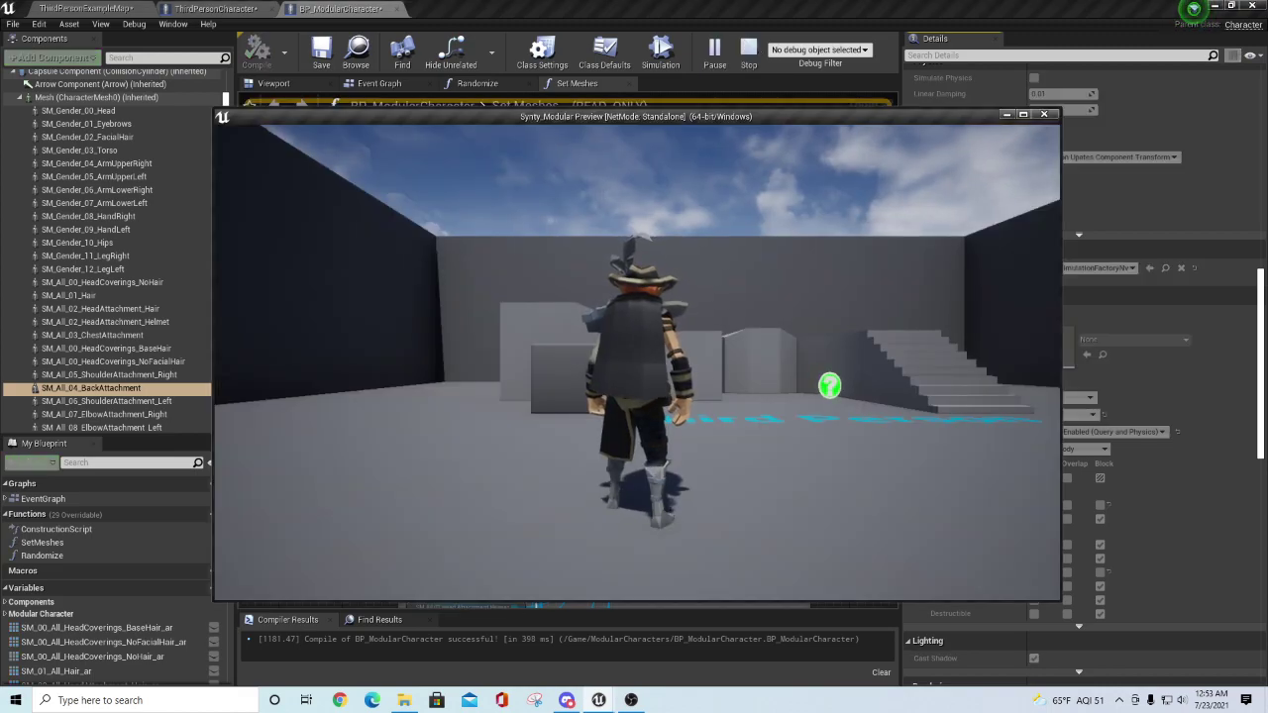
key(w)
key(space)
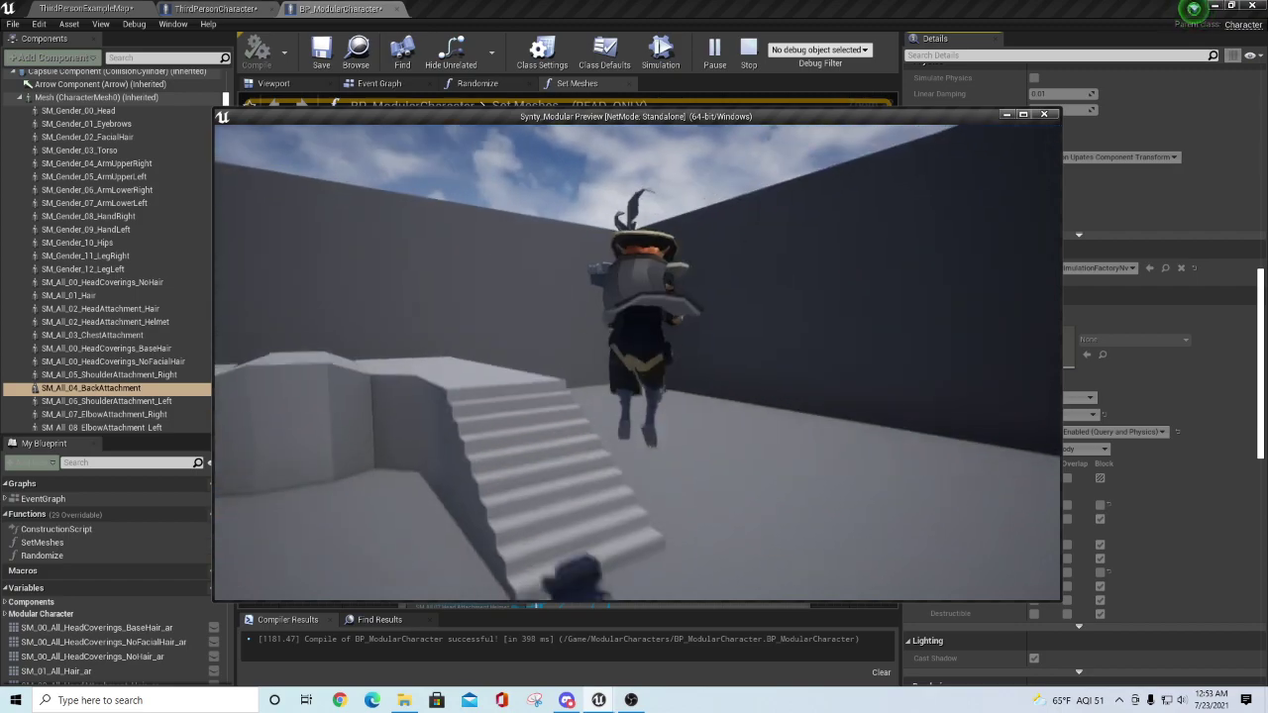
key(w)
key(space)
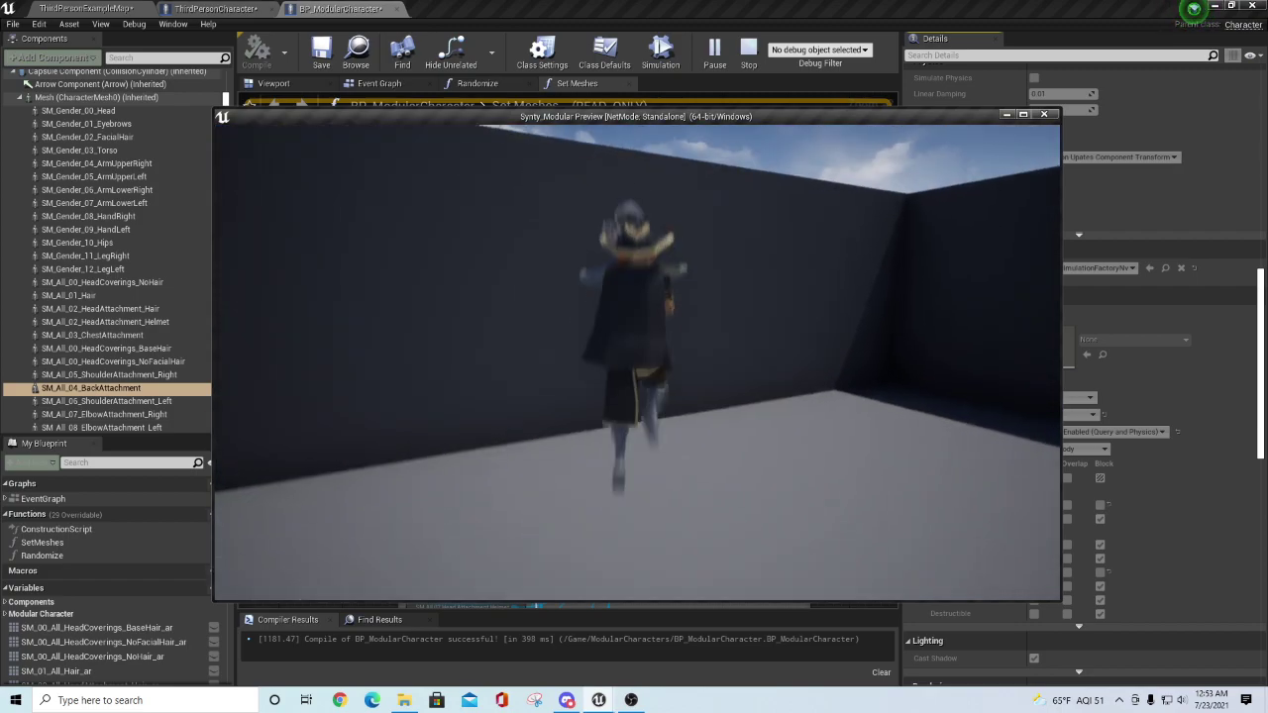
key(Escape)
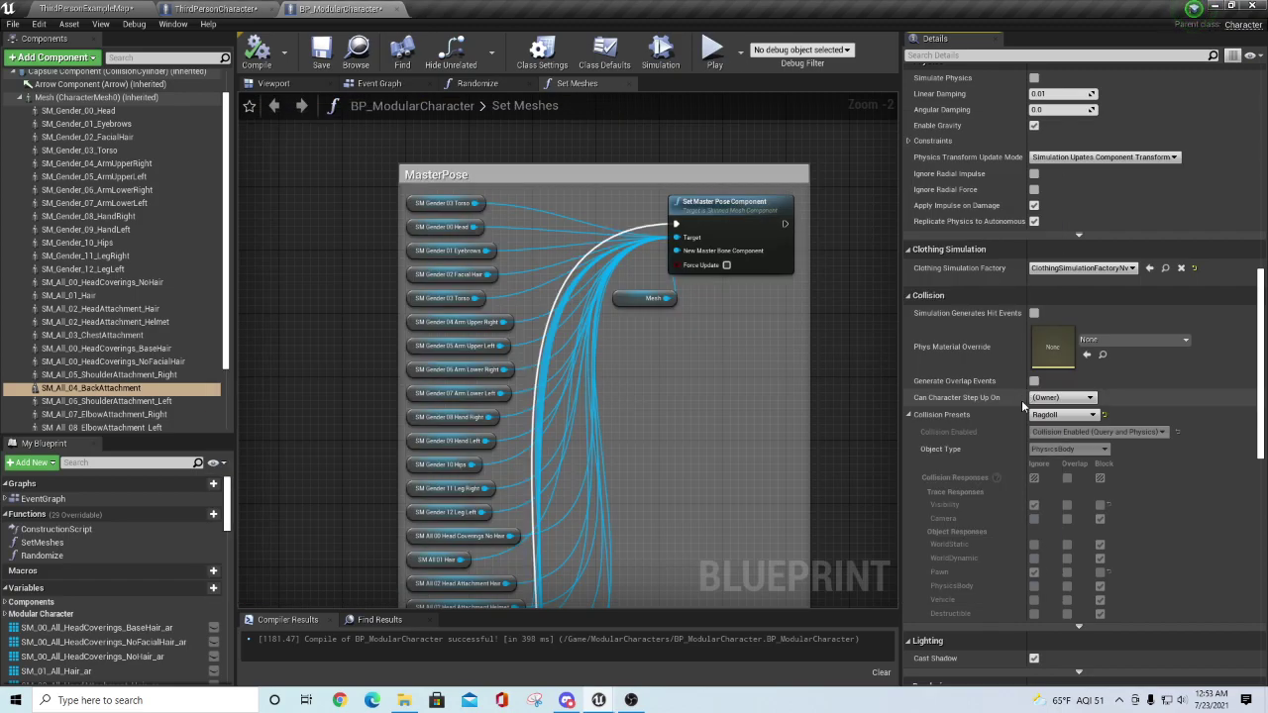
- Run two more play sessions to inspect differently randomized characters and their attachments, stopping each one
key(alt+p)
key(w)
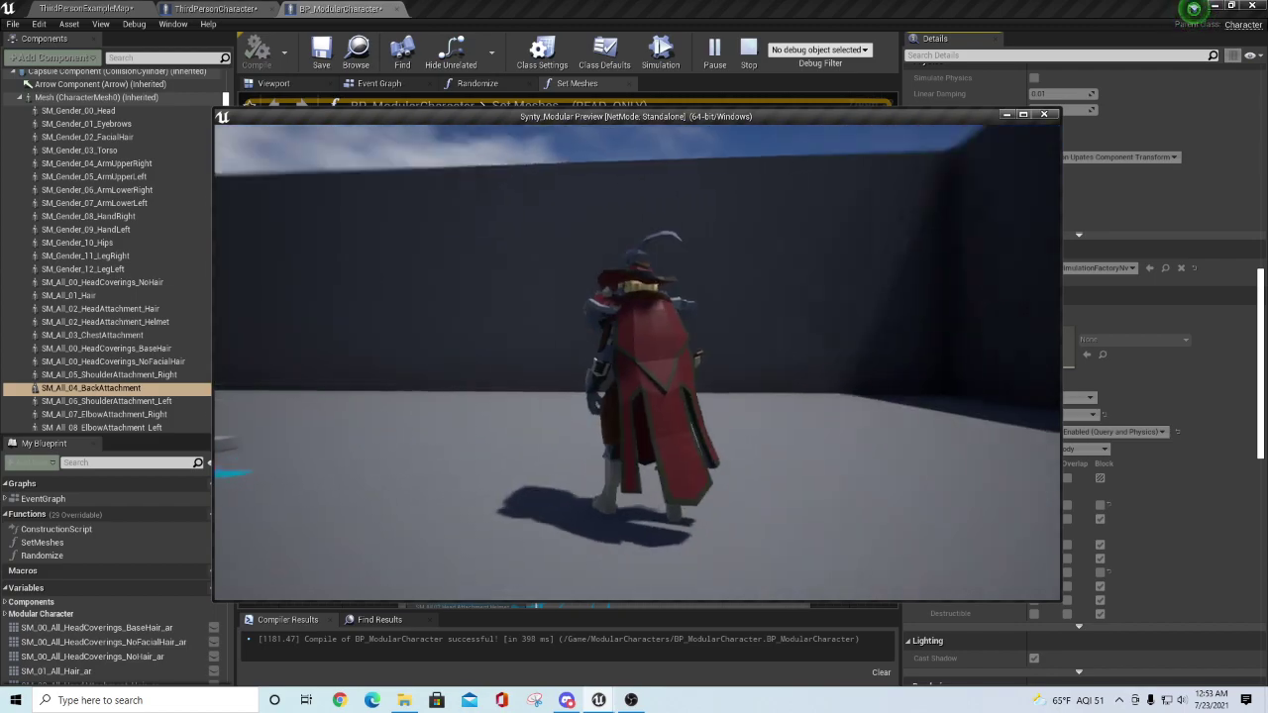
key(Escape)
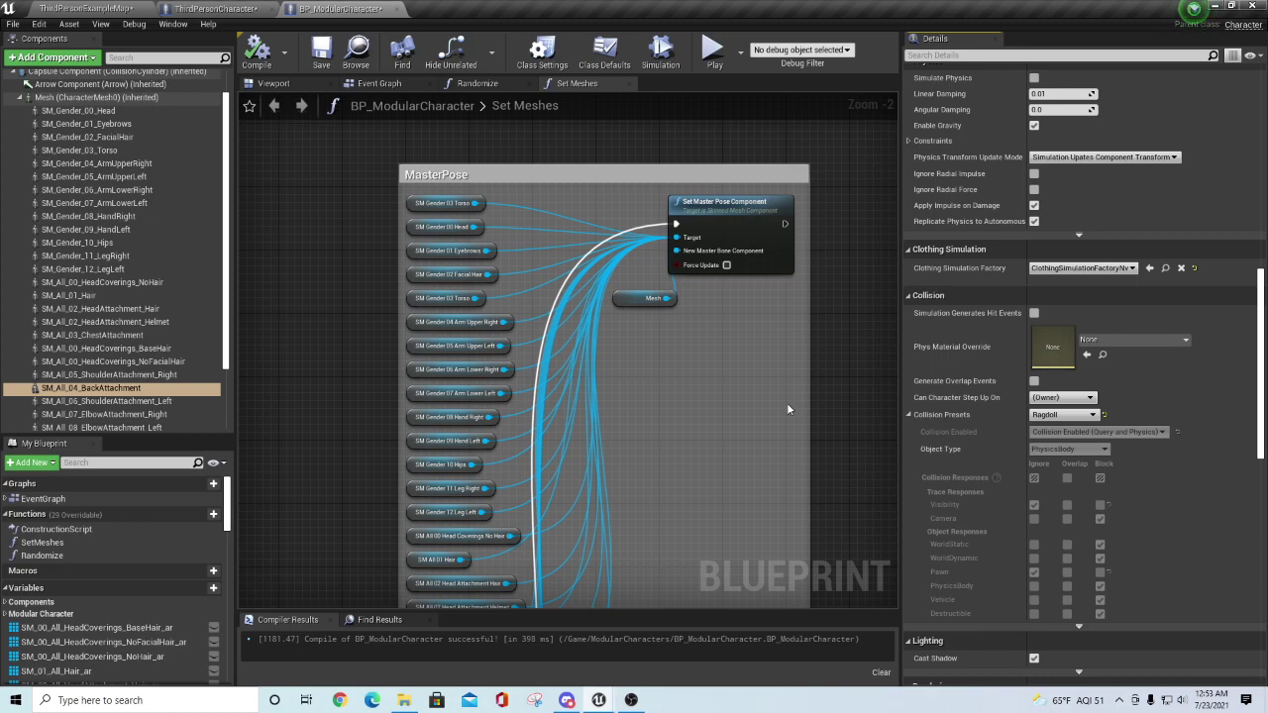
key(alt+p)
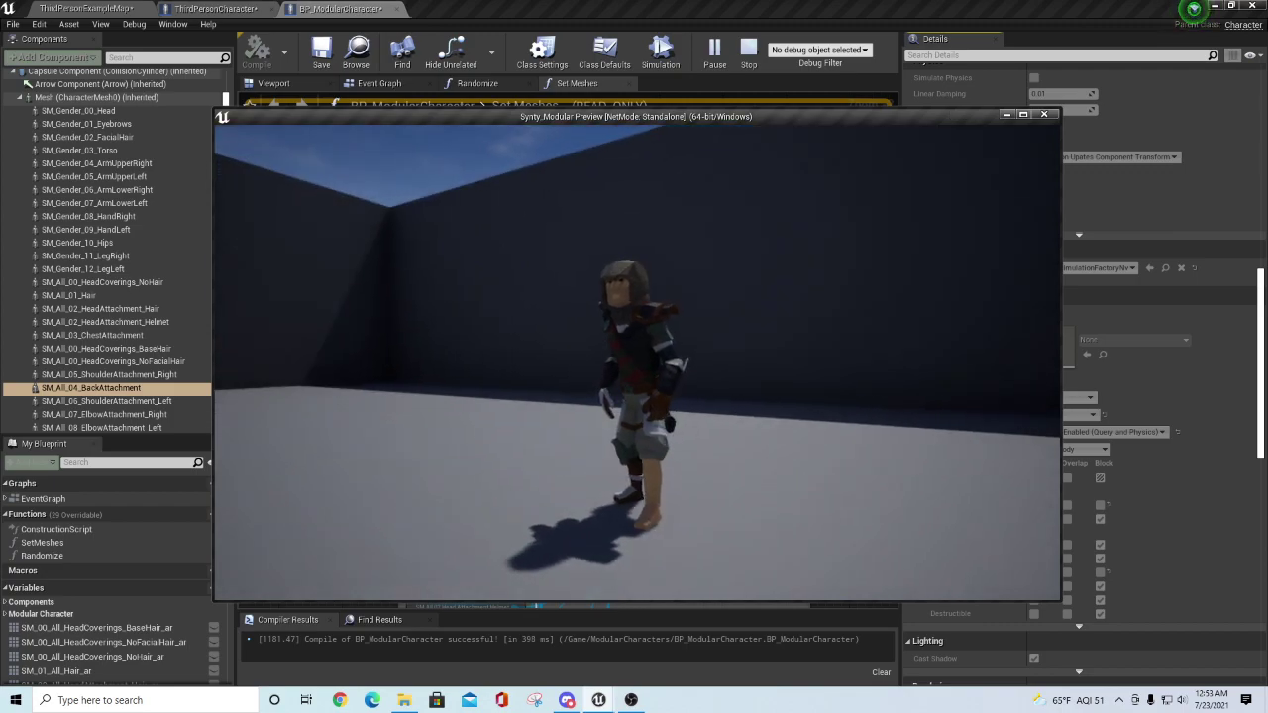
key(Escape)
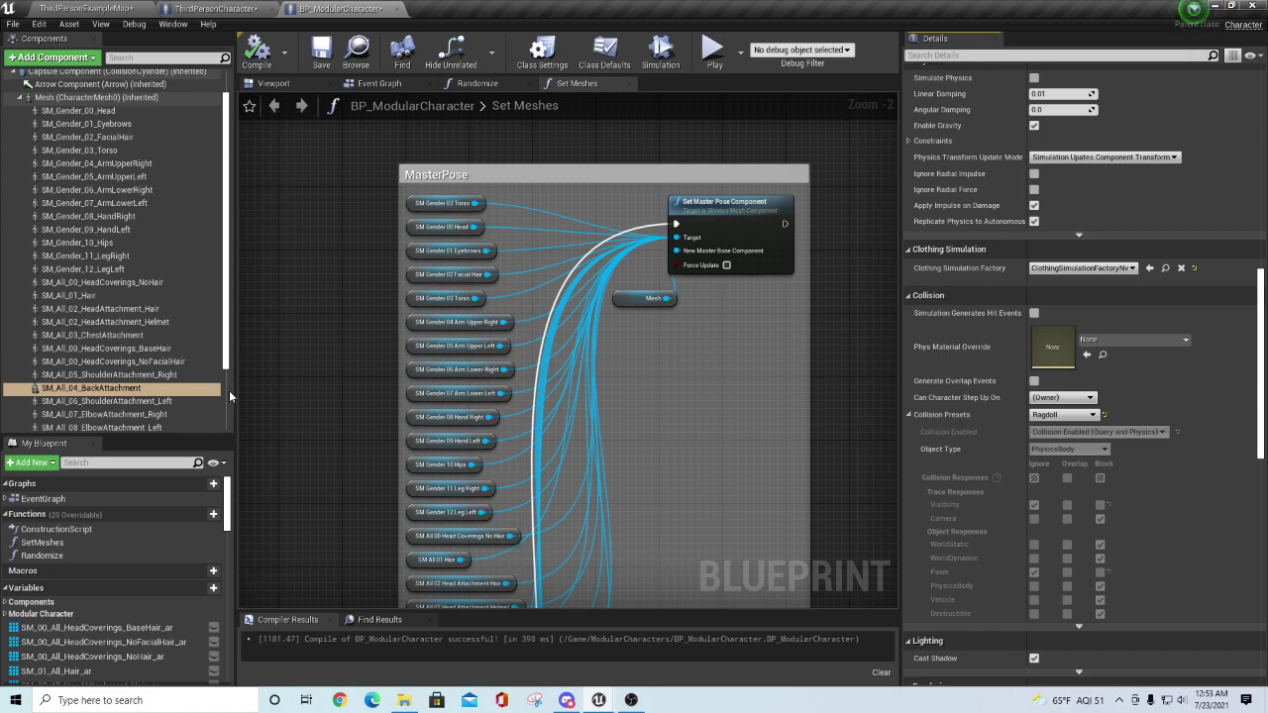
- Review the inherited components in ThirdPersonCharacter and collapse its mesh and capsule component hierarchy
click(216, 9)
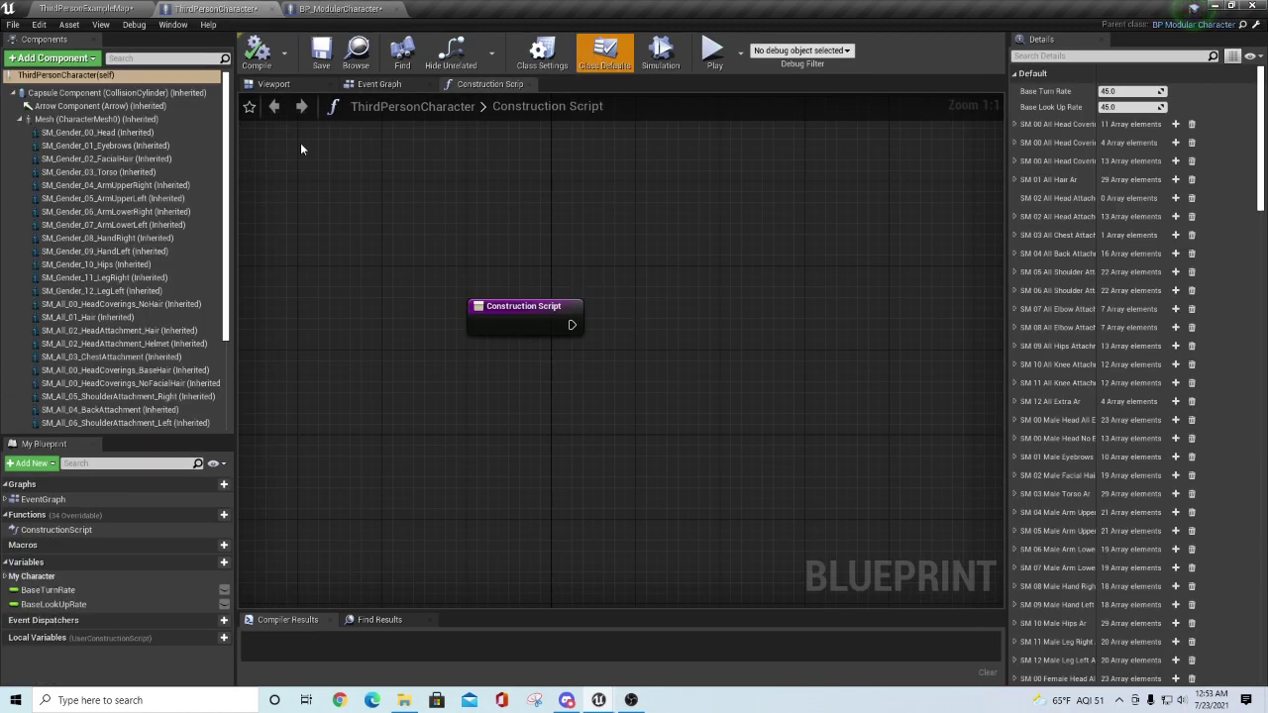
click(20, 120)
click(12, 93)
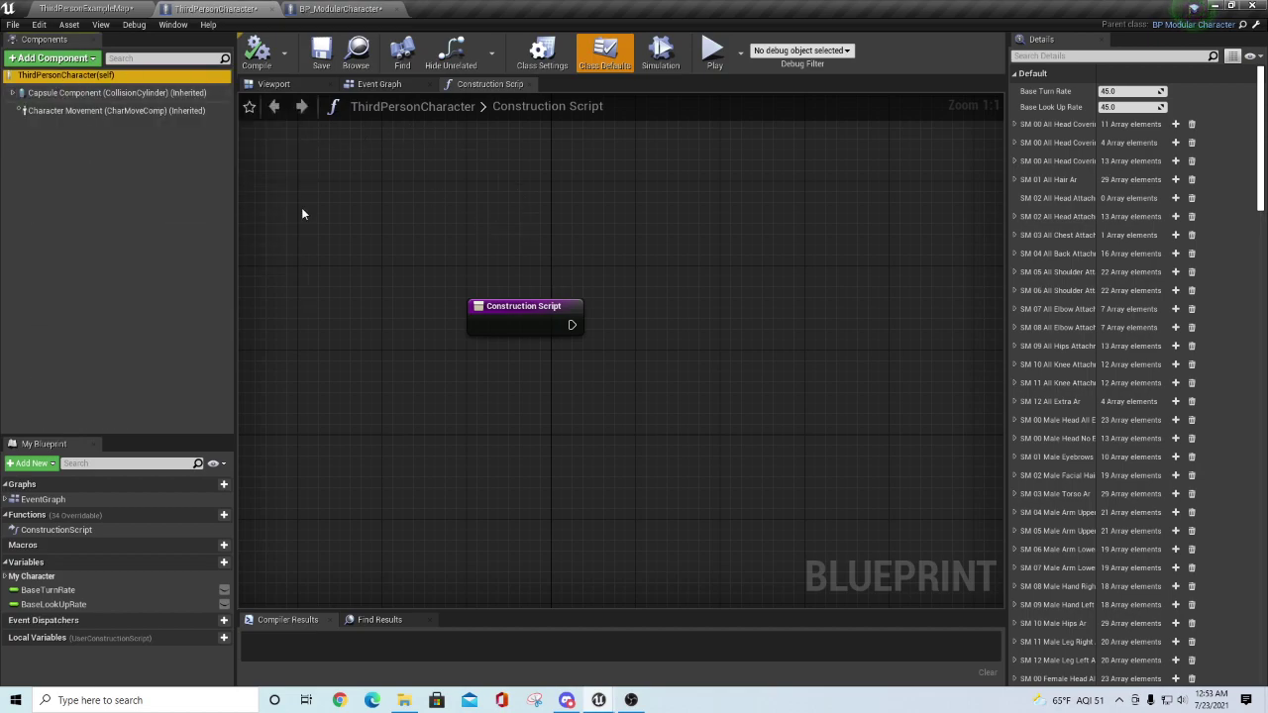
- Locate the character base skeleton in the ModularCharacters folder and open Synty_AnimBP from RT_Anims to view its state machine
click(85, 9)
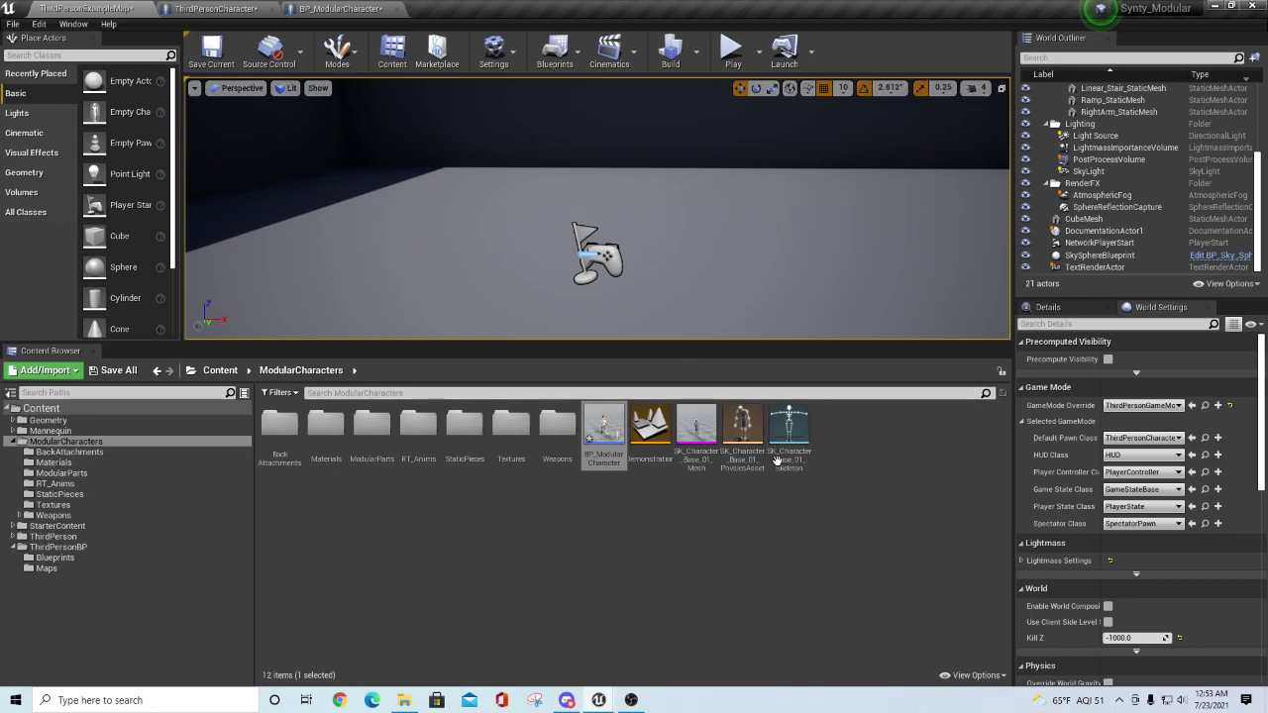
click(781, 458)
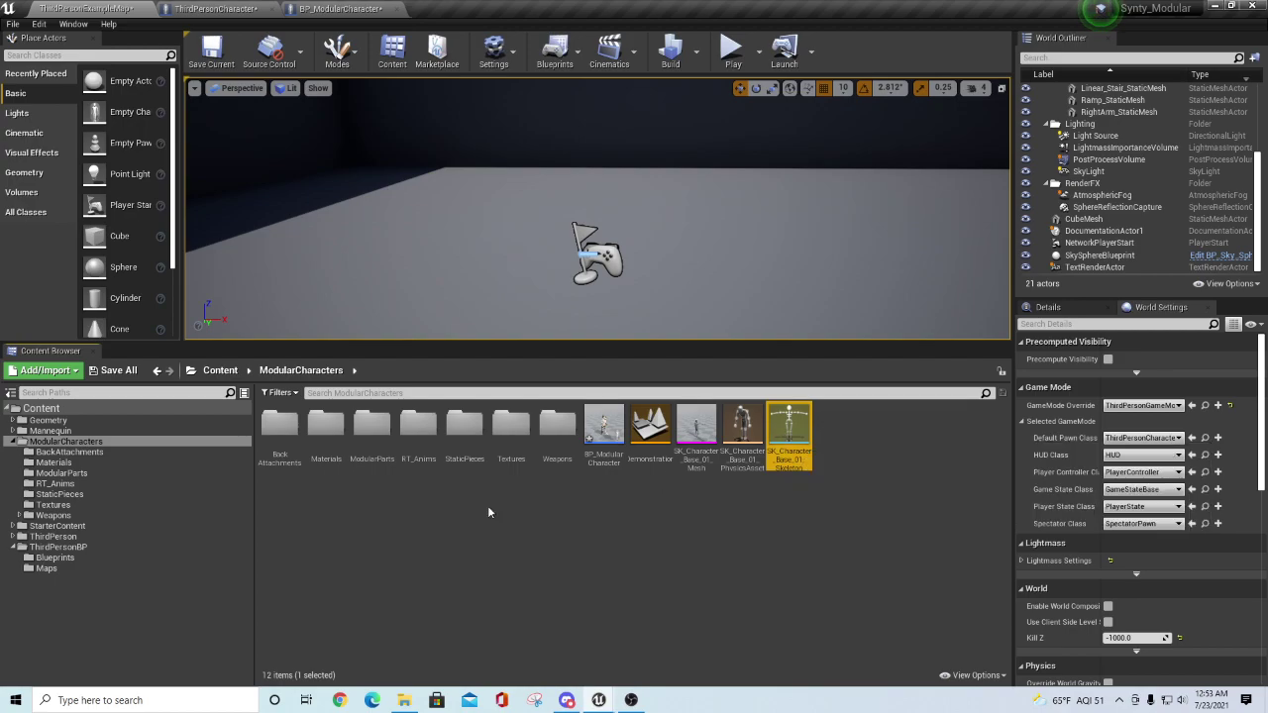
click(55, 483)
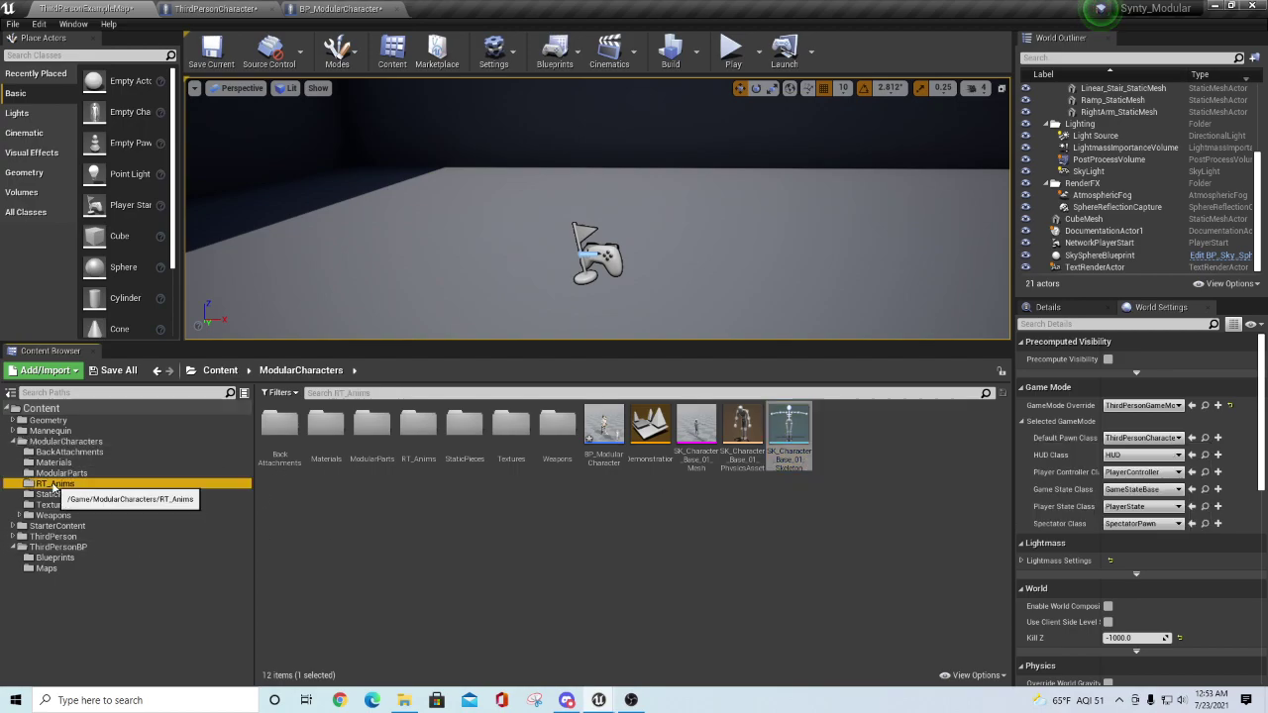
click(266, 420)
double_click(265, 420)
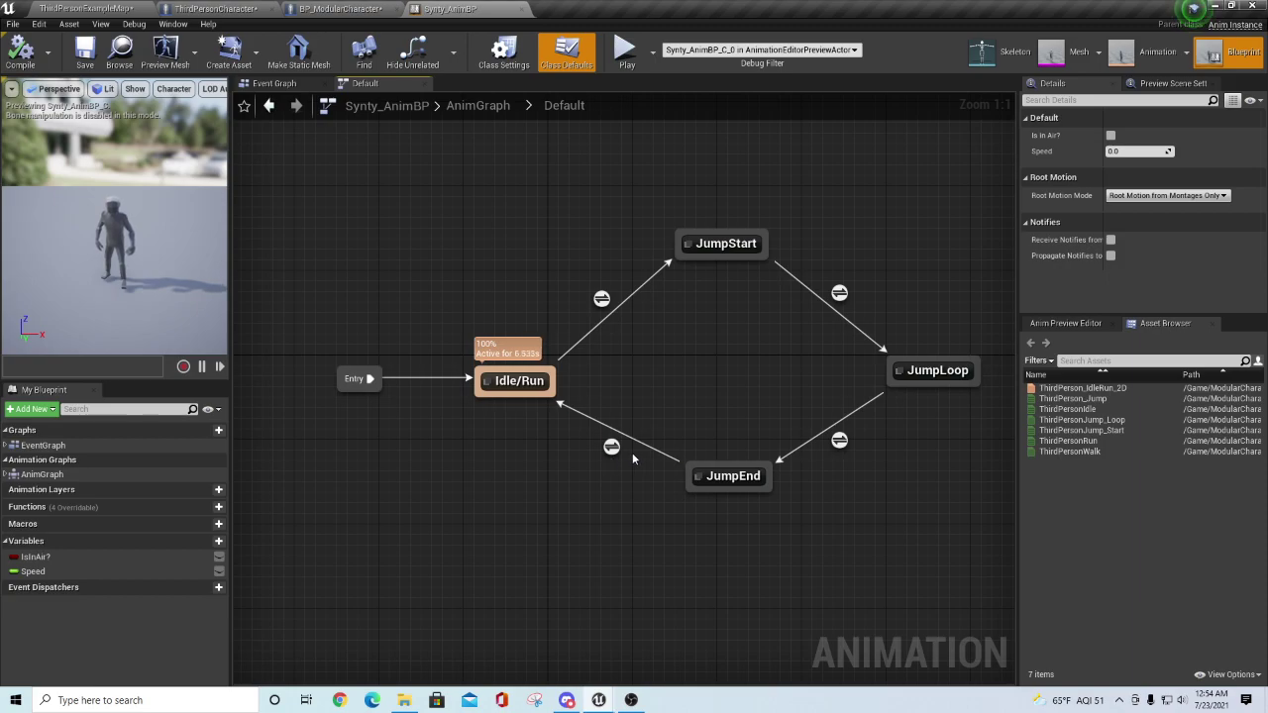
- Return to BP_ModularCharacter and play the level a final time to view the finished character, then stop
click(215, 8)
click(340, 8)
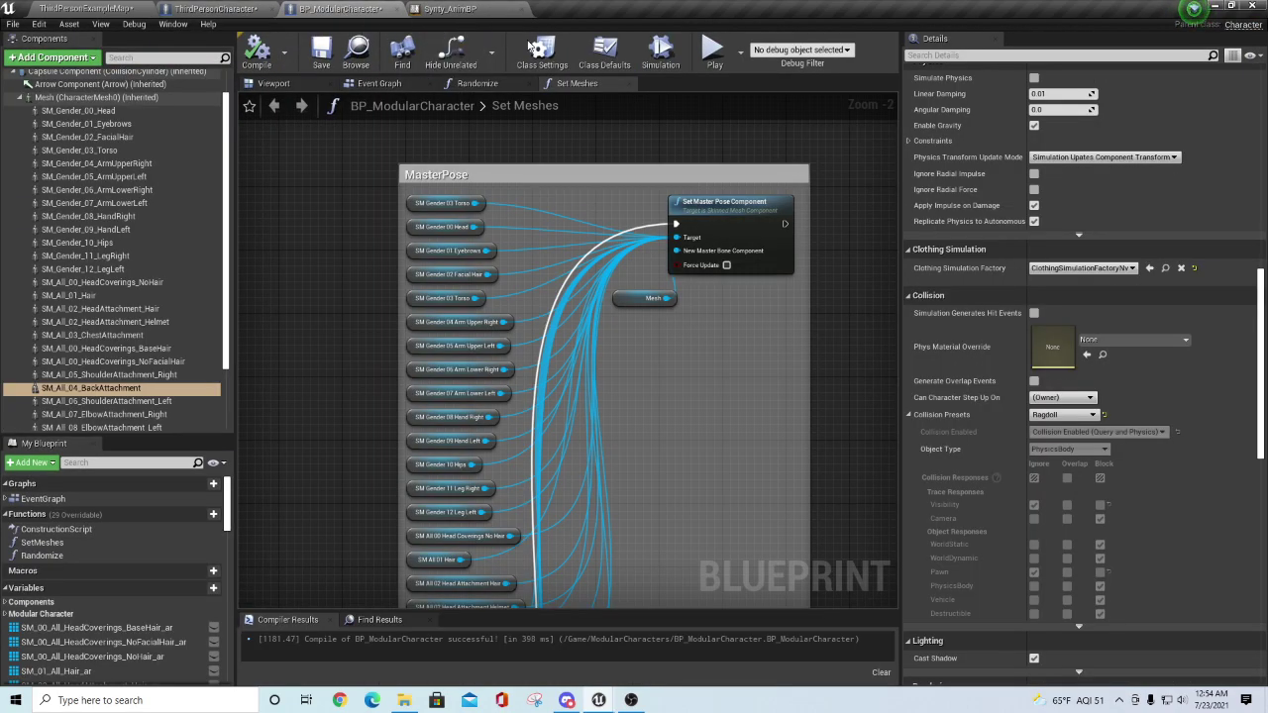
key(alt+p)
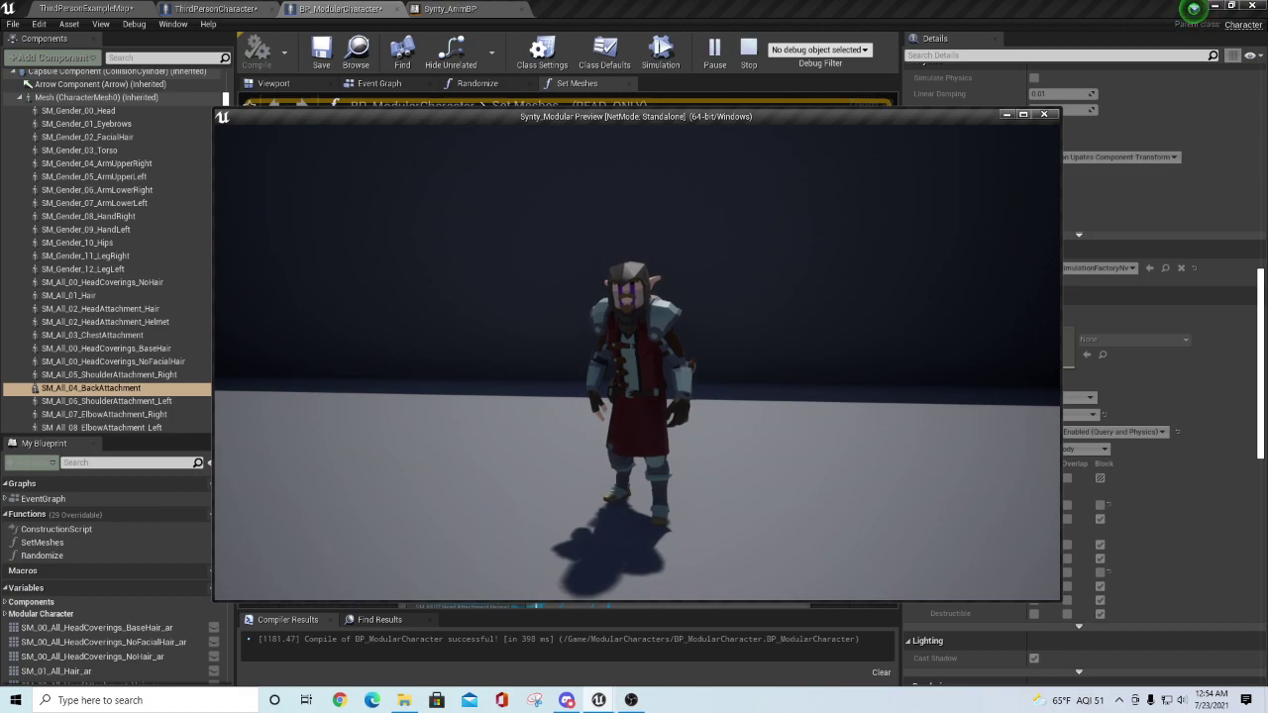
key(Escape)
click(630, 701)
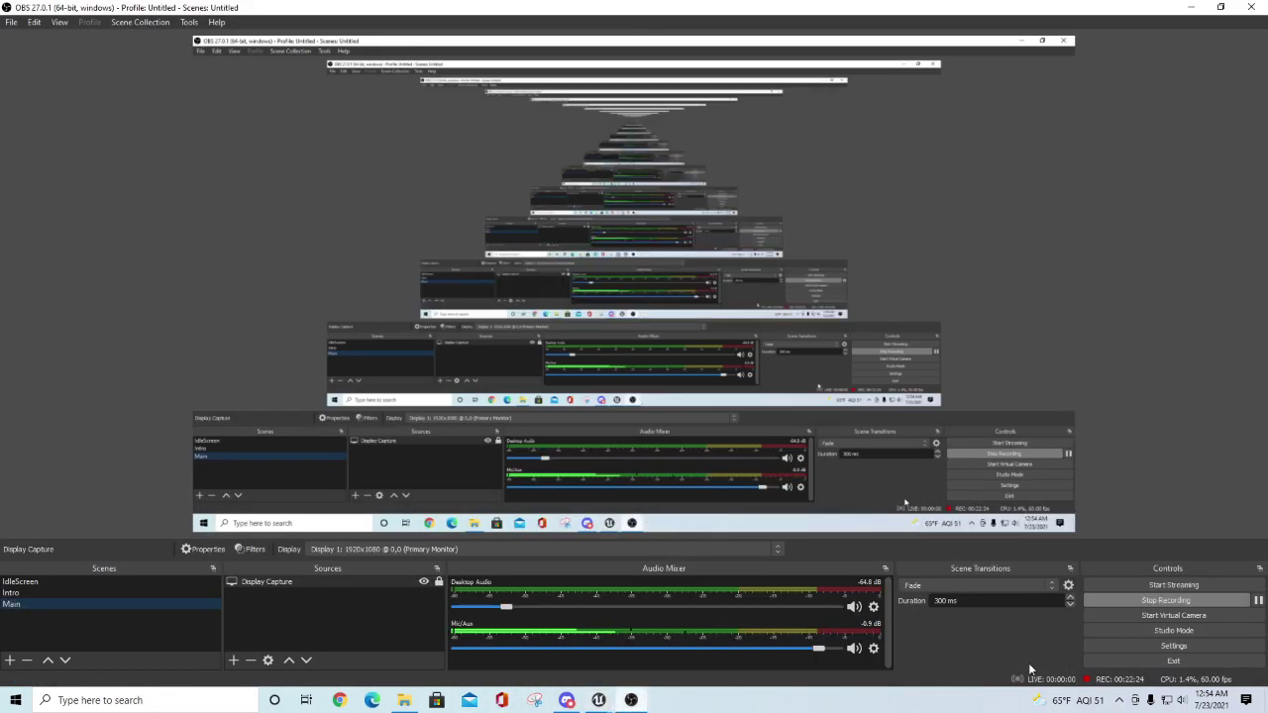